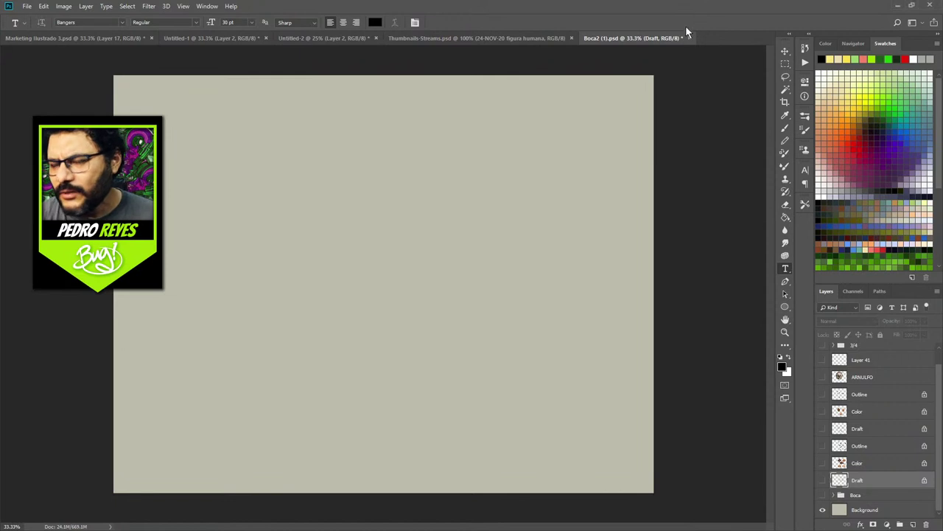
# Add a new layer above the bottom Draft layer and choose a sketching preset for the Brush tool
pyautogui.press('b')
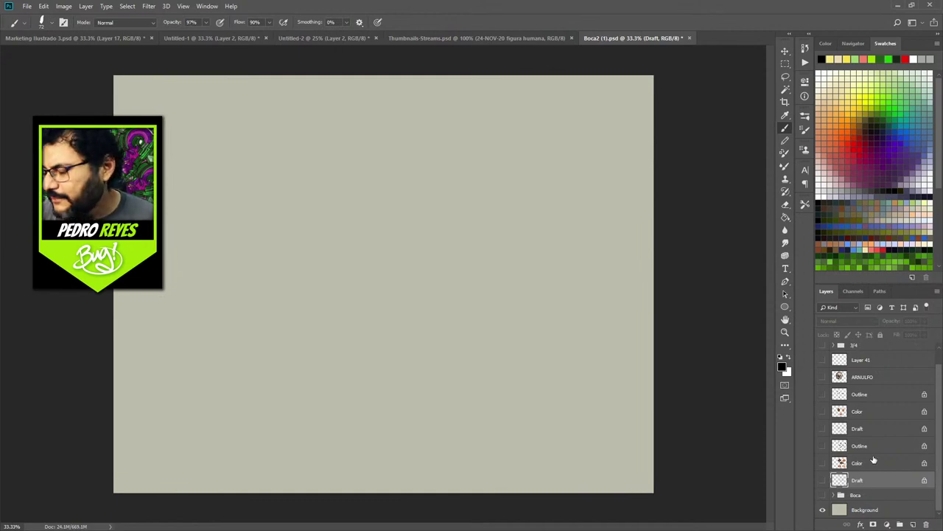
pyautogui.click(914, 524)
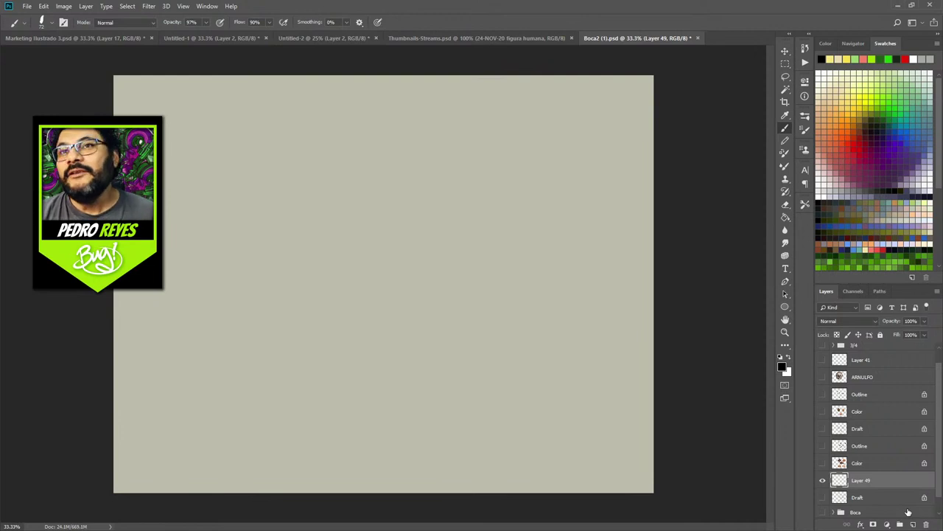
pyautogui.click(805, 116)
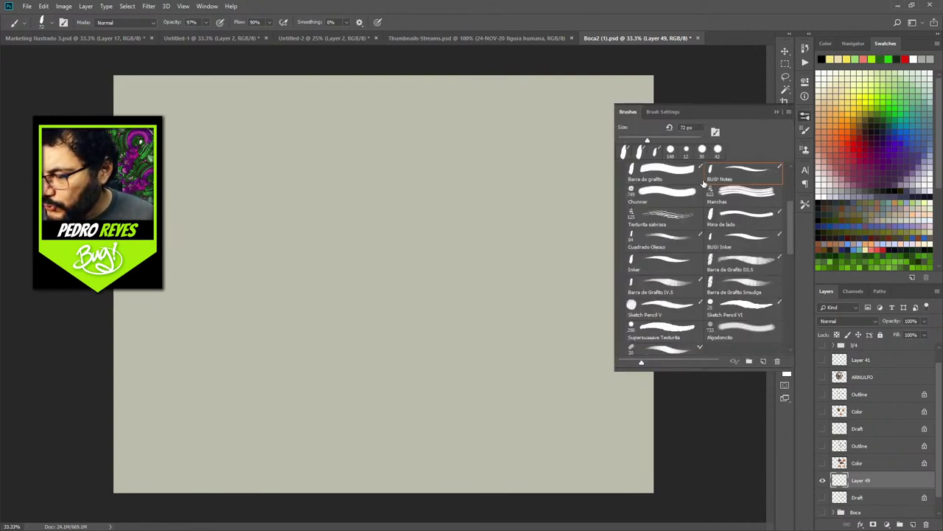
pyautogui.moveTo(789, 233)
pyautogui.mouseDown()
pyautogui.moveTo(793, 208)
pyautogui.moveTo(786, 274)
pyautogui.mouseUp()
pyautogui.click(699, 293)
pyautogui.click(804, 115)
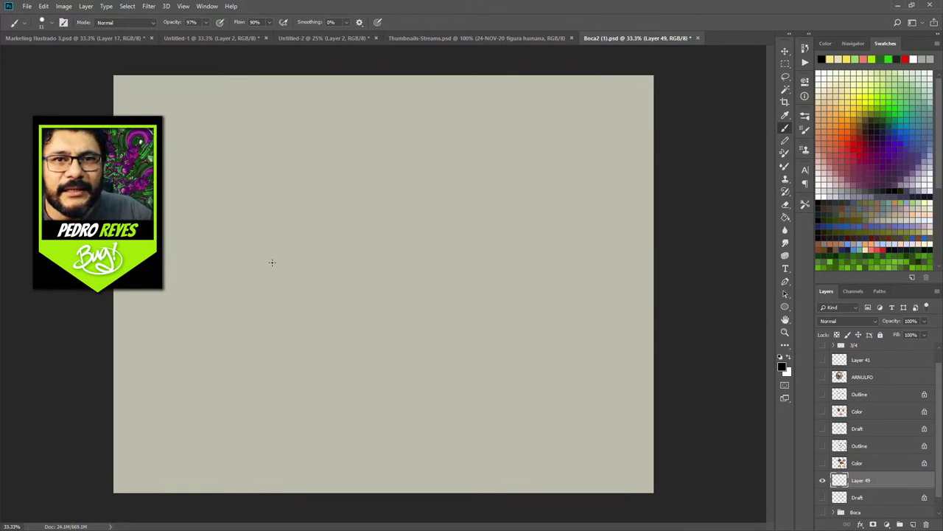
# Display the ARNULFO skull layer for reference and hide it again
pyautogui.click(823, 376)
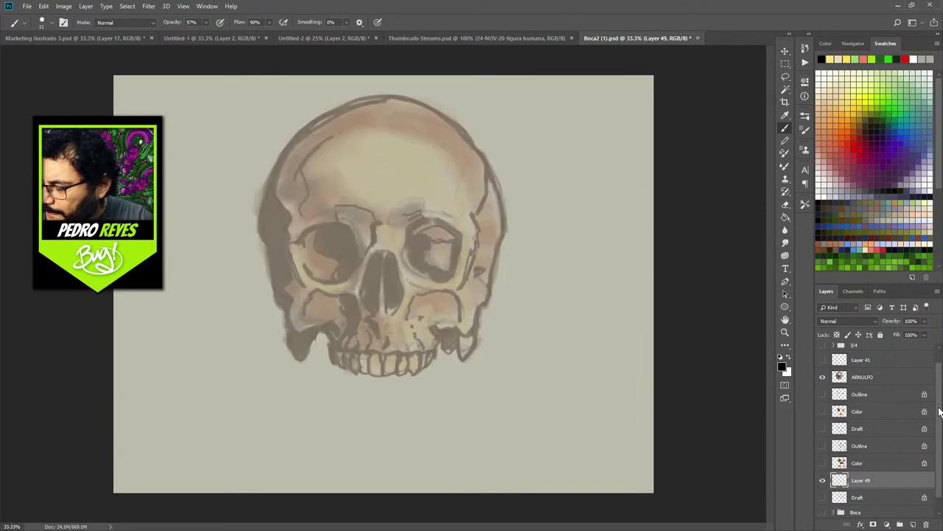
pyautogui.scroll(1, 822, 383)
pyautogui.click(822, 394)
# Show the Frontal group and hide its Nariz layer to examine the front-view skull without the nose
pyautogui.click(822, 349)
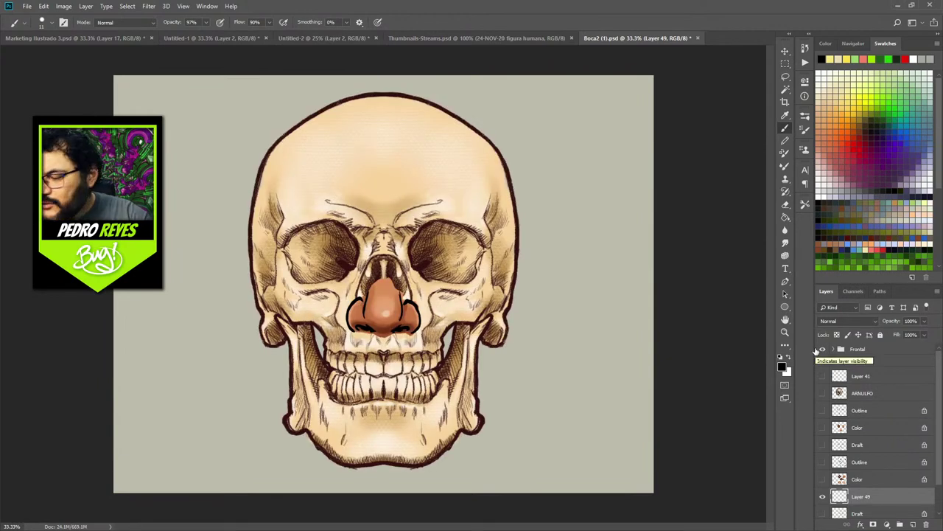
pyautogui.click(833, 349)
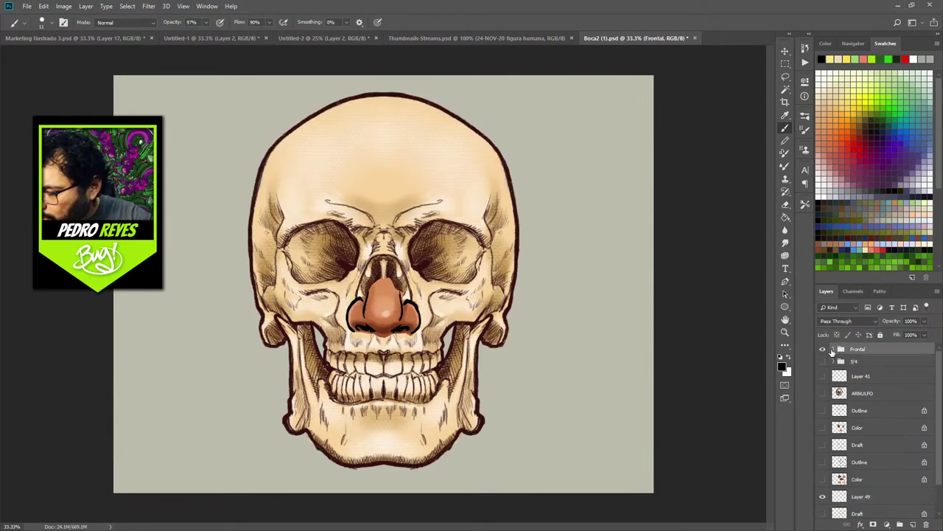
pyautogui.click(833, 350)
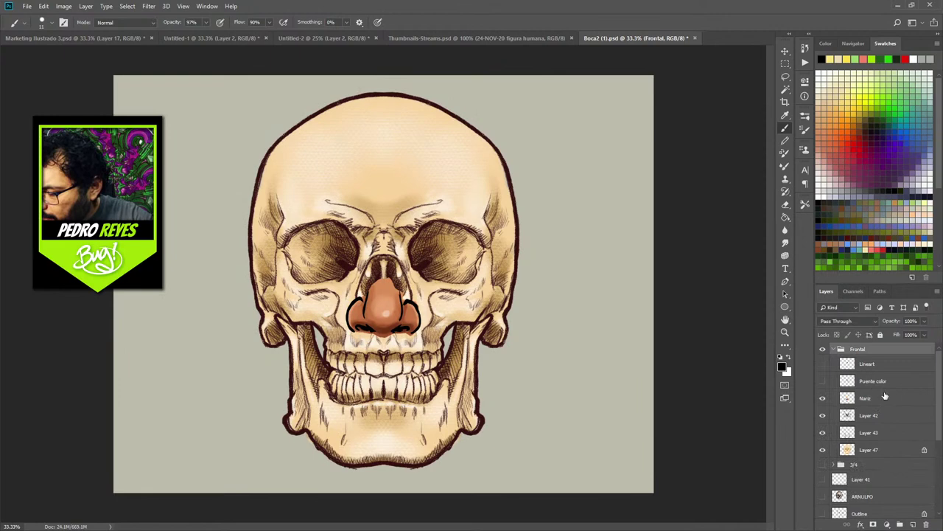
pyautogui.click(823, 398)
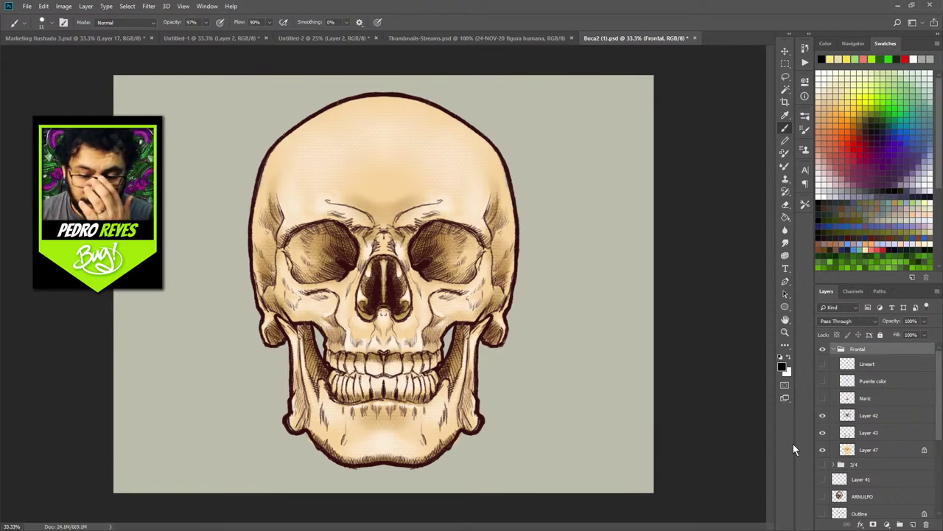
# Hide and collapse the Frontal group and make Layer 49 the active layer
pyautogui.click(823, 349)
pyautogui.click(833, 348)
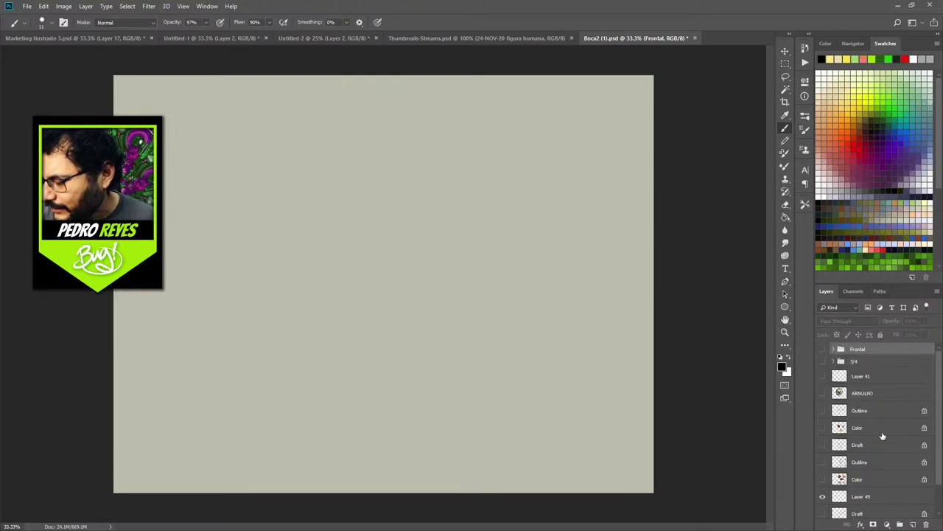
pyautogui.click(895, 498)
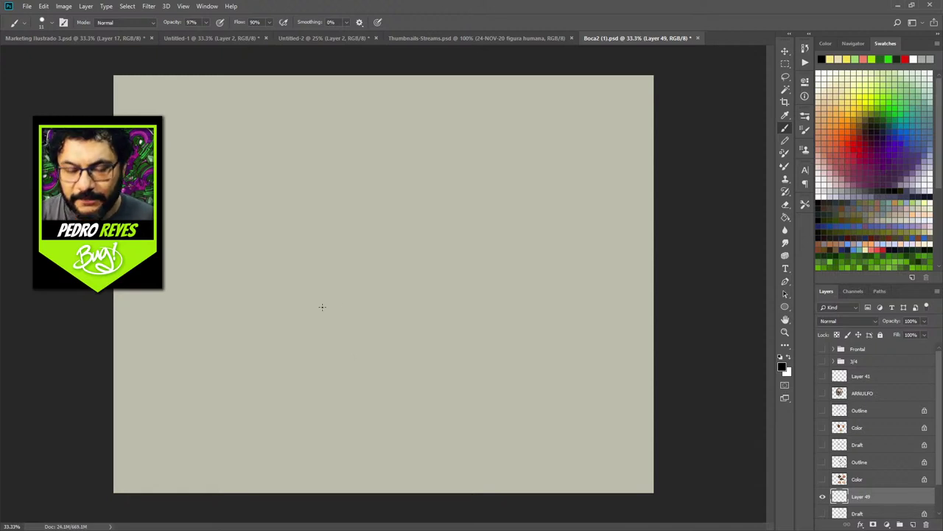
# Sketch a black square near the middle of the canvas with a dot at its centre
pyautogui.moveTo(324, 303)
pyautogui.mouseDown()
pyautogui.moveTo(295, 301)
pyautogui.moveTo(296, 330)
pyautogui.moveTo(297, 285)
pyautogui.moveTo(360, 283)
pyautogui.moveTo(361, 342)
pyautogui.mouseUp()
pyautogui.moveTo(295, 345); pyautogui.dragTo(360, 346)
pyautogui.moveTo(360, 285); pyautogui.dragTo(361, 347)
pyautogui.moveTo(295, 346); pyautogui.dragTo(355, 346)
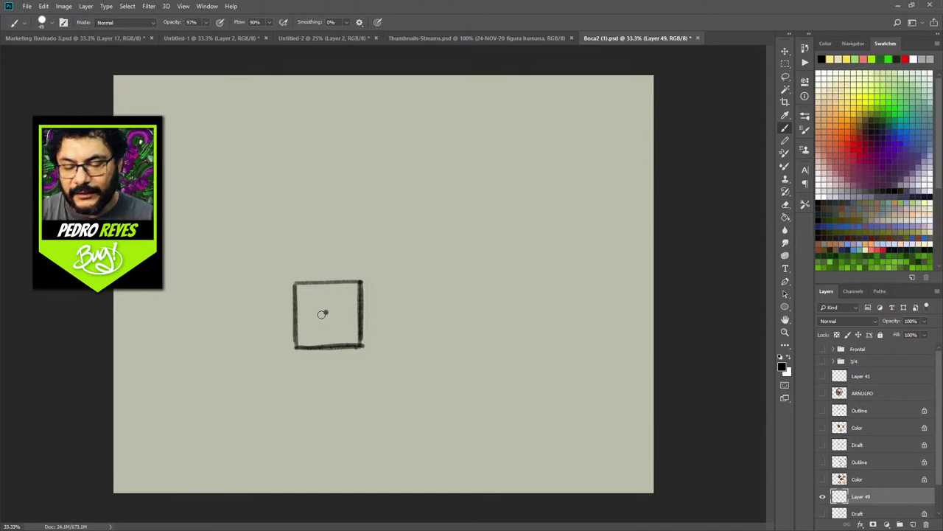
# Sketch a flattened perspective square beside the first one, with a centre dot and a straight vertical line rising from it
pyautogui.moveTo(414, 311)
pyautogui.mouseDown()
pyautogui.moveTo(488, 309)
pyautogui.moveTo(413, 308)
pyautogui.moveTo(425, 290)
pyautogui.moveTo(414, 305)
pyautogui.moveTo(424, 291)
pyautogui.moveTo(486, 308)
pyautogui.mouseUp()
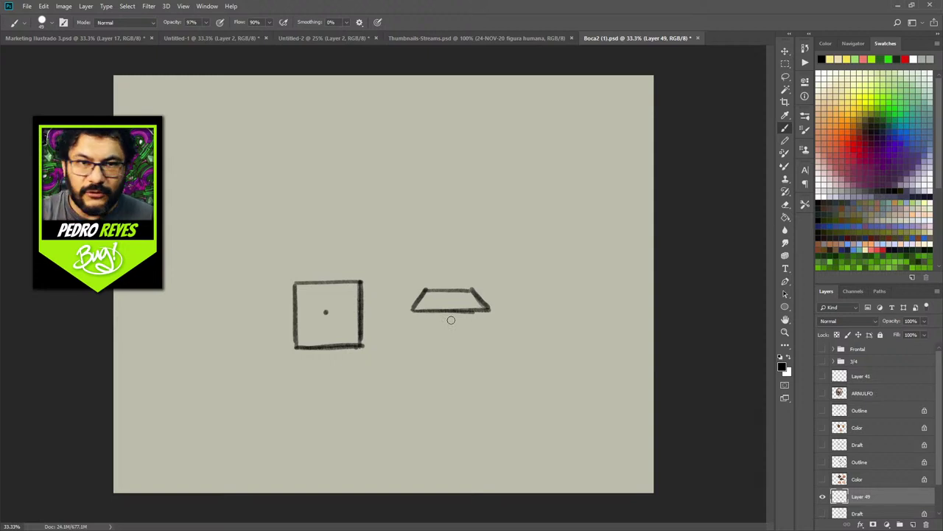
pyautogui.click(446, 299)
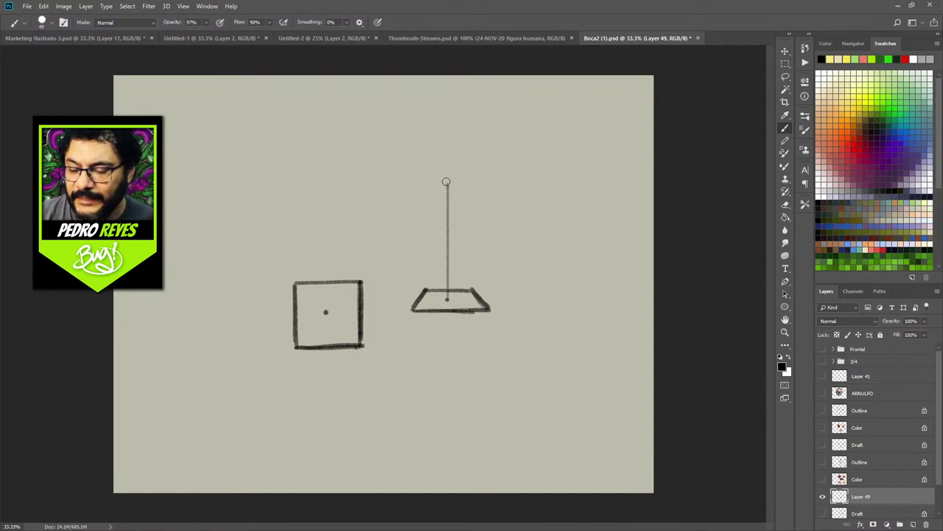
pyautogui.keyDown('shift'); pyautogui.click(446, 181); pyautogui.keyUp('shift')
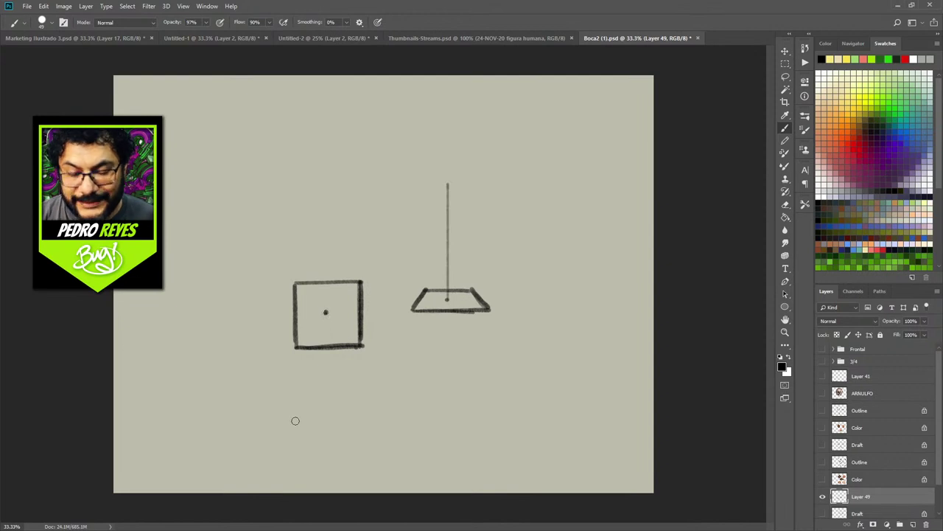
# Draw guide lines in both squares from the centre to the front edge and horizontally through the centre
pyautogui.moveTo(326, 316); pyautogui.dragTo(325, 345)
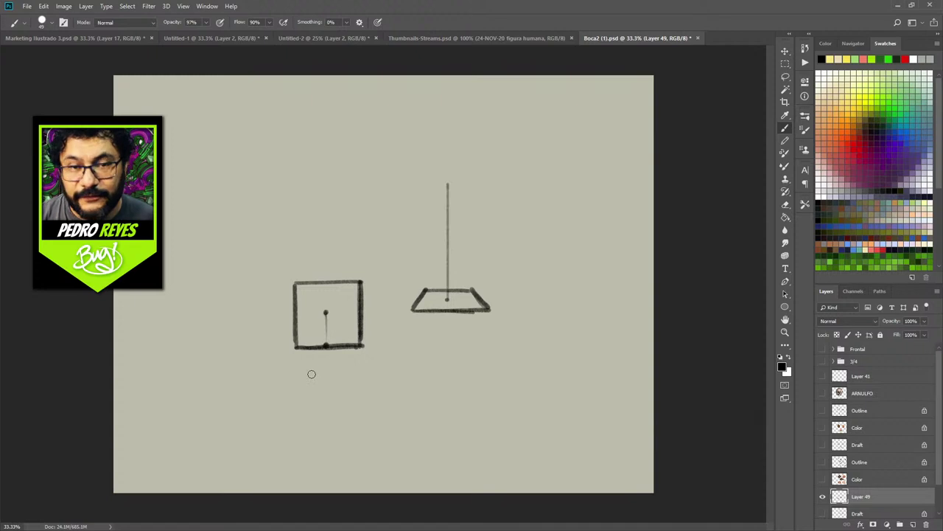
pyautogui.moveTo(447, 301); pyautogui.dragTo(447, 310)
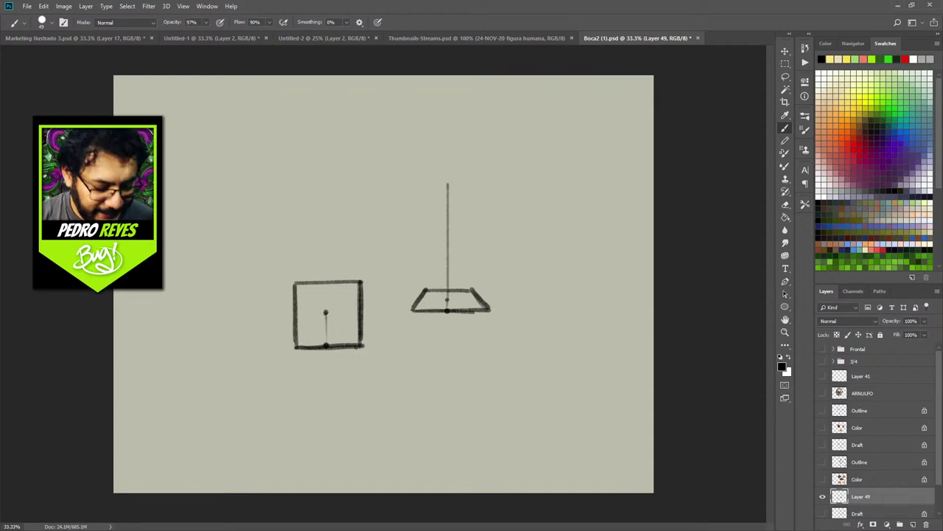
pyautogui.press('shift')
pyautogui.moveTo(317, 313); pyautogui.dragTo(367, 313)
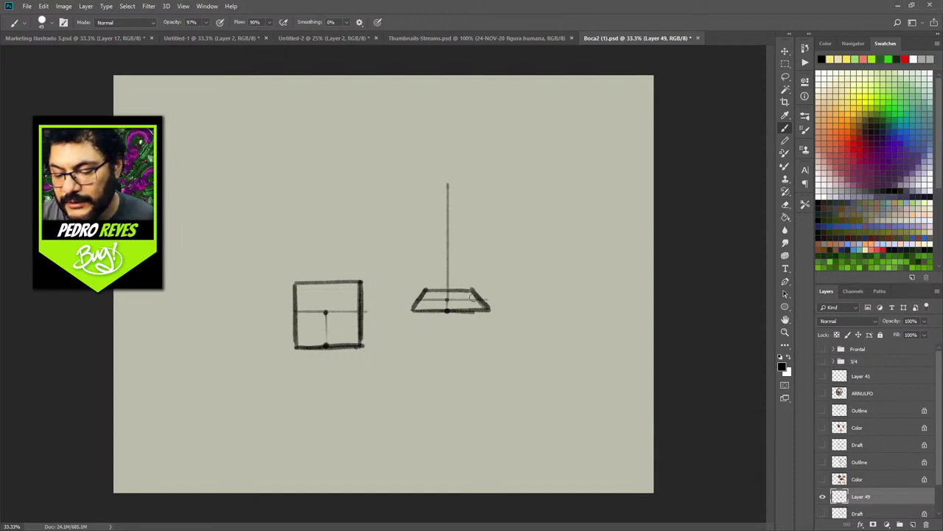
# Turn the flat square into a downward-pointing pentagon by drawing two diagonals to the bottom midpoint and erasing the lower corners
pyautogui.moveTo(295, 313)
pyautogui.mouseDown()
pyautogui.moveTo(323, 343)
pyautogui.moveTo(364, 311)
pyautogui.mouseUp()
pyautogui.moveTo(325, 348)
pyautogui.mouseDown()
pyautogui.moveTo(364, 312)
pyautogui.moveTo(361, 342)
pyautogui.mouseUp()
pyautogui.press('e')
pyautogui.moveTo(300, 351)
pyautogui.mouseDown()
pyautogui.moveTo(290, 326)
pyautogui.moveTo(310, 349)
pyautogui.moveTo(338, 344)
pyautogui.moveTo(364, 311)
pyautogui.mouseUp()
pyautogui.press('b')
pyautogui.moveTo(295, 314); pyautogui.dragTo(325, 348)
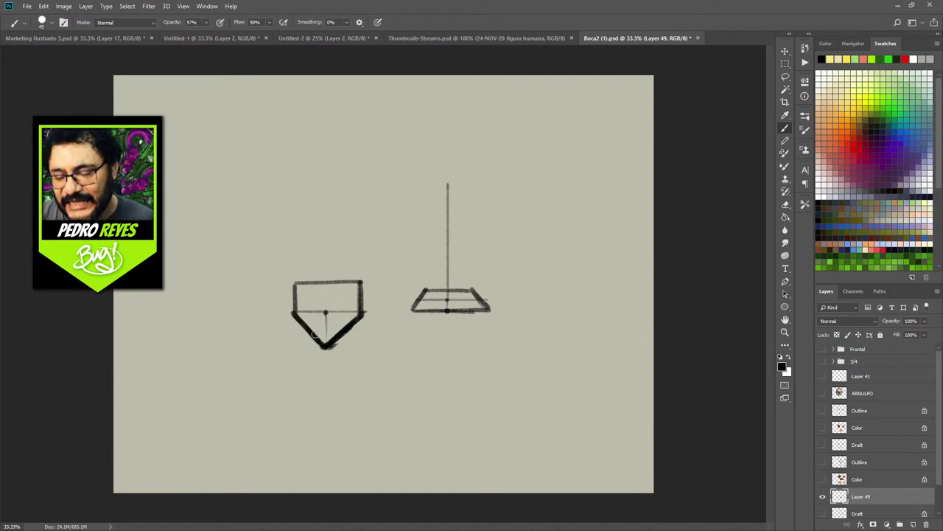
# Reshape the perspective square into a matching pentagon with diagonals to its front midpoint, erasing the leftover corners
pyautogui.moveTo(421, 299)
pyautogui.mouseDown()
pyautogui.moveTo(448, 311)
pyautogui.moveTo(442, 305)
pyautogui.moveTo(480, 302)
pyautogui.moveTo(464, 316)
pyautogui.moveTo(464, 307)
pyautogui.mouseUp()
pyautogui.press('e')
pyautogui.moveTo(413, 322)
pyautogui.mouseDown()
pyautogui.moveTo(410, 309)
pyautogui.moveTo(434, 324)
pyautogui.mouseUp()
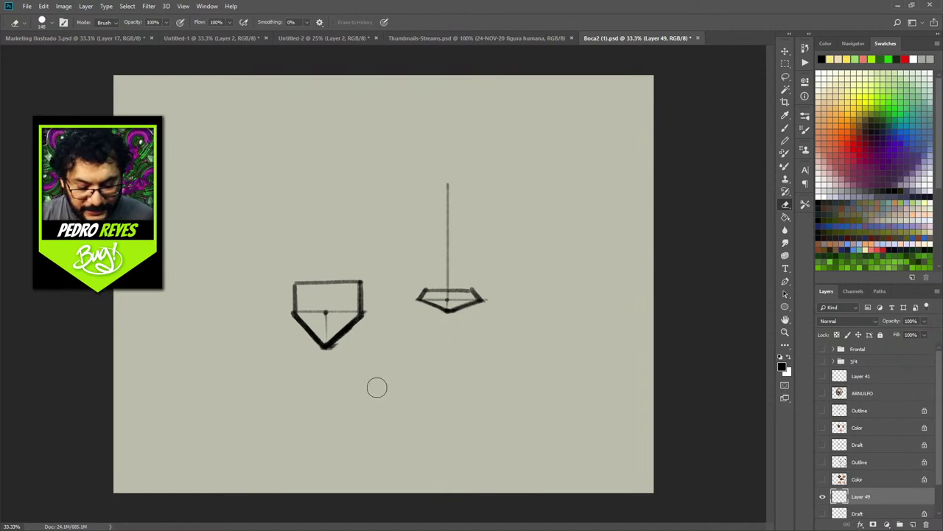
# Sketch the slanted sides of a tall pyramid from the perspective pentagon's corners up to the vertical line's tip
pyautogui.press('b')
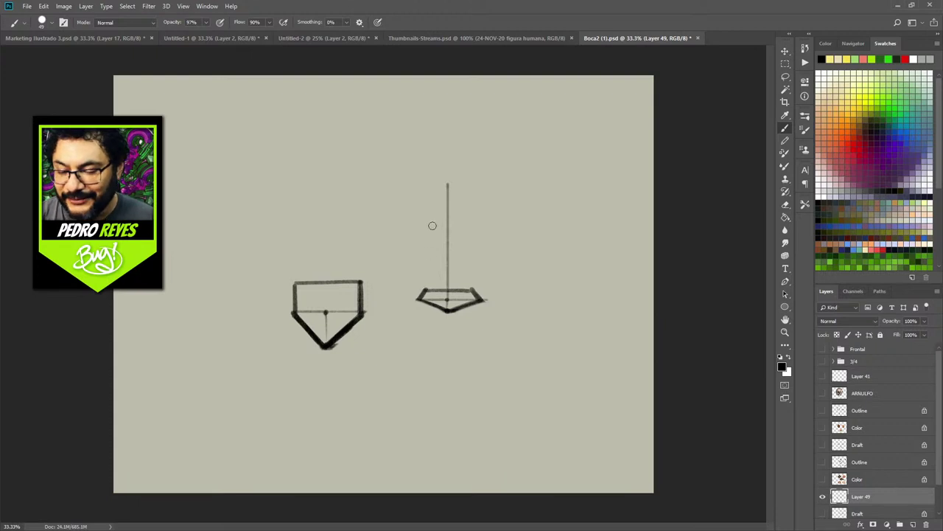
pyautogui.moveTo(420, 295)
pyautogui.mouseDown()
pyautogui.moveTo(448, 184)
pyautogui.moveTo(462, 226)
pyautogui.mouseUp()
pyautogui.moveTo(448, 180); pyautogui.dragTo(479, 300)
pyautogui.moveTo(448, 184); pyautogui.dragTo(477, 298)
pyautogui.moveTo(419, 297)
pyautogui.mouseDown()
pyautogui.moveTo(447, 185)
pyautogui.moveTo(420, 295)
pyautogui.mouseUp()
pyautogui.moveTo(431, 245); pyautogui.dragTo(447, 183)
pyautogui.moveTo(455, 220)
pyautogui.mouseDown()
pyautogui.moveTo(450, 192)
pyautogui.moveTo(479, 313)
pyautogui.mouseUp()
pyautogui.moveTo(447, 186); pyautogui.dragTo(418, 302)
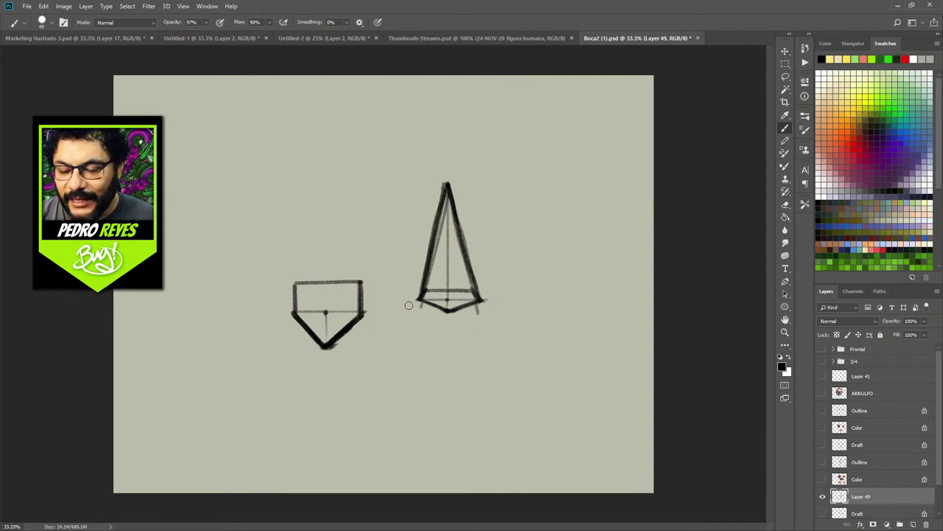
# Hatch the upper half of the flat pentagon in black and trace its two lower diagonals in red
pyautogui.moveTo(296, 286)
pyautogui.mouseDown()
pyautogui.moveTo(337, 282)
pyautogui.moveTo(357, 295)
pyautogui.mouseUp()
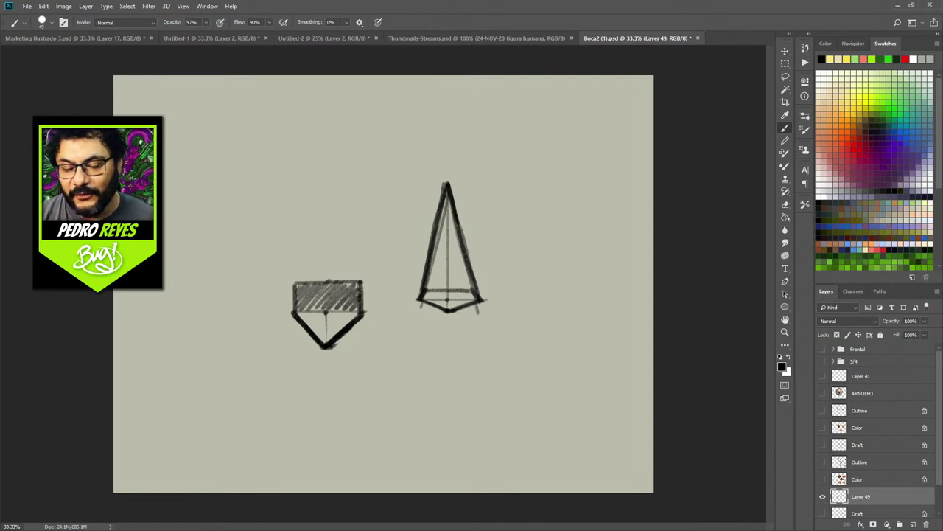
pyautogui.click(905, 59)
pyautogui.moveTo(298, 319); pyautogui.dragTo(325, 346)
pyautogui.moveTo(363, 316); pyautogui.dragTo(325, 346)
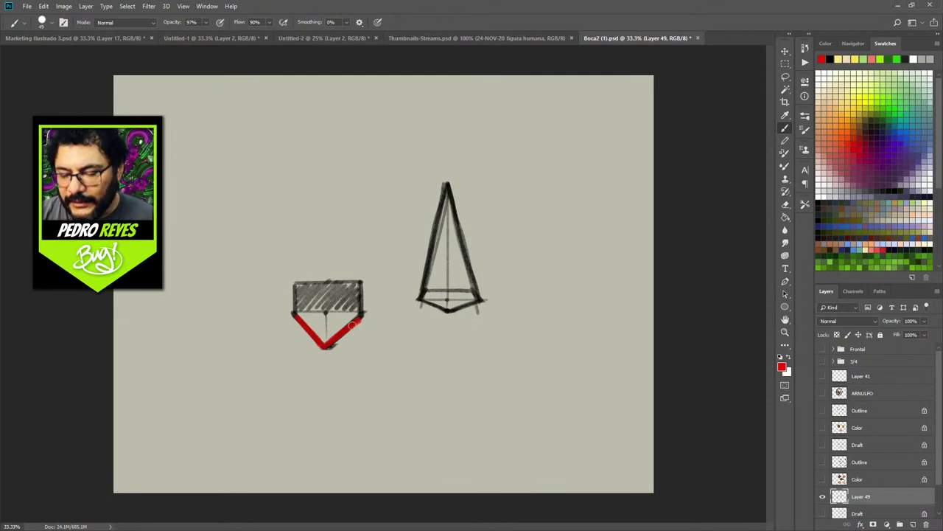
# Shade a red band across the base of the pyramid, following its pointed front edge
pyautogui.moveTo(421, 291)
pyautogui.mouseDown()
pyautogui.moveTo(428, 270)
pyautogui.moveTo(462, 278)
pyautogui.moveTo(474, 270)
pyautogui.moveTo(477, 301)
pyautogui.moveTo(435, 305)
pyautogui.moveTo(450, 309)
pyautogui.moveTo(437, 289)
pyautogui.moveTo(450, 292)
pyautogui.moveTo(455, 278)
pyautogui.moveTo(464, 292)
pyautogui.moveTo(470, 274)
pyautogui.moveTo(467, 295)
pyautogui.mouseUp()
pyautogui.moveTo(297, 318)
pyautogui.mouseDown()
pyautogui.moveTo(324, 344)
pyautogui.moveTo(360, 319)
pyautogui.moveTo(351, 318)
pyautogui.mouseUp()
pyautogui.moveTo(291, 328); pyautogui.dragTo(324, 337)
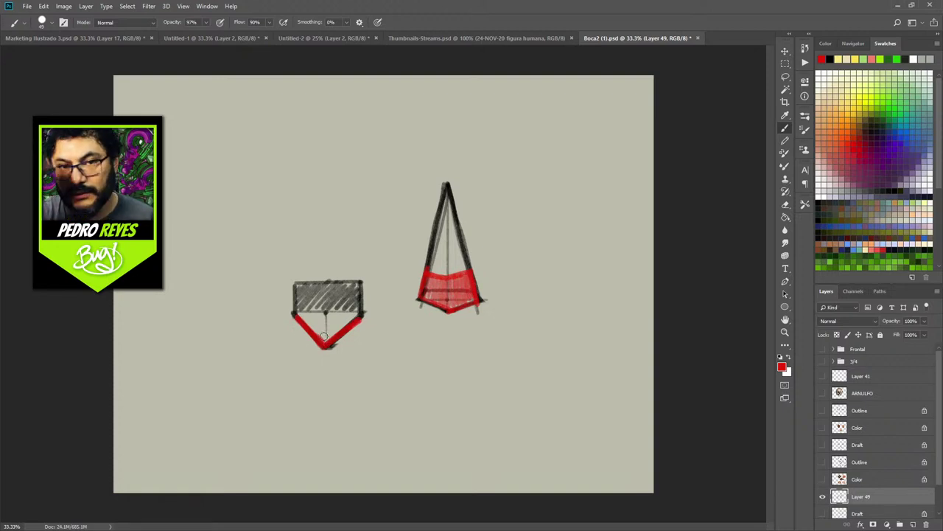
# Paint light green over the pyramid's faces above the red band and the lower triangle of the flat pentagon
pyautogui.click(871, 59)
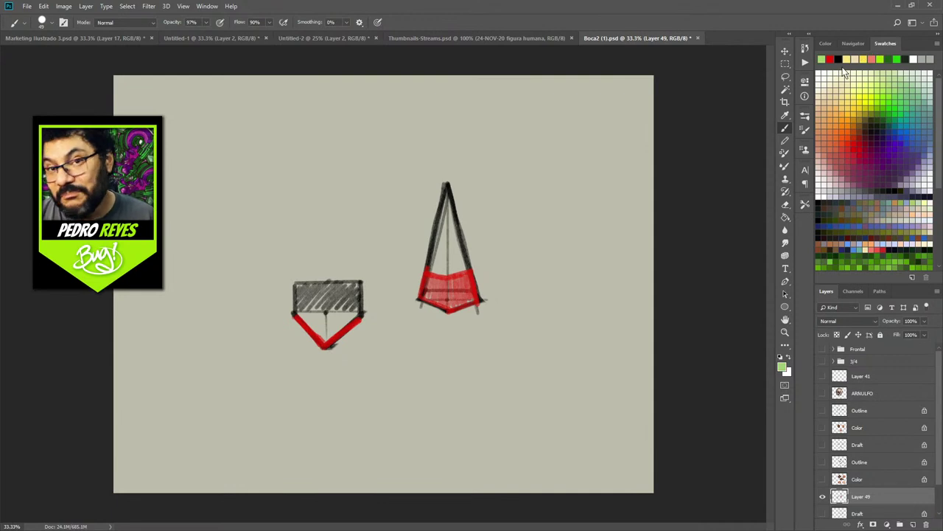
pyautogui.moveTo(437, 238)
pyautogui.mouseDown()
pyautogui.moveTo(440, 210)
pyautogui.moveTo(429, 267)
pyautogui.moveTo(446, 206)
pyautogui.moveTo(466, 258)
pyautogui.moveTo(428, 271)
pyautogui.moveTo(479, 264)
pyautogui.mouseUp()
pyautogui.moveTo(444, 212); pyautogui.dragTo(432, 267)
pyautogui.moveTo(454, 221)
pyautogui.mouseDown()
pyautogui.moveTo(446, 218)
pyautogui.moveTo(456, 256)
pyautogui.mouseUp()
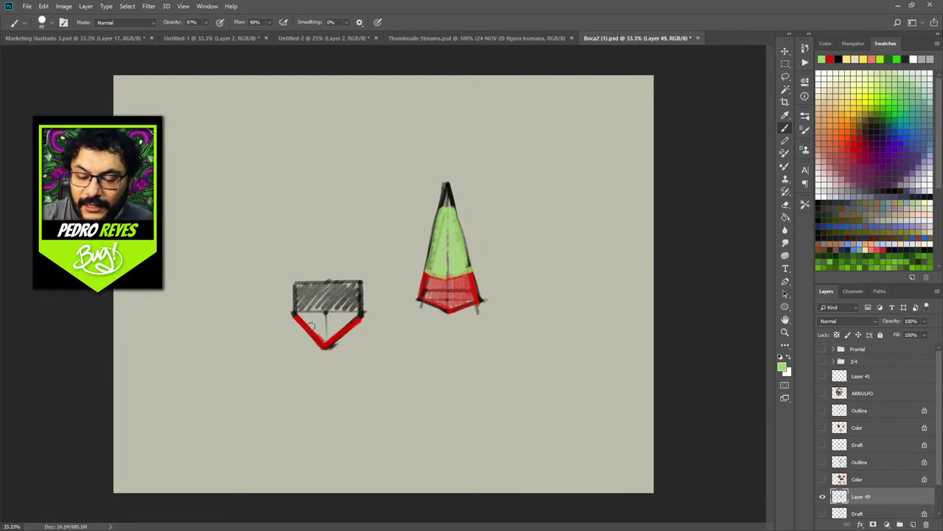
pyautogui.moveTo(305, 318)
pyautogui.mouseDown()
pyautogui.moveTo(322, 340)
pyautogui.moveTo(300, 318)
pyautogui.moveTo(354, 312)
pyautogui.moveTo(328, 337)
pyautogui.moveTo(308, 324)
pyautogui.moveTo(345, 332)
pyautogui.mouseUp()
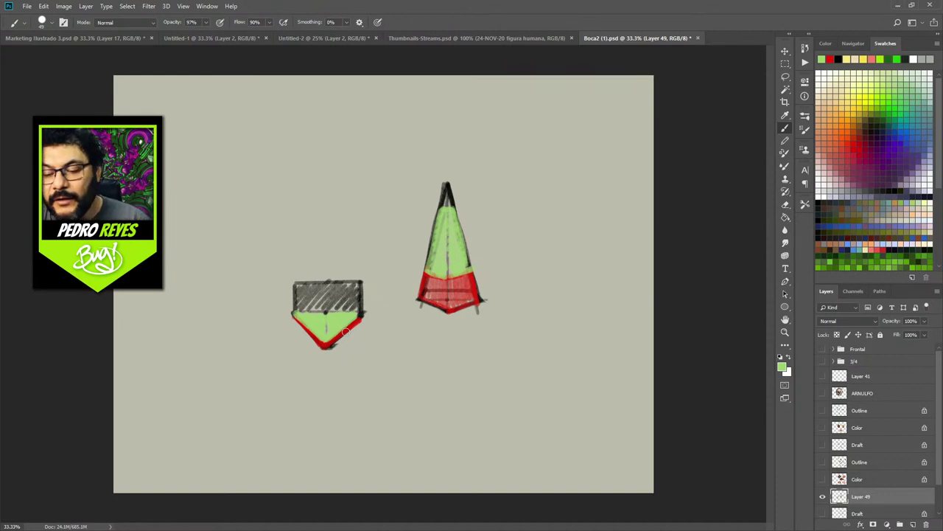
# Move the layer with both sketches up toward the canvas's upper left corner
pyautogui.press('v')
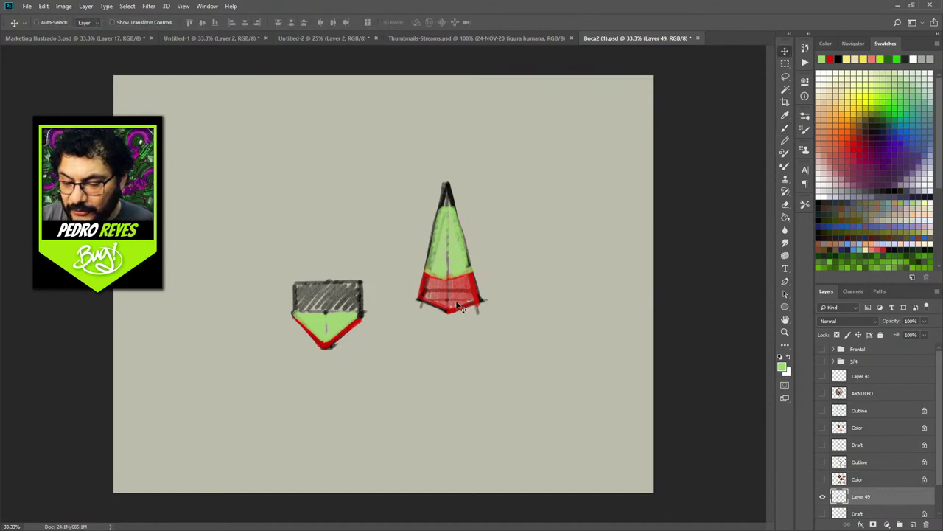
pyautogui.moveTo(447, 285)
pyautogui.mouseDown()
pyautogui.moveTo(312, 280)
pyautogui.moveTo(276, 194)
pyautogui.moveTo(291, 206)
pyautogui.mouseUp()
# Draw a curved black arrow pointing to the pyramid's red band and handwrite "BASE" beside it
pyautogui.click(842, 59)
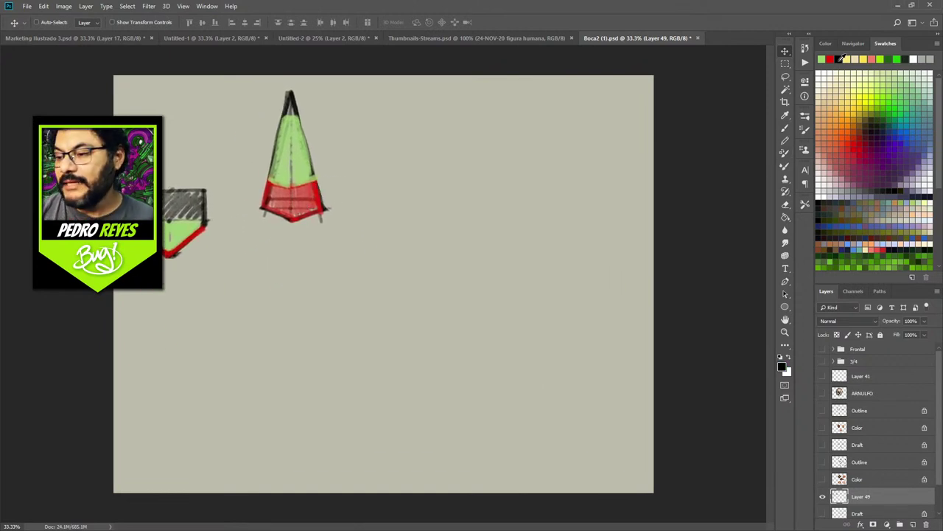
pyautogui.press('b')
pyautogui.moveTo(329, 196)
pyautogui.mouseDown()
pyautogui.moveTo(332, 185)
pyautogui.moveTo(336, 195)
pyautogui.moveTo(422, 151)
pyautogui.mouseUp()
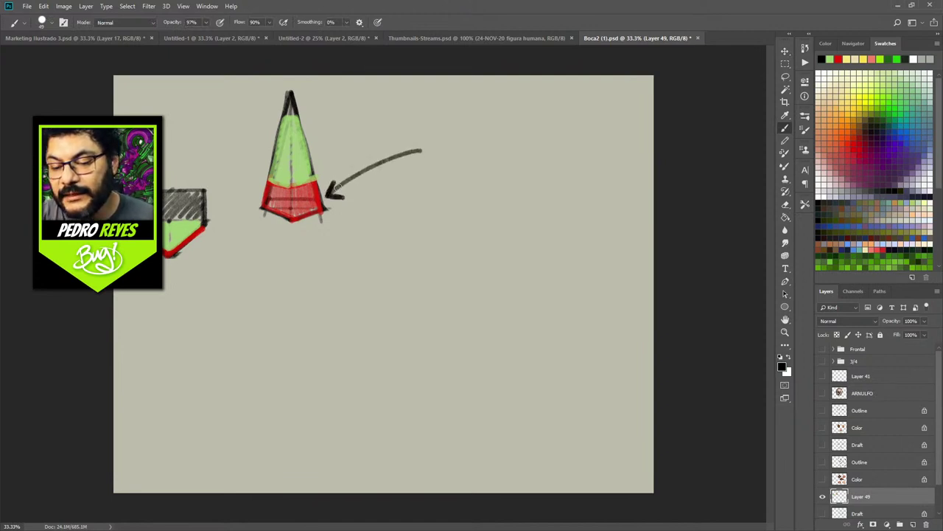
pyautogui.moveTo(442, 116)
pyautogui.mouseDown()
pyautogui.moveTo(443, 93)
pyautogui.moveTo(455, 98)
pyautogui.moveTo(429, 120)
pyautogui.moveTo(468, 102)
pyautogui.moveTo(480, 123)
pyautogui.moveTo(489, 105)
pyautogui.moveTo(484, 115)
pyautogui.moveTo(512, 98)
pyautogui.moveTo(526, 118)
pyautogui.moveTo(518, 92)
pyautogui.mouseUp()
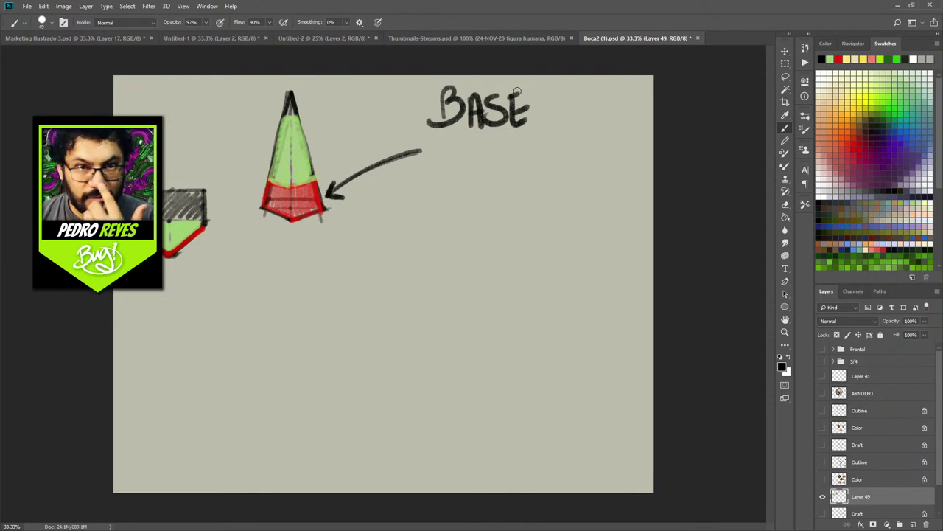
# Sketch a circle resting on a horizontal line below "BASE", with a smaller overlapping circle on each side
pyautogui.moveTo(535, 198)
pyautogui.mouseDown()
pyautogui.moveTo(508, 225)
pyautogui.moveTo(536, 184)
pyautogui.mouseUp()
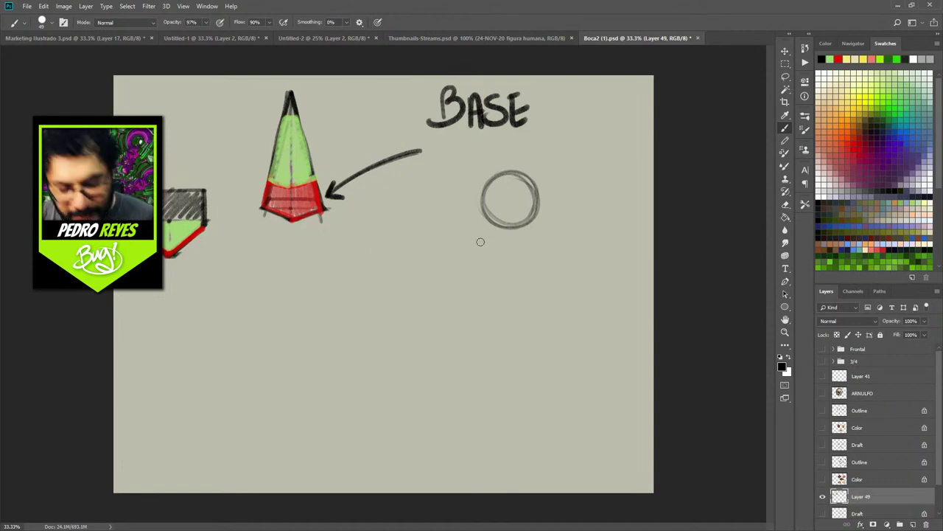
pyautogui.press('shift')
pyautogui.moveTo(447, 227); pyautogui.dragTo(569, 236)
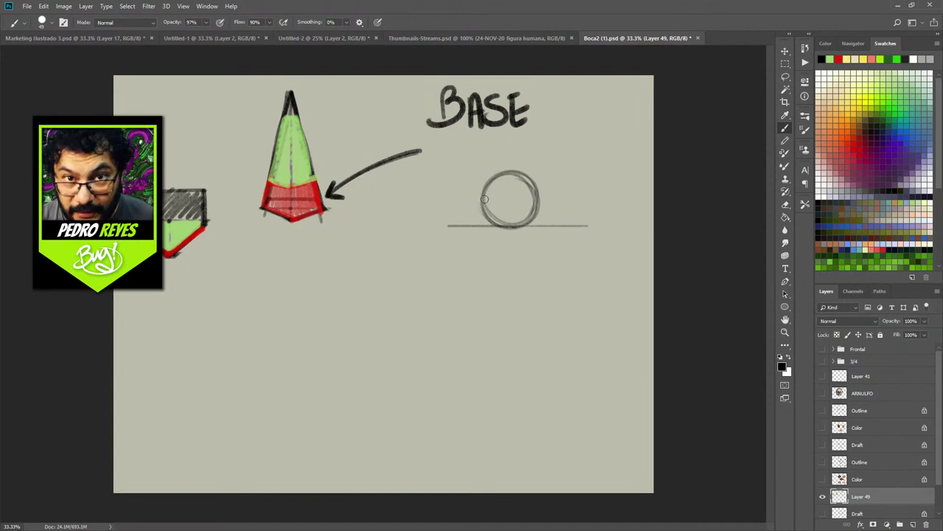
pyautogui.moveTo(486, 188)
pyautogui.mouseDown()
pyautogui.moveTo(490, 219)
pyautogui.moveTo(484, 186)
pyautogui.moveTo(472, 221)
pyautogui.moveTo(497, 199)
pyautogui.moveTo(464, 213)
pyautogui.moveTo(497, 210)
pyautogui.moveTo(462, 211)
pyautogui.moveTo(497, 207)
pyautogui.mouseUp()
pyautogui.moveTo(544, 188)
pyautogui.mouseDown()
pyautogui.moveTo(537, 225)
pyautogui.moveTo(566, 210)
pyautogui.moveTo(563, 197)
pyautogui.moveTo(529, 217)
pyautogui.moveTo(558, 213)
pyautogui.moveTo(560, 198)
pyautogui.mouseUp()
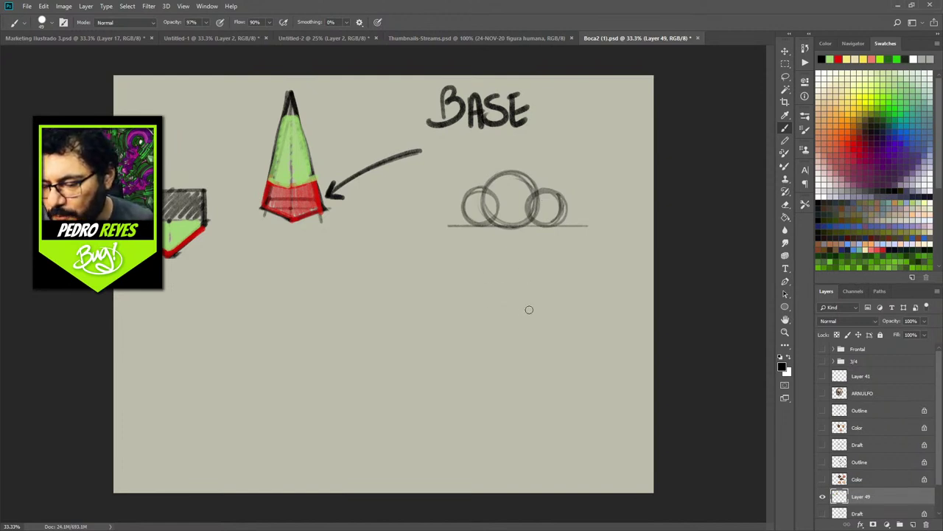
# Sketch a large circle with a smaller separate circle on each side, resting on a horizontal line below the first group
pyautogui.moveTo(525, 287)
pyautogui.mouseDown()
pyautogui.moveTo(488, 307)
pyautogui.moveTo(542, 320)
pyautogui.moveTo(499, 294)
pyautogui.moveTo(533, 326)
pyautogui.moveTo(505, 294)
pyautogui.moveTo(536, 327)
pyautogui.moveTo(503, 288)
pyautogui.moveTo(465, 338)
pyautogui.moveTo(477, 338)
pyautogui.moveTo(427, 342)
pyautogui.moveTo(470, 336)
pyautogui.moveTo(463, 311)
pyautogui.moveTo(481, 333)
pyautogui.moveTo(457, 325)
pyautogui.moveTo(476, 309)
pyautogui.mouseUp()
pyautogui.keyDown('shift'); pyautogui.click(418, 338); pyautogui.keyUp('shift')
pyautogui.keyDown('shift'); pyautogui.click(612, 337); pyautogui.keyUp('shift')
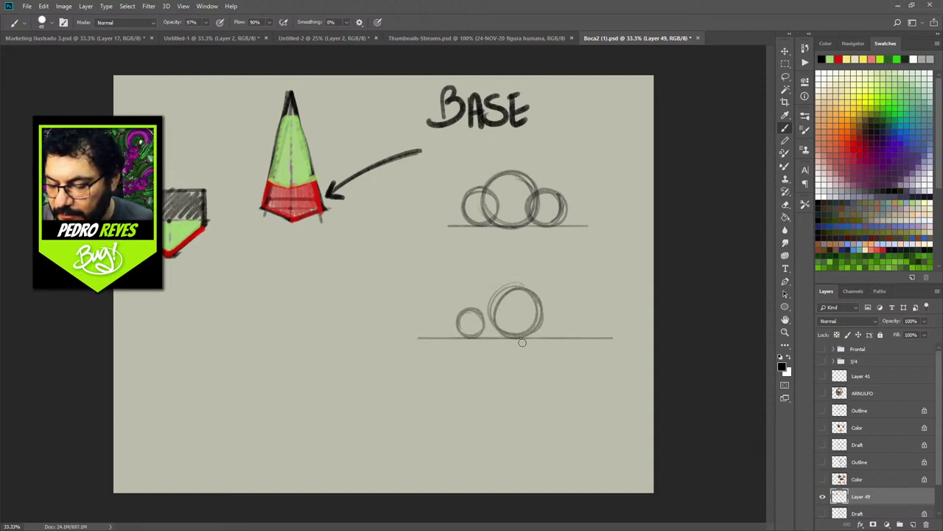
pyautogui.moveTo(561, 317)
pyautogui.mouseDown()
pyautogui.moveTo(575, 330)
pyautogui.moveTo(560, 339)
pyautogui.moveTo(579, 330)
pyautogui.moveTo(575, 313)
pyautogui.mouseUp()
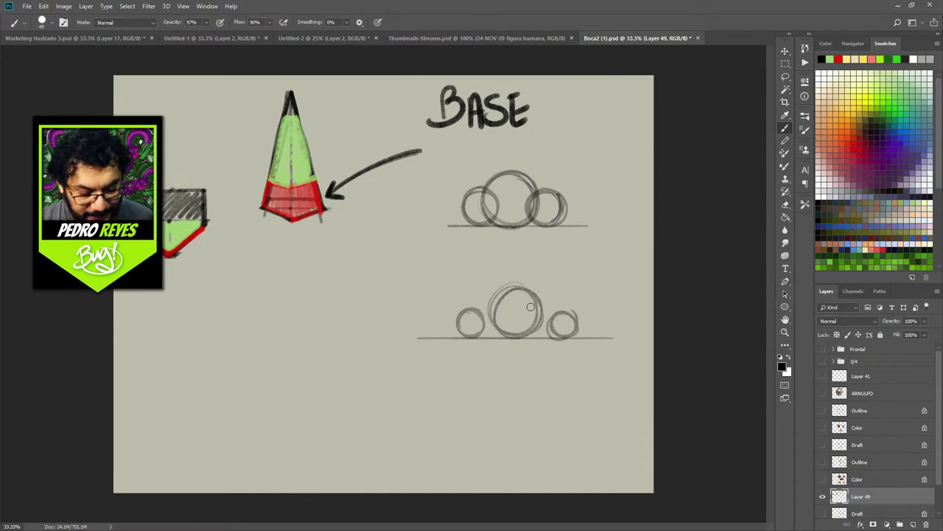
# Fade both circle groups and their baselines with the Eraser at 61% opacity
pyautogui.press('e')
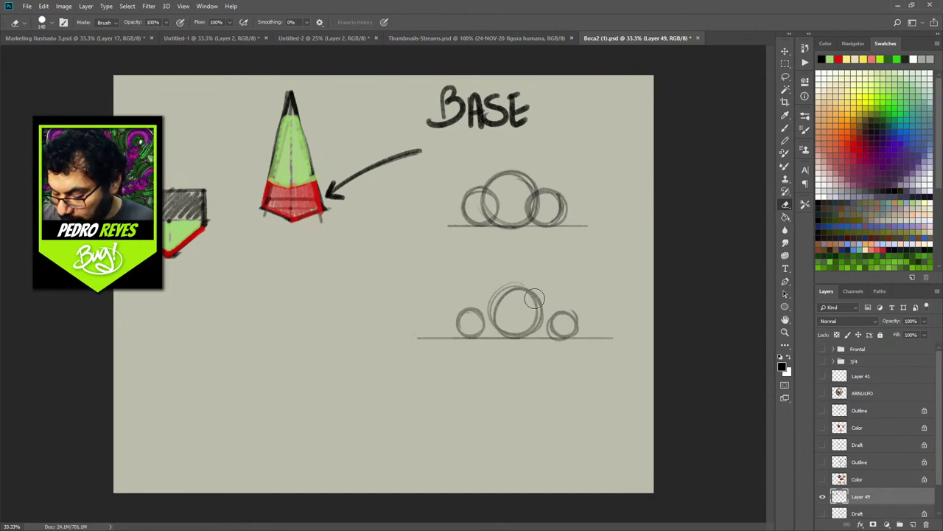
pyautogui.press('6')
pyautogui.press('1')
pyautogui.moveTo(512, 184)
pyautogui.mouseDown()
pyautogui.moveTo(474, 201)
pyautogui.moveTo(562, 196)
pyautogui.moveTo(525, 229)
pyautogui.moveTo(561, 223)
pyautogui.mouseUp()
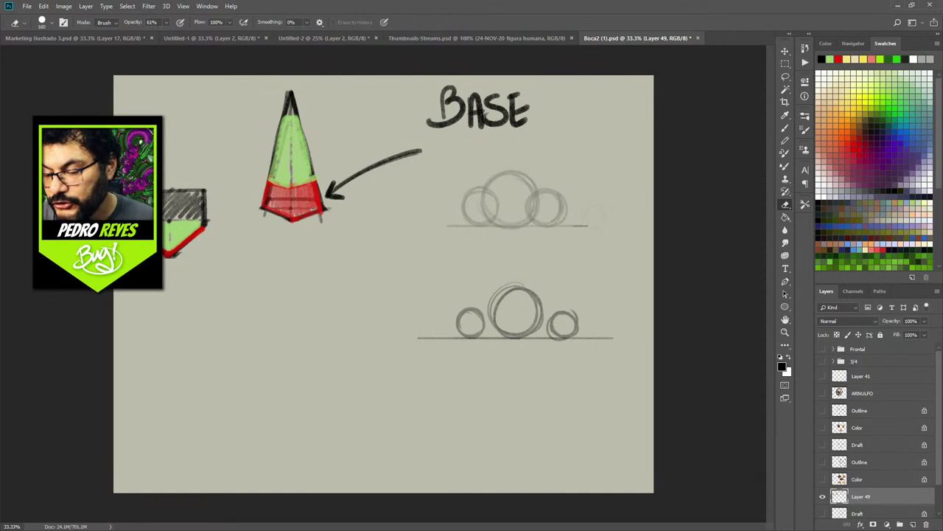
pyautogui.moveTo(425, 327)
pyautogui.mouseDown()
pyautogui.moveTo(524, 277)
pyautogui.moveTo(544, 300)
pyautogui.moveTo(495, 341)
pyautogui.moveTo(526, 346)
pyautogui.moveTo(612, 337)
pyautogui.mouseUp()
# Ink the upper nose's nostril curves, outer wings and left bridge line over the circles with a size 30 black brush
pyautogui.press('b')
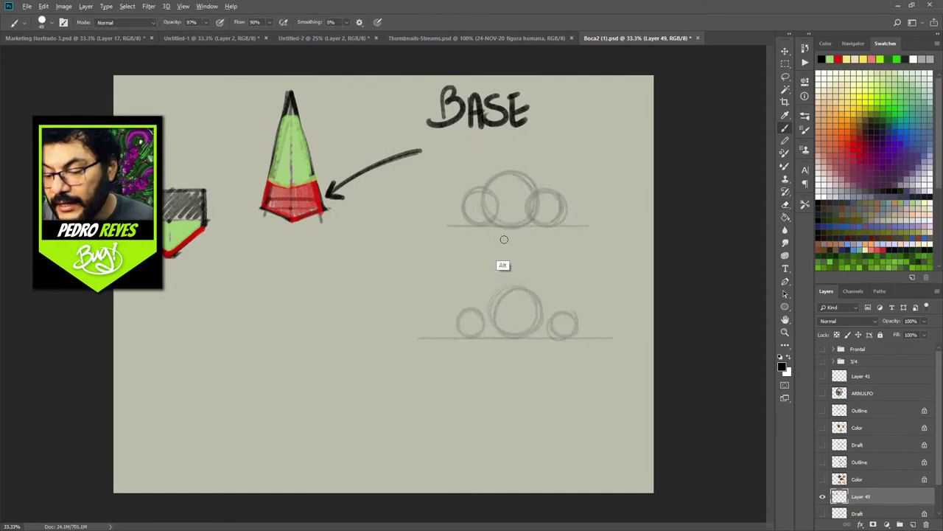
pyautogui.keyDown('alt'); pyautogui.rightClick(501, 247); pyautogui.keyUp('alt')
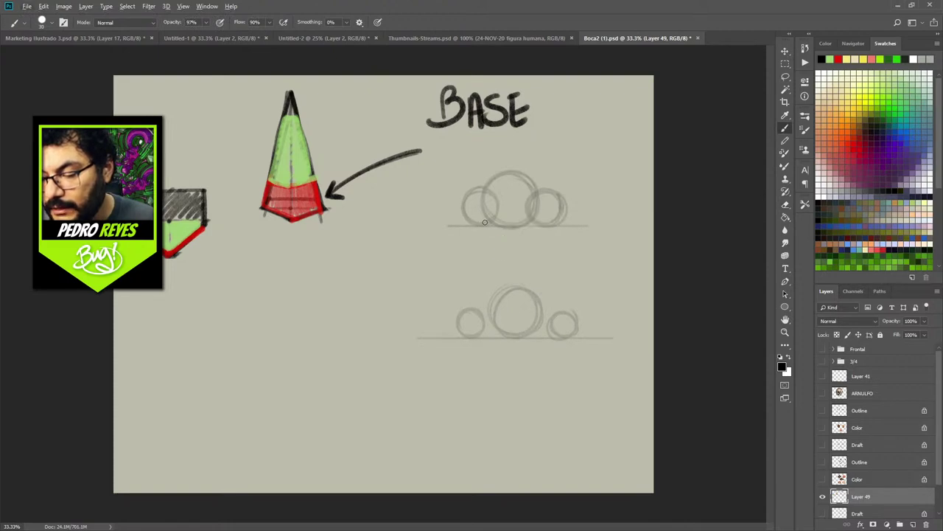
pyautogui.moveTo(476, 221); pyautogui.dragTo(551, 220)
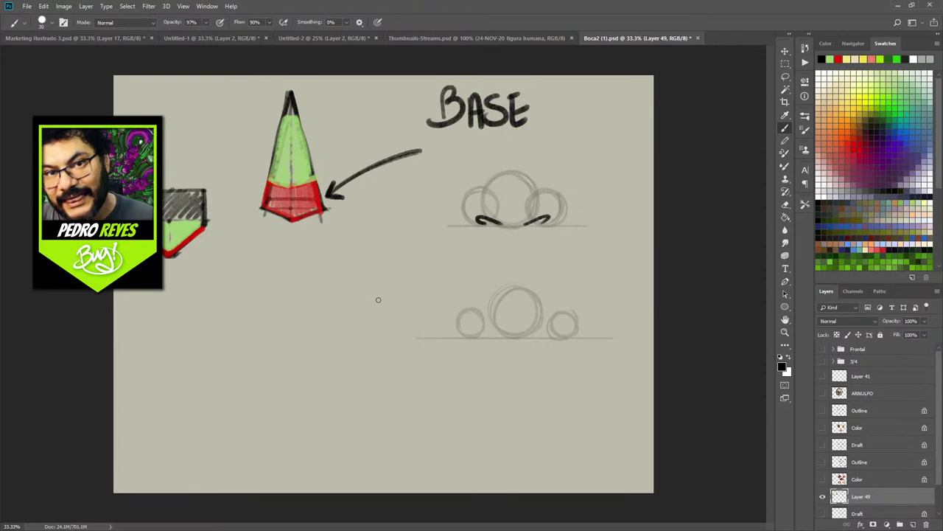
pyautogui.moveTo(475, 223); pyautogui.dragTo(467, 190)
pyautogui.moveTo(557, 222)
pyautogui.mouseDown()
pyautogui.moveTo(565, 212)
pyautogui.moveTo(554, 190)
pyautogui.mouseUp()
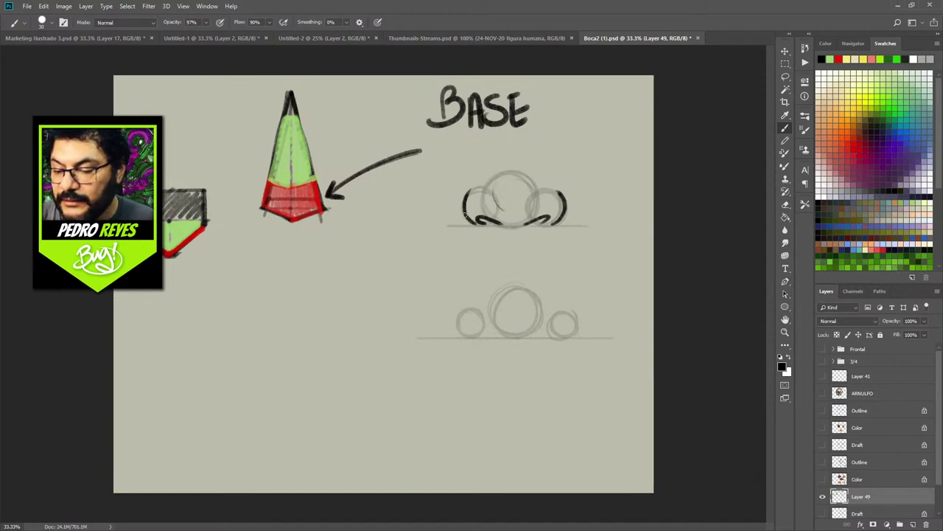
pyautogui.moveTo(464, 205)
pyautogui.mouseDown()
pyautogui.moveTo(485, 180)
pyautogui.moveTo(492, 147)
pyautogui.mouseUp()
pyautogui.moveTo(473, 190); pyautogui.dragTo(480, 182)
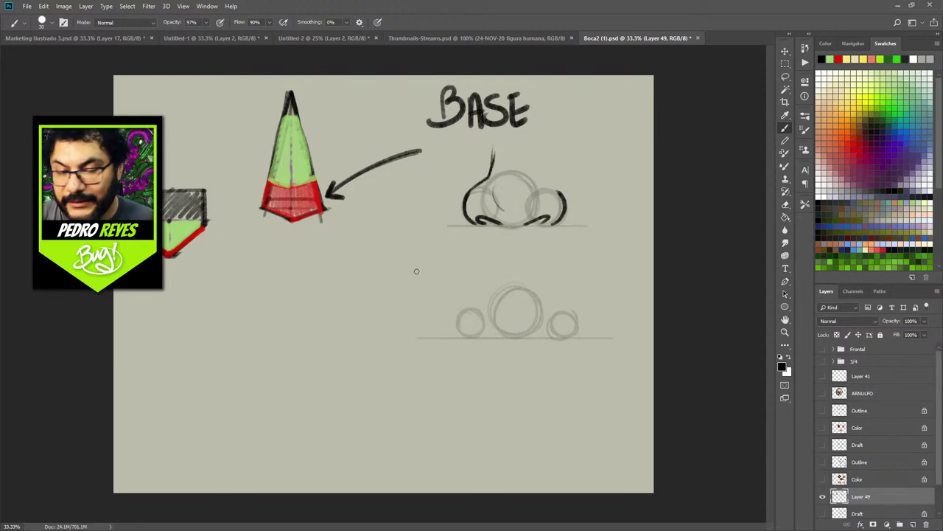
# Fill the upper nose's nostrils black and extend the contour of its left wing upward
pyautogui.moveTo(478, 221)
pyautogui.mouseDown()
pyautogui.moveTo(468, 209)
pyautogui.moveTo(560, 210)
pyautogui.moveTo(549, 224)
pyautogui.mouseUp()
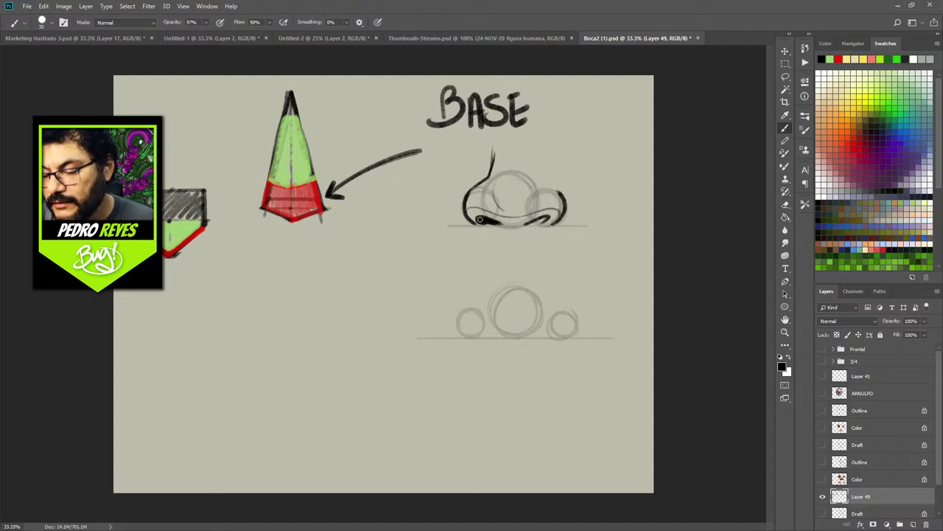
pyautogui.moveTo(531, 222); pyautogui.dragTo(545, 221)
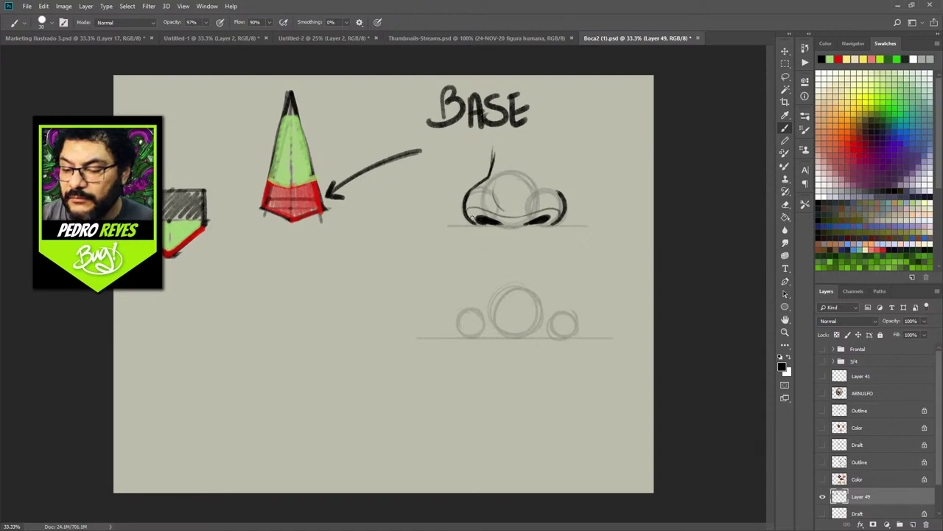
pyautogui.moveTo(476, 178)
pyautogui.mouseDown()
pyautogui.moveTo(462, 207)
pyautogui.moveTo(473, 187)
pyautogui.mouseUp()
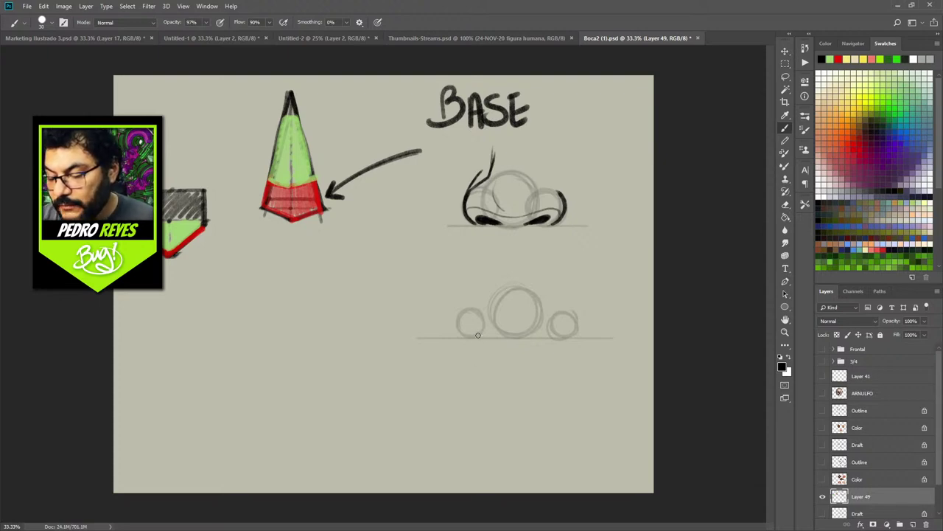
# Ink the second nose over the separated circles with wings, tip curve, bridge lines and filled black nostrils
pyautogui.moveTo(479, 335); pyautogui.dragTo(569, 335)
pyautogui.moveTo(468, 336)
pyautogui.mouseDown()
pyautogui.moveTo(477, 308)
pyautogui.moveTo(465, 335)
pyautogui.mouseUp()
pyautogui.moveTo(573, 337)
pyautogui.mouseDown()
pyautogui.moveTo(574, 312)
pyautogui.moveTo(564, 314)
pyautogui.mouseUp()
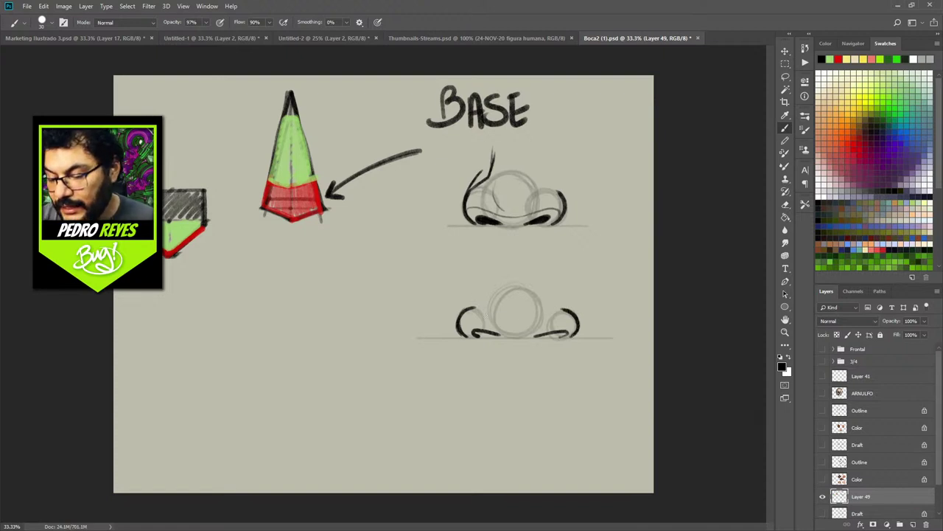
pyautogui.moveTo(487, 316)
pyautogui.mouseDown()
pyautogui.moveTo(504, 332)
pyautogui.moveTo(489, 317)
pyautogui.moveTo(532, 331)
pyautogui.mouseUp()
pyautogui.moveTo(486, 307)
pyautogui.mouseDown()
pyautogui.moveTo(490, 288)
pyautogui.moveTo(547, 304)
pyautogui.mouseUp()
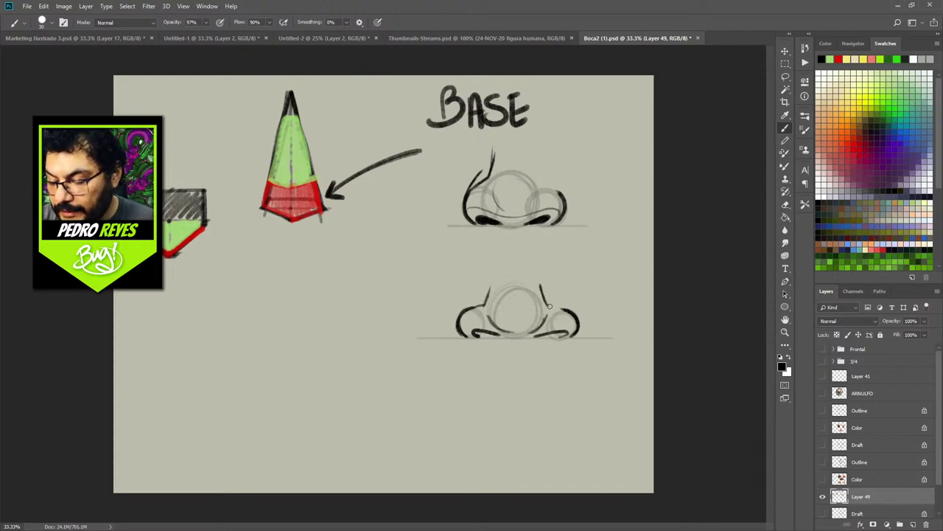
pyautogui.moveTo(478, 335)
pyautogui.mouseDown()
pyautogui.moveTo(563, 333)
pyautogui.moveTo(554, 334)
pyautogui.mouseUp()
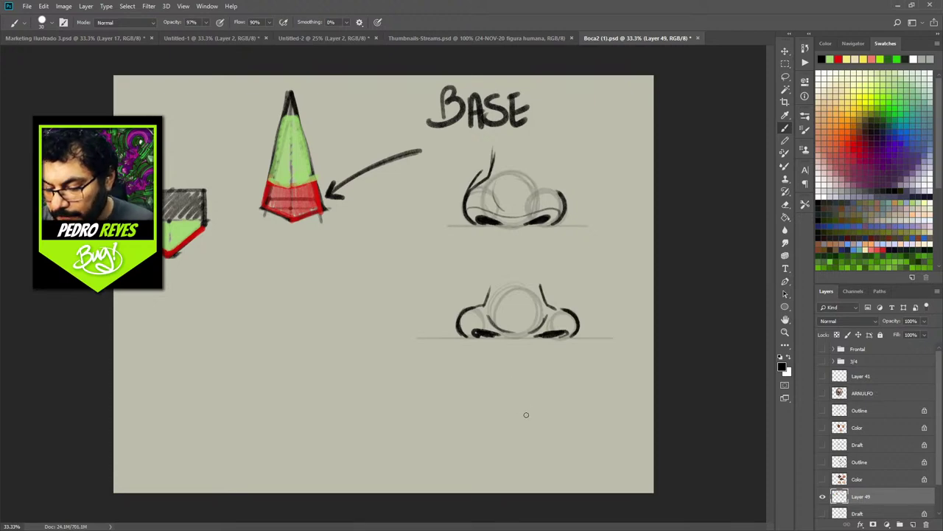
# Sketch a third group of three closely overlapping circles on a horizontal baseline below the second nose
pyautogui.moveTo(494, 417)
pyautogui.mouseDown()
pyautogui.moveTo(530, 441)
pyautogui.moveTo(504, 401)
pyautogui.moveTo(532, 442)
pyautogui.moveTo(494, 417)
pyautogui.moveTo(535, 430)
pyautogui.moveTo(497, 439)
pyautogui.moveTo(532, 403)
pyautogui.moveTo(526, 445)
pyautogui.moveTo(514, 398)
pyautogui.moveTo(541, 434)
pyautogui.moveTo(499, 419)
pyautogui.moveTo(534, 405)
pyautogui.moveTo(486, 452)
pyautogui.moveTo(506, 425)
pyautogui.moveTo(490, 413)
pyautogui.moveTo(509, 441)
pyautogui.moveTo(489, 416)
pyautogui.moveTo(509, 440)
pyautogui.moveTo(484, 426)
pyautogui.moveTo(506, 419)
pyautogui.moveTo(493, 445)
pyautogui.moveTo(485, 424)
pyautogui.moveTo(527, 435)
pyautogui.moveTo(543, 420)
pyautogui.moveTo(536, 418)
pyautogui.moveTo(552, 436)
pyautogui.moveTo(530, 442)
pyautogui.moveTo(542, 416)
pyautogui.moveTo(558, 428)
pyautogui.moveTo(538, 447)
pyautogui.moveTo(528, 428)
pyautogui.moveTo(530, 396)
pyautogui.mouseUp()
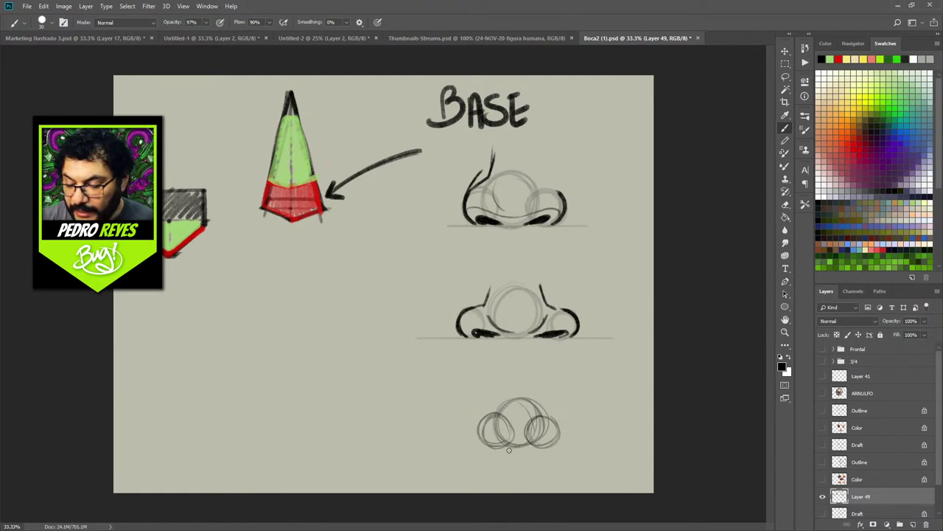
pyautogui.click(454, 448)
pyautogui.keyDown('shift'); pyautogui.click(573, 447); pyautogui.keyUp('shift')
pyautogui.click(446, 447)
pyautogui.keyDown('shift'); pyautogui.click(580, 447); pyautogui.keyUp('shift')
# Ink the outer wings and nostril curves over the third group of circles
pyautogui.moveTo(494, 439)
pyautogui.mouseDown()
pyautogui.moveTo(545, 445)
pyautogui.moveTo(483, 441)
pyautogui.moveTo(479, 413)
pyautogui.mouseUp()
pyautogui.moveTo(550, 442)
pyautogui.mouseDown()
pyautogui.moveTo(550, 410)
pyautogui.moveTo(560, 426)
pyautogui.mouseUp()
pyautogui.moveTo(501, 437); pyautogui.dragTo(509, 446)
# Strengthen the bridge lines of the upper two noses and add the missing right bridge line to the top one
pyautogui.moveTo(492, 279); pyautogui.dragTo(485, 304)
pyautogui.moveTo(541, 283); pyautogui.dragTo(549, 305)
pyautogui.moveTo(492, 151); pyautogui.dragTo(486, 178)
pyautogui.moveTo(529, 152)
pyautogui.mouseDown()
pyautogui.moveTo(534, 177)
pyautogui.moveTo(528, 150)
pyautogui.mouseUp()
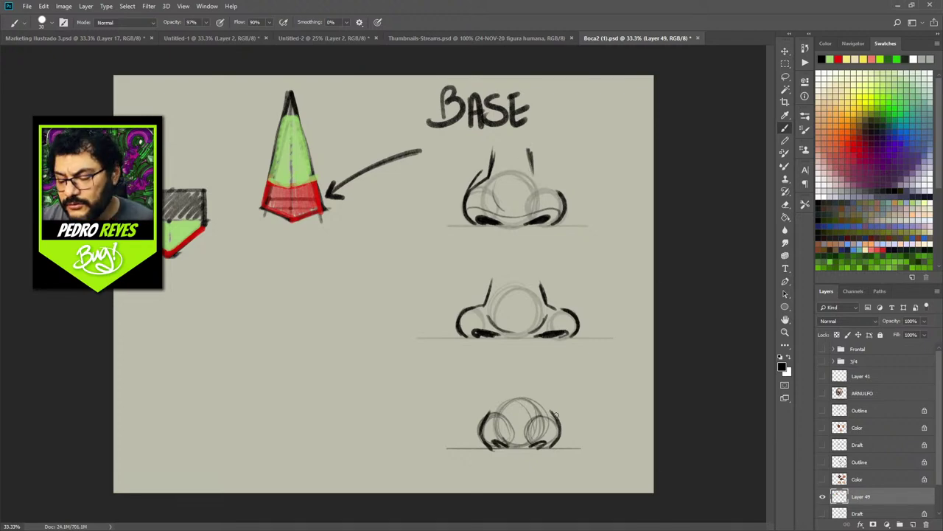
# Fill the third nose's nostrils black and draw its left bridge line curving down into the tip
pyautogui.moveTo(499, 445); pyautogui.dragTo(546, 442)
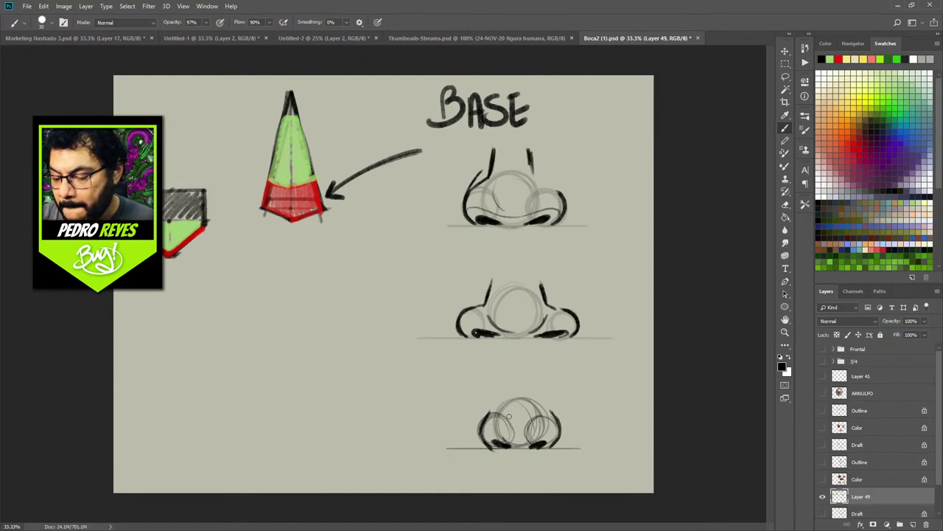
pyautogui.moveTo(503, 414); pyautogui.dragTo(510, 382)
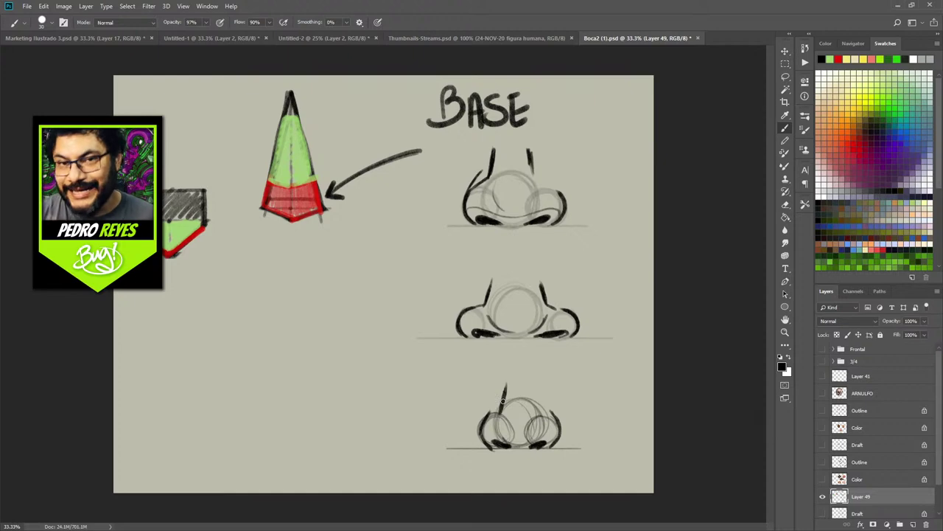
pyautogui.moveTo(506, 384)
pyautogui.mouseDown()
pyautogui.moveTo(500, 418)
pyautogui.moveTo(511, 433)
pyautogui.mouseUp()
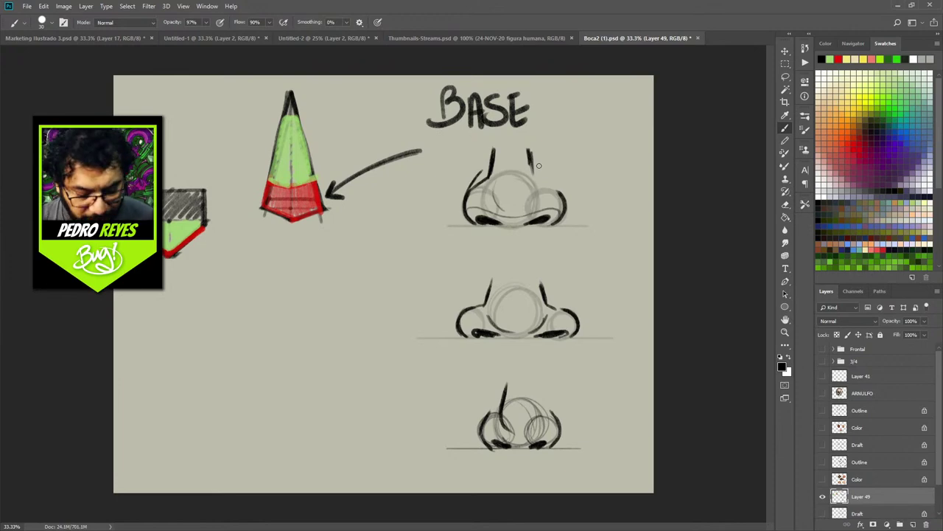
# Lasso the "BASE" lettering with the three noses and move them left toward the pyramid, leaving the arrow in place
pyautogui.press('l')
pyautogui.moveTo(442, 146)
pyautogui.mouseDown()
pyautogui.moveTo(406, 108)
pyautogui.moveTo(506, 70)
pyautogui.moveTo(598, 218)
pyautogui.moveTo(626, 384)
pyautogui.moveTo(536, 484)
pyautogui.moveTo(439, 147)
pyautogui.mouseUp()
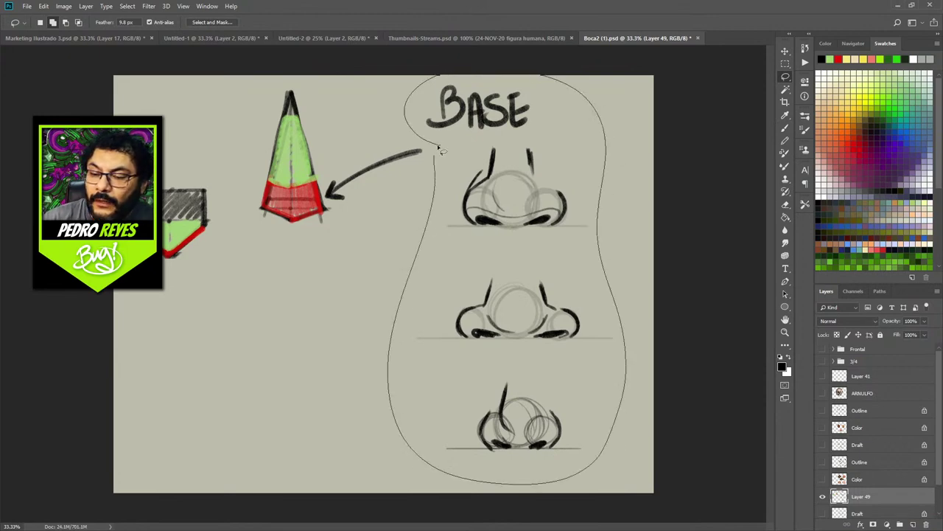
pyautogui.press('v')
pyautogui.moveTo(519, 327)
pyautogui.mouseDown()
pyautogui.moveTo(455, 331)
pyautogui.moveTo(461, 337)
pyautogui.mouseUp()
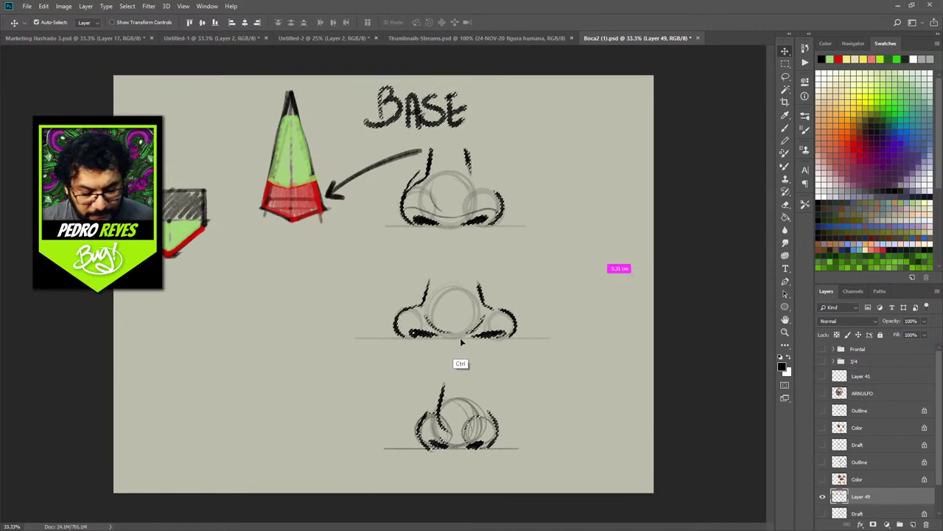
pyautogui.hotkey('ctrl', 'd')
# Draw thin gray horizontal guide lines rightward from the circle tops, wing tops and baselines of the three noses
pyautogui.press('b')
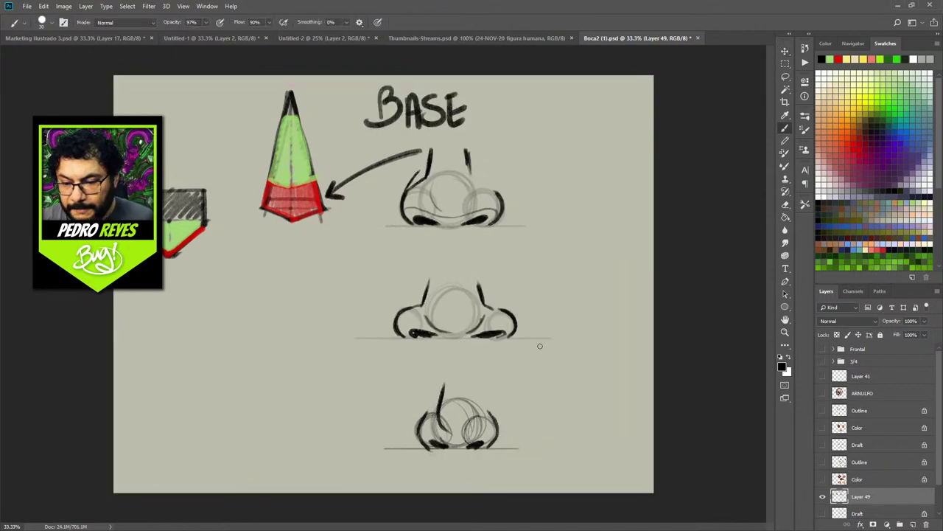
pyautogui.click(925, 58)
pyautogui.click(445, 171)
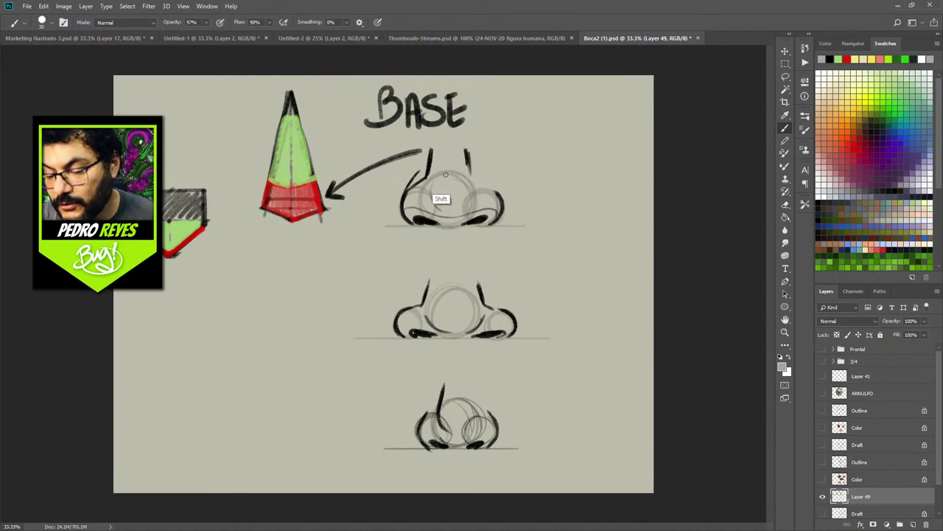
pyautogui.keyDown('shift'); pyautogui.click(636, 171); pyautogui.keyUp('shift')
pyautogui.click(388, 225)
pyautogui.keyDown('shift'); pyautogui.click(647, 226); pyautogui.keyUp('shift')
pyautogui.click(440, 288)
pyautogui.keyDown('shift'); pyautogui.click(665, 287); pyautogui.keyUp('shift')
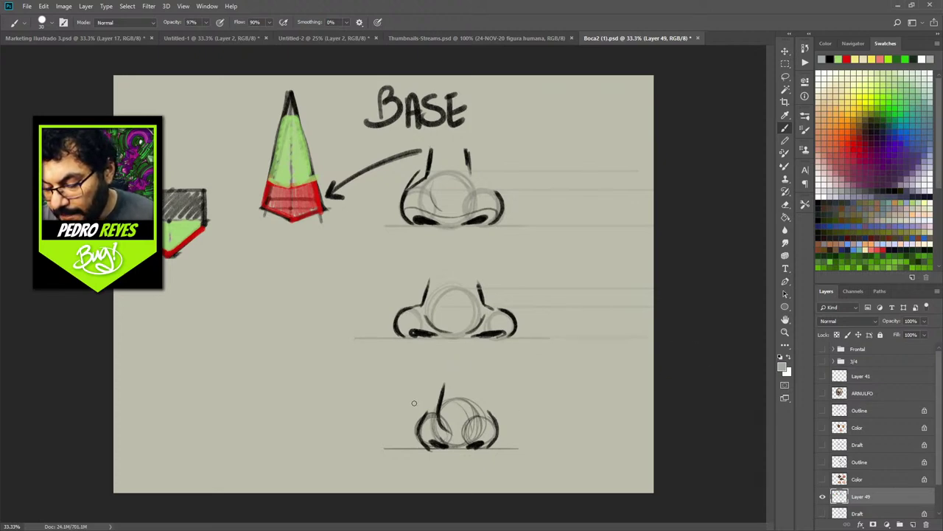
pyautogui.hotkey('ctrl', 'z')
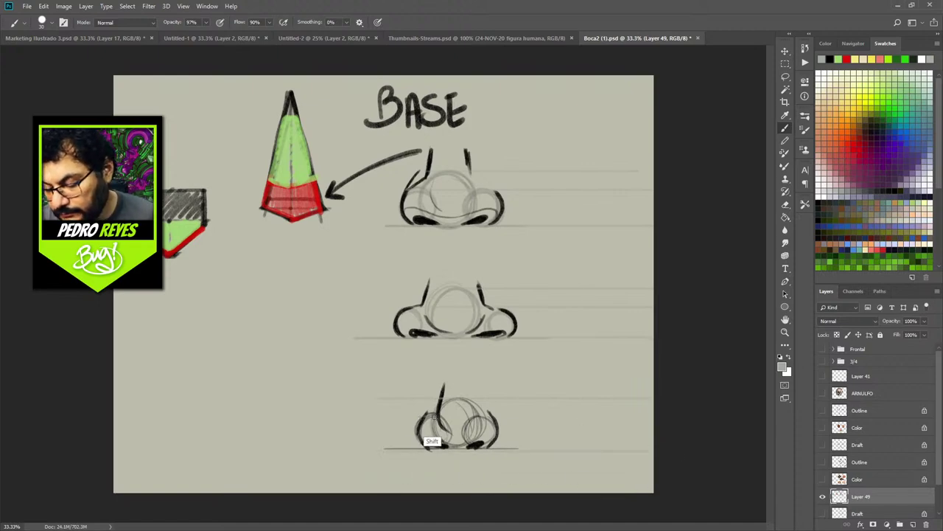
# Sketch three overlapping black circles on the pyramid's red band and matching circles in the flat pentagon's green triangle
pyautogui.click(822, 59)
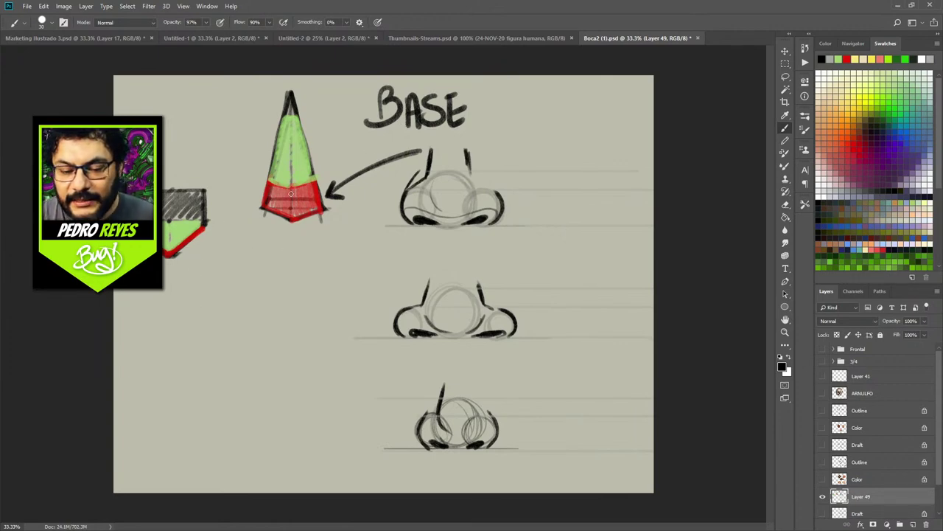
pyautogui.moveTo(305, 204)
pyautogui.mouseDown()
pyautogui.moveTo(280, 197)
pyautogui.moveTo(299, 191)
pyautogui.moveTo(277, 201)
pyautogui.moveTo(301, 192)
pyautogui.moveTo(279, 188)
pyautogui.moveTo(269, 205)
pyautogui.moveTo(270, 191)
pyautogui.moveTo(298, 197)
pyautogui.moveTo(309, 185)
pyautogui.moveTo(319, 220)
pyautogui.mouseUp()
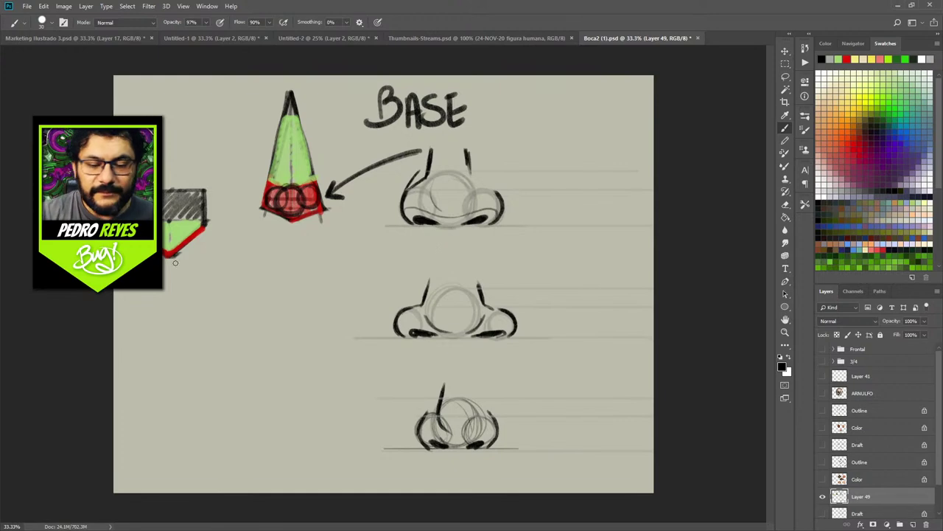
pyautogui.moveTo(181, 223)
pyautogui.mouseDown()
pyautogui.moveTo(167, 231)
pyautogui.moveTo(174, 247)
pyautogui.moveTo(184, 230)
pyautogui.moveTo(176, 226)
pyautogui.mouseUp()
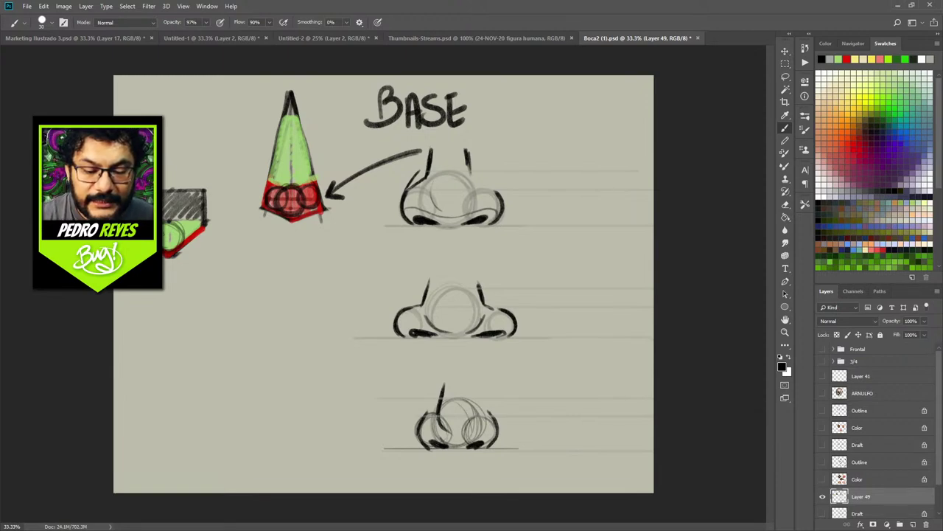
pyautogui.moveTo(188, 225); pyautogui.dragTo(183, 239)
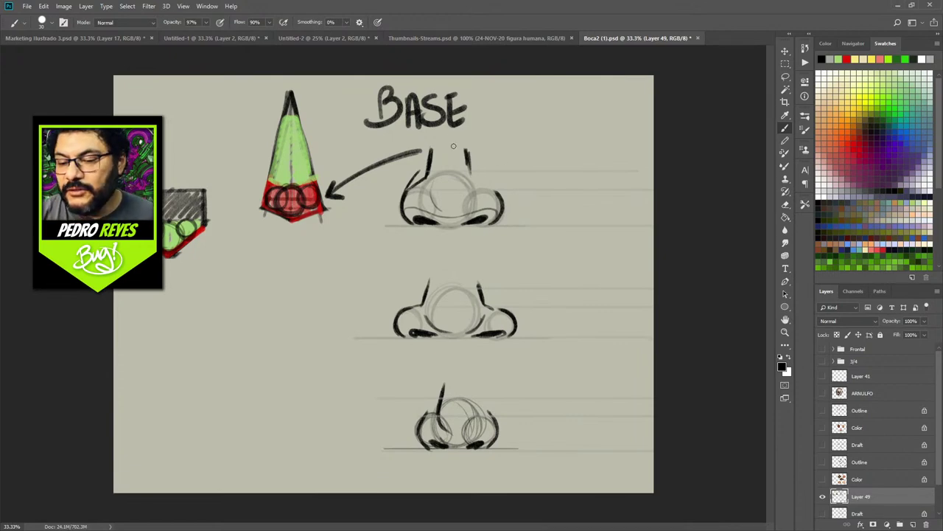
# Handwrite "Frontal" beneath the top nose and "Perfil" beneath the empty guide area beside it
pyautogui.moveTo(412, 240)
pyautogui.mouseDown()
pyautogui.moveTo(412, 259)
pyautogui.moveTo(424, 239)
pyautogui.moveTo(421, 249)
pyautogui.mouseUp()
pyautogui.moveTo(428, 246); pyautogui.dragTo(460, 259)
pyautogui.moveTo(454, 244)
pyautogui.mouseDown()
pyautogui.moveTo(473, 243)
pyautogui.moveTo(479, 259)
pyautogui.mouseUp()
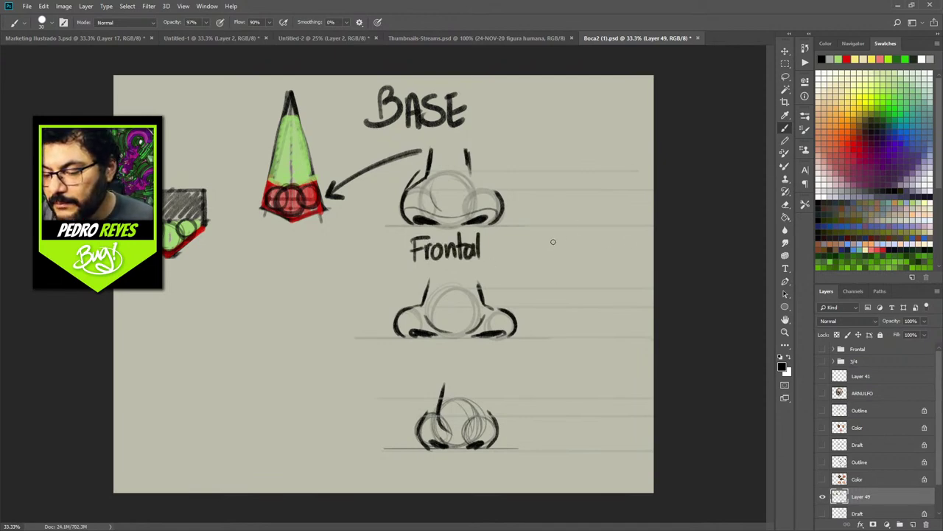
pyautogui.moveTo(532, 234)
pyautogui.mouseDown()
pyautogui.moveTo(532, 258)
pyautogui.moveTo(533, 250)
pyautogui.moveTo(552, 258)
pyautogui.moveTo(562, 244)
pyautogui.mouseUp()
pyautogui.moveTo(573, 234)
pyautogui.mouseDown()
pyautogui.moveTo(566, 258)
pyautogui.moveTo(577, 249)
pyautogui.mouseUp()
pyautogui.moveTo(579, 246)
pyautogui.mouseDown()
pyautogui.moveTo(580, 257)
pyautogui.moveTo(589, 255)
pyautogui.mouseUp()
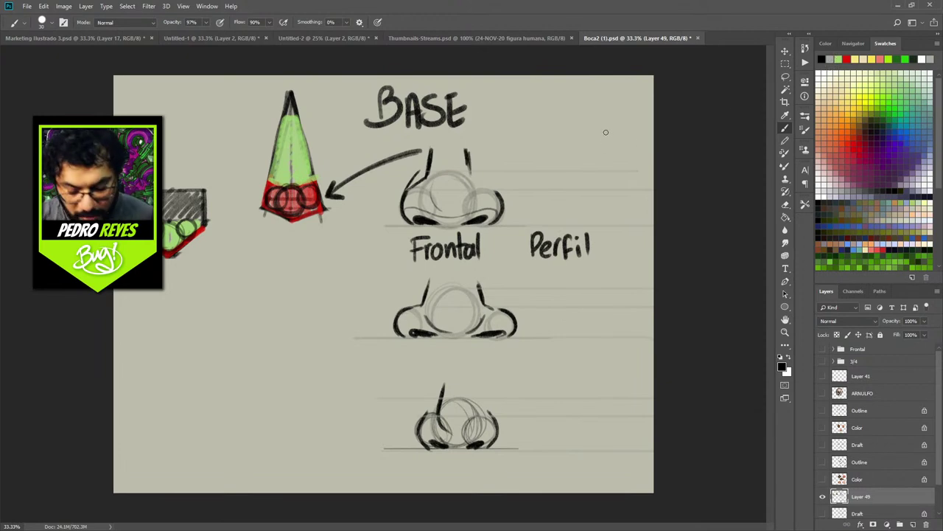
# Draw a thin red vertical line through the upper two profile guide areas and a short one across the lowest guides
pyautogui.click(853, 58)
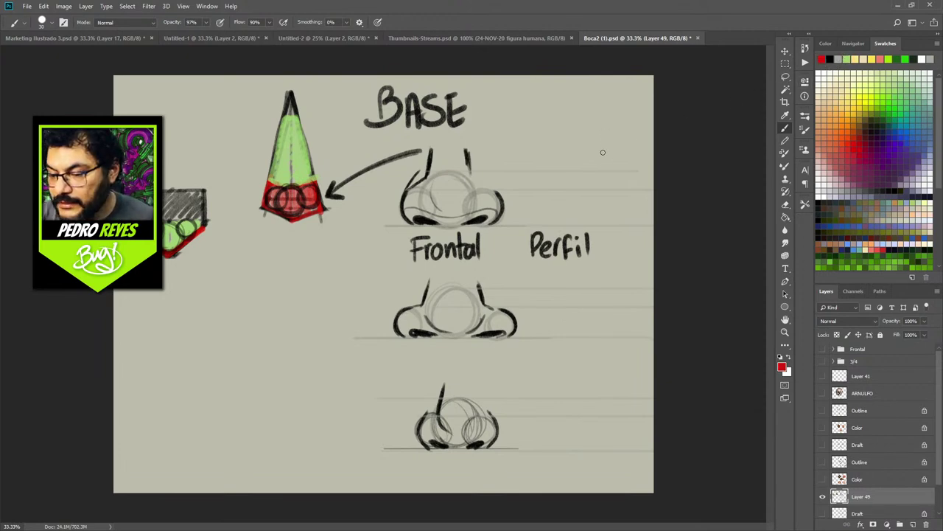
pyautogui.moveTo(603, 153); pyautogui.dragTo(613, 325)
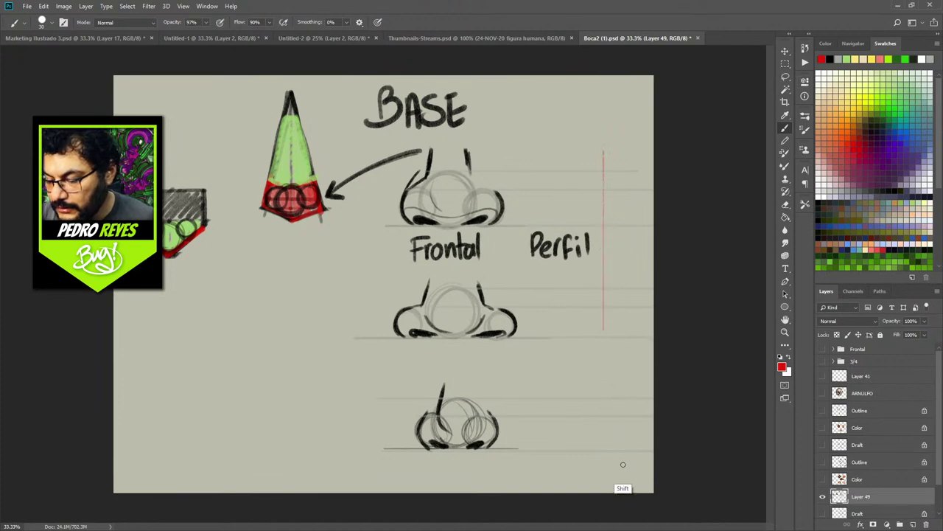
pyautogui.moveTo(603, 330); pyautogui.dragTo(603, 353)
pyautogui.moveTo(625, 422); pyautogui.dragTo(624, 464)
pyautogui.hotkey('ctrl', 'alt')
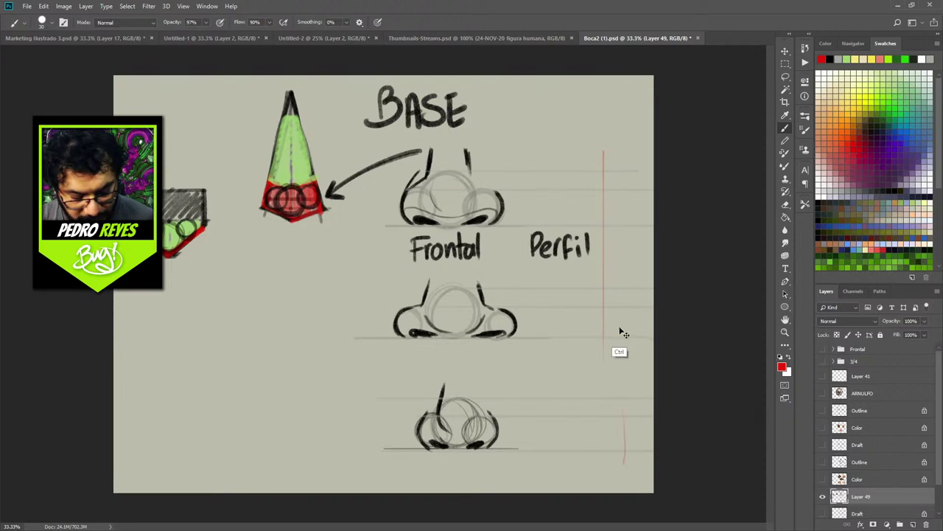
# Undo the short red stroke across the lowest guides and extend the red vertical line down through all three profile areas
pyautogui.hotkey('ctrl', 'alt', 'z')
pyautogui.moveTo(603, 335); pyautogui.dragTo(604, 497)
# Sketch one large thin black base circle within the guides of each of the three profile noses
pyautogui.click(831, 58)
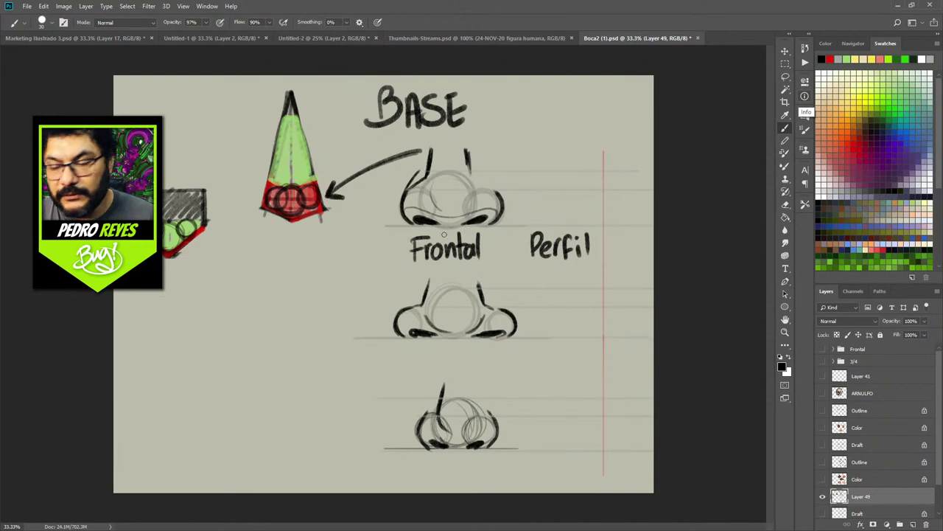
pyautogui.moveTo(578, 182)
pyautogui.mouseDown()
pyautogui.moveTo(577, 225)
pyautogui.moveTo(578, 171)
pyautogui.moveTo(572, 230)
pyautogui.moveTo(587, 177)
pyautogui.moveTo(563, 223)
pyautogui.moveTo(588, 176)
pyautogui.moveTo(555, 220)
pyautogui.moveTo(590, 187)
pyautogui.moveTo(545, 214)
pyautogui.moveTo(597, 195)
pyautogui.moveTo(548, 196)
pyautogui.moveTo(598, 203)
pyautogui.moveTo(545, 199)
pyautogui.moveTo(596, 199)
pyautogui.moveTo(549, 219)
pyautogui.mouseUp()
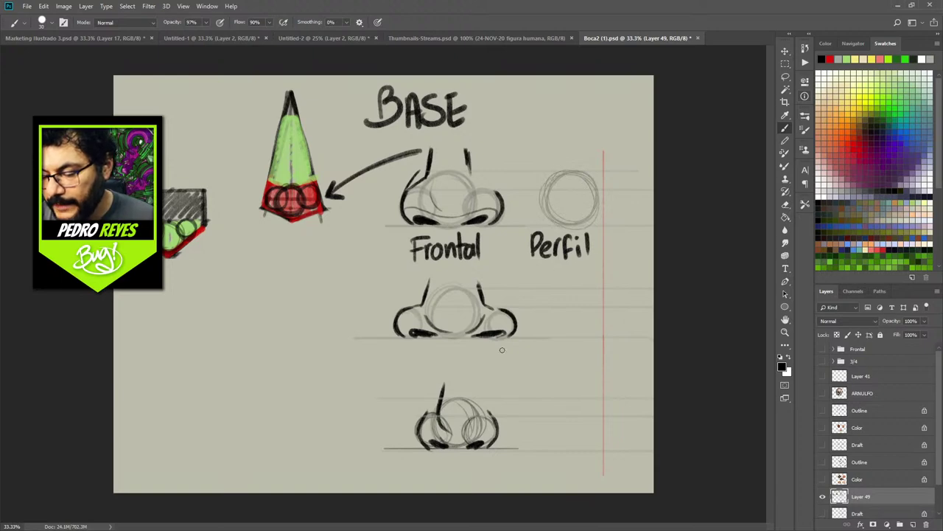
pyautogui.moveTo(593, 296)
pyautogui.mouseDown()
pyautogui.moveTo(568, 339)
pyautogui.moveTo(589, 291)
pyautogui.moveTo(578, 339)
pyautogui.moveTo(574, 287)
pyautogui.moveTo(597, 332)
pyautogui.moveTo(562, 295)
pyautogui.moveTo(599, 312)
pyautogui.moveTo(551, 321)
pyautogui.moveTo(588, 292)
pyautogui.moveTo(565, 339)
pyautogui.moveTo(560, 290)
pyautogui.mouseUp()
pyautogui.moveTo(582, 401)
pyautogui.mouseDown()
pyautogui.moveTo(551, 442)
pyautogui.moveTo(595, 411)
pyautogui.moveTo(569, 448)
pyautogui.moveTo(583, 400)
pyautogui.moveTo(579, 450)
pyautogui.moveTo(572, 400)
pyautogui.moveTo(585, 446)
pyautogui.moveTo(560, 411)
pyautogui.moveTo(597, 436)
pyautogui.moveTo(547, 415)
pyautogui.moveTo(603, 395)
pyautogui.mouseUp()
pyautogui.moveTo(582, 174)
pyautogui.mouseDown()
pyautogui.moveTo(549, 213)
pyautogui.moveTo(567, 171)
pyautogui.moveTo(569, 225)
pyautogui.moveTo(597, 191)
pyautogui.moveTo(594, 218)
pyautogui.mouseUp()
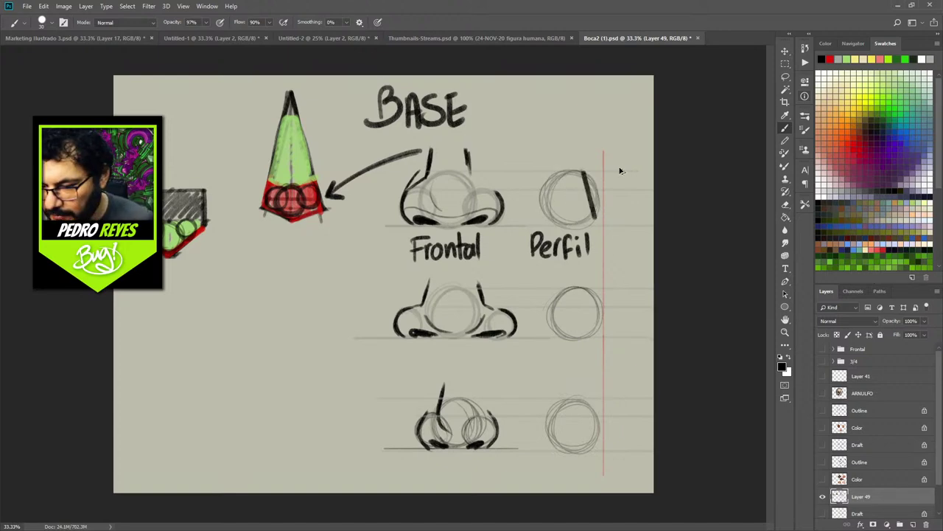
pyautogui.hotkey('ctrl', 'z')
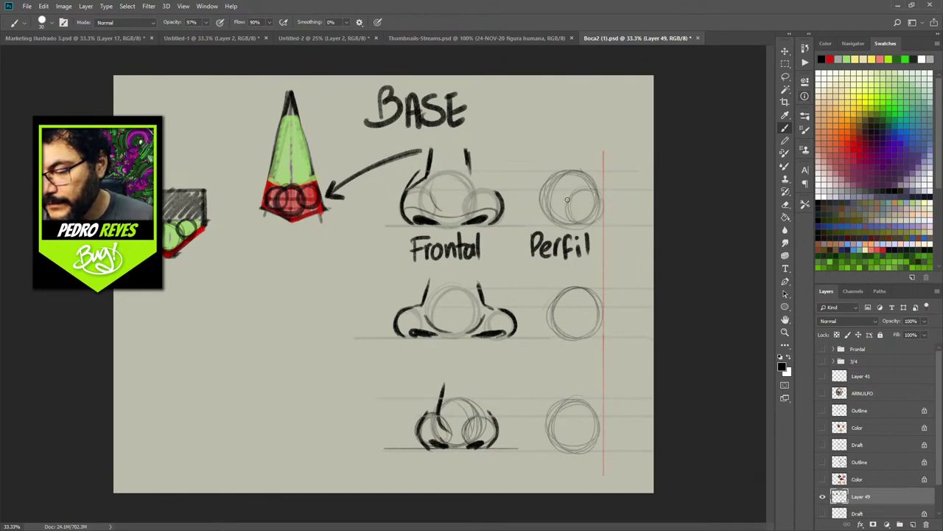
# Draw a black arrow pointing down at the red vertical line and add small wing circles touching it inside the profile base circles
pyautogui.moveTo(603, 109); pyautogui.dragTo(603, 143)
pyautogui.moveTo(597, 133)
pyautogui.mouseDown()
pyautogui.moveTo(603, 143)
pyautogui.moveTo(608, 134)
pyautogui.mouseUp()
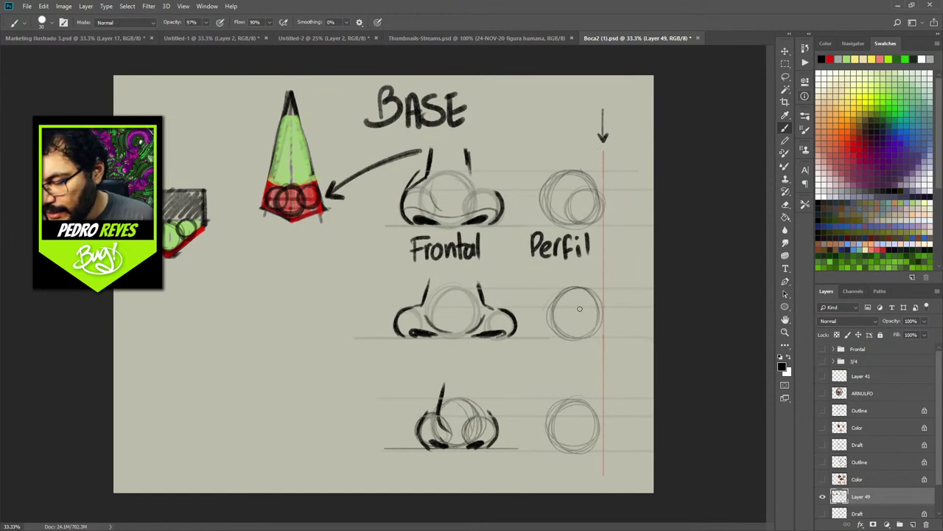
pyautogui.moveTo(594, 308)
pyautogui.mouseDown()
pyautogui.moveTo(594, 334)
pyautogui.moveTo(575, 318)
pyautogui.moveTo(599, 319)
pyautogui.moveTo(589, 335)
pyautogui.moveTo(583, 309)
pyautogui.moveTo(600, 321)
pyautogui.moveTo(580, 334)
pyautogui.moveTo(587, 307)
pyautogui.moveTo(605, 325)
pyautogui.mouseUp()
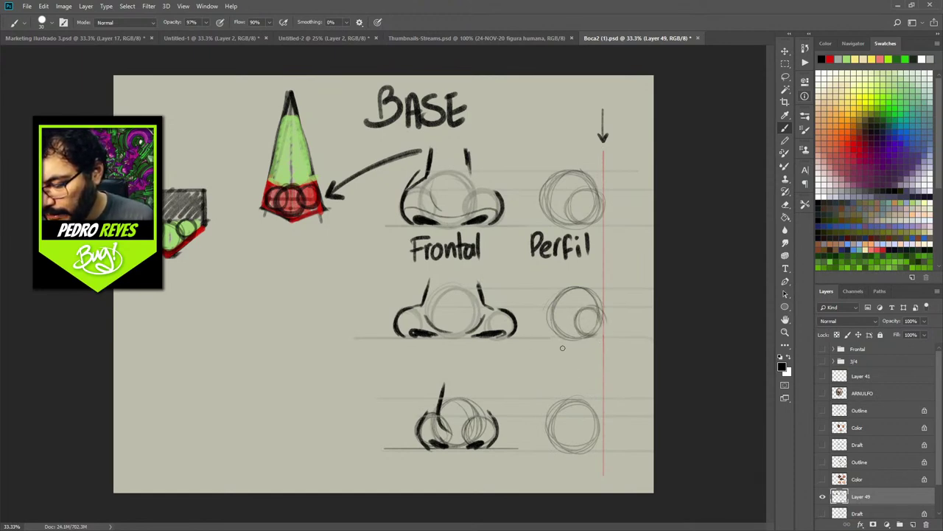
pyautogui.moveTo(579, 418)
pyautogui.mouseDown()
pyautogui.moveTo(573, 438)
pyautogui.moveTo(586, 450)
pyautogui.moveTo(597, 424)
pyautogui.moveTo(579, 417)
pyautogui.moveTo(603, 446)
pyautogui.mouseUp()
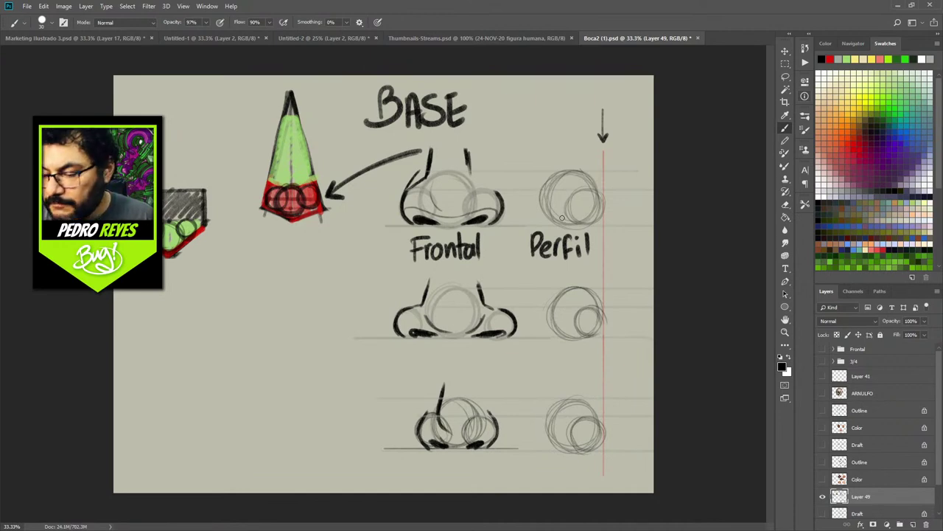
# Ink thick black bridge and tip contours around the three profile base circles, adding a small arrow at the top nose's bridge
pyautogui.moveTo(572, 226)
pyautogui.mouseDown()
pyautogui.moveTo(542, 200)
pyautogui.moveTo(550, 206)
pyautogui.moveTo(546, 180)
pyautogui.moveTo(564, 146)
pyautogui.mouseUp()
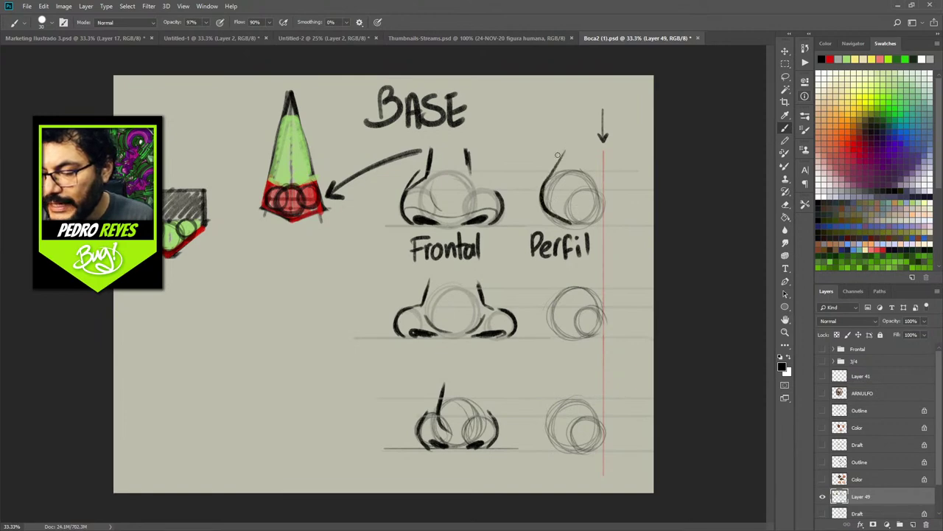
pyautogui.moveTo(549, 177); pyautogui.dragTo(572, 145)
pyautogui.moveTo(548, 211)
pyautogui.mouseDown()
pyautogui.moveTo(540, 174)
pyautogui.moveTo(575, 137)
pyautogui.moveTo(554, 151)
pyautogui.mouseUp()
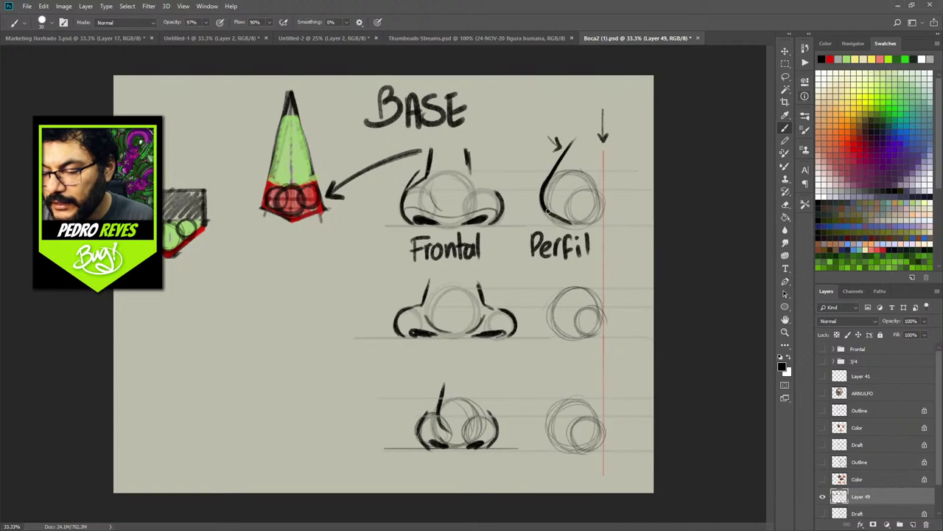
pyautogui.moveTo(569, 337)
pyautogui.mouseDown()
pyautogui.moveTo(552, 318)
pyautogui.moveTo(559, 294)
pyautogui.moveTo(588, 261)
pyautogui.mouseUp()
pyautogui.moveTo(552, 306); pyautogui.dragTo(587, 264)
pyautogui.moveTo(573, 337)
pyautogui.mouseDown()
pyautogui.moveTo(552, 317)
pyautogui.moveTo(581, 265)
pyautogui.mouseUp()
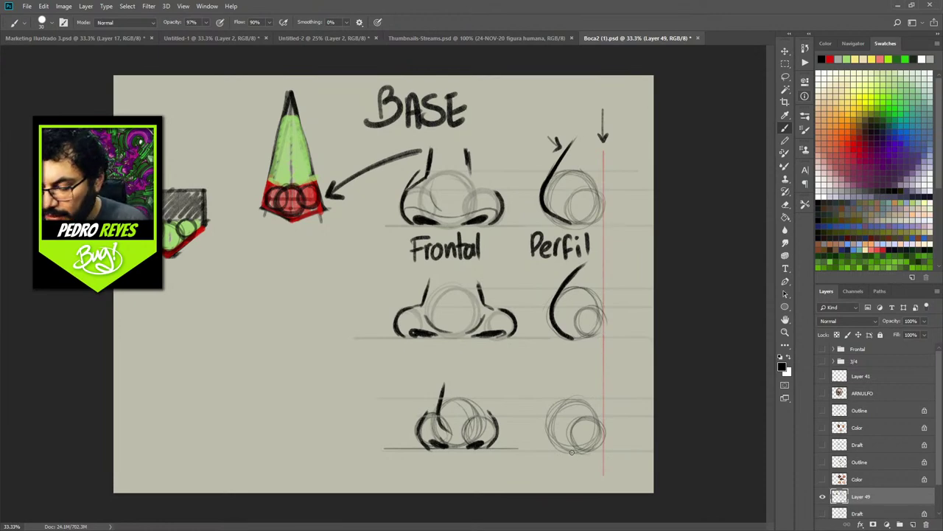
pyautogui.moveTo(578, 453)
pyautogui.mouseDown()
pyautogui.moveTo(551, 430)
pyautogui.moveTo(575, 374)
pyautogui.mouseUp()
pyautogui.moveTo(549, 422); pyautogui.dragTo(591, 356)
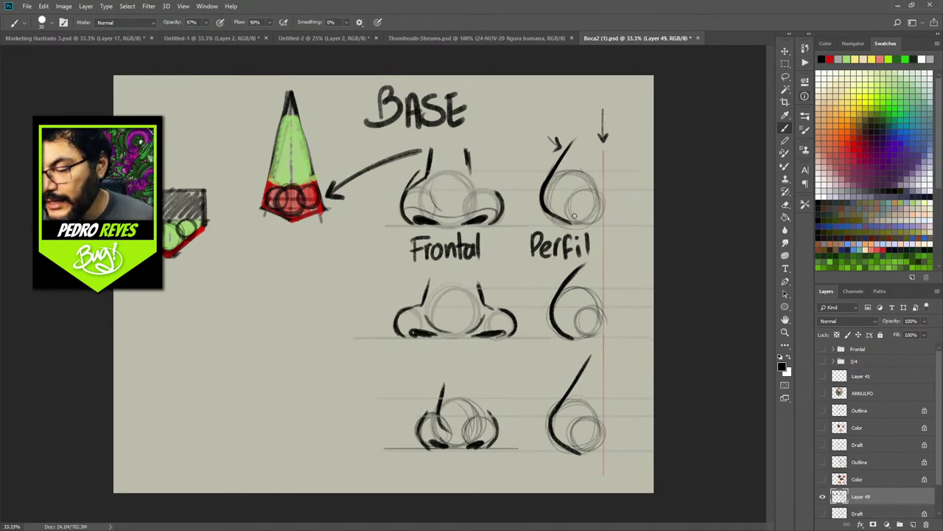
# Ink dark nostrils and curved wing outlines over the small circles of the three profile noses
pyautogui.moveTo(563, 212); pyautogui.dragTo(588, 219)
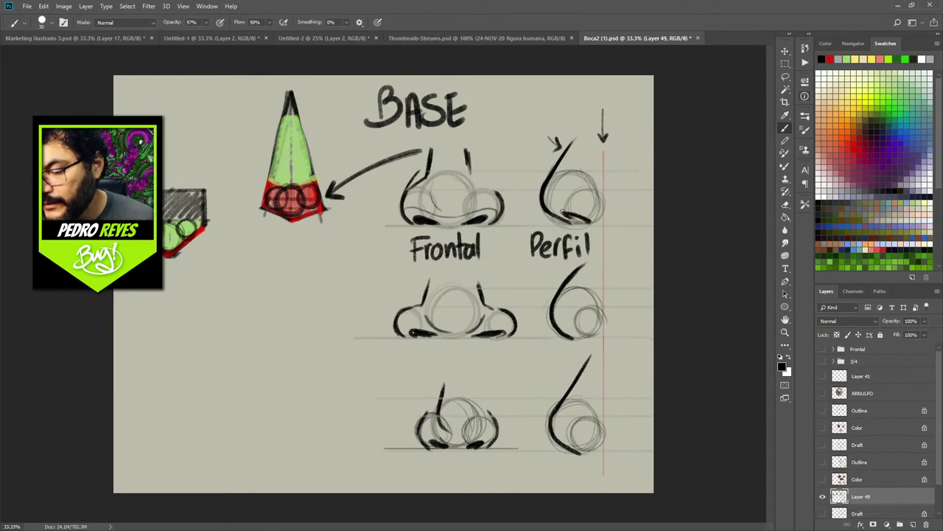
pyautogui.moveTo(578, 329); pyautogui.dragTo(602, 339)
pyautogui.moveTo(581, 447); pyautogui.dragTo(590, 452)
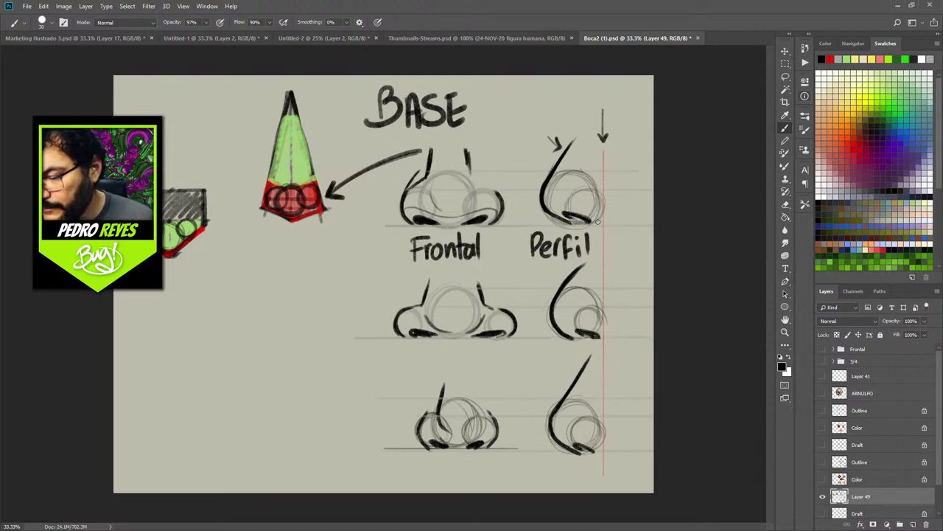
pyautogui.moveTo(594, 223)
pyautogui.mouseDown()
pyautogui.moveTo(599, 194)
pyautogui.moveTo(597, 221)
pyautogui.moveTo(603, 212)
pyautogui.moveTo(585, 189)
pyautogui.moveTo(602, 216)
pyautogui.mouseUp()
pyautogui.moveTo(594, 308)
pyautogui.mouseDown()
pyautogui.moveTo(604, 318)
pyautogui.moveTo(601, 340)
pyautogui.moveTo(607, 310)
pyautogui.moveTo(603, 326)
pyautogui.mouseUp()
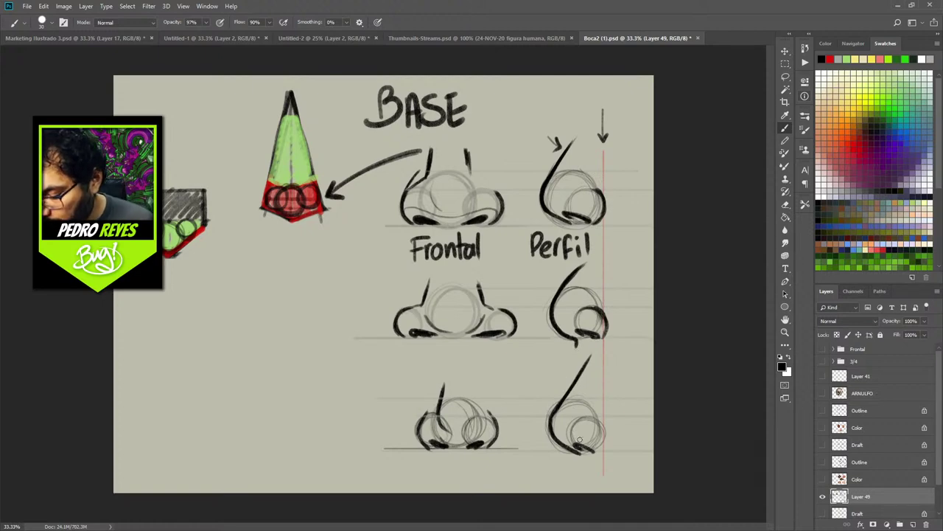
pyautogui.moveTo(598, 421)
pyautogui.mouseDown()
pyautogui.moveTo(604, 445)
pyautogui.moveTo(591, 453)
pyautogui.mouseUp()
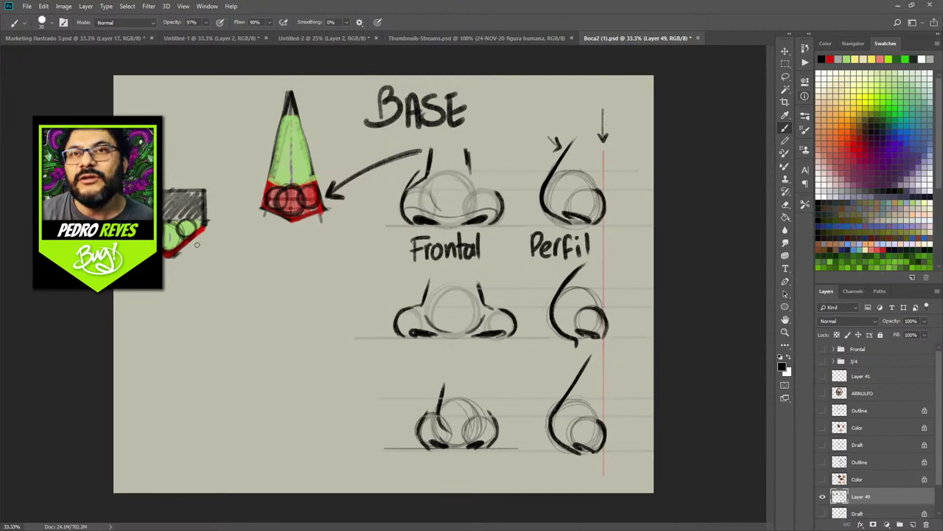
# Move the flat pentagon beneath the pyramid and shift the whole drawing left to free space beside the profile noses
pyautogui.press('z')
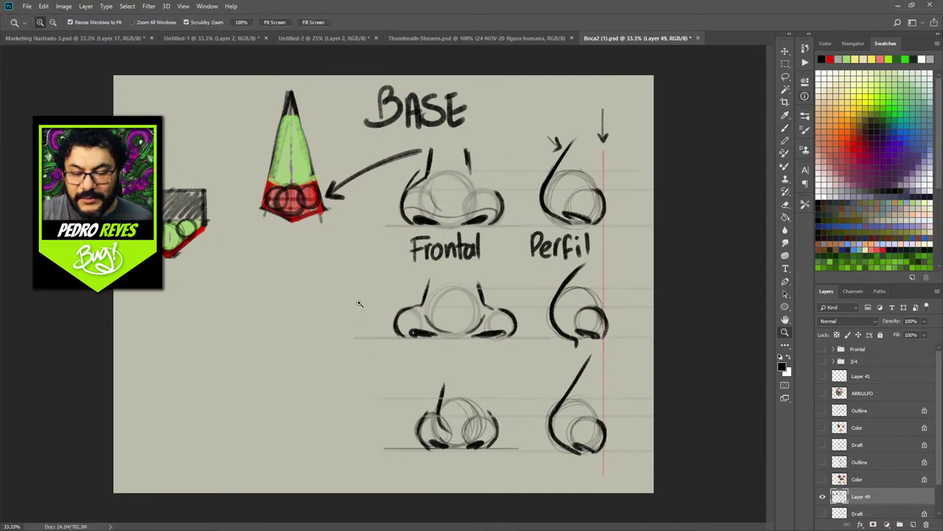
pyautogui.click(370, 303)
pyautogui.moveTo(375, 324); pyautogui.dragTo(396, 329)
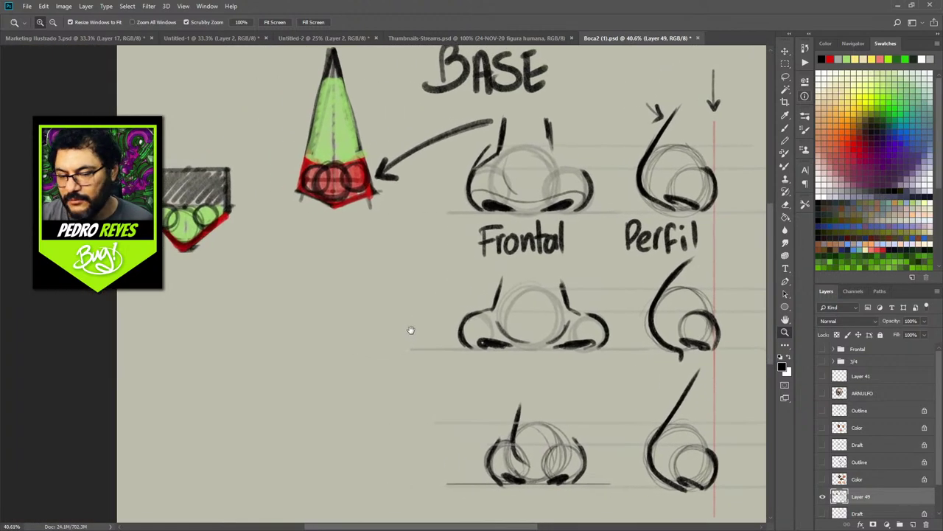
pyautogui.moveTo(421, 344); pyautogui.dragTo(442, 337)
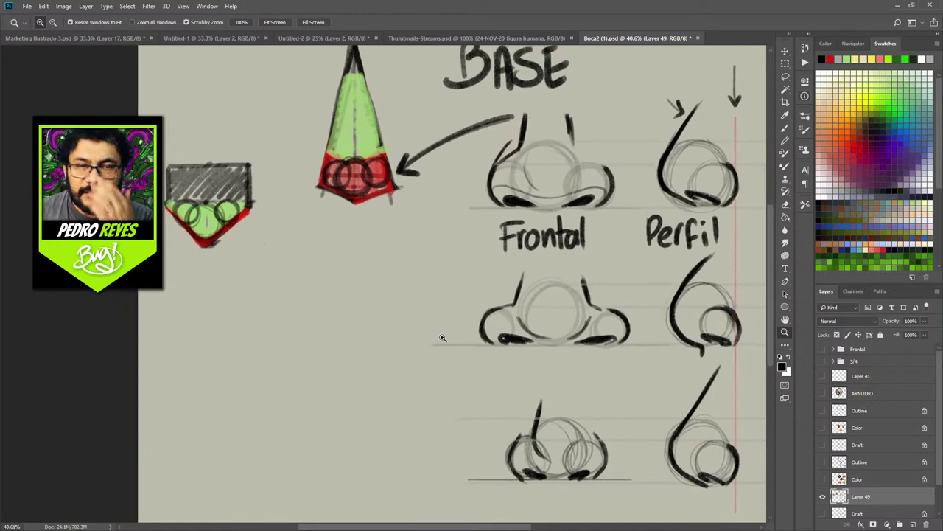
pyautogui.scroll(-3, 394, 316)
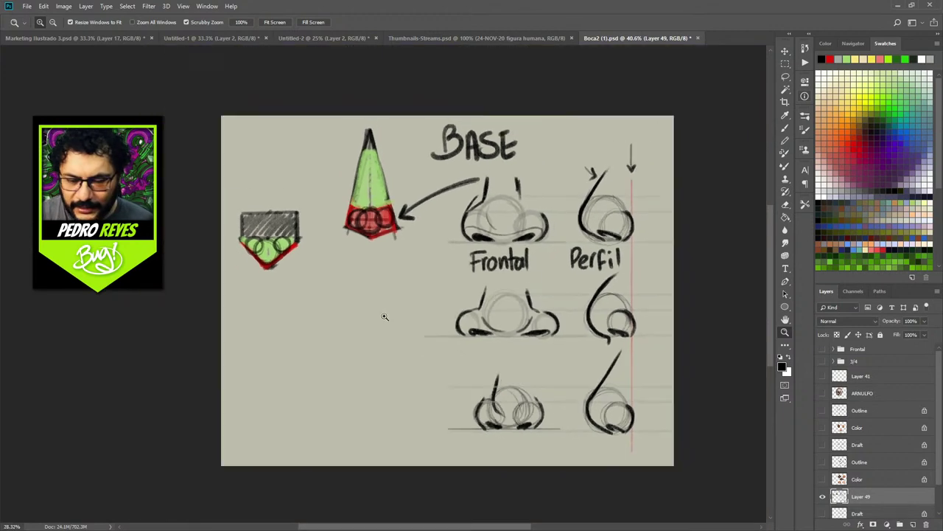
pyautogui.press('l')
pyautogui.moveTo(212, 280)
pyautogui.mouseDown()
pyautogui.moveTo(180, 269)
pyautogui.moveTo(236, 277)
pyautogui.moveTo(224, 287)
pyautogui.moveTo(250, 325)
pyautogui.moveTo(328, 327)
pyautogui.mouseUp()
pyautogui.moveTo(478, 329)
pyautogui.mouseDown()
pyautogui.moveTo(362, 335)
pyautogui.moveTo(396, 339)
pyautogui.moveTo(384, 333)
pyautogui.mouseUp()
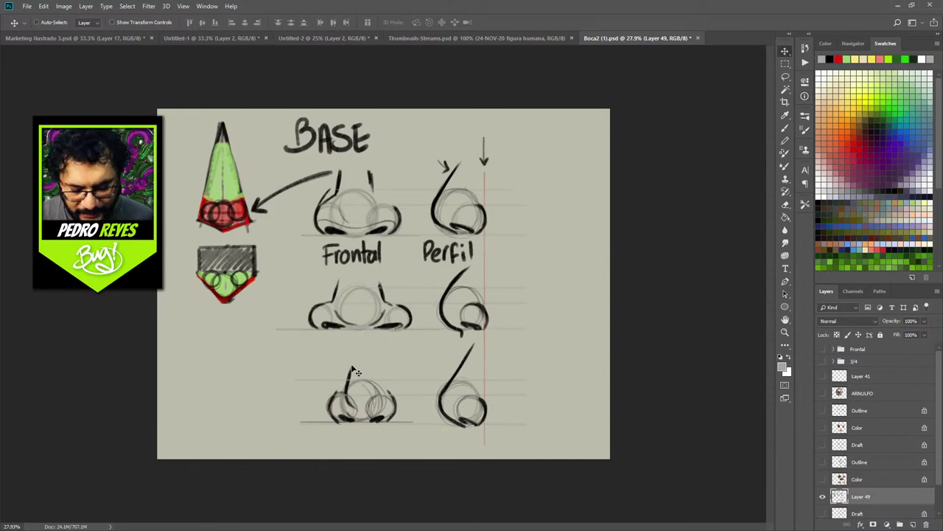
# Handwrite "3/4 .75" in black beside the "Perfil" label
pyautogui.press('b')
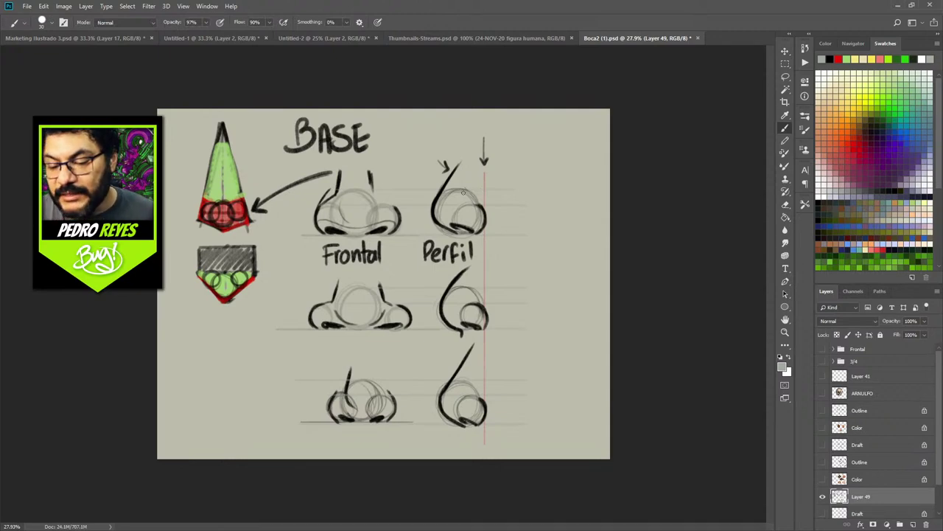
pyautogui.click(829, 58)
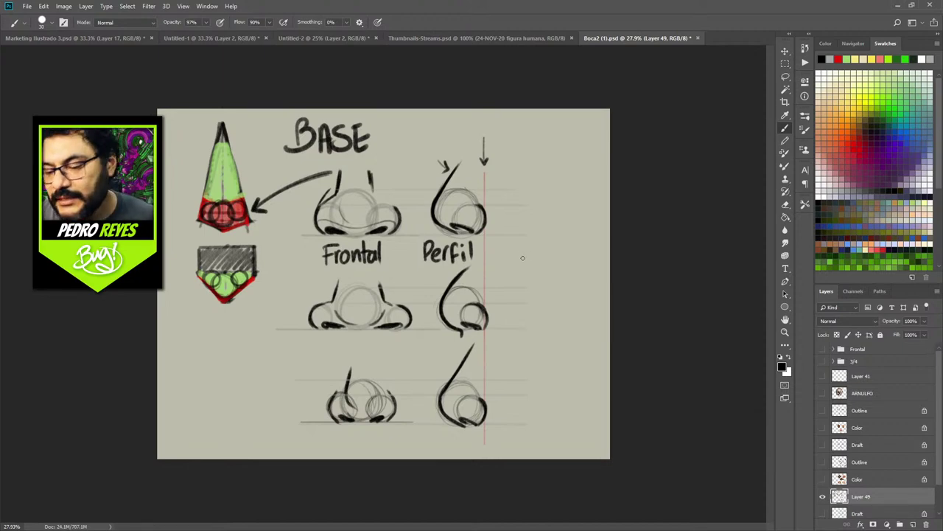
pyautogui.moveTo(512, 243)
pyautogui.mouseDown()
pyautogui.moveTo(512, 256)
pyautogui.moveTo(522, 257)
pyautogui.mouseUp()
pyautogui.moveTo(530, 241)
pyautogui.mouseDown()
pyautogui.moveTo(533, 258)
pyautogui.moveTo(562, 242)
pyautogui.moveTo(568, 248)
pyautogui.mouseUp()
pyautogui.click(549, 252)
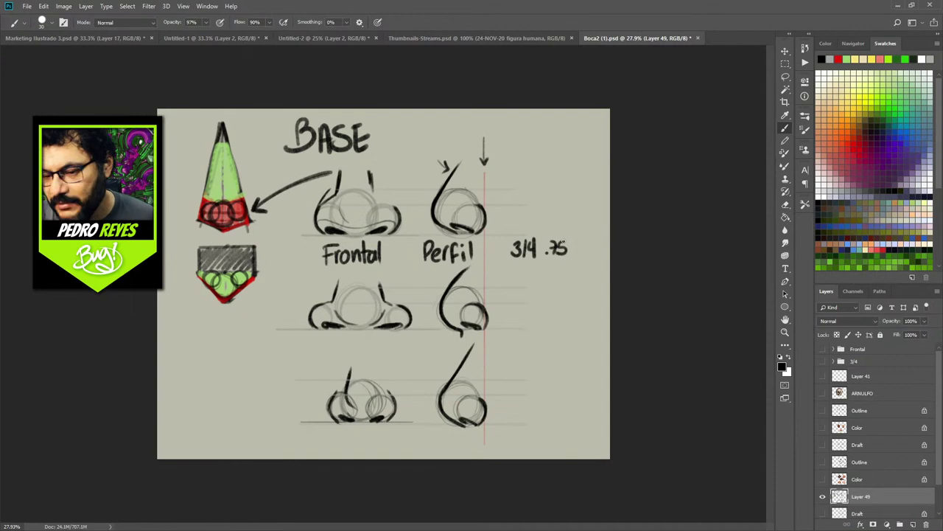
# Extend the thin gray horizontal guide lines of all three rows from the profile noses to the canvas's right edge
pyautogui.press('shift')
pyautogui.moveTo(611, 190); pyautogui.dragTo(487, 190)
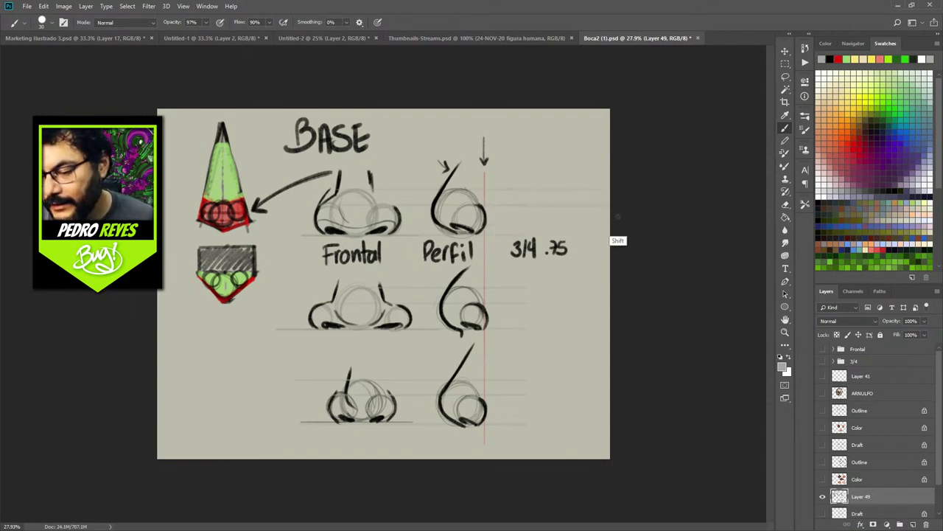
pyautogui.click(487, 288)
pyautogui.keyDown('shift'); pyautogui.click(609, 288); pyautogui.keyUp('shift')
pyautogui.click(486, 303)
pyautogui.keyDown('shift'); pyautogui.click(608, 303); pyautogui.keyUp('shift')
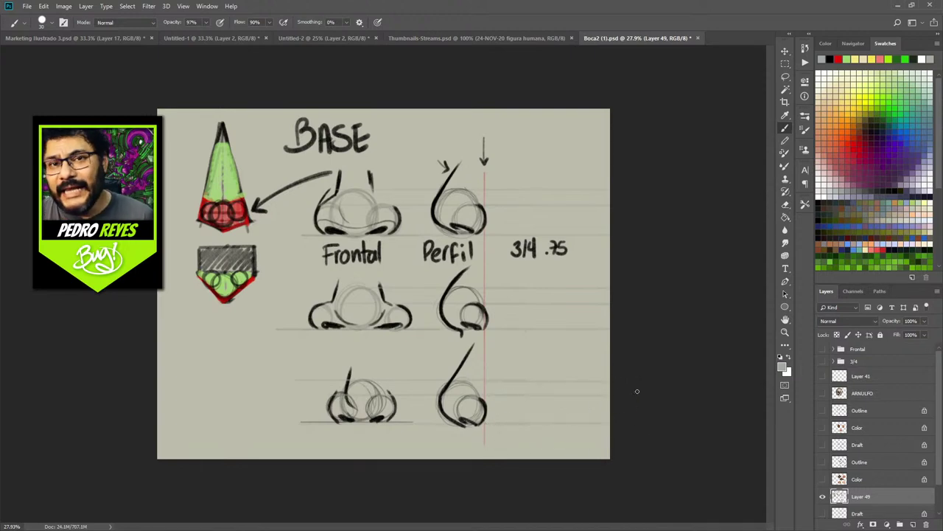
# Sketch a large thin black base circle within the guides of each row in the 3/4 column
pyautogui.click(779, 359)
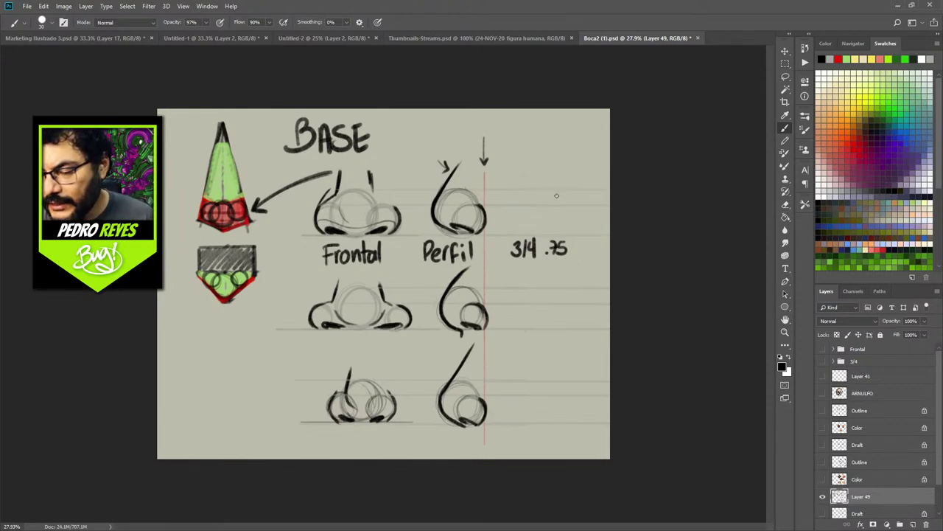
pyautogui.moveTo(546, 236)
pyautogui.mouseDown()
pyautogui.moveTo(546, 193)
pyautogui.moveTo(562, 234)
pyautogui.mouseUp()
pyautogui.moveTo(557, 293)
pyautogui.mouseDown()
pyautogui.moveTo(571, 315)
pyautogui.moveTo(535, 302)
pyautogui.moveTo(572, 313)
pyautogui.moveTo(534, 310)
pyautogui.moveTo(568, 301)
pyautogui.mouseUp()
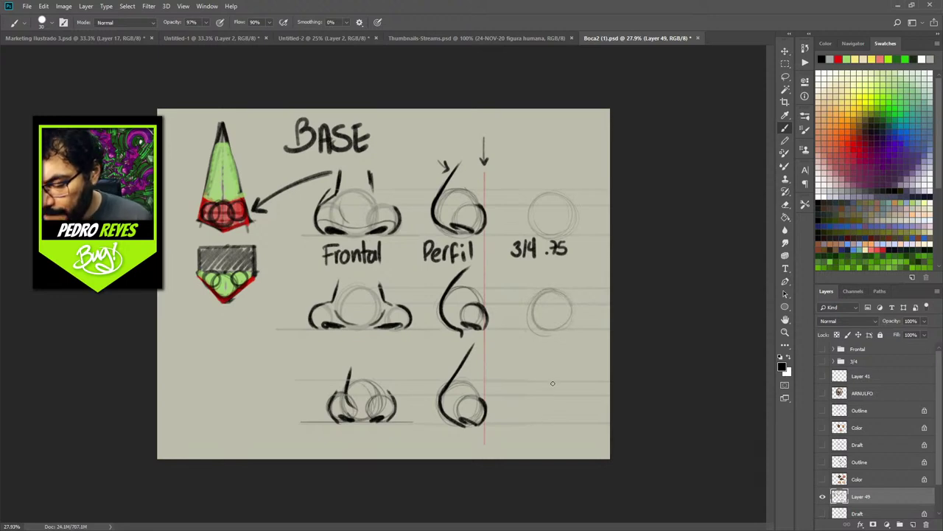
pyautogui.moveTo(539, 421)
pyautogui.mouseDown()
pyautogui.moveTo(565, 387)
pyautogui.moveTo(551, 422)
pyautogui.mouseUp()
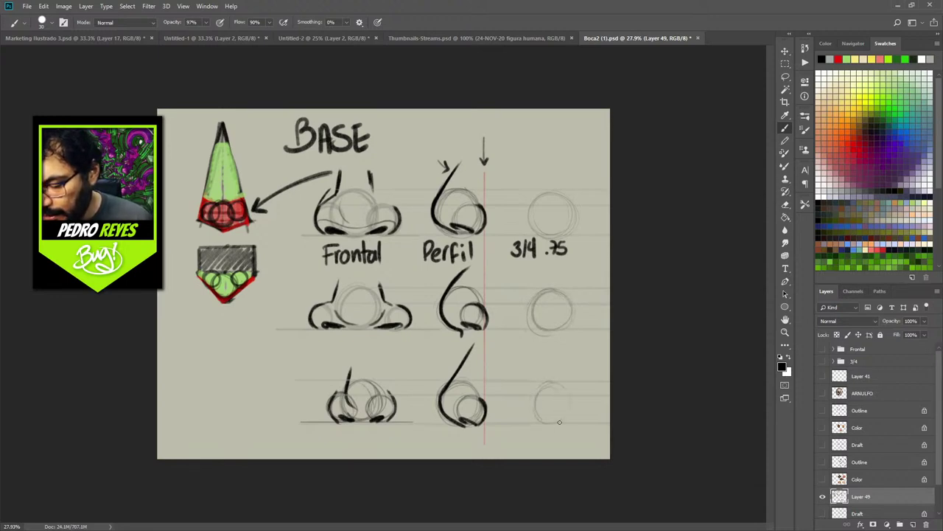
pyautogui.hotkey('ctrl', 'z')
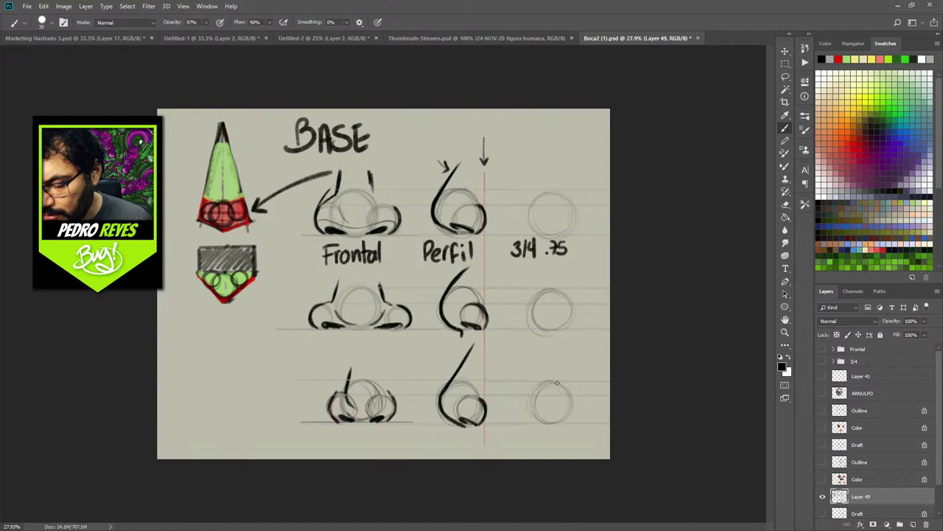
pyautogui.moveTo(544, 382); pyautogui.dragTo(531, 419)
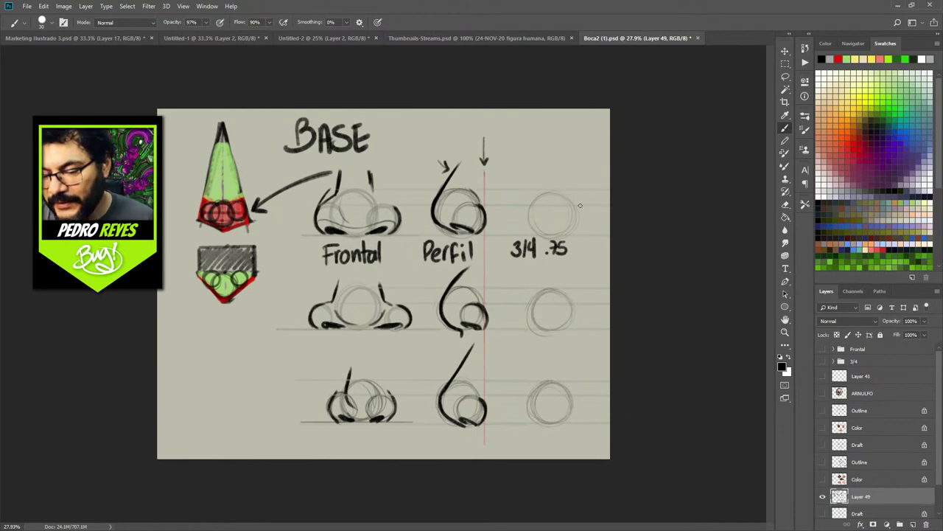
# Sketch smaller wing circles on both sides of the top base circle in the 3/4 column
pyautogui.moveTo(572, 234)
pyautogui.mouseDown()
pyautogui.moveTo(581, 211)
pyautogui.moveTo(563, 235)
pyautogui.moveTo(588, 223)
pyautogui.moveTo(566, 235)
pyautogui.moveTo(584, 210)
pyautogui.moveTo(564, 236)
pyautogui.mouseUp()
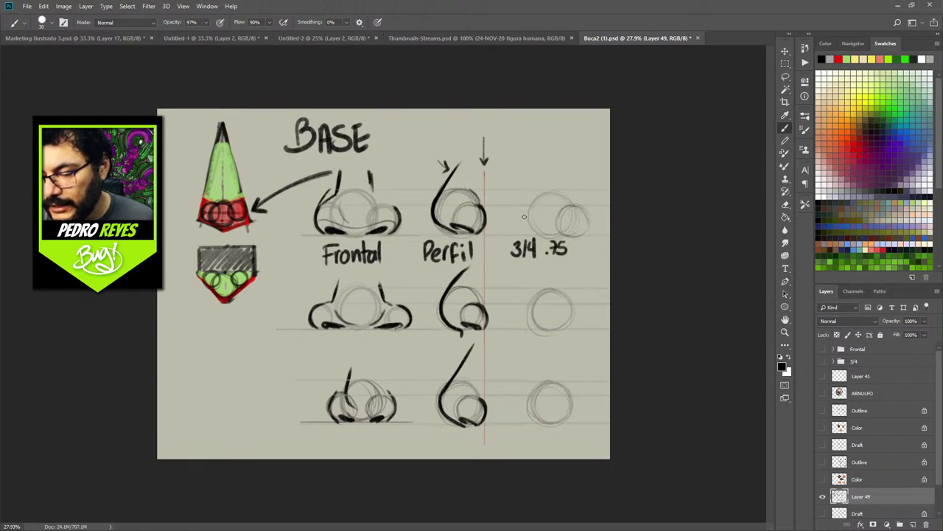
pyautogui.moveTo(539, 209); pyautogui.dragTo(550, 223)
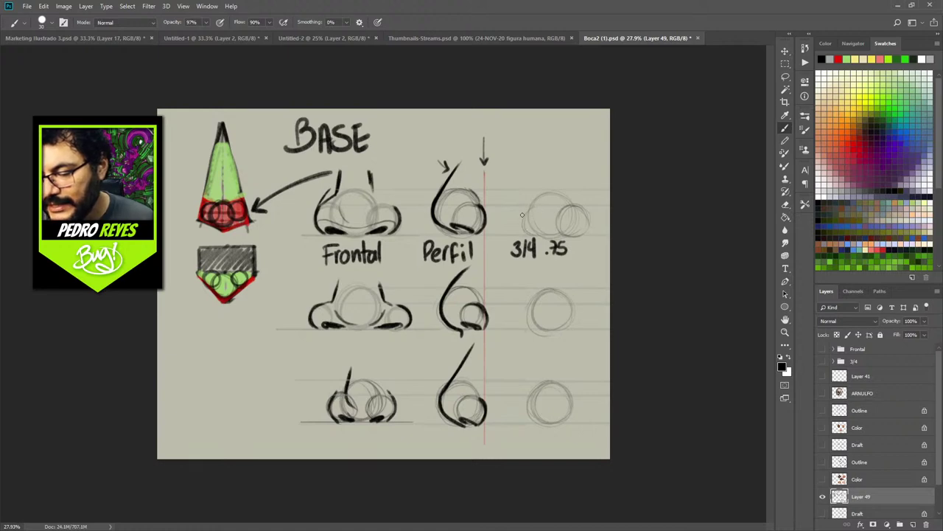
pyautogui.moveTo(553, 206)
pyautogui.mouseDown()
pyautogui.moveTo(523, 222)
pyautogui.moveTo(553, 211)
pyautogui.moveTo(557, 224)
pyautogui.mouseUp()
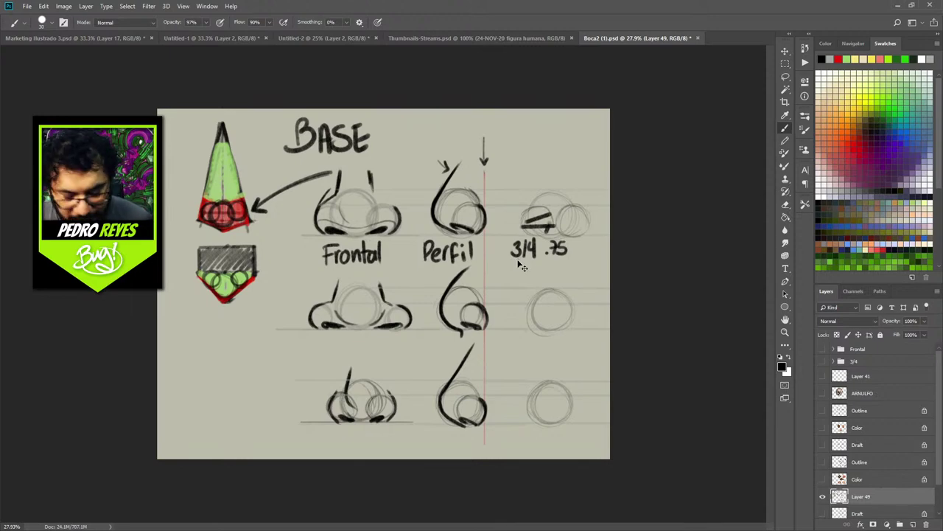
pyautogui.hotkey('ctrl', 'z')
pyautogui.hotkey('ctrl', 'z')
pyautogui.hotkey('ctrl', 'z')
pyautogui.hotkey('ctrl', 'z')
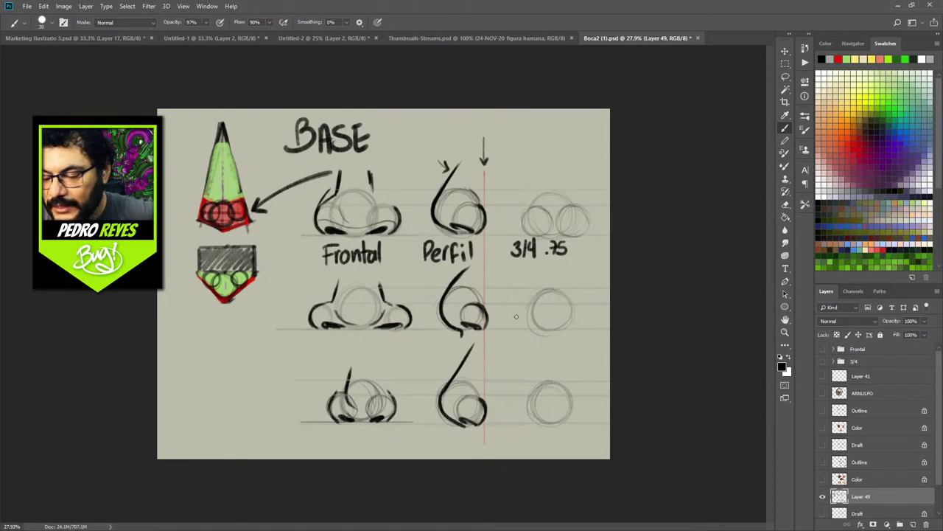
# Sketch smaller wing circles on both sides of the middle base circle in the 3/4 column
pyautogui.moveTo(526, 329)
pyautogui.mouseDown()
pyautogui.moveTo(523, 307)
pyautogui.moveTo(535, 325)
pyautogui.moveTo(519, 310)
pyautogui.moveTo(586, 323)
pyautogui.moveTo(560, 319)
pyautogui.moveTo(586, 312)
pyautogui.moveTo(572, 330)
pyautogui.moveTo(574, 306)
pyautogui.moveTo(586, 326)
pyautogui.moveTo(561, 316)
pyautogui.moveTo(581, 303)
pyautogui.mouseUp()
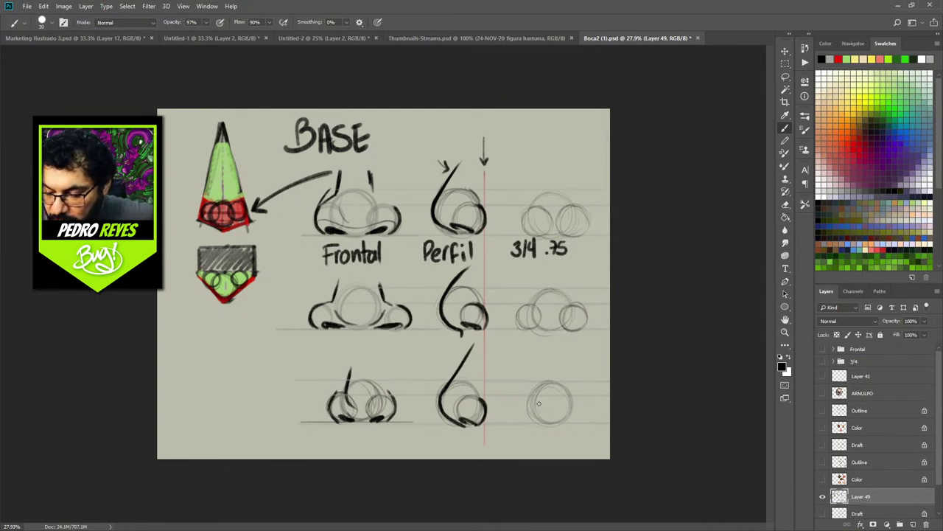
# Sketch wing circles beside the bottom 3/4 base circle and draw thick black bridge lines curving down all three 3/4 noses
pyautogui.moveTo(529, 399)
pyautogui.mouseDown()
pyautogui.moveTo(529, 421)
pyautogui.moveTo(533, 397)
pyautogui.moveTo(547, 411)
pyautogui.moveTo(532, 423)
pyautogui.moveTo(524, 406)
pyautogui.moveTo(573, 406)
pyautogui.moveTo(567, 399)
pyautogui.moveTo(567, 424)
pyautogui.moveTo(568, 397)
pyautogui.moveTo(580, 415)
pyautogui.moveTo(563, 422)
pyautogui.moveTo(565, 397)
pyautogui.moveTo(583, 409)
pyautogui.moveTo(564, 425)
pyautogui.moveTo(554, 404)
pyautogui.moveTo(583, 410)
pyautogui.moveTo(577, 423)
pyautogui.moveTo(558, 404)
pyautogui.moveTo(572, 398)
pyautogui.moveTo(579, 417)
pyautogui.moveTo(581, 410)
pyautogui.moveTo(543, 408)
pyautogui.mouseUp()
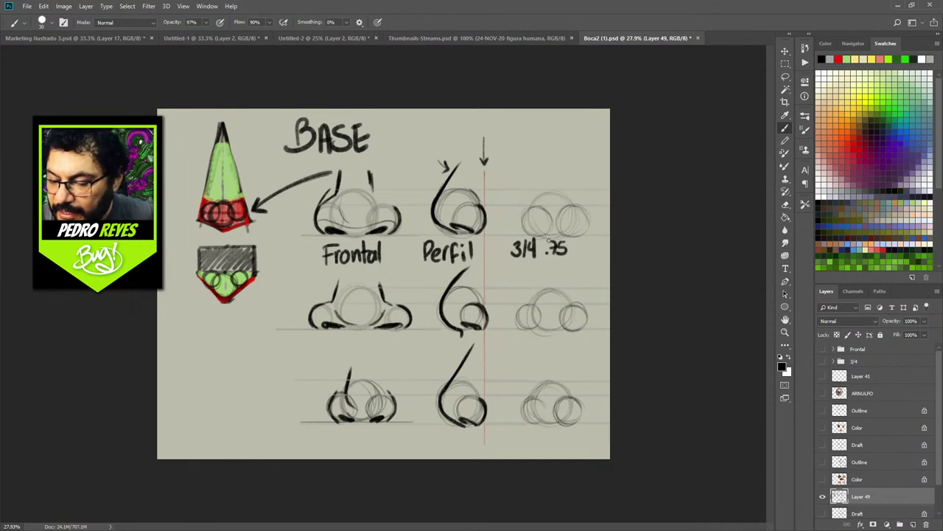
pyautogui.moveTo(547, 240)
pyautogui.mouseDown()
pyautogui.moveTo(529, 203)
pyautogui.moveTo(549, 168)
pyautogui.moveTo(539, 181)
pyautogui.mouseUp()
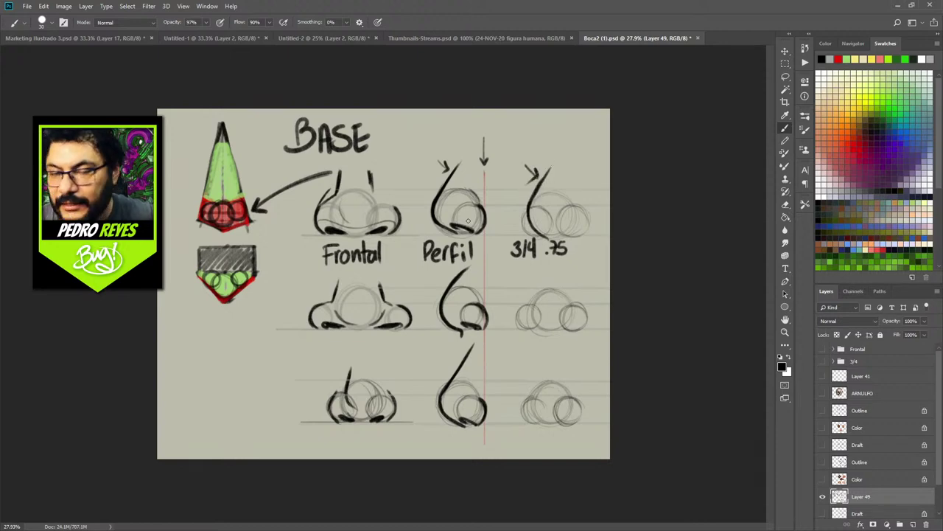
pyautogui.moveTo(544, 236)
pyautogui.mouseDown()
pyautogui.moveTo(531, 221)
pyautogui.moveTo(541, 181)
pyautogui.mouseUp()
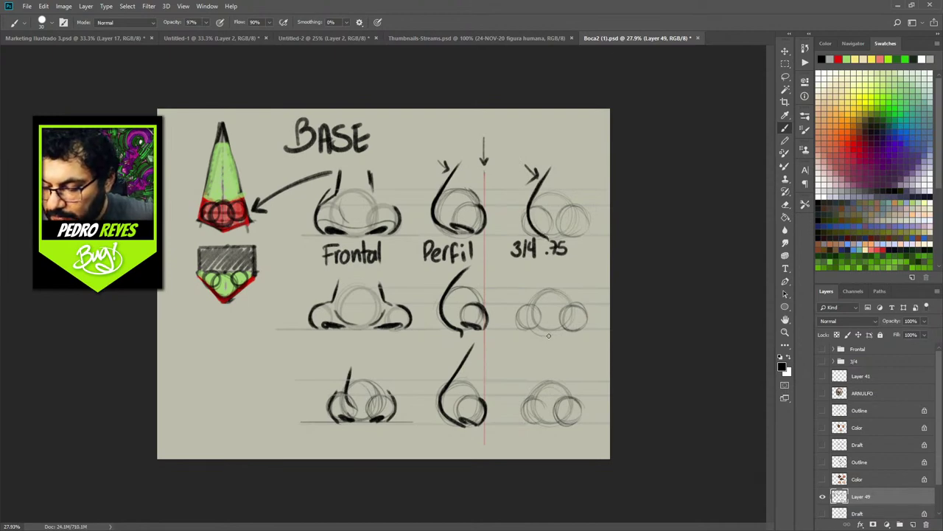
pyautogui.moveTo(543, 327)
pyautogui.mouseDown()
pyautogui.moveTo(532, 298)
pyautogui.moveTo(540, 282)
pyautogui.moveTo(532, 297)
pyautogui.moveTo(554, 268)
pyautogui.mouseUp()
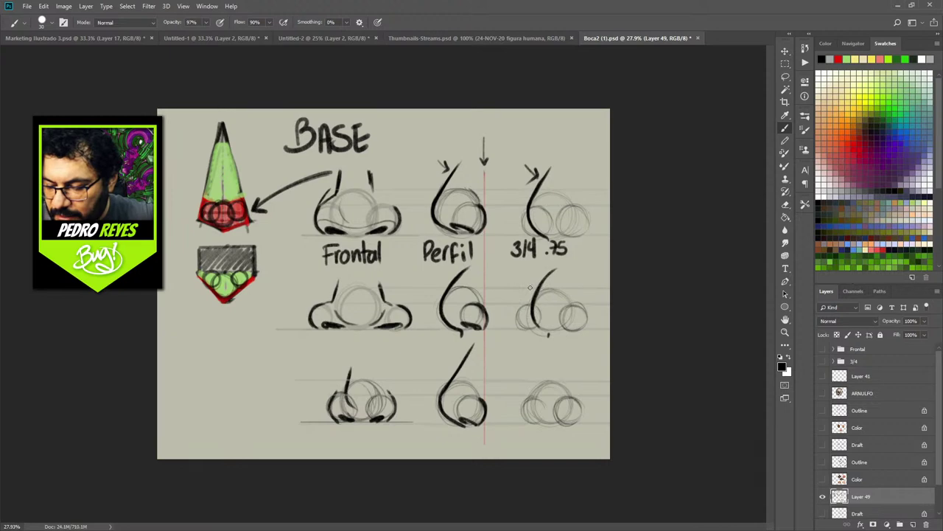
pyautogui.moveTo(544, 422)
pyautogui.mouseDown()
pyautogui.moveTo(530, 404)
pyautogui.moveTo(554, 431)
pyautogui.moveTo(531, 389)
pyautogui.moveTo(529, 403)
pyautogui.moveTo(550, 365)
pyautogui.mouseUp()
pyautogui.moveTo(531, 397); pyautogui.dragTo(550, 366)
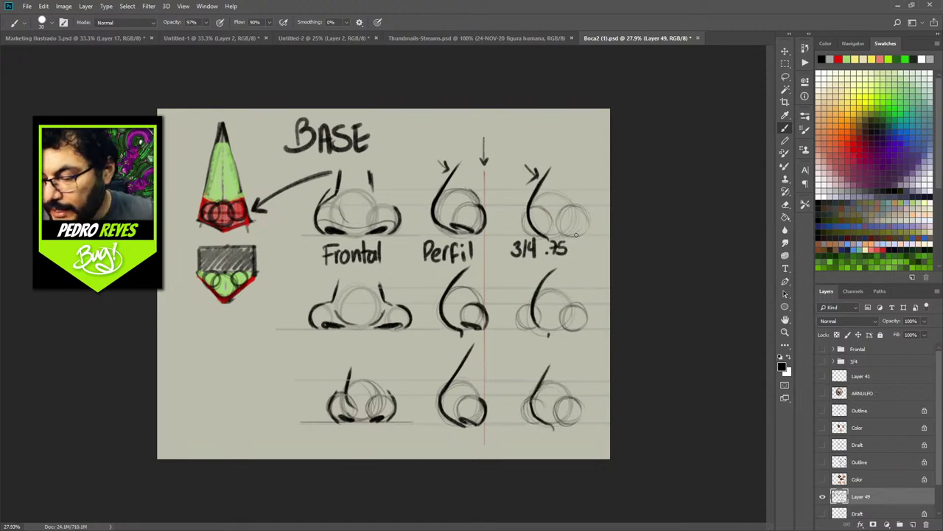
# Draw the nostrils and wing contours of the top and middle 3/4 noses in thick black strokes
pyautogui.moveTo(562, 235)
pyautogui.mouseDown()
pyautogui.moveTo(590, 220)
pyautogui.moveTo(587, 232)
pyautogui.moveTo(589, 211)
pyautogui.moveTo(585, 233)
pyautogui.moveTo(588, 206)
pyautogui.mouseUp()
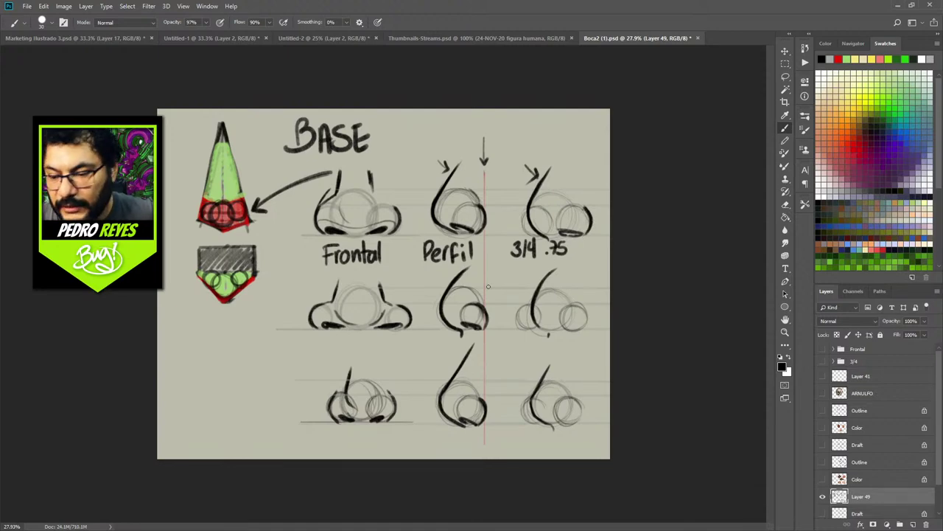
pyautogui.moveTo(524, 234)
pyautogui.mouseDown()
pyautogui.moveTo(542, 230)
pyautogui.moveTo(526, 230)
pyautogui.moveTo(523, 204)
pyautogui.moveTo(526, 233)
pyautogui.moveTo(523, 207)
pyautogui.mouseUp()
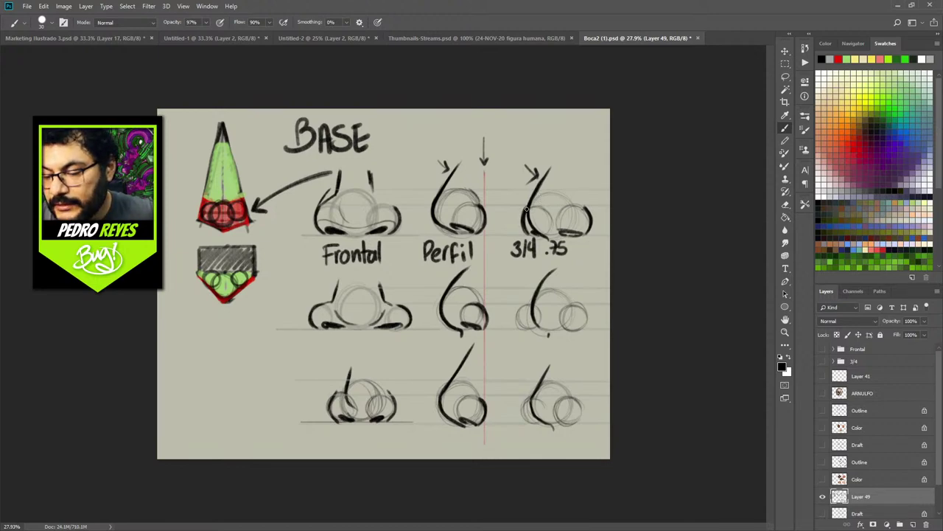
pyautogui.moveTo(518, 313); pyautogui.dragTo(520, 305)
pyautogui.moveTo(518, 311)
pyautogui.mouseDown()
pyautogui.moveTo(528, 329)
pyautogui.moveTo(591, 326)
pyautogui.moveTo(552, 332)
pyautogui.moveTo(550, 340)
pyautogui.moveTo(535, 328)
pyautogui.mouseUp()
pyautogui.moveTo(536, 296); pyautogui.dragTo(532, 315)
pyautogui.moveTo(547, 271); pyautogui.dragTo(541, 281)
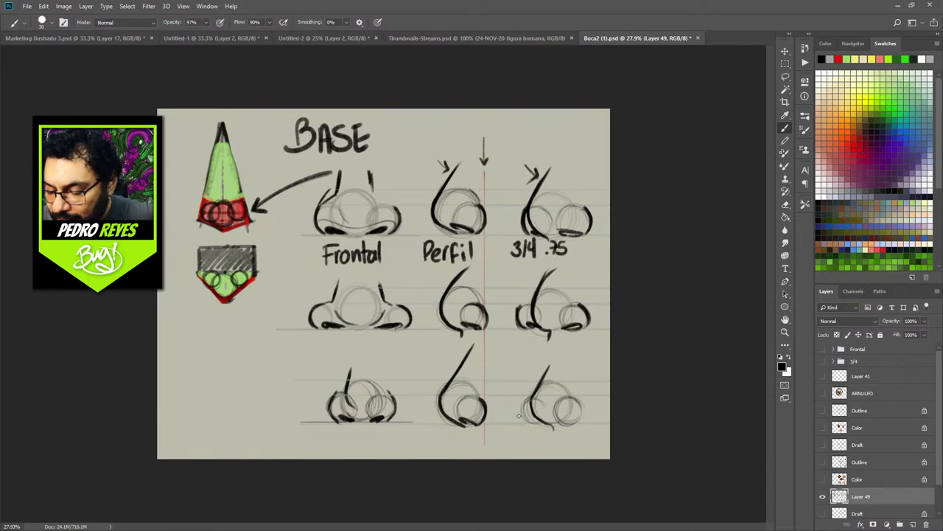
# Draw the nostrils and wings of the bottom 3/4 nose and redraw its bridge as a taller, steeper black line
pyautogui.moveTo(529, 423)
pyautogui.mouseDown()
pyautogui.moveTo(524, 416)
pyautogui.moveTo(535, 421)
pyautogui.mouseUp()
pyautogui.hotkey('ctrl', 'z')
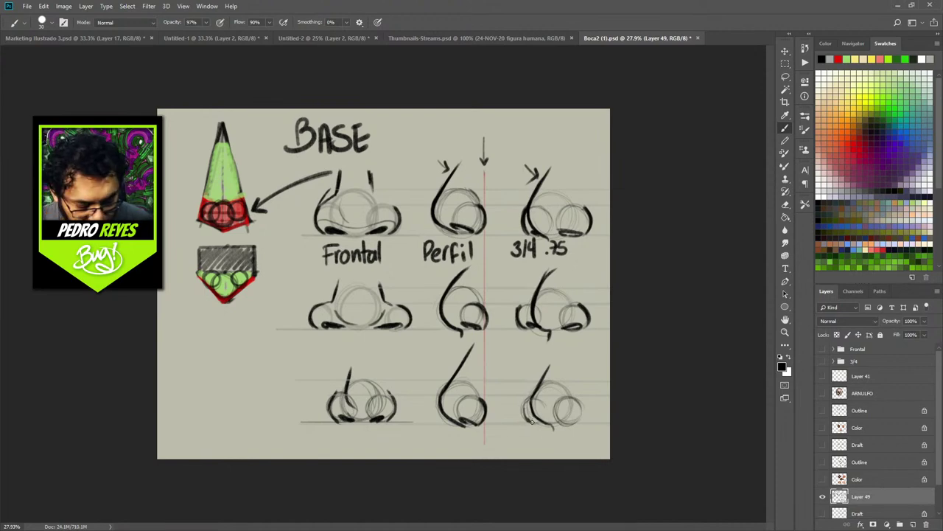
pyautogui.moveTo(528, 401)
pyautogui.mouseDown()
pyautogui.moveTo(540, 426)
pyautogui.moveTo(565, 430)
pyautogui.moveTo(561, 422)
pyautogui.moveTo(573, 425)
pyautogui.moveTo(582, 411)
pyautogui.moveTo(573, 422)
pyautogui.moveTo(543, 422)
pyautogui.moveTo(549, 428)
pyautogui.moveTo(509, 464)
pyautogui.moveTo(532, 415)
pyautogui.mouseUp()
pyautogui.moveTo(543, 374); pyautogui.dragTo(531, 399)
pyautogui.press('e')
pyautogui.press('b')
pyautogui.moveTo(544, 355)
pyautogui.mouseDown()
pyautogui.moveTo(535, 392)
pyautogui.moveTo(541, 373)
pyautogui.mouseUp()
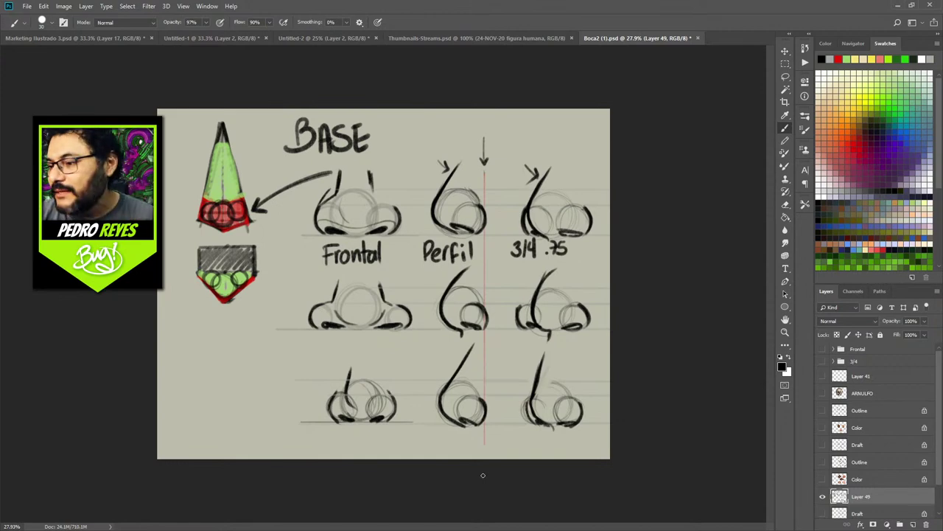
# Draw a straight bright green baseline under each of the three frontal noses
pyautogui.click(911, 59)
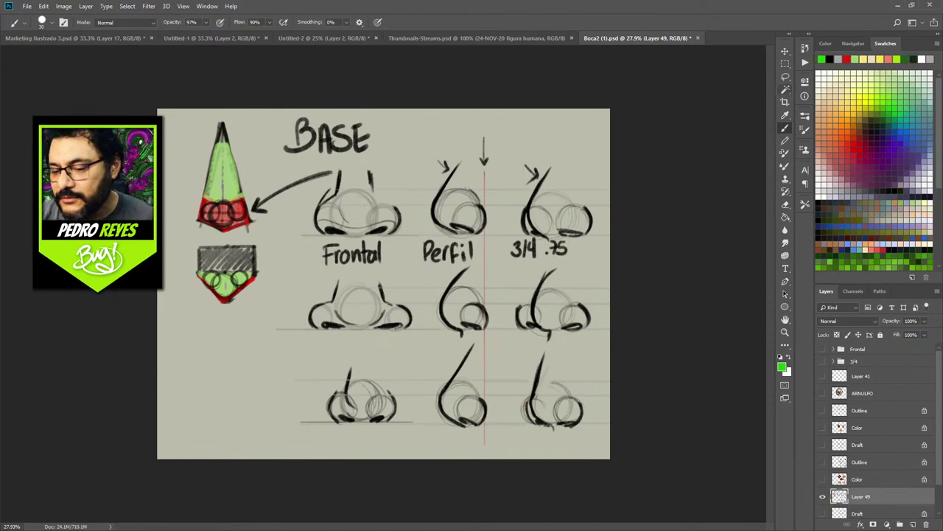
pyautogui.click(308, 235)
pyautogui.keyDown('shift'); pyautogui.click(412, 236); pyautogui.keyUp('shift')
pyautogui.click(278, 328)
pyautogui.keyDown('shift'); pyautogui.click(422, 329); pyautogui.keyUp('shift')
pyautogui.click(322, 423)
pyautogui.keyDown('shift'); pyautogui.click(394, 422); pyautogui.keyUp('shift')
# Draw straight bright green baselines under the profile and 3/4 noses in all three rows
pyautogui.click(464, 232)
pyautogui.keyDown('shift'); pyautogui.click(499, 232); pyautogui.keyUp('shift')
pyautogui.click(520, 235)
pyautogui.keyDown('shift'); pyautogui.click(604, 235); pyautogui.keyUp('shift')
pyautogui.click(428, 329)
pyautogui.keyDown('shift'); pyautogui.click(499, 329); pyautogui.keyUp('shift')
pyautogui.click(429, 426)
pyautogui.keyDown('shift'); pyautogui.click(486, 425); pyautogui.keyUp('shift')
pyautogui.click(506, 425)
pyautogui.keyDown('shift'); pyautogui.click(586, 425); pyautogui.keyUp('shift')
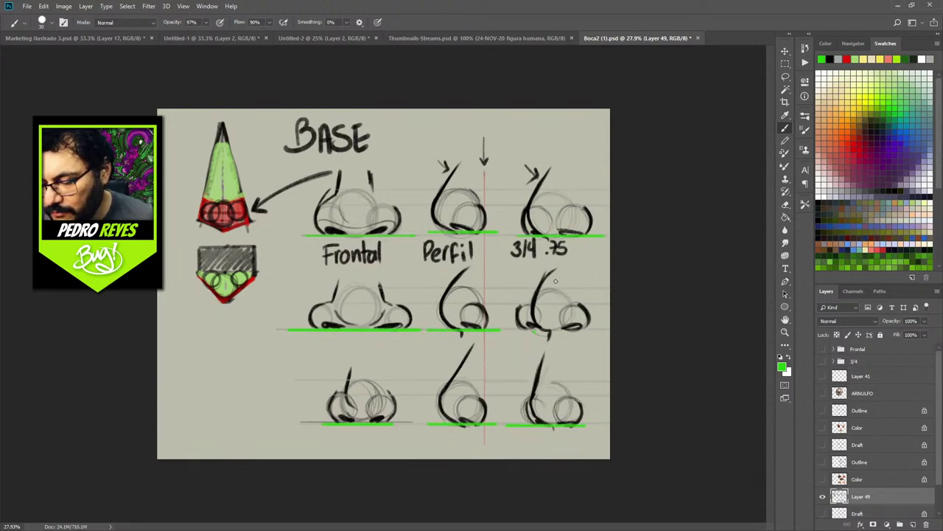
pyautogui.click(515, 329)
pyautogui.keyDown('shift'); pyautogui.click(595, 329); pyautogui.keyUp('shift')
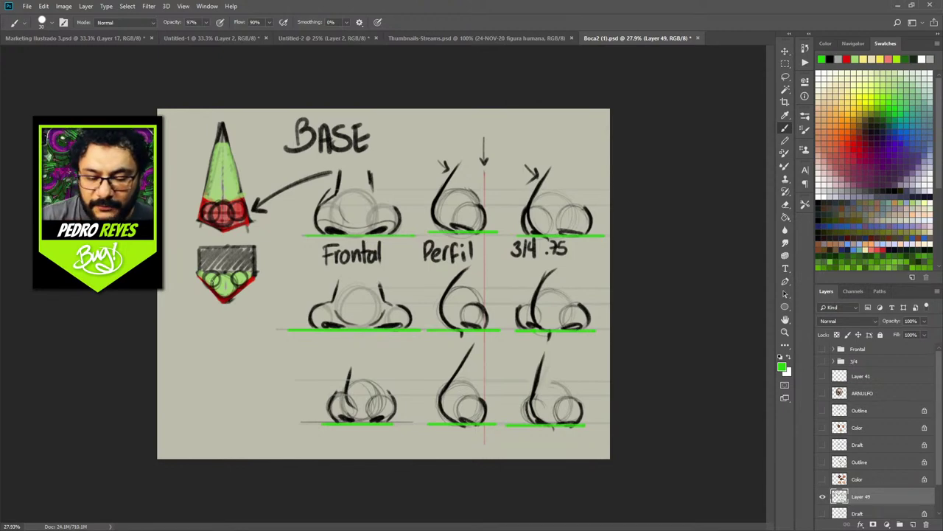
# Draw a green underside view of a nose with black-shaded nostrils below the pyramid diagrams, plus a small black arrow toward the pyramid
pyautogui.moveTo(197, 328)
pyautogui.mouseDown()
pyautogui.moveTo(200, 351)
pyautogui.moveTo(225, 370)
pyautogui.moveTo(257, 342)
pyautogui.moveTo(255, 328)
pyautogui.moveTo(210, 337)
pyautogui.moveTo(226, 326)
pyautogui.moveTo(244, 335)
pyautogui.moveTo(235, 367)
pyautogui.moveTo(196, 345)
pyautogui.moveTo(208, 328)
pyautogui.moveTo(212, 355)
pyautogui.mouseUp()
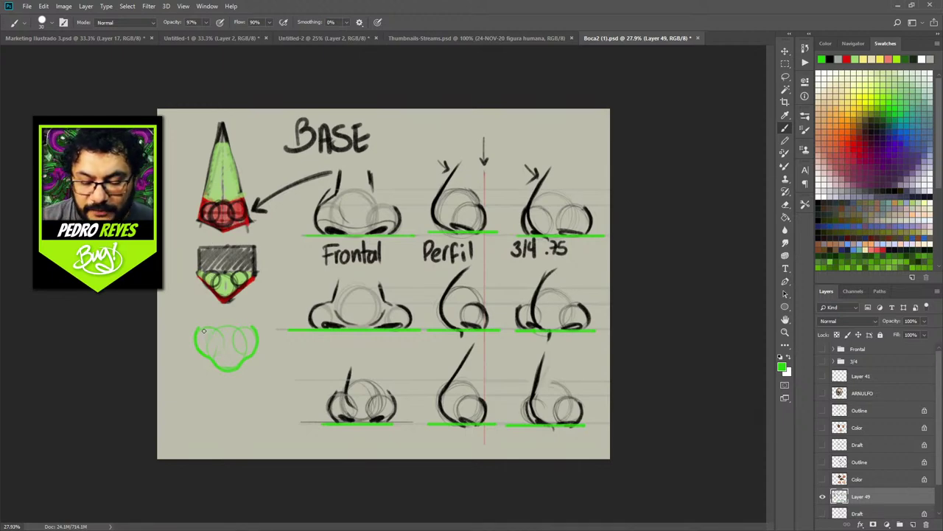
pyautogui.moveTo(220, 333)
pyautogui.mouseDown()
pyautogui.moveTo(209, 347)
pyautogui.moveTo(211, 329)
pyautogui.moveTo(213, 343)
pyautogui.moveTo(236, 351)
pyautogui.moveTo(252, 341)
pyautogui.moveTo(236, 341)
pyautogui.moveTo(246, 341)
pyautogui.moveTo(241, 351)
pyautogui.mouseUp()
pyautogui.click(829, 59)
pyautogui.moveTo(215, 366)
pyautogui.mouseDown()
pyautogui.moveTo(198, 327)
pyautogui.moveTo(224, 371)
pyautogui.moveTo(253, 352)
pyautogui.moveTo(258, 334)
pyautogui.moveTo(218, 331)
pyautogui.moveTo(215, 350)
pyautogui.moveTo(203, 341)
pyautogui.moveTo(207, 330)
pyautogui.moveTo(203, 345)
pyautogui.moveTo(215, 334)
pyautogui.moveTo(249, 333)
pyautogui.mouseUp()
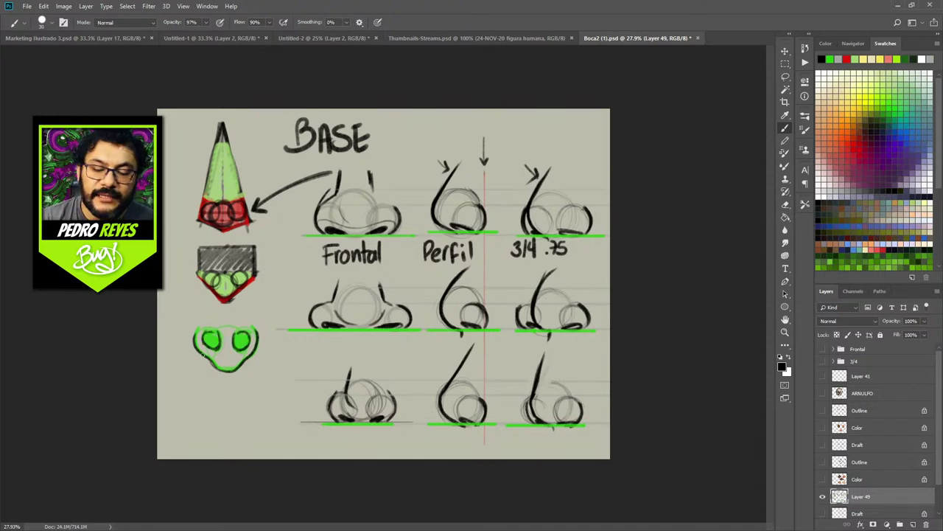
pyautogui.moveTo(214, 344)
pyautogui.mouseDown()
pyautogui.moveTo(205, 336)
pyautogui.moveTo(242, 349)
pyautogui.moveTo(242, 333)
pyautogui.mouseUp()
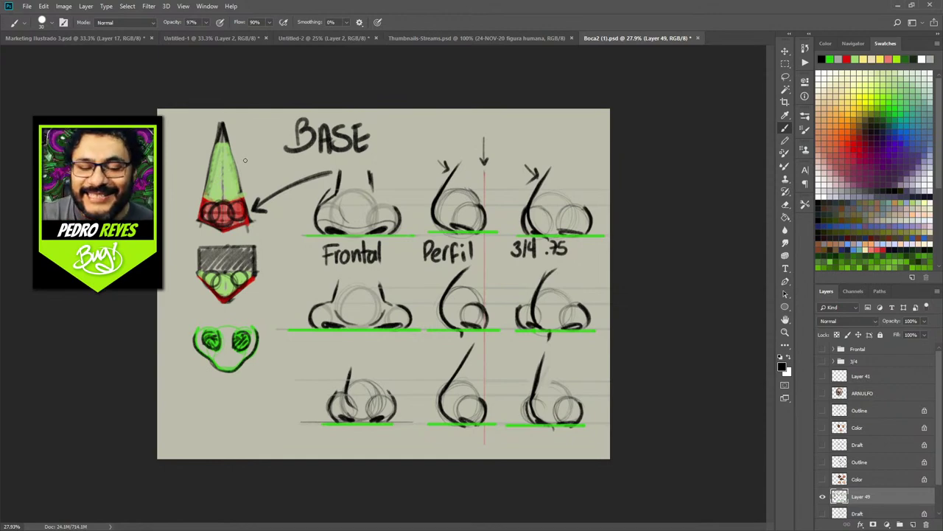
pyautogui.moveTo(246, 153); pyautogui.dragTo(240, 161)
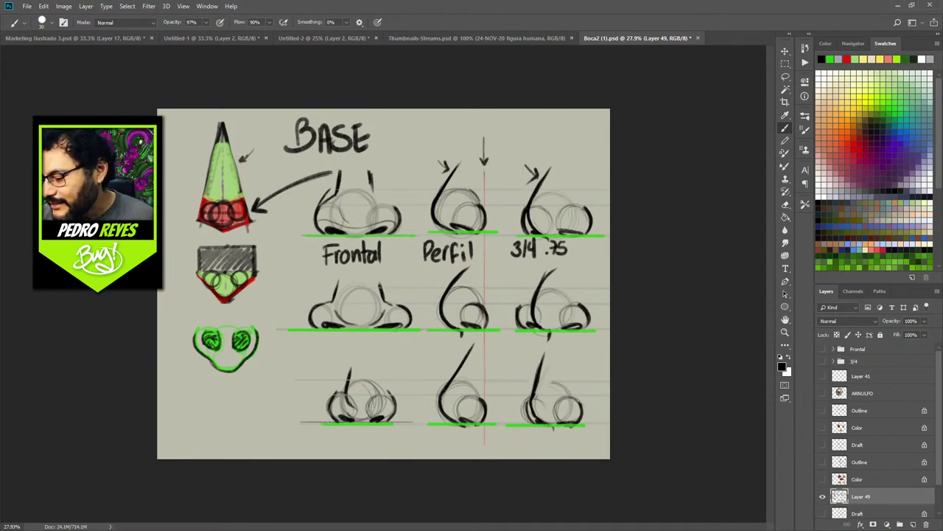
# Hide Layer 49 and briefly inspect the finished example layers, comparing the profile noses' outline with their draft circles
pyautogui.click(822, 496)
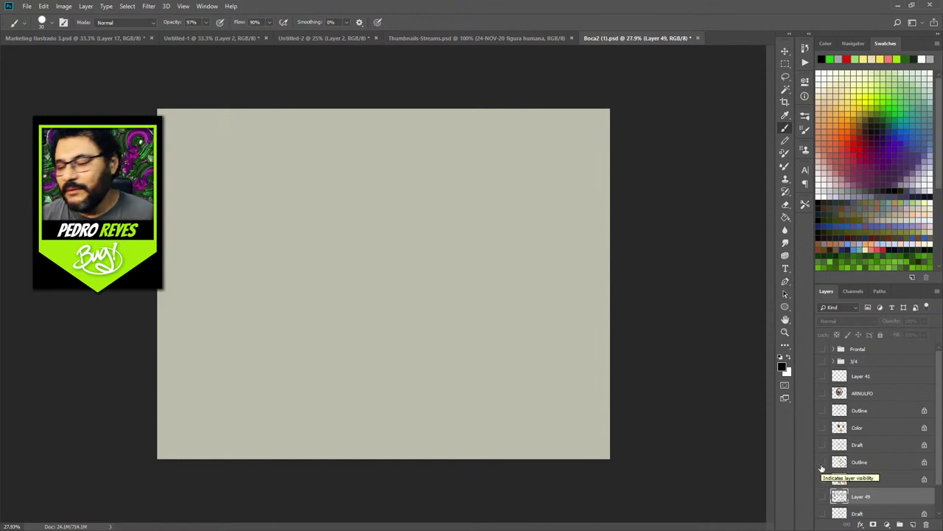
pyautogui.click(815, 411)
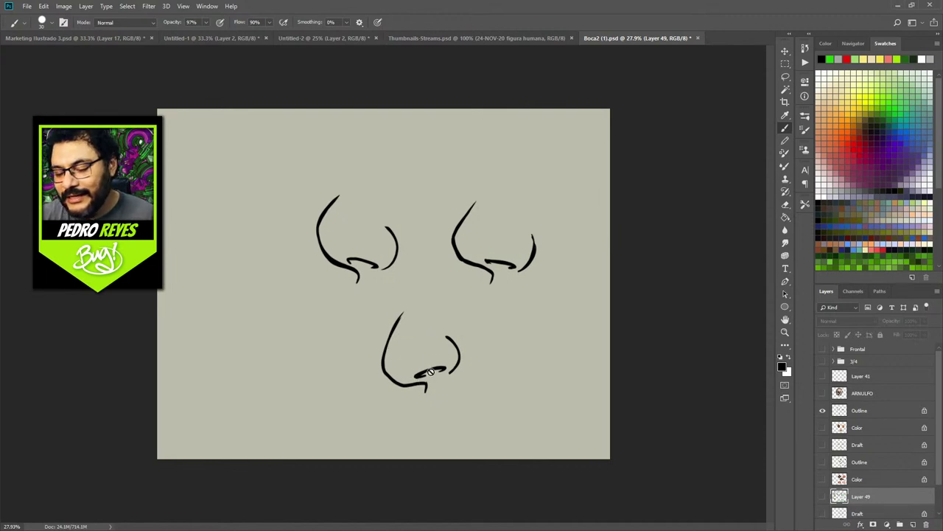
pyautogui.click(822, 410)
pyautogui.click(823, 444)
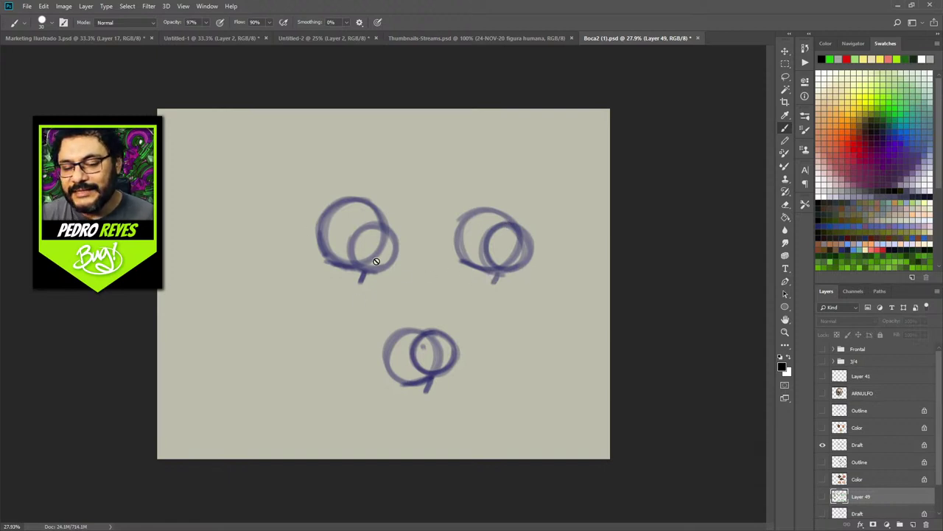
pyautogui.click(389, 336)
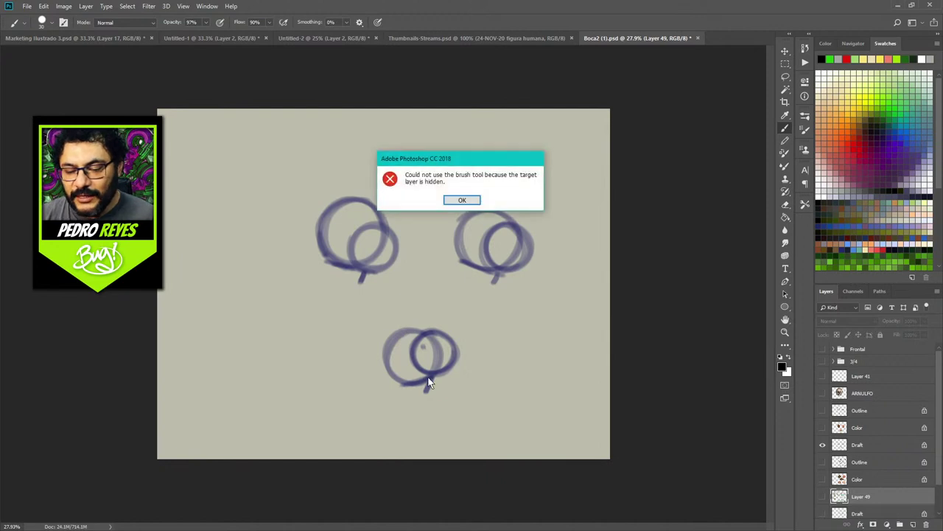
pyautogui.click(458, 201)
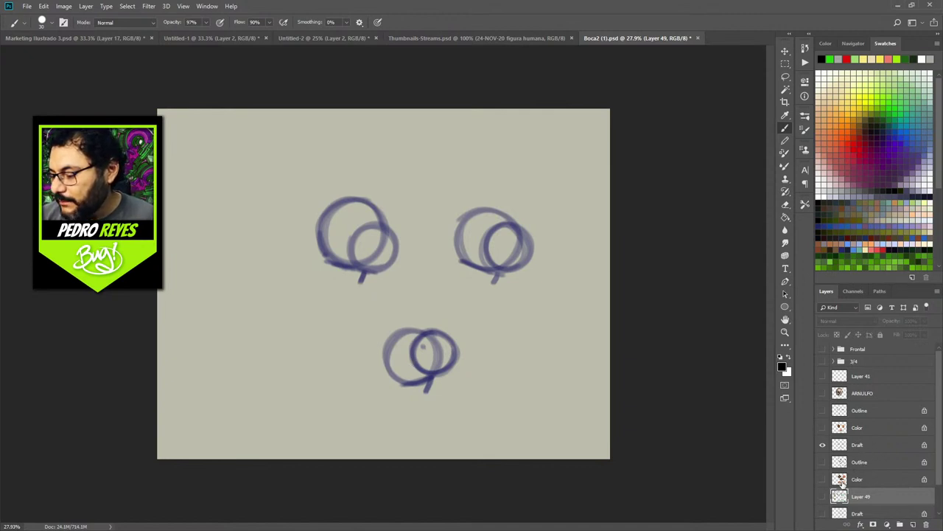
pyautogui.click(823, 462)
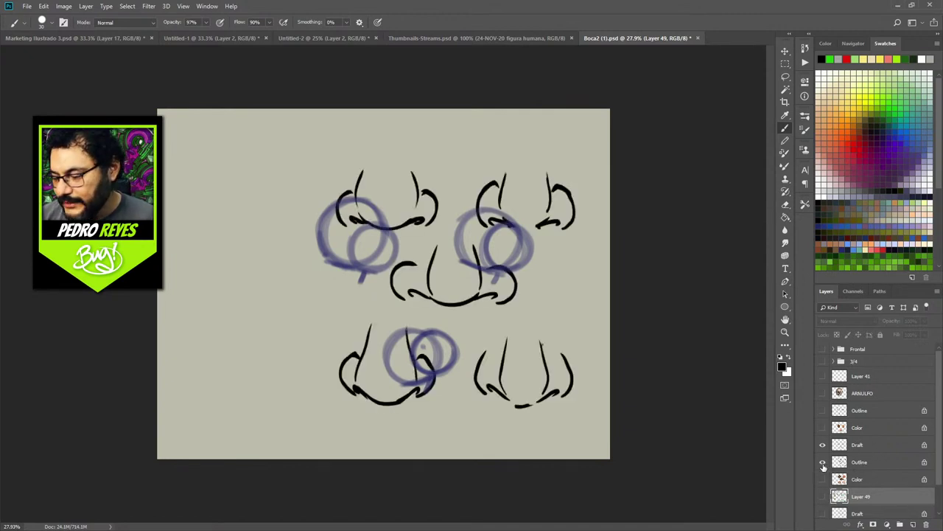
pyautogui.click(823, 462)
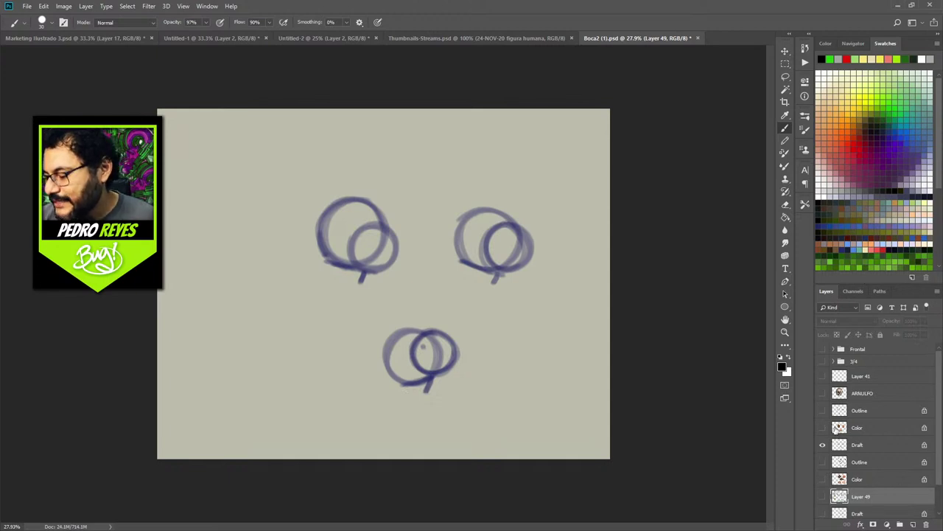
pyautogui.scroll(-1, 934, 479)
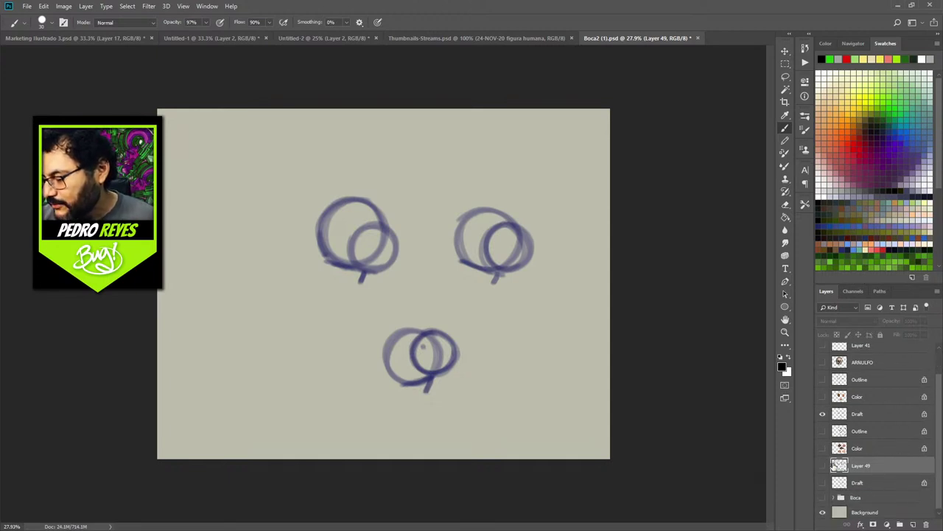
pyautogui.click(822, 413)
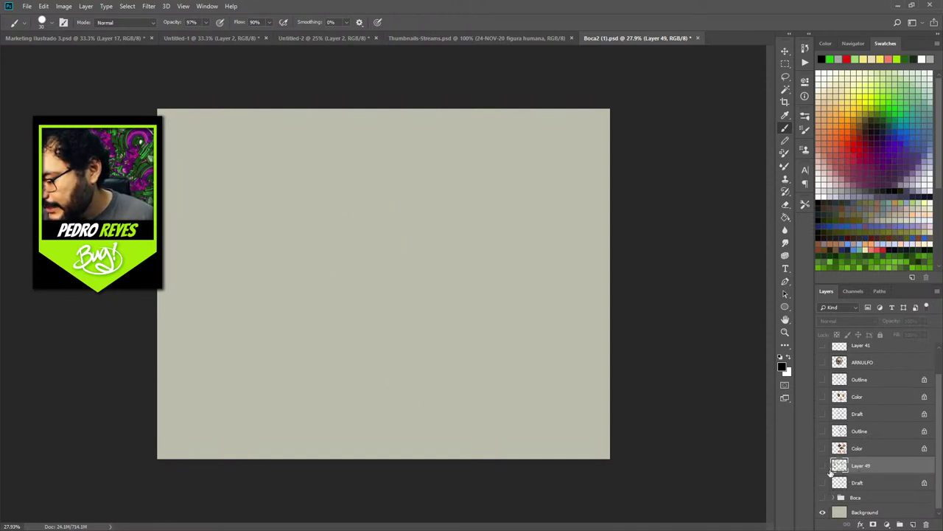
# Show the frontal nose examples in stages: the draft circles, their Outline layer and their Color layer
pyautogui.click(823, 483)
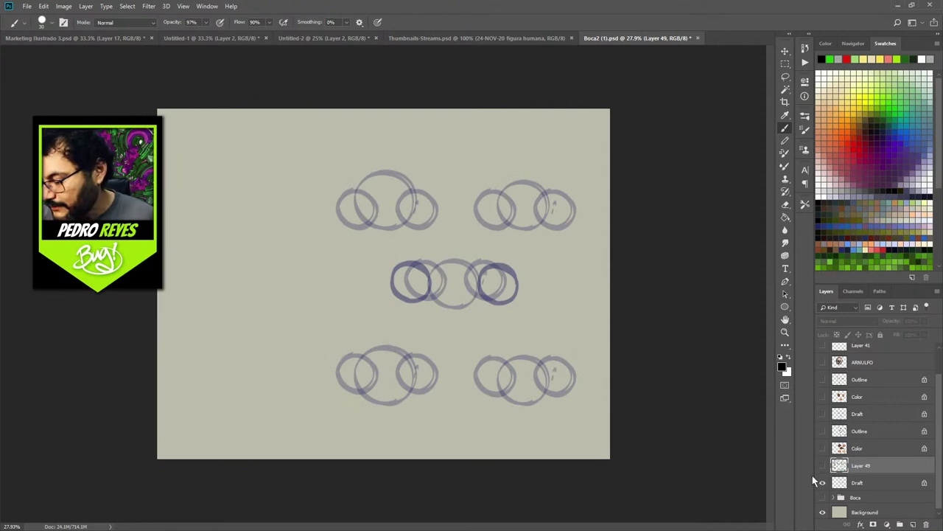
pyautogui.click(823, 465)
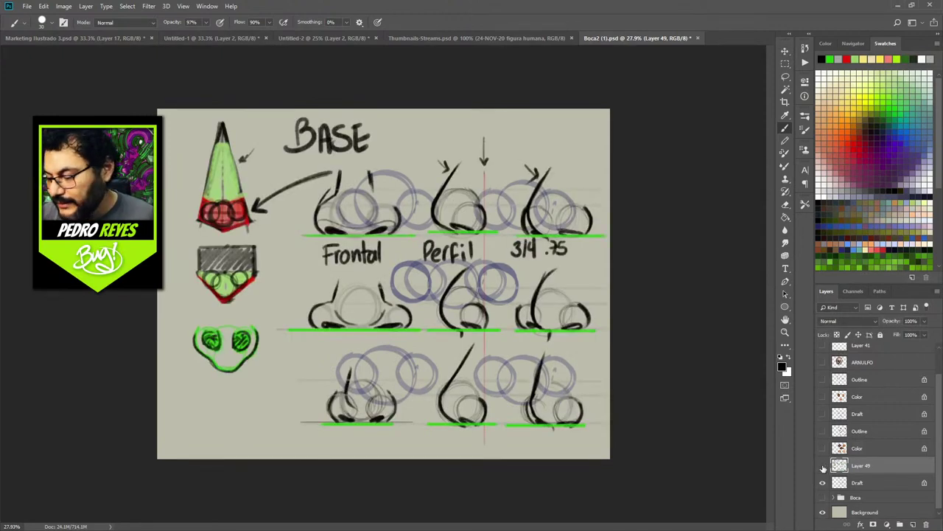
pyautogui.click(823, 465)
pyautogui.click(822, 430)
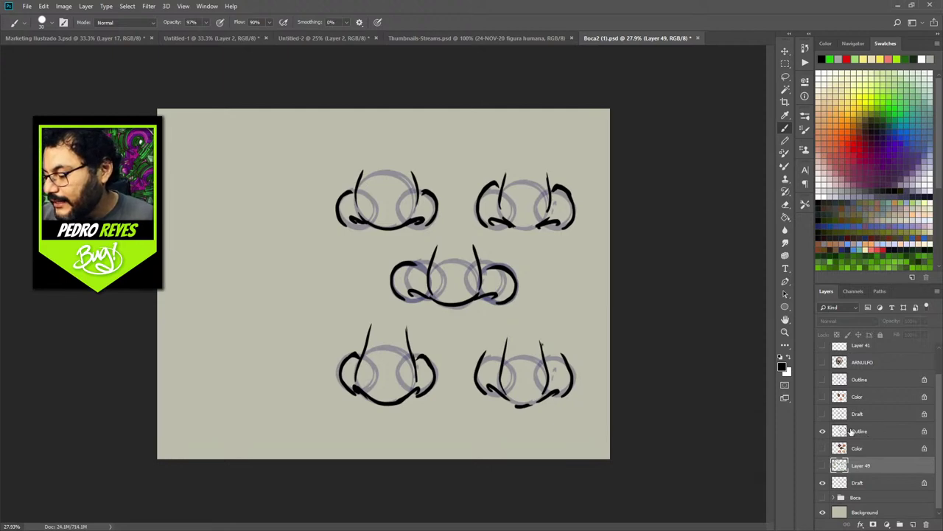
pyautogui.click(822, 448)
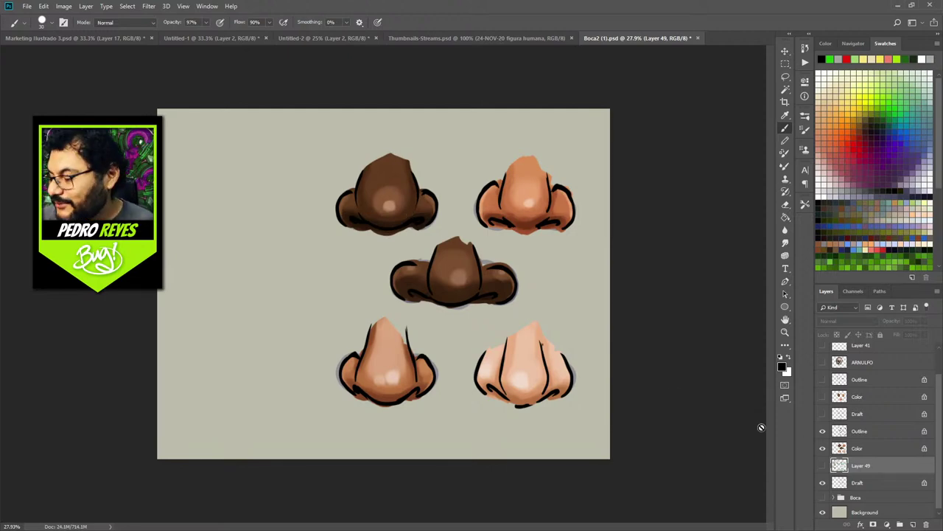
# Hide the frontal nose layers and examine the profile noses' Draft, Outline and Color layers up close
pyautogui.moveTo(823, 432); pyautogui.dragTo(824, 453)
pyautogui.click(823, 465)
pyautogui.click(822, 482)
pyautogui.click(822, 414)
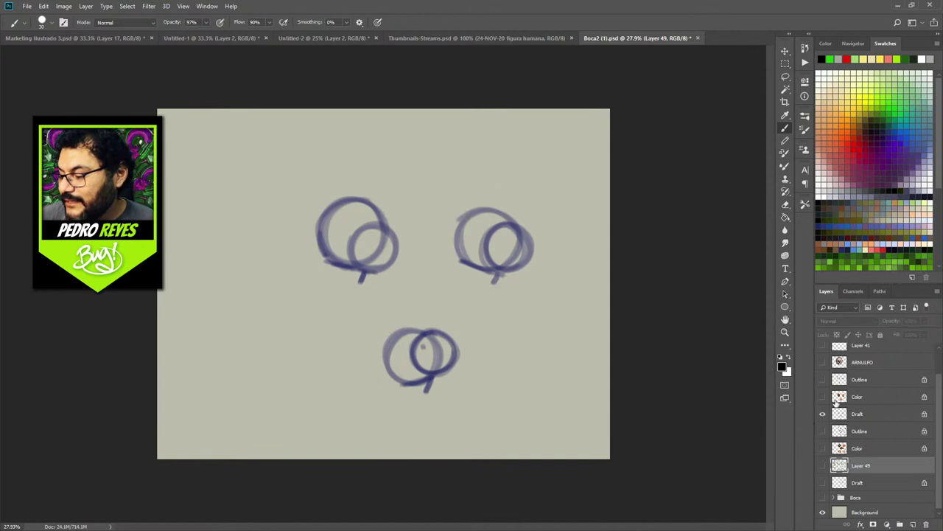
pyautogui.click(822, 379)
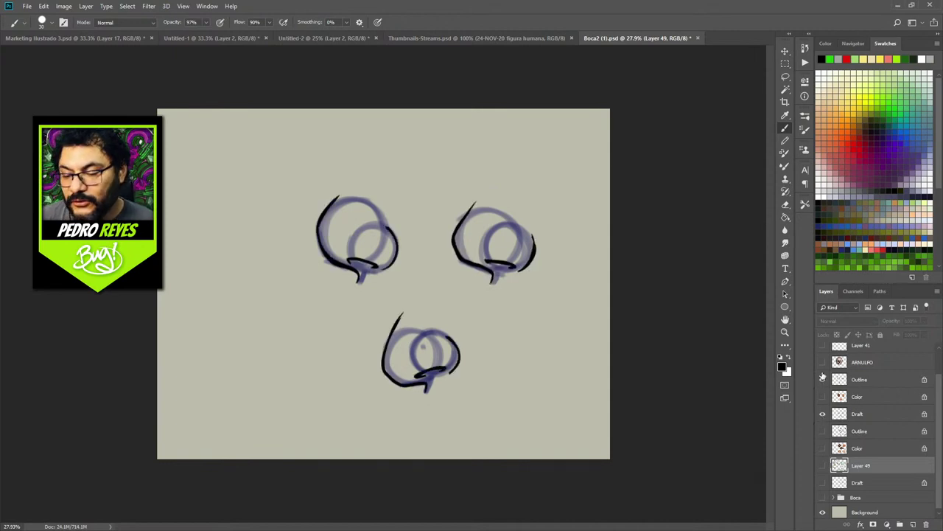
pyautogui.click(823, 397)
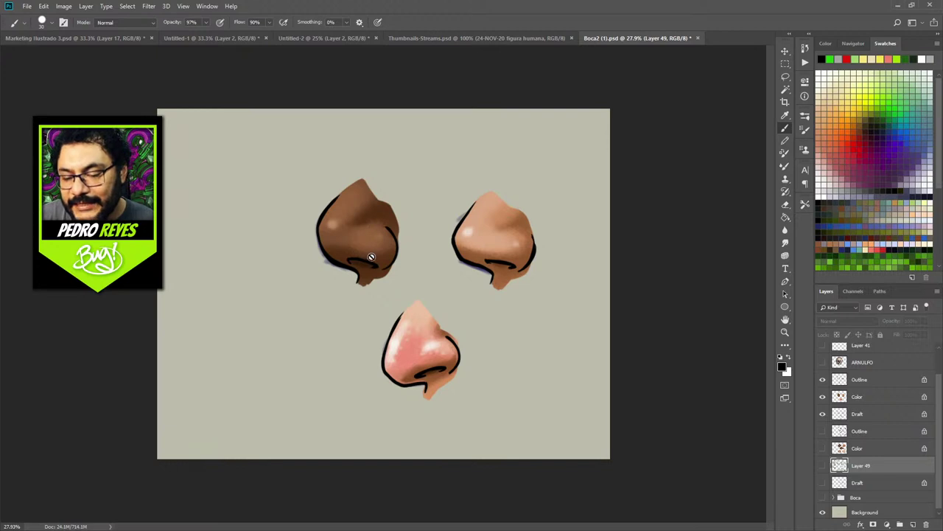
pyautogui.press('z')
pyautogui.moveTo(367, 241); pyautogui.dragTo(393, 222)
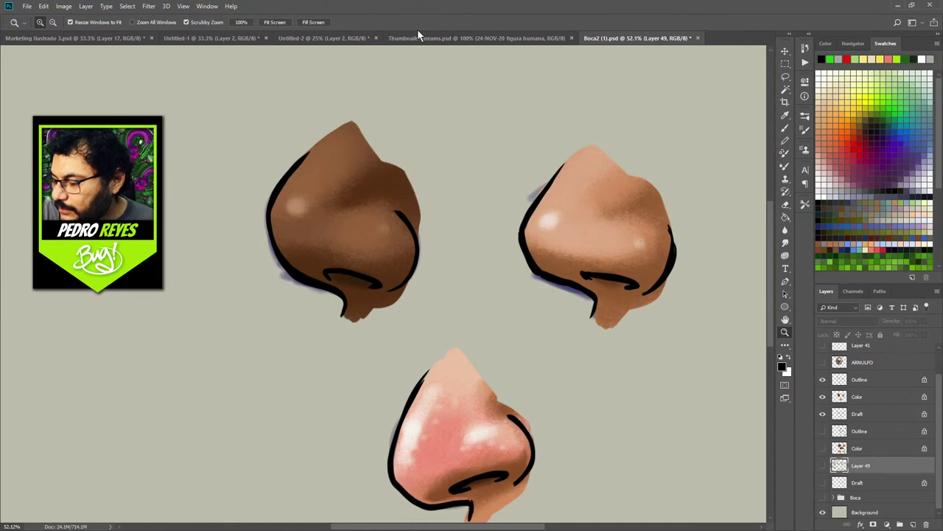
# Hide the profile noses' Outline, Color and Draft layers, then show and expand the Frontal group with the whole skull in view
pyautogui.moveTo(822, 379); pyautogui.dragTo(824, 420)
pyautogui.scroll(2, 935, 413)
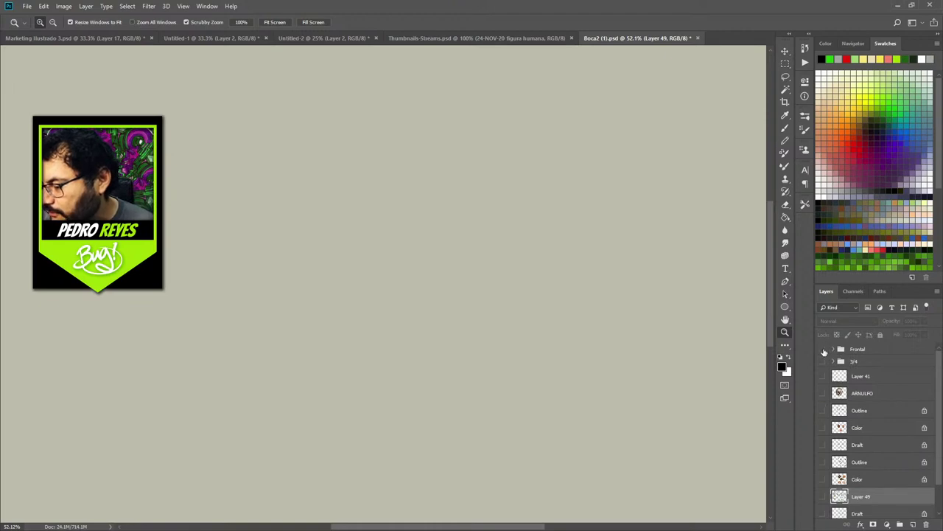
pyautogui.click(822, 349)
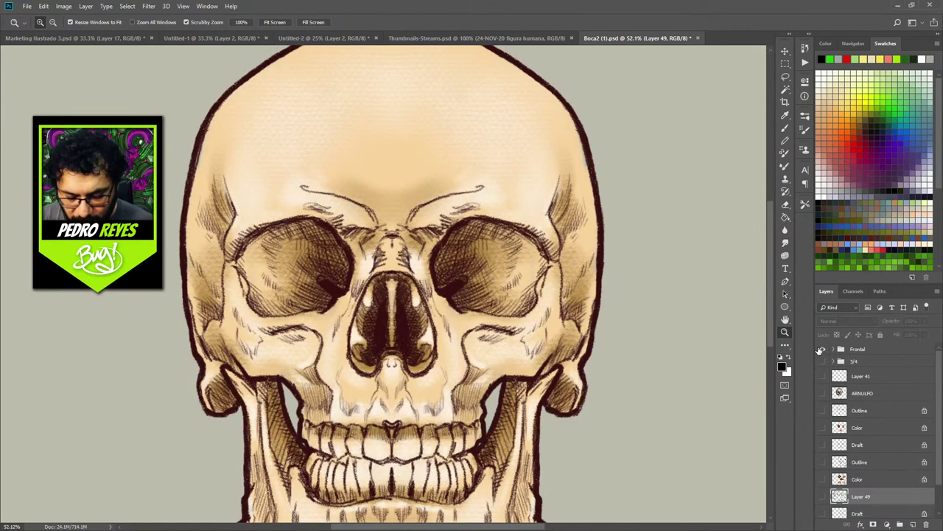
pyautogui.hotkey('ctrl', '0')
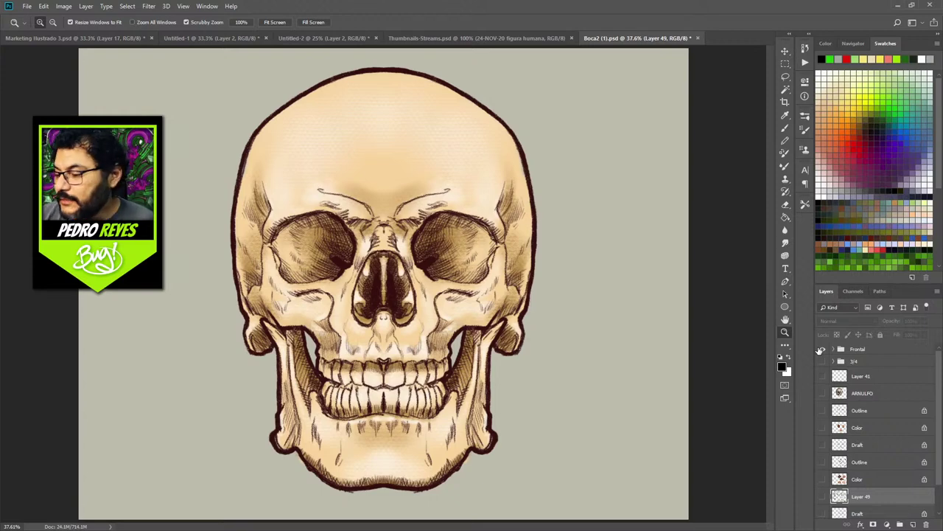
pyautogui.click(818, 352)
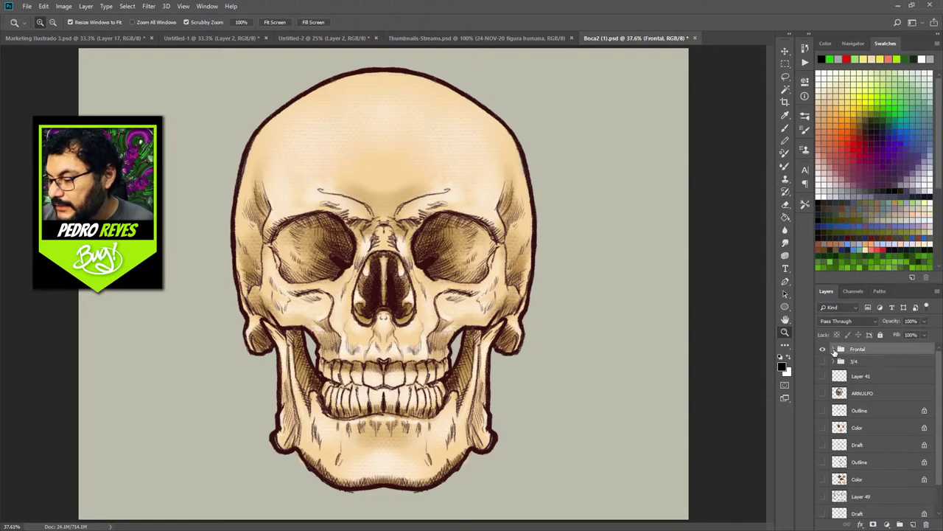
pyautogui.click(834, 349)
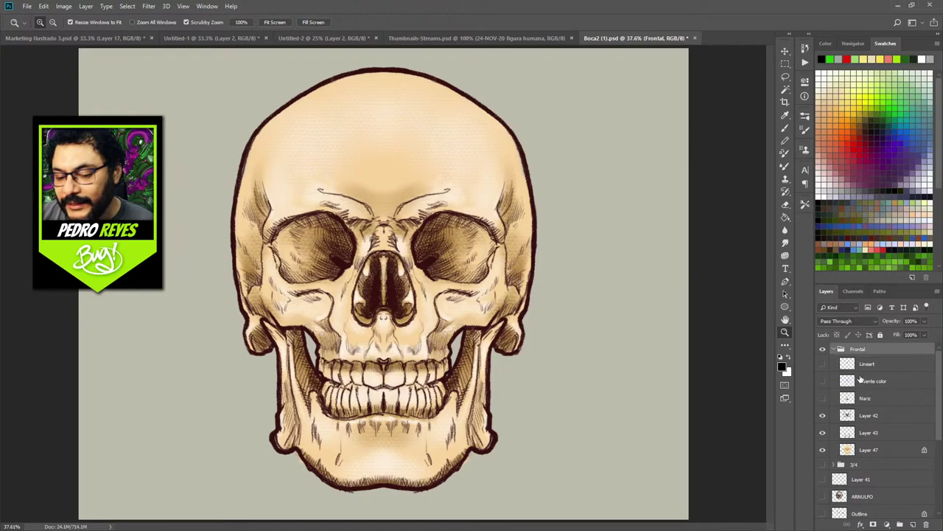
# Show the Nariz layer over the frontal skull, preview it at 75% opacity and restore it to 100%
pyautogui.click(823, 398)
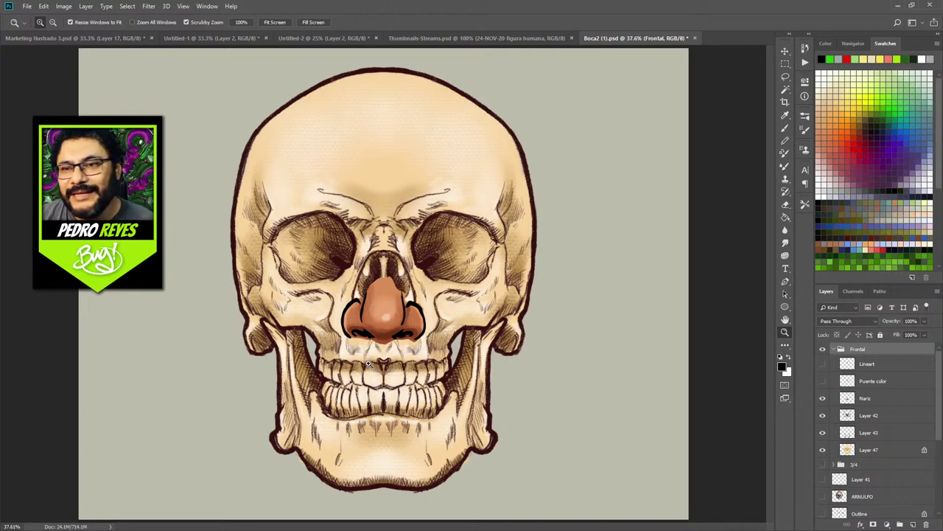
pyautogui.click(888, 403)
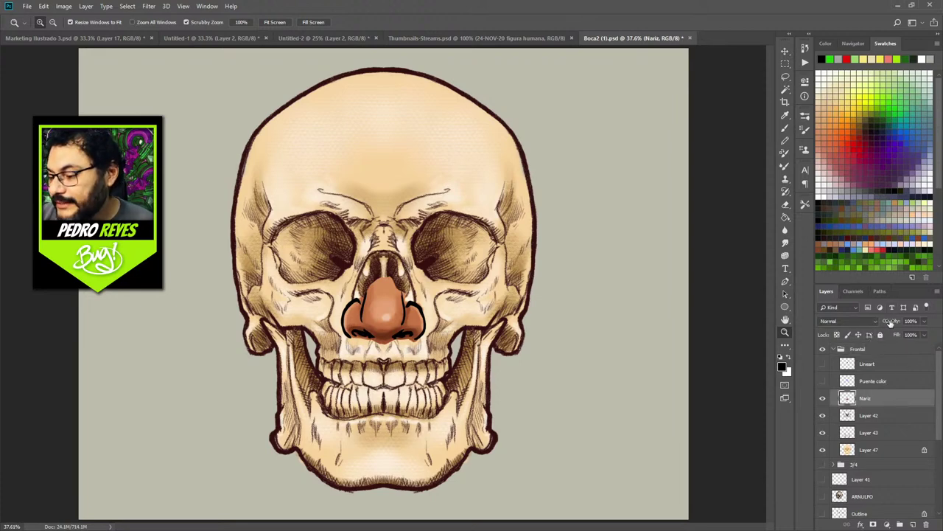
pyautogui.moveTo(893, 324); pyautogui.dragTo(881, 326)
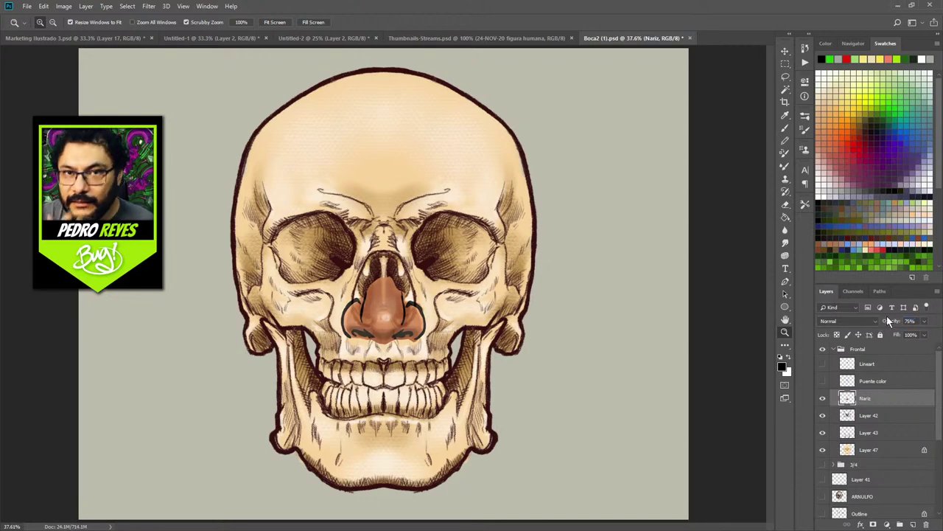
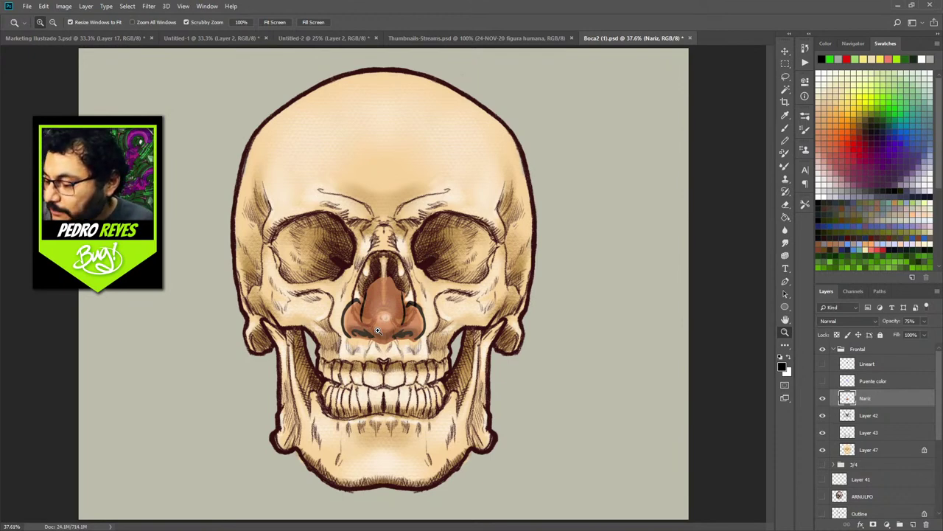
pyautogui.moveTo(890, 322); pyautogui.dragTo(923, 331)
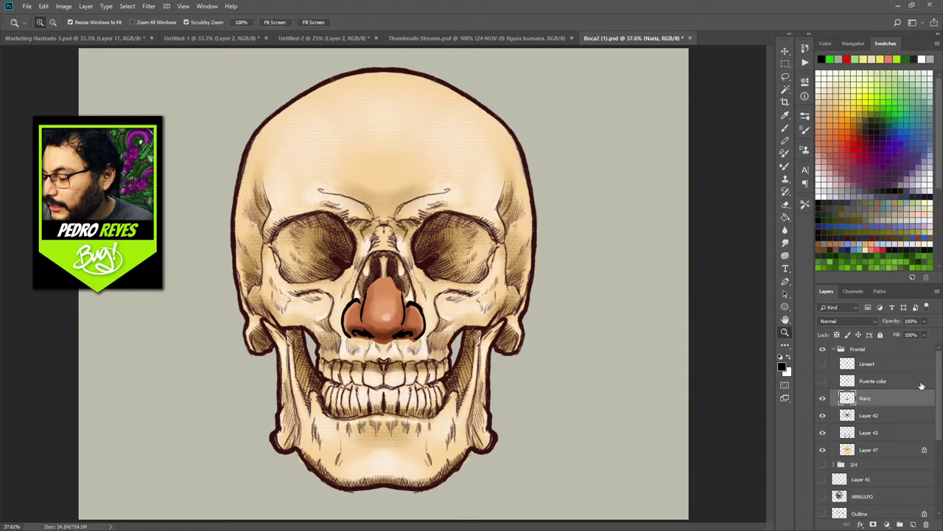
# Show the Puente color layer and, on a new layer above Lineart, draw a red line from the nose tip up the bridge, forking toward both brows
pyautogui.click(822, 381)
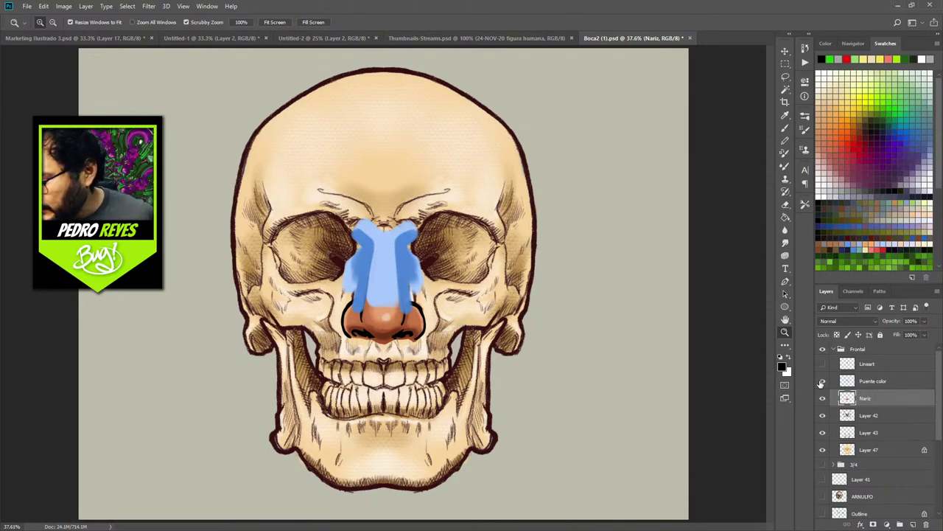
pyautogui.click(891, 381)
pyautogui.click(891, 363)
pyautogui.click(913, 523)
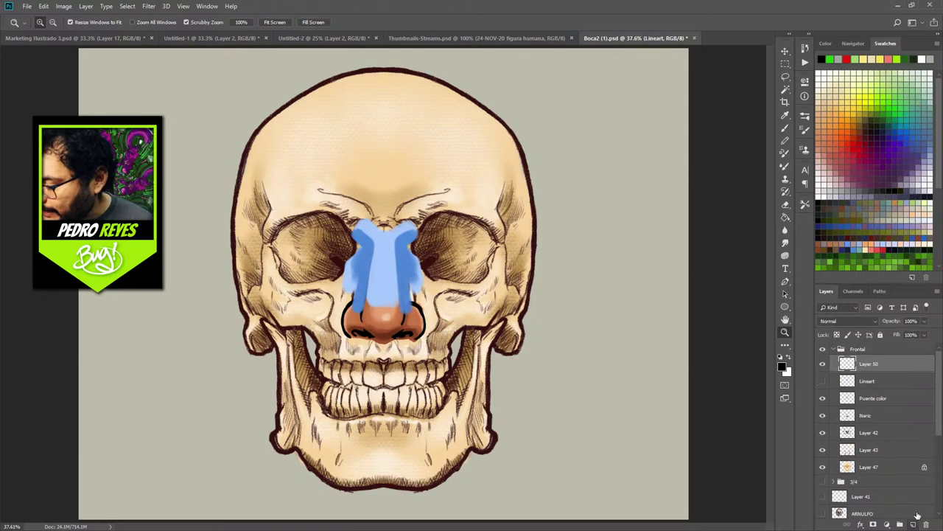
pyautogui.press('b')
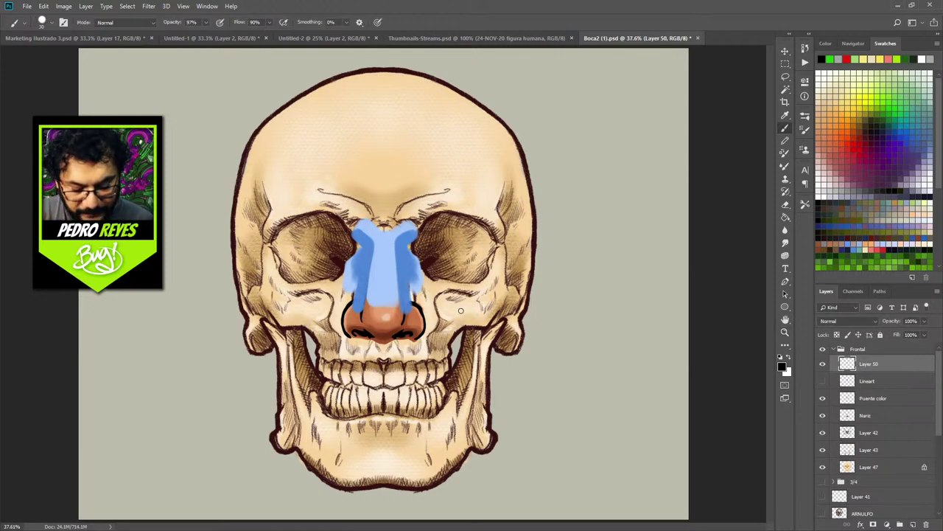
pyautogui.click(846, 59)
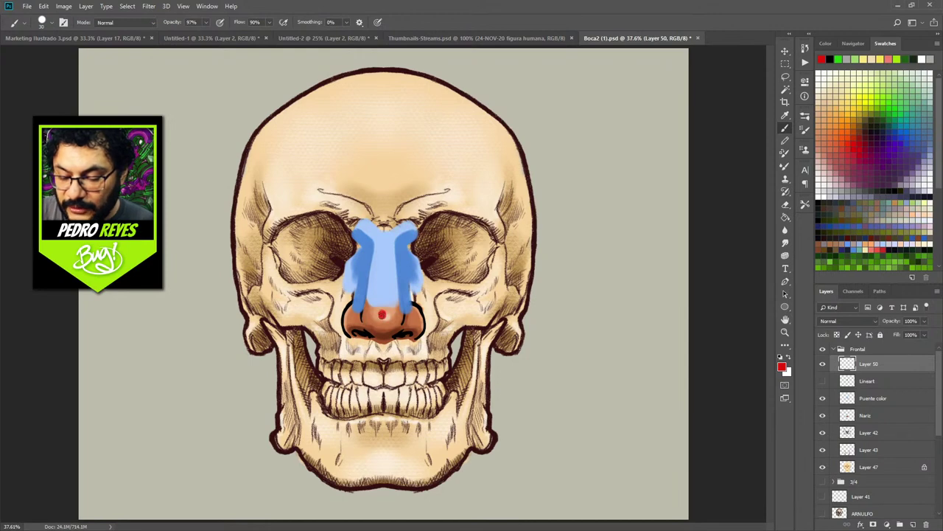
pyautogui.moveTo(381, 316); pyautogui.dragTo(383, 233)
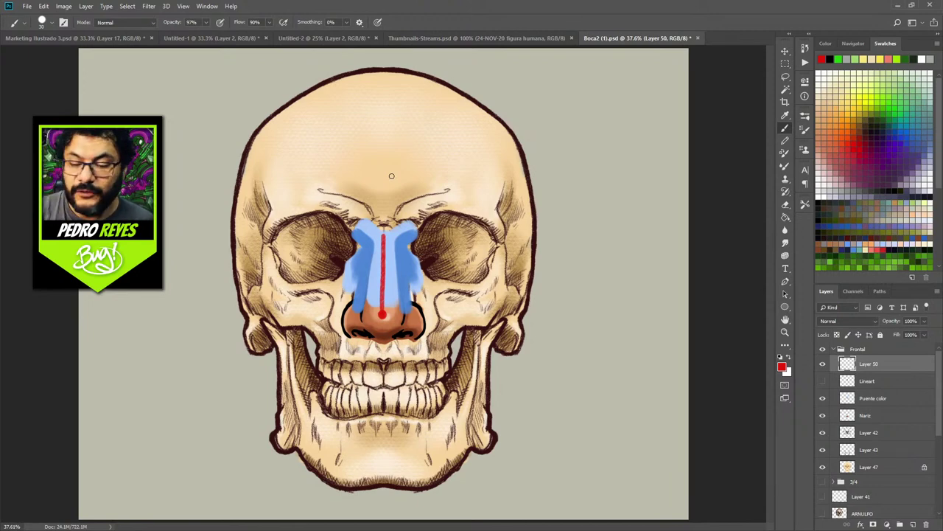
pyautogui.moveTo(364, 224)
pyautogui.mouseDown()
pyautogui.moveTo(379, 235)
pyautogui.moveTo(402, 222)
pyautogui.mouseUp()
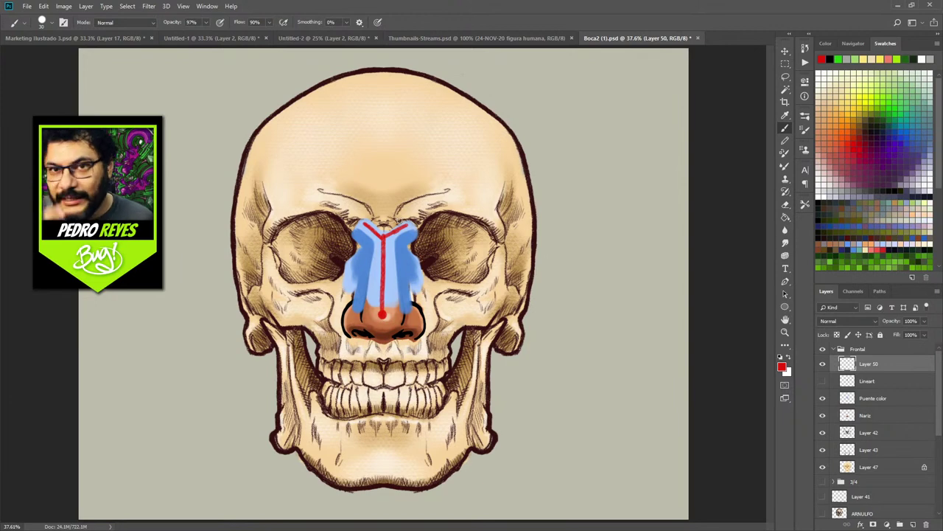
# Sketch a red face profile beside the skull with a small arrow, a mouth line, two nose circles and a bridge contour joining the brow
pyautogui.moveTo(564, 178)
pyautogui.mouseDown()
pyautogui.moveTo(576, 131)
pyautogui.moveTo(565, 226)
pyautogui.moveTo(582, 289)
pyautogui.moveTo(621, 305)
pyautogui.moveTo(597, 301)
pyautogui.moveTo(671, 291)
pyautogui.mouseUp()
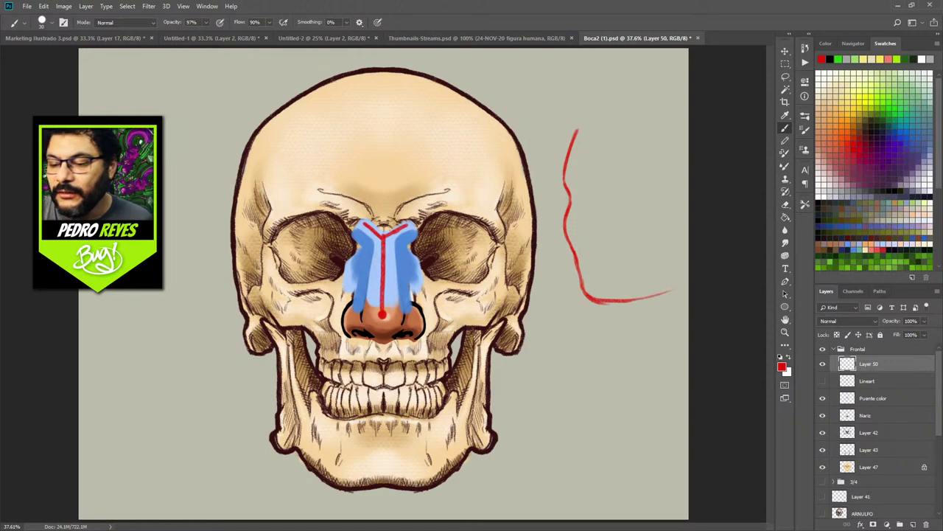
pyautogui.moveTo(549, 250)
pyautogui.mouseDown()
pyautogui.moveTo(561, 235)
pyautogui.moveTo(645, 236)
pyautogui.mouseUp()
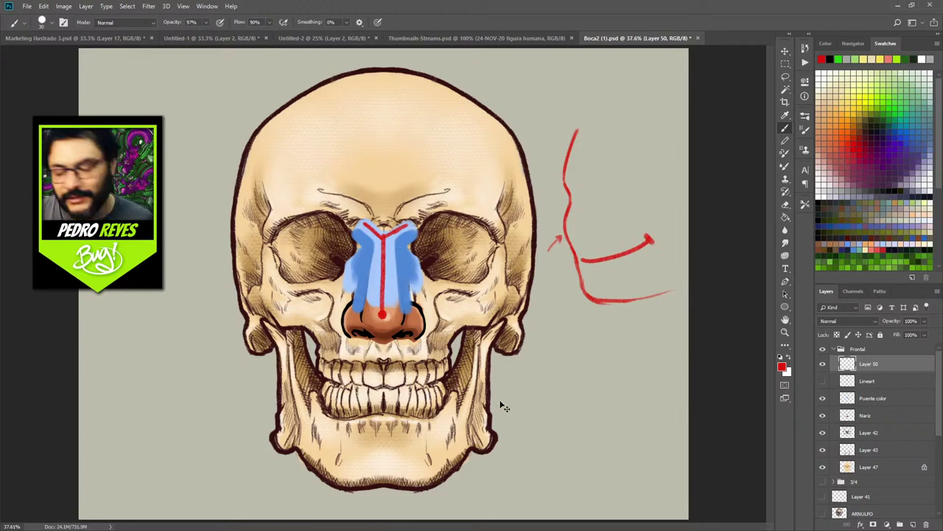
pyautogui.hotkey('ctrl', 'z')
pyautogui.moveTo(582, 260); pyautogui.dragTo(619, 259)
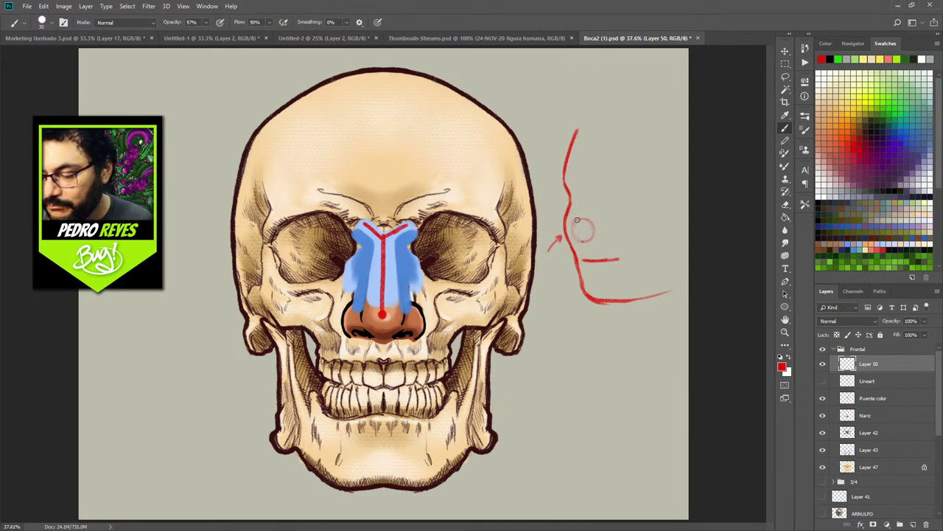
pyautogui.moveTo(600, 224)
pyautogui.mouseDown()
pyautogui.moveTo(592, 240)
pyautogui.moveTo(606, 232)
pyautogui.moveTo(603, 240)
pyautogui.moveTo(571, 231)
pyautogui.moveTo(585, 188)
pyautogui.mouseUp()
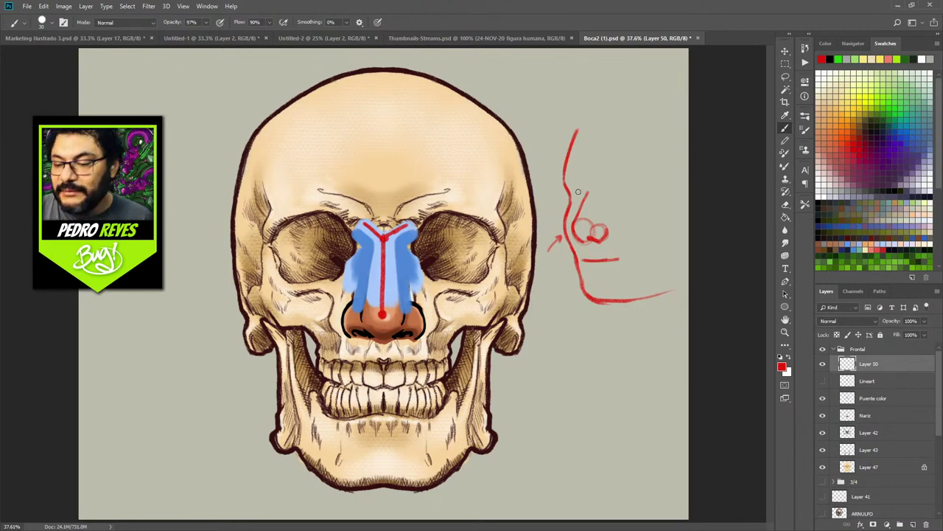
pyautogui.moveTo(584, 204); pyautogui.dragTo(588, 191)
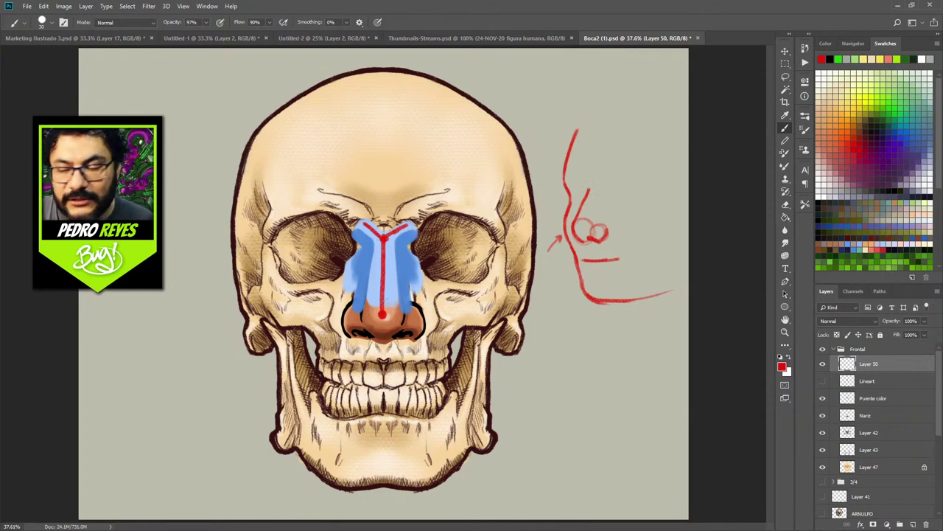
pyautogui.moveTo(587, 194); pyautogui.dragTo(567, 183)
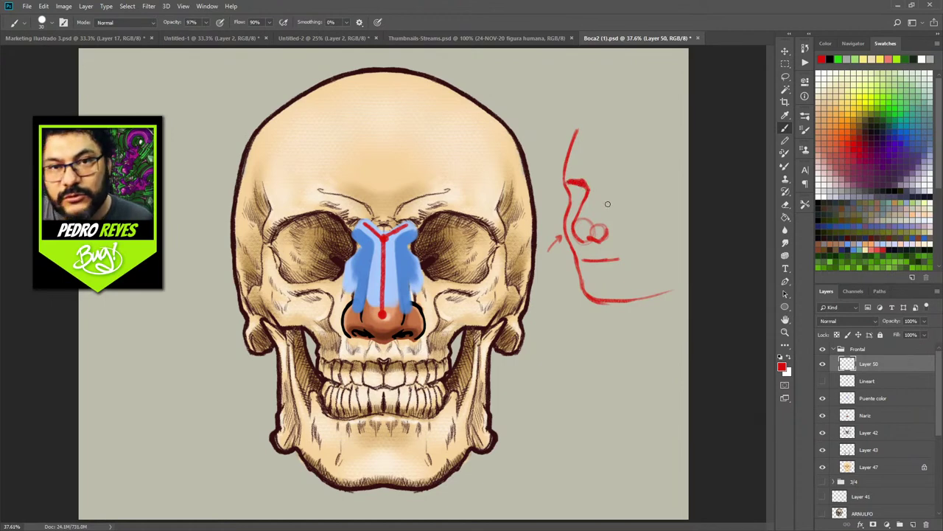
# Trace the profile's nose bridge in green, then hatch the bridge area and add the lip and chin contours in red
pyautogui.click(832, 59)
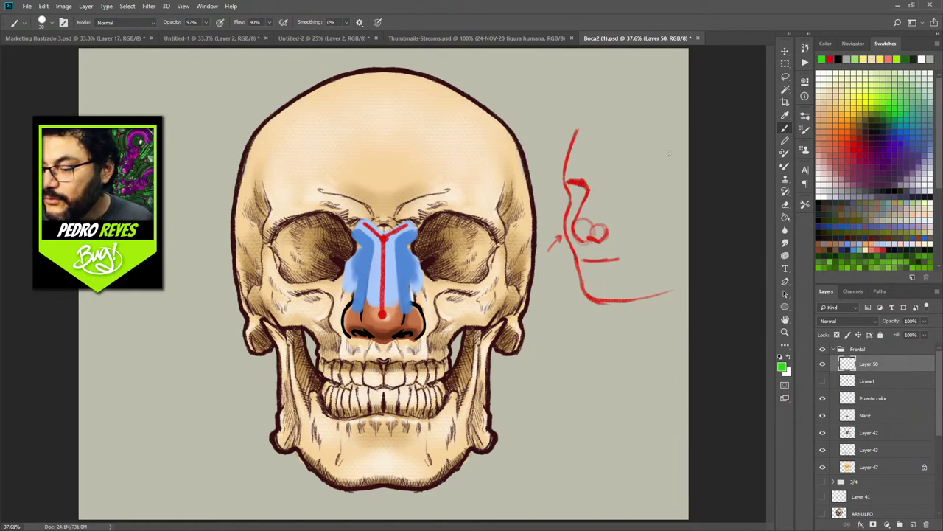
pyautogui.moveTo(577, 225)
pyautogui.mouseDown()
pyautogui.moveTo(582, 235)
pyautogui.moveTo(592, 180)
pyautogui.moveTo(571, 177)
pyautogui.mouseUp()
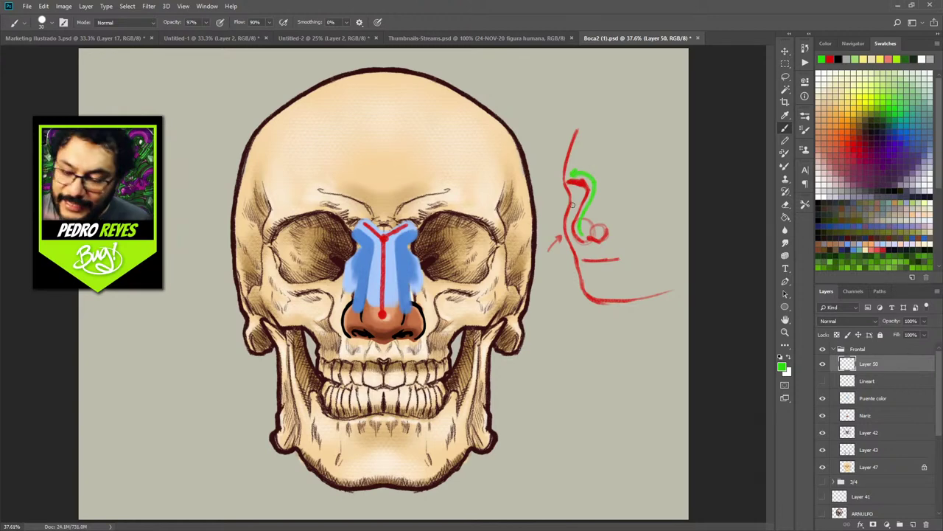
pyautogui.click(830, 59)
pyautogui.moveTo(581, 196)
pyautogui.mouseDown()
pyautogui.moveTo(572, 188)
pyautogui.moveTo(585, 194)
pyautogui.moveTo(572, 221)
pyautogui.mouseUp()
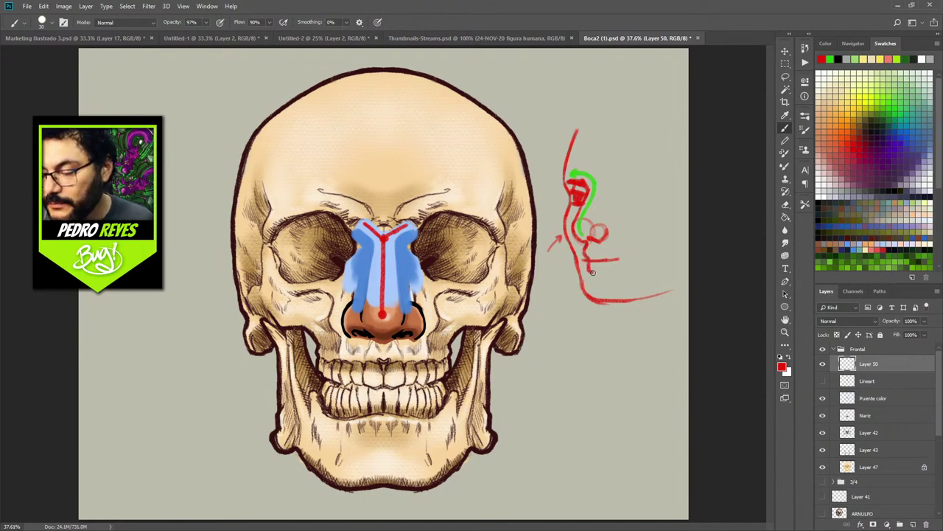
pyautogui.moveTo(596, 274)
pyautogui.mouseDown()
pyautogui.moveTo(606, 304)
pyautogui.moveTo(590, 292)
pyautogui.moveTo(596, 275)
pyautogui.moveTo(573, 224)
pyautogui.mouseUp()
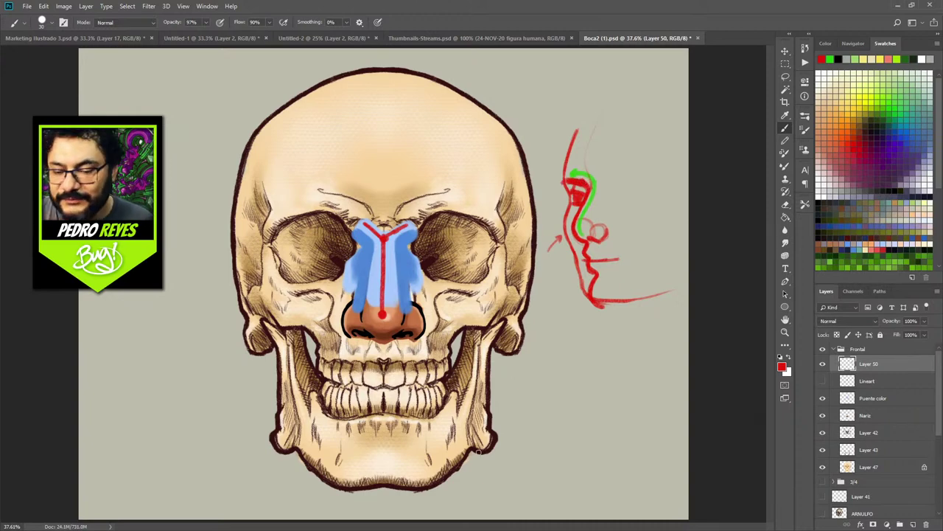
# Extend the red fork into arcs along the upper rims of both eye sockets and retrace the bridge line
pyautogui.moveTo(379, 235)
pyautogui.mouseDown()
pyautogui.moveTo(329, 214)
pyautogui.moveTo(279, 236)
pyautogui.mouseUp()
pyautogui.moveTo(384, 236)
pyautogui.mouseDown()
pyautogui.moveTo(435, 215)
pyautogui.moveTo(459, 219)
pyautogui.moveTo(459, 238)
pyautogui.moveTo(488, 241)
pyautogui.mouseUp()
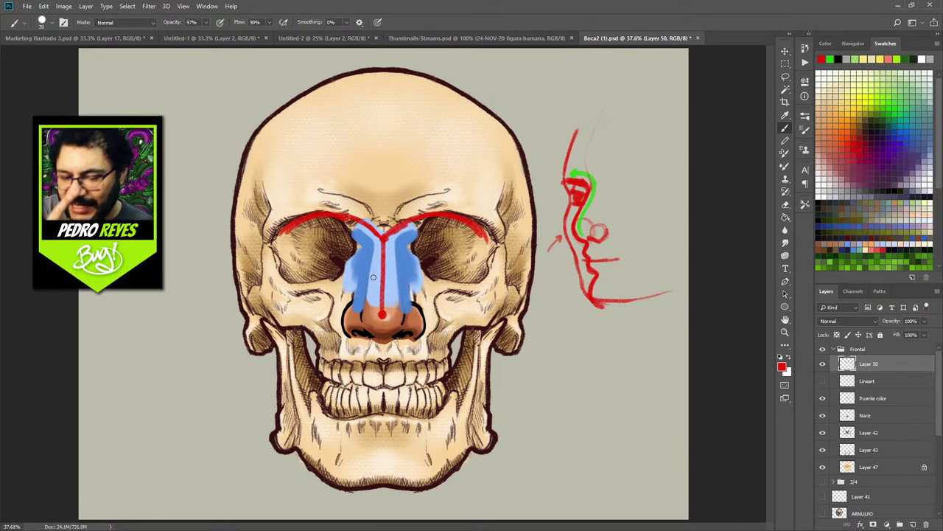
pyautogui.moveTo(383, 241); pyautogui.dragTo(383, 295)
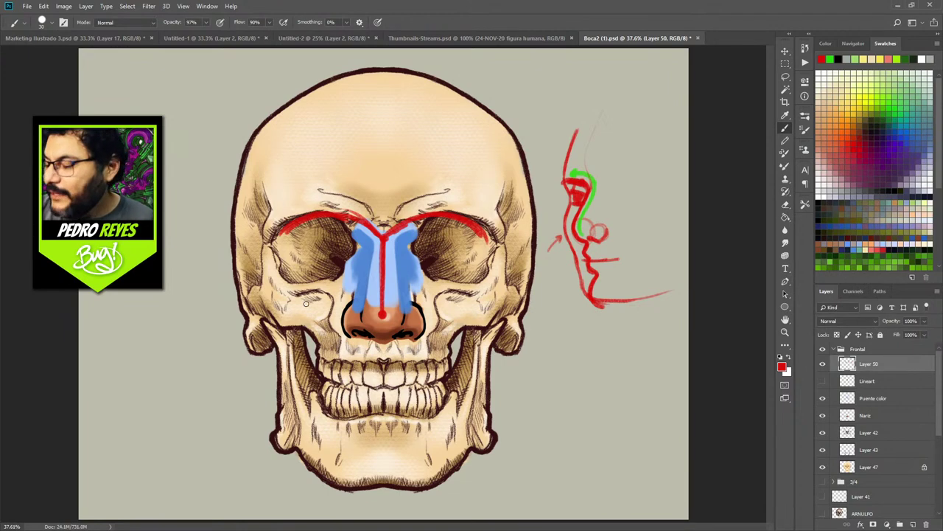
# Hide the red annotations on Layer 50, show the Lineart layer over the nose bridge and collapse the Frontal group
pyautogui.click(823, 364)
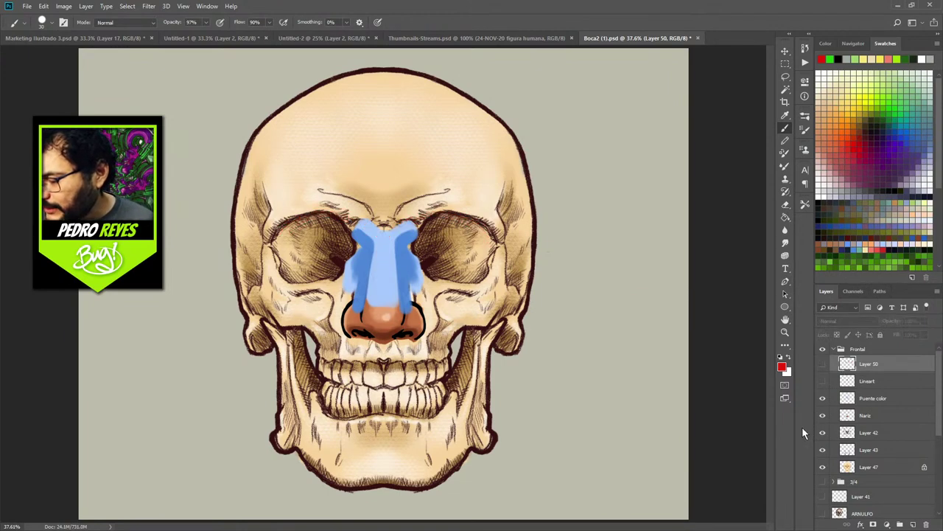
pyautogui.click(822, 380)
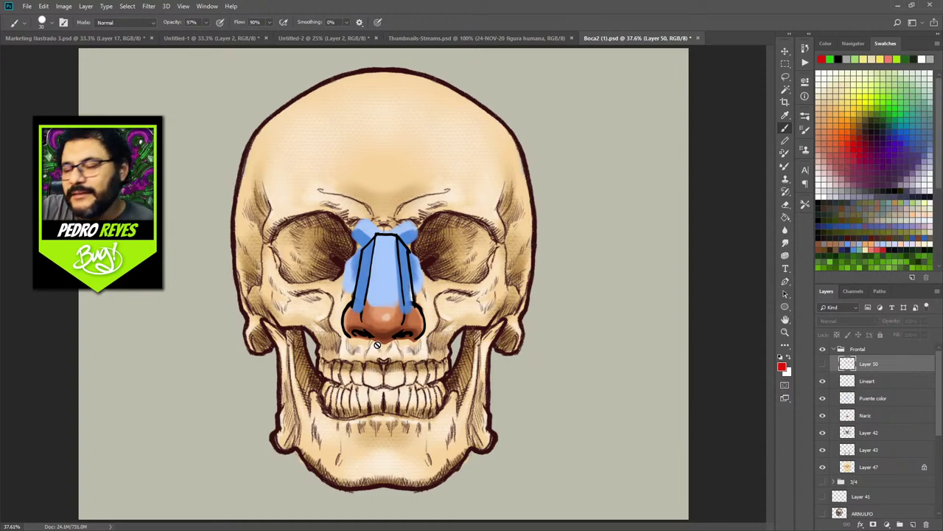
pyautogui.click(841, 349)
pyautogui.click(834, 348)
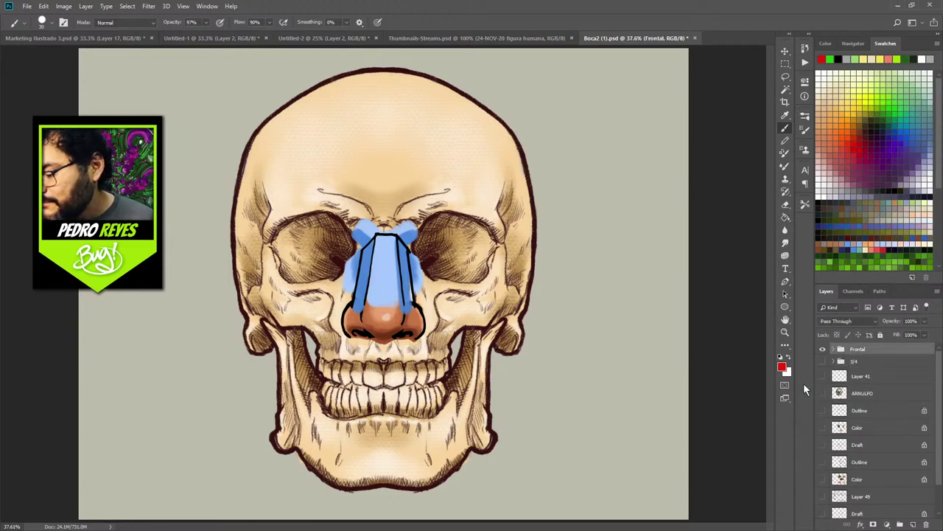
# Replace the Frontal group with the 3/4 group and hide its Layer 14, Layer 13 and Nariz Perfil layers, leaving the bare skull
pyautogui.click(823, 349)
pyautogui.click(823, 361)
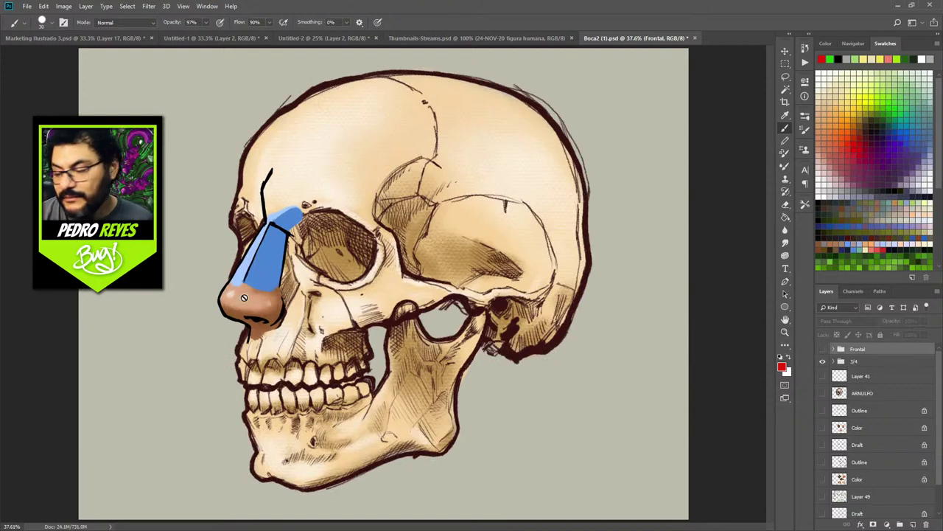
pyautogui.click(833, 362)
pyautogui.click(822, 427)
pyautogui.scroll(-3, 939, 436)
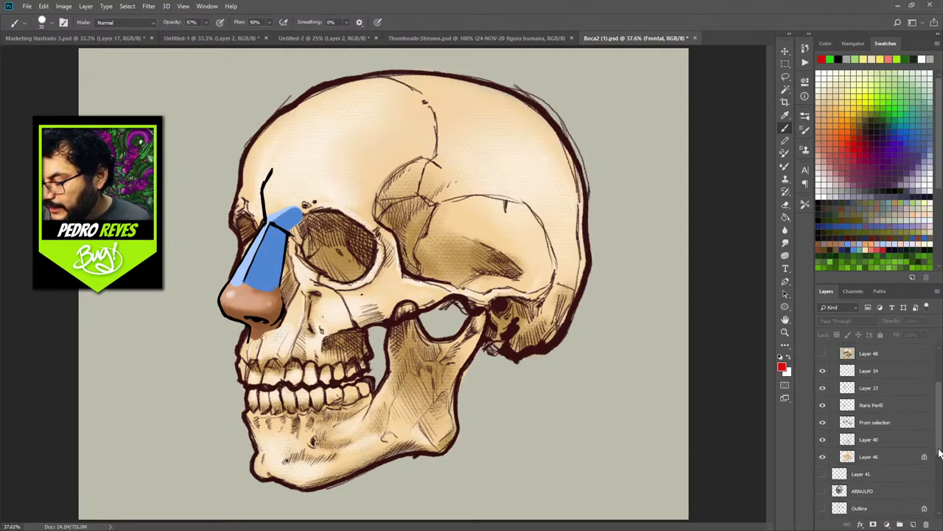
pyautogui.moveTo(822, 406); pyautogui.dragTo(823, 385)
pyautogui.click(822, 373)
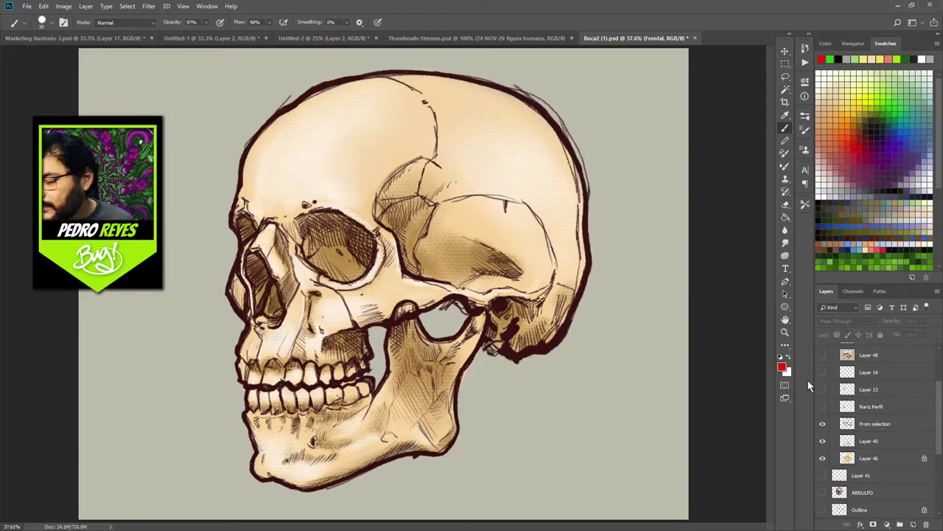
pyautogui.scroll(3, 940, 382)
pyautogui.scroll(1, 941, 381)
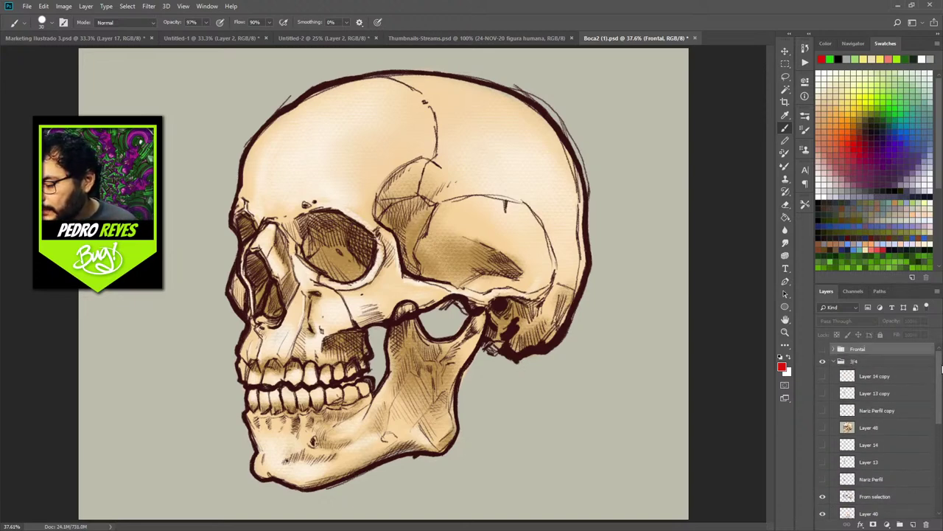
# Add a new layer to the 3/4 group, outline the nasal cavity and nasal bone in red, and draw an arrow pointing into the cavity
pyautogui.click(884, 353)
pyautogui.click(913, 524)
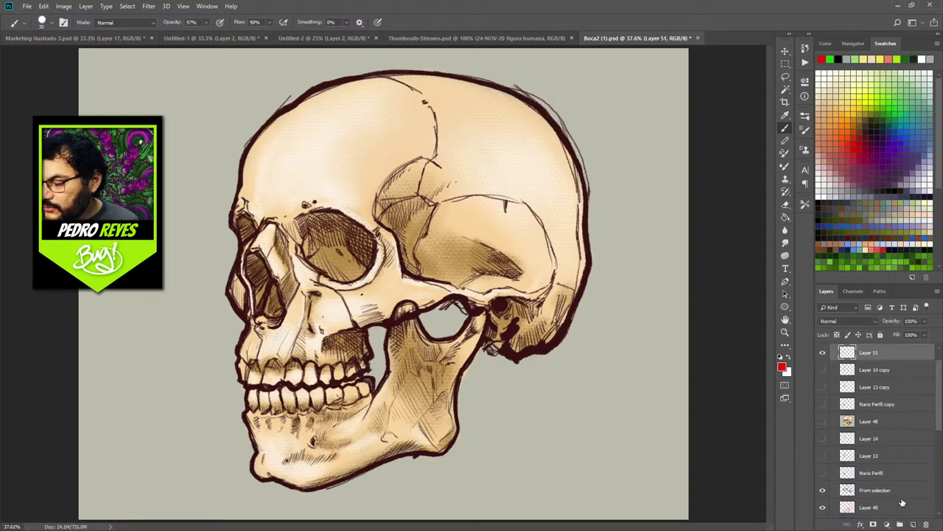
pyautogui.moveTo(269, 227)
pyautogui.mouseDown()
pyautogui.moveTo(251, 255)
pyautogui.moveTo(268, 224)
pyautogui.moveTo(250, 249)
pyautogui.moveTo(286, 313)
pyautogui.moveTo(297, 293)
pyautogui.moveTo(286, 255)
pyautogui.moveTo(293, 293)
pyautogui.moveTo(280, 317)
pyautogui.moveTo(255, 320)
pyautogui.moveTo(242, 249)
pyautogui.moveTo(251, 230)
pyautogui.moveTo(270, 227)
pyautogui.mouseUp()
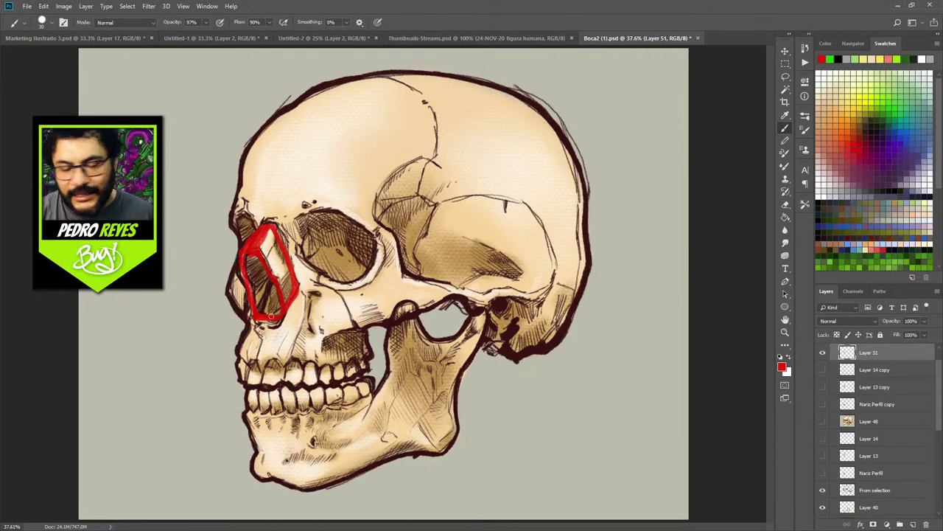
pyautogui.moveTo(207, 354)
pyautogui.mouseDown()
pyautogui.moveTo(263, 287)
pyautogui.moveTo(258, 302)
pyautogui.mouseUp()
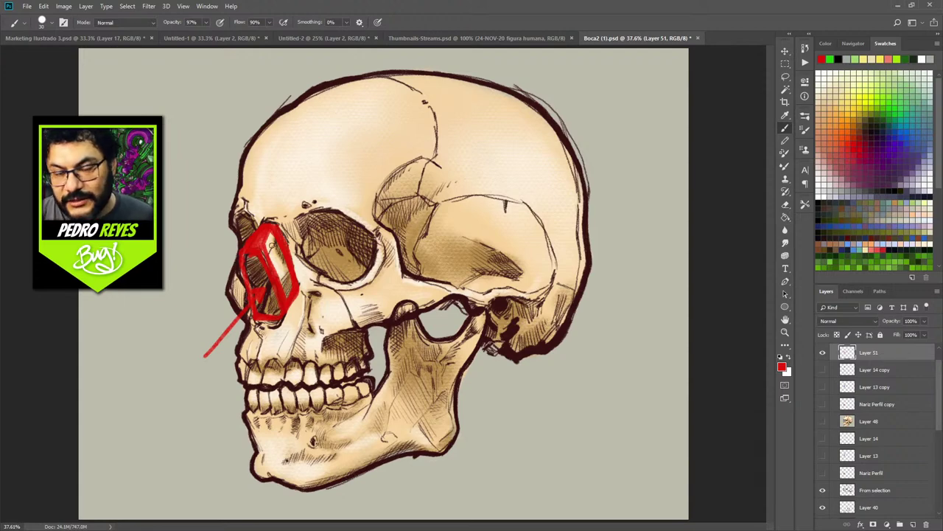
# Show the Nariz Perfil layer and draw green circles over the nose tip and nostril wing on the annotation layer
pyautogui.click(822, 352)
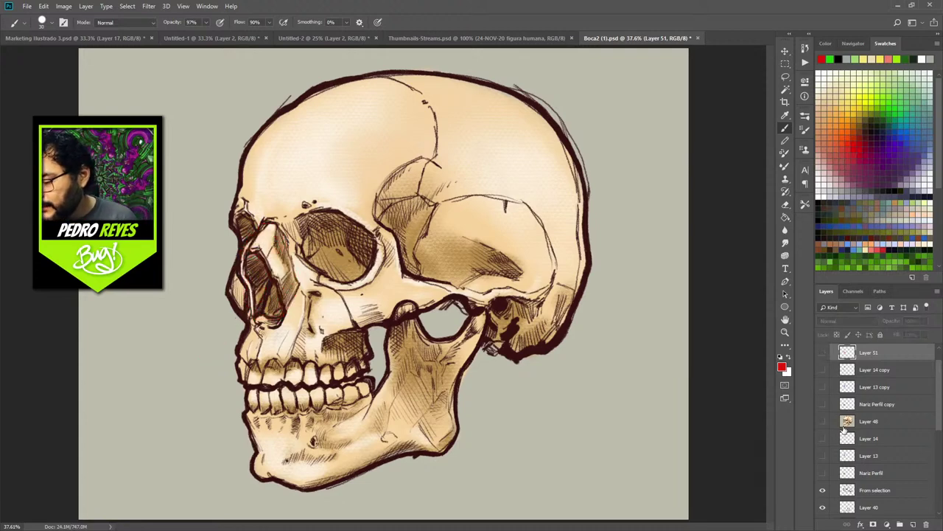
pyautogui.click(823, 473)
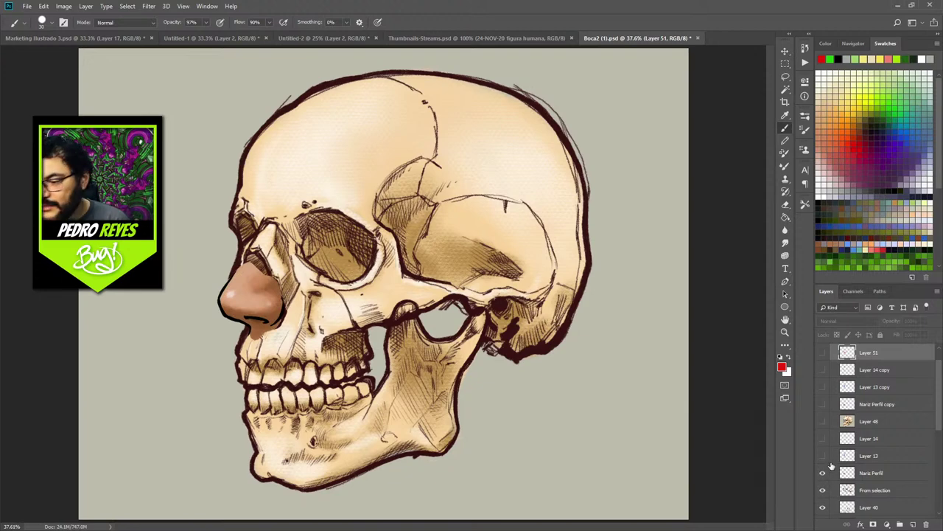
pyautogui.click(822, 352)
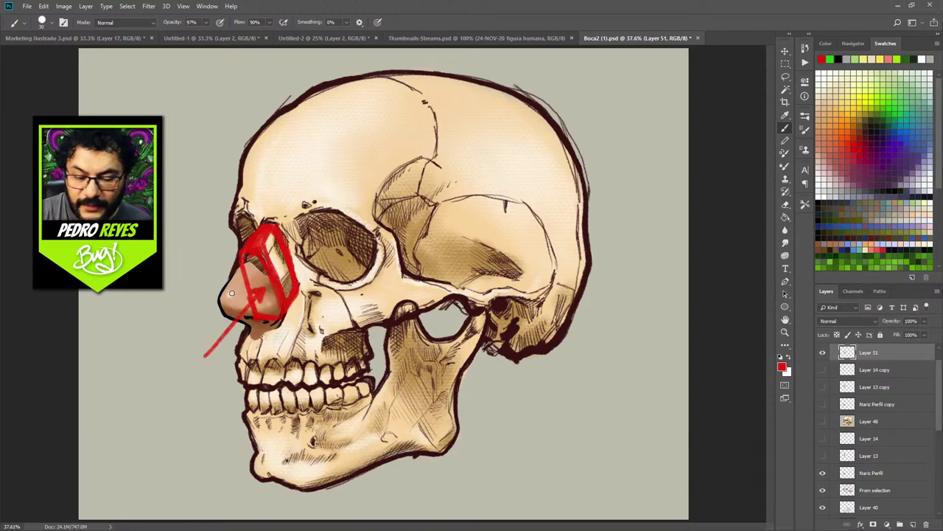
pyautogui.click(830, 59)
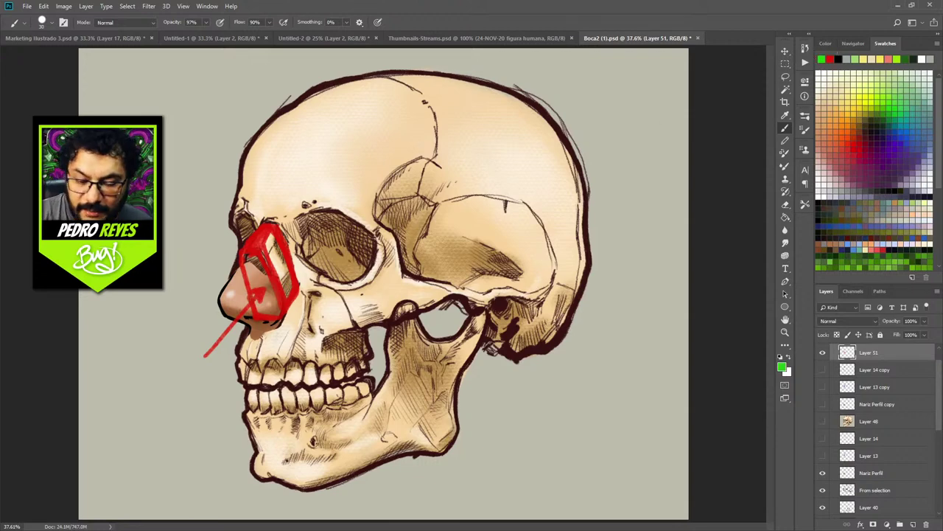
pyautogui.moveTo(258, 288)
pyautogui.mouseDown()
pyautogui.moveTo(229, 306)
pyautogui.moveTo(255, 318)
pyautogui.moveTo(252, 298)
pyautogui.moveTo(281, 319)
pyautogui.moveTo(271, 295)
pyautogui.moveTo(286, 309)
pyautogui.mouseUp()
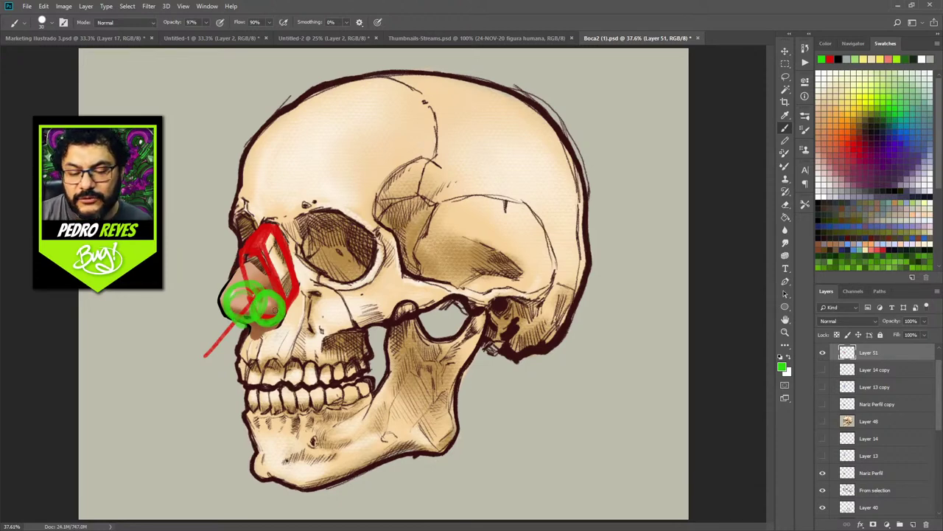
# Show the blue nose bridge on Layer 13 and move the red and green annotations to the empty area below the back of the skull
pyautogui.click(823, 353)
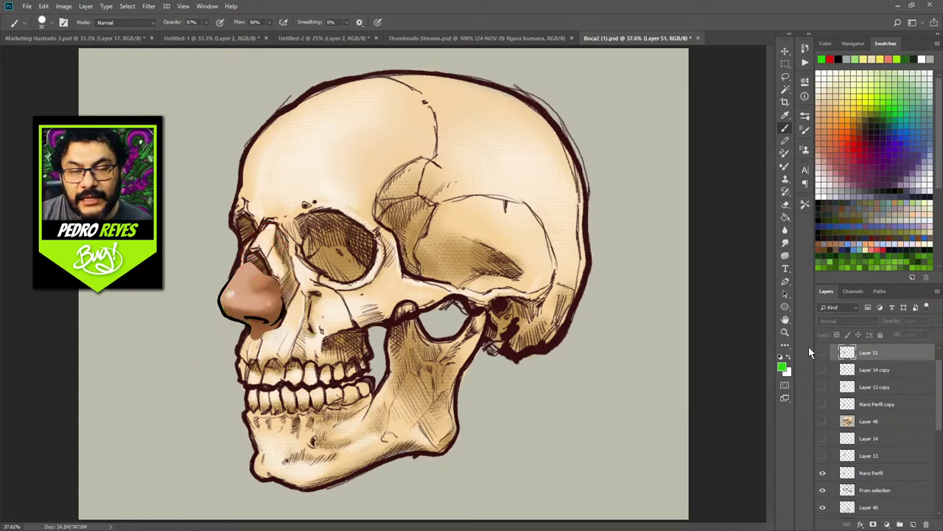
pyautogui.click(823, 456)
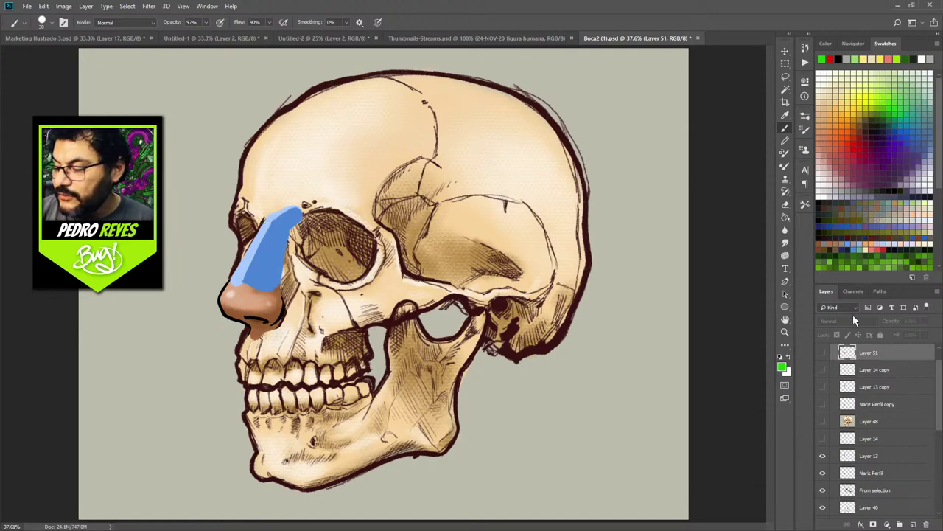
pyautogui.click(823, 352)
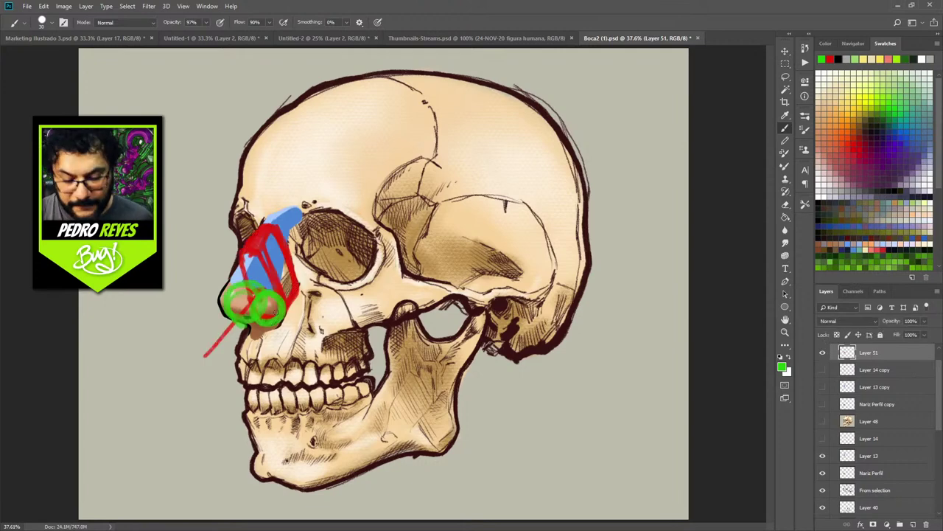
pyautogui.press('v')
pyautogui.moveTo(309, 302)
pyautogui.mouseDown()
pyautogui.moveTo(574, 384)
pyautogui.moveTo(617, 432)
pyautogui.mouseUp()
pyautogui.press('b')
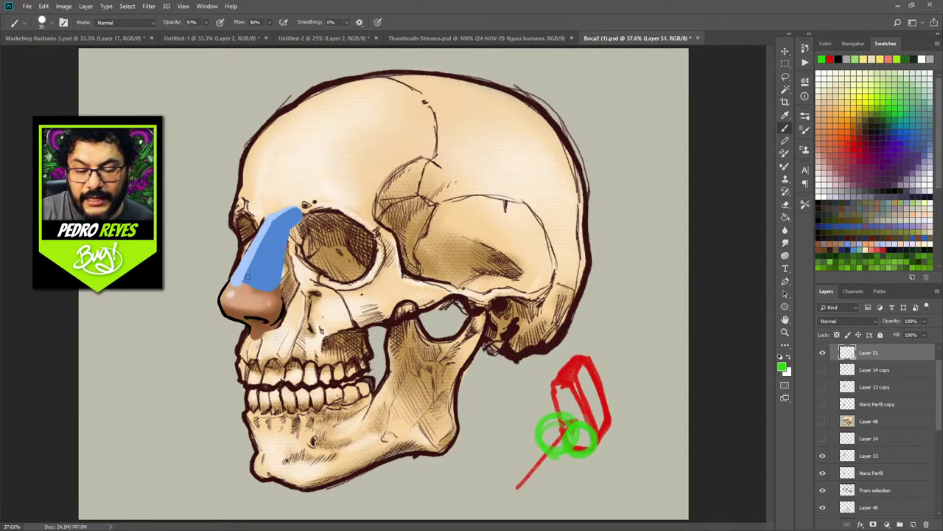
# Trace the bridge's edge in green, continue it along the near eye socket's brow ridge, and mark the far brow
pyautogui.moveTo(256, 257)
pyautogui.mouseDown()
pyautogui.moveTo(249, 274)
pyautogui.moveTo(283, 217)
pyautogui.moveTo(366, 231)
pyautogui.moveTo(377, 251)
pyautogui.moveTo(301, 208)
pyautogui.mouseUp()
pyautogui.moveTo(354, 219); pyautogui.dragTo(376, 249)
pyautogui.moveTo(283, 210)
pyautogui.mouseDown()
pyautogui.moveTo(277, 200)
pyautogui.moveTo(342, 190)
pyautogui.moveTo(373, 230)
pyautogui.mouseUp()
pyautogui.moveTo(250, 209)
pyautogui.mouseDown()
pyautogui.moveTo(257, 222)
pyautogui.moveTo(230, 220)
pyautogui.moveTo(229, 206)
pyautogui.moveTo(243, 205)
pyautogui.mouseUp()
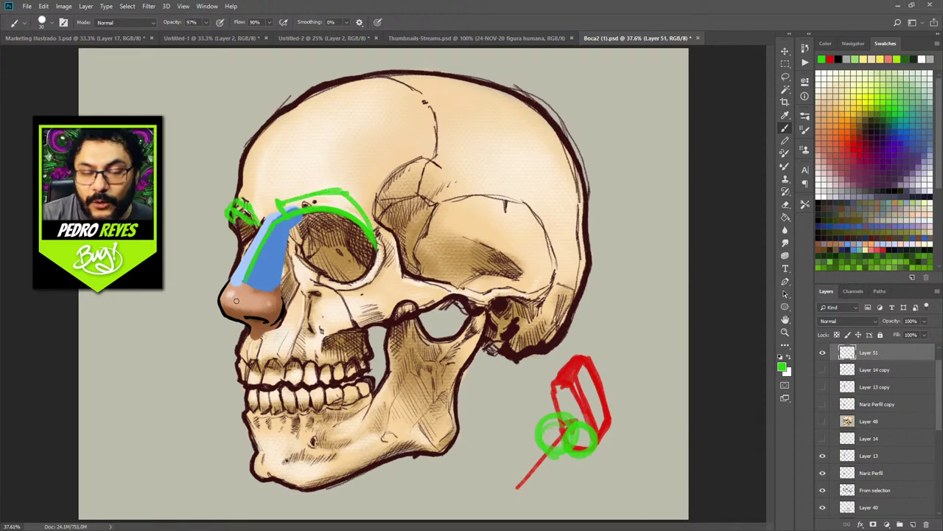
# Outline both sides of the nose in green and draw a tall loop rising from the bridge onto the forehead
pyautogui.moveTo(224, 314)
pyautogui.mouseDown()
pyautogui.moveTo(222, 283)
pyautogui.moveTo(252, 227)
pyautogui.mouseUp()
pyautogui.moveTo(242, 269)
pyautogui.mouseDown()
pyautogui.moveTo(263, 221)
pyautogui.moveTo(282, 237)
pyautogui.moveTo(280, 311)
pyautogui.mouseUp()
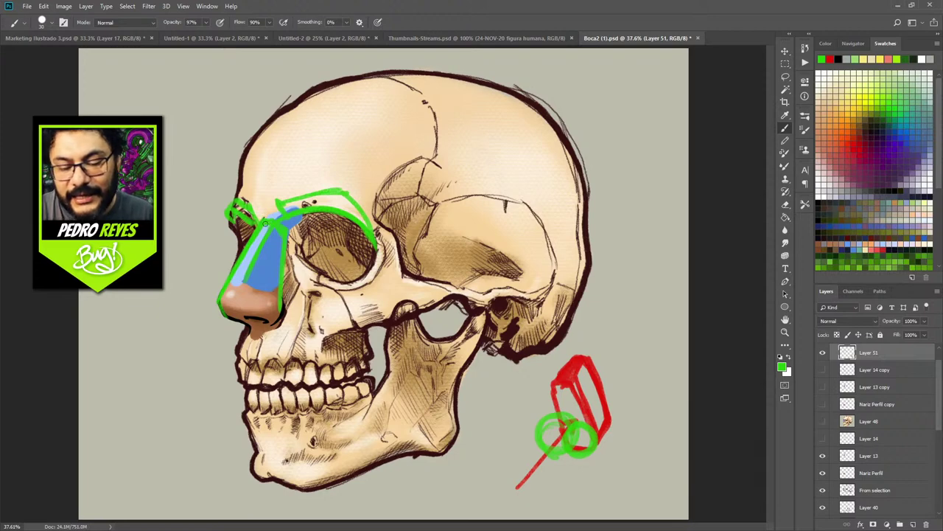
pyautogui.moveTo(255, 214)
pyautogui.mouseDown()
pyautogui.moveTo(258, 170)
pyautogui.moveTo(292, 136)
pyautogui.moveTo(302, 177)
pyautogui.mouseUp()
pyautogui.moveTo(286, 213)
pyautogui.mouseDown()
pyautogui.moveTo(297, 157)
pyautogui.moveTo(282, 220)
pyautogui.moveTo(296, 160)
pyautogui.moveTo(265, 218)
pyautogui.moveTo(257, 208)
pyautogui.moveTo(284, 132)
pyautogui.moveTo(300, 174)
pyautogui.mouseUp()
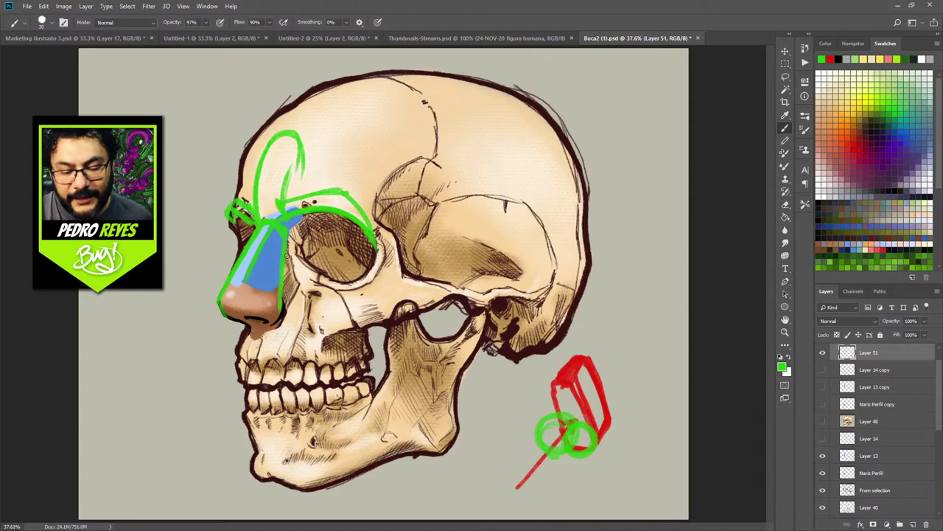
# Retrace the far side of the nose in green and close the nose block with a base line and a line dividing bridge from tip
pyautogui.moveTo(234, 321)
pyautogui.mouseDown()
pyautogui.moveTo(220, 301)
pyautogui.moveTo(265, 225)
pyautogui.mouseUp()
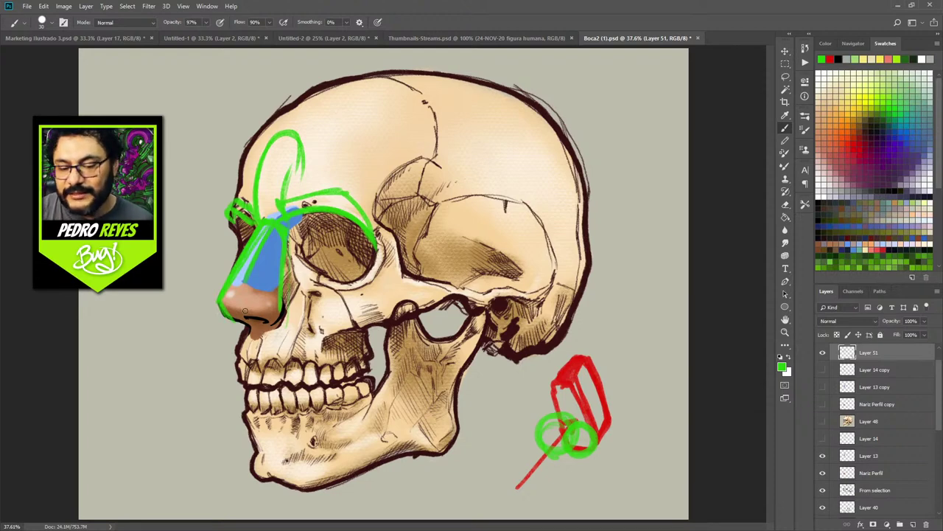
pyautogui.moveTo(231, 317); pyautogui.dragTo(274, 332)
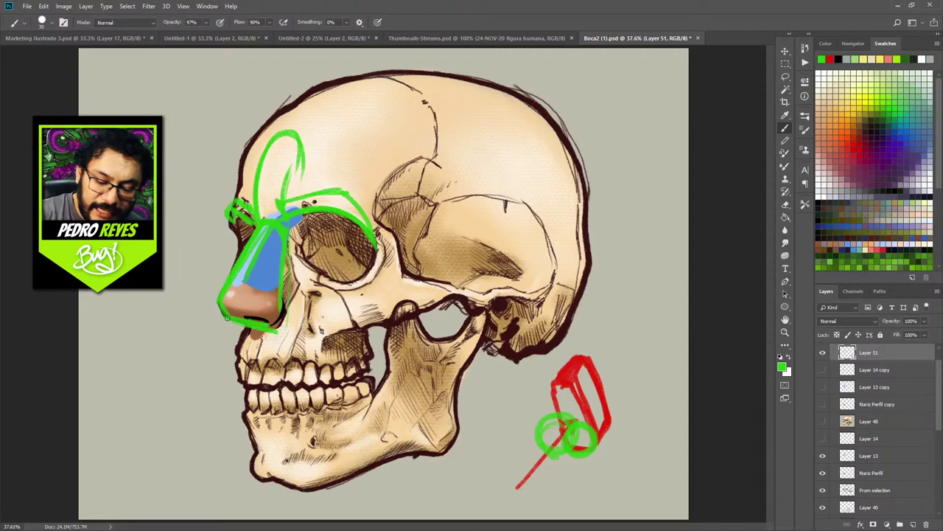
pyautogui.moveTo(280, 333)
pyautogui.mouseDown()
pyautogui.moveTo(284, 286)
pyautogui.moveTo(265, 285)
pyautogui.moveTo(278, 284)
pyautogui.moveTo(238, 325)
pyautogui.mouseUp()
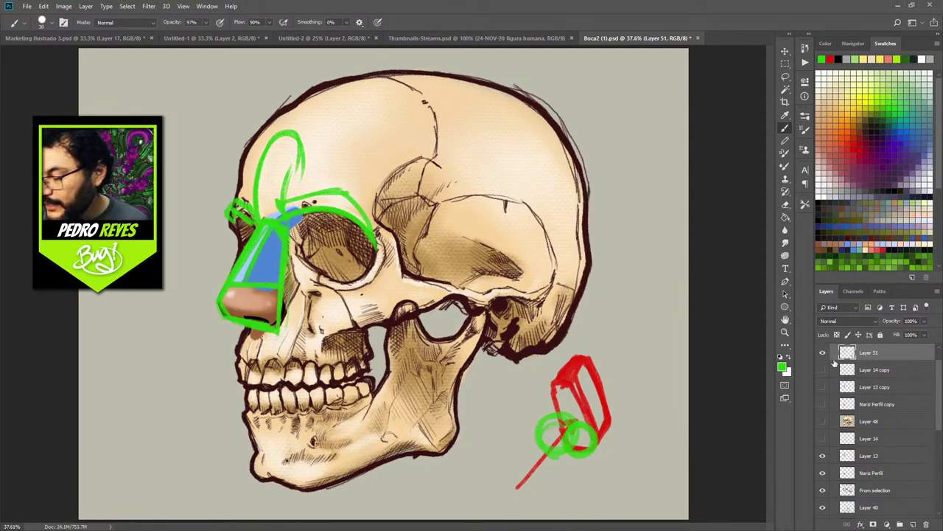
# Show the BASE nose construction sketches on Layer 49 behind the 3/4 skull group
pyautogui.moveTo(940, 425); pyautogui.dragTo(939, 439)
pyautogui.scroll(3, 939, 439)
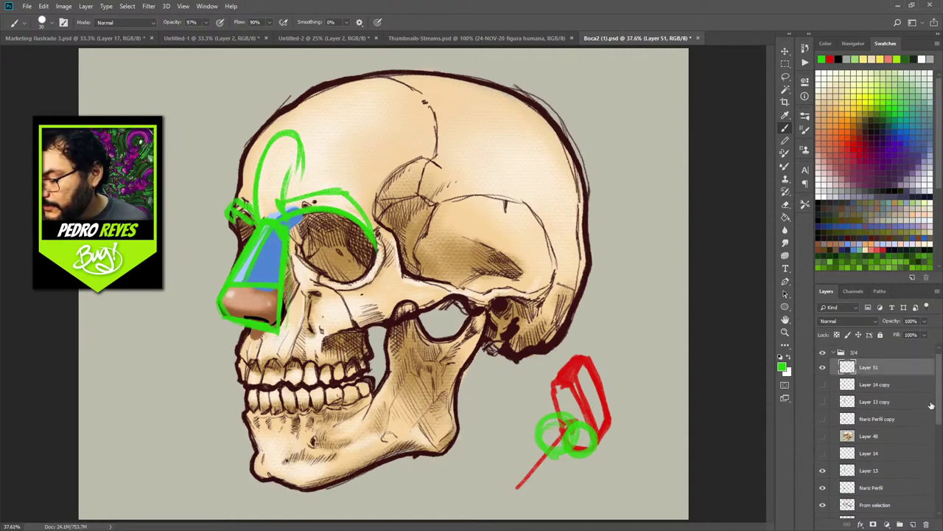
pyautogui.moveTo(939, 361); pyautogui.dragTo(933, 468)
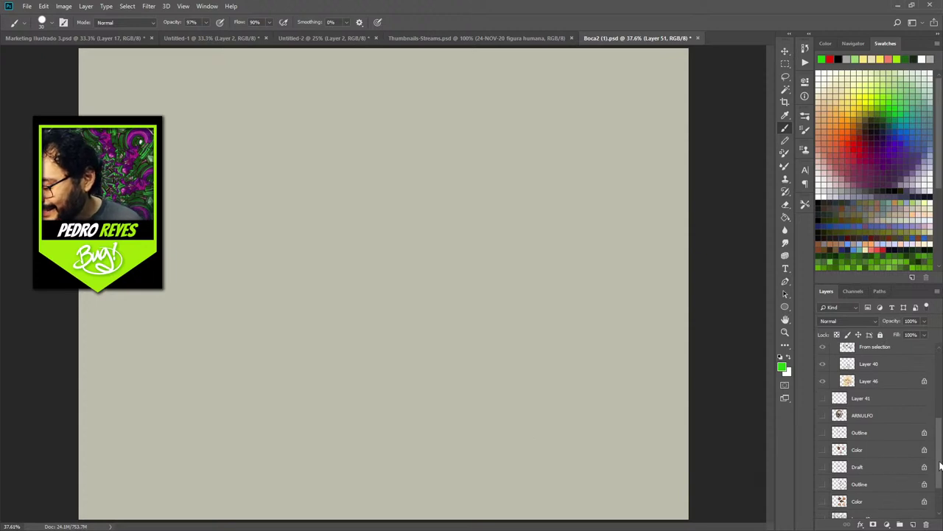
pyautogui.scroll(-2, 883, 468)
pyautogui.click(823, 462)
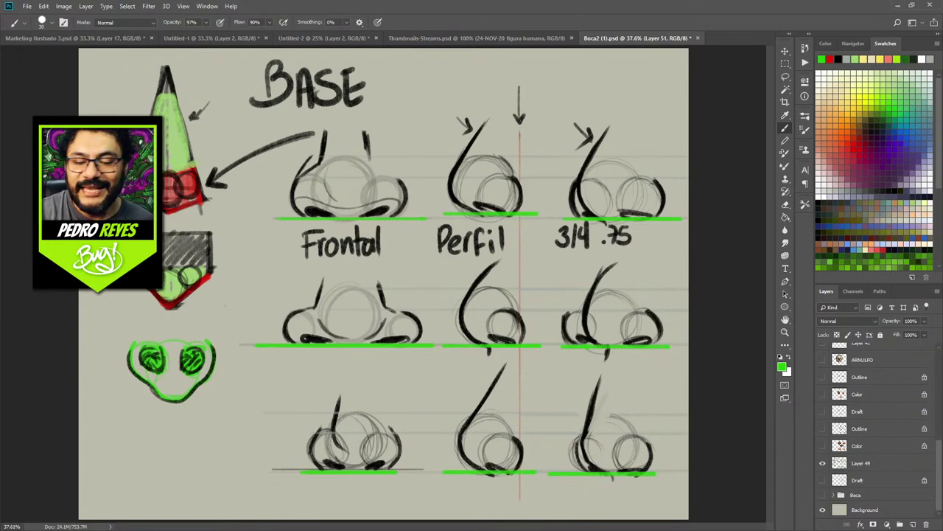
pyautogui.scroll(5, 939, 459)
pyautogui.scroll(3, 939, 459)
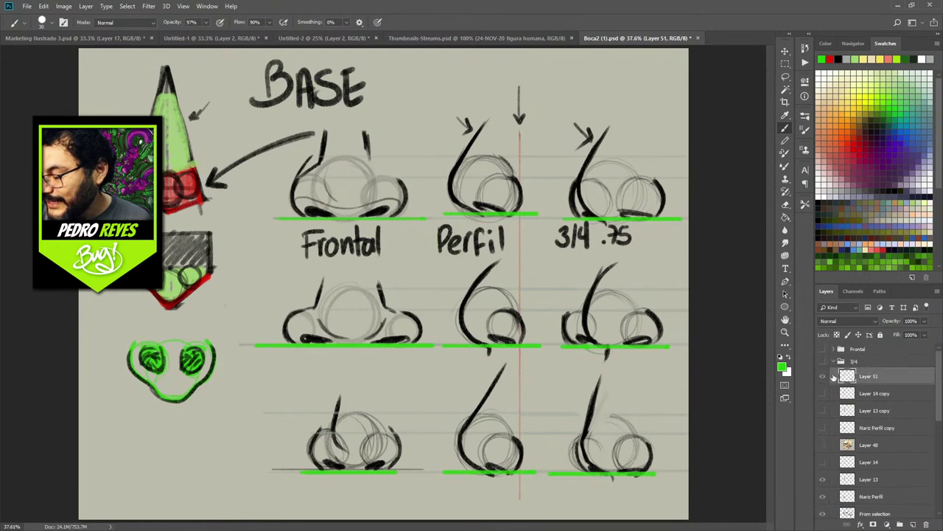
pyautogui.click(823, 361)
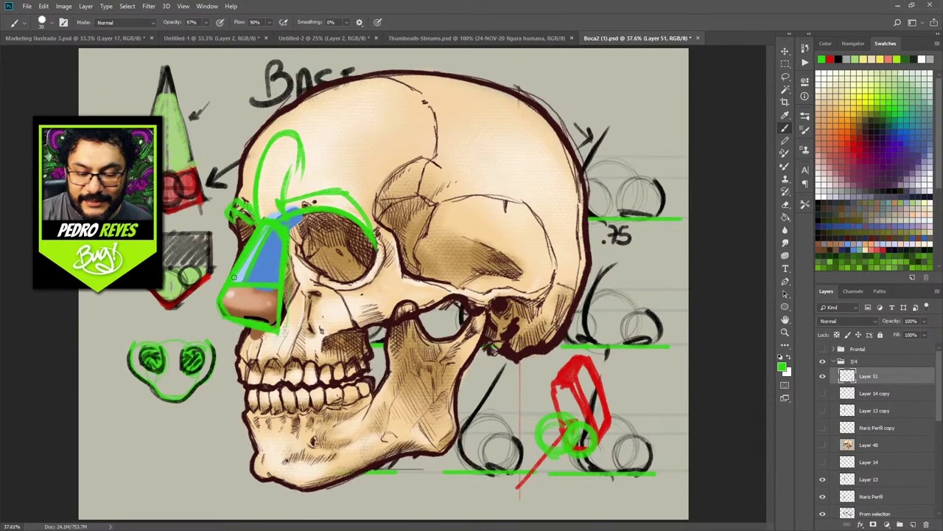
# Circle the nose's bridge and tip in red, along with the matching green and red sections of the cone sketch
pyautogui.click(831, 58)
pyautogui.moveTo(264, 232)
pyautogui.mouseDown()
pyautogui.moveTo(254, 285)
pyautogui.moveTo(278, 235)
pyautogui.moveTo(243, 275)
pyautogui.moveTo(283, 254)
pyautogui.mouseUp()
pyautogui.moveTo(166, 156)
pyautogui.mouseDown()
pyautogui.moveTo(184, 140)
pyautogui.moveTo(179, 151)
pyautogui.moveTo(174, 111)
pyautogui.moveTo(196, 214)
pyautogui.moveTo(200, 201)
pyautogui.mouseUp()
pyautogui.moveTo(270, 297)
pyautogui.mouseDown()
pyautogui.moveTo(217, 306)
pyautogui.moveTo(279, 320)
pyautogui.moveTo(257, 329)
pyautogui.mouseUp()
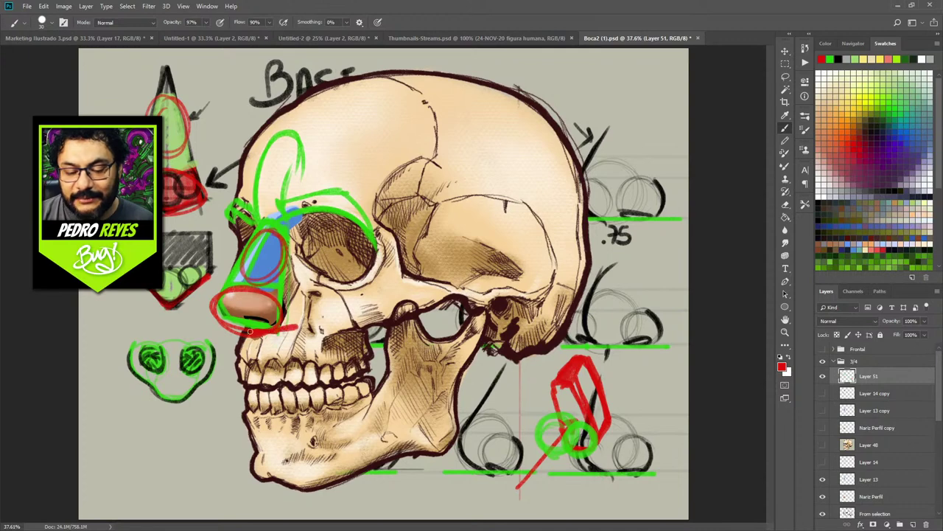
# Draw a red guide line from the nose base to the ear, sketch the ear's curve, and mark the ear hole with strokes radiating from it
pyautogui.moveTo(221, 329)
pyautogui.mouseDown()
pyautogui.moveTo(373, 339)
pyautogui.moveTo(280, 335)
pyautogui.moveTo(368, 331)
pyautogui.mouseUp()
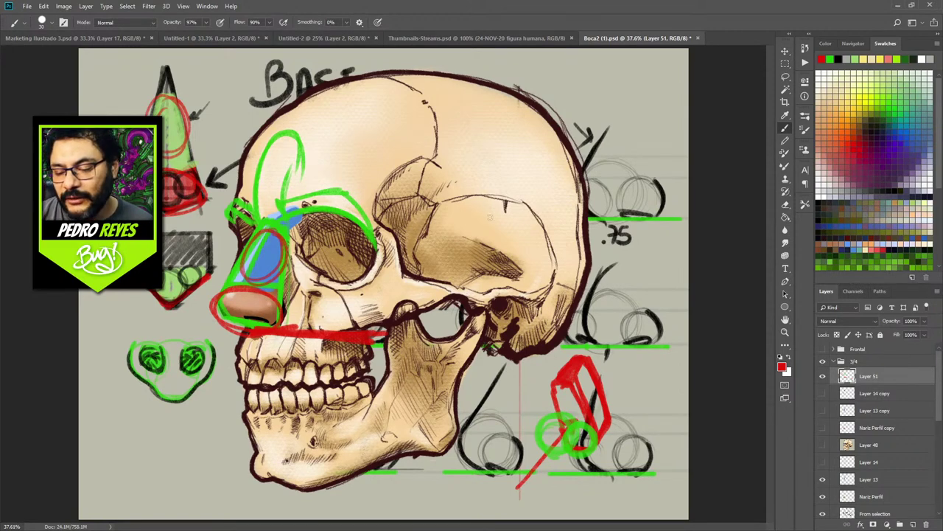
pyautogui.moveTo(482, 259)
pyautogui.mouseDown()
pyautogui.moveTo(490, 228)
pyautogui.moveTo(517, 214)
pyautogui.moveTo(554, 241)
pyautogui.moveTo(539, 310)
pyautogui.moveTo(486, 330)
pyautogui.moveTo(487, 341)
pyautogui.moveTo(529, 317)
pyautogui.moveTo(551, 285)
pyautogui.moveTo(516, 214)
pyautogui.mouseUp()
pyautogui.moveTo(504, 339); pyautogui.dragTo(374, 337)
pyautogui.moveTo(498, 303); pyautogui.dragTo(498, 306)
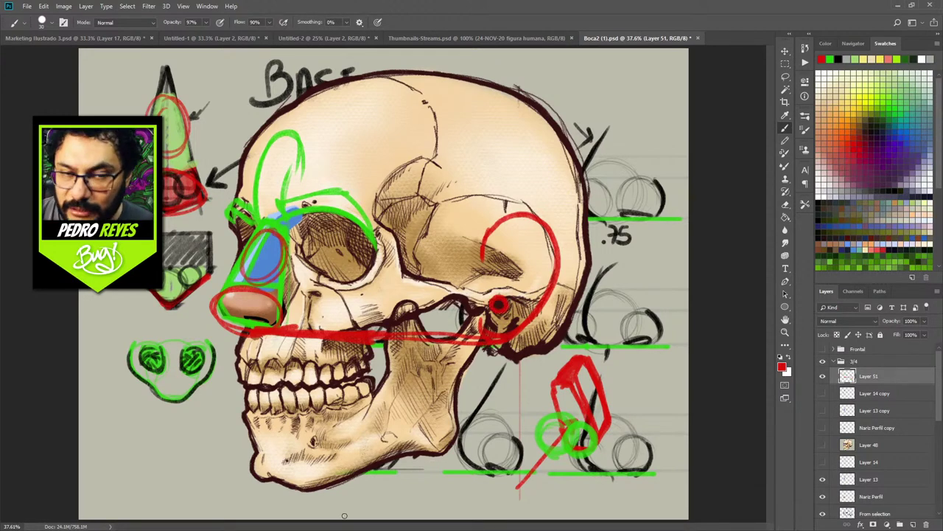
pyautogui.moveTo(532, 269)
pyautogui.mouseDown()
pyautogui.moveTo(521, 288)
pyautogui.moveTo(479, 296)
pyautogui.moveTo(451, 280)
pyautogui.mouseUp()
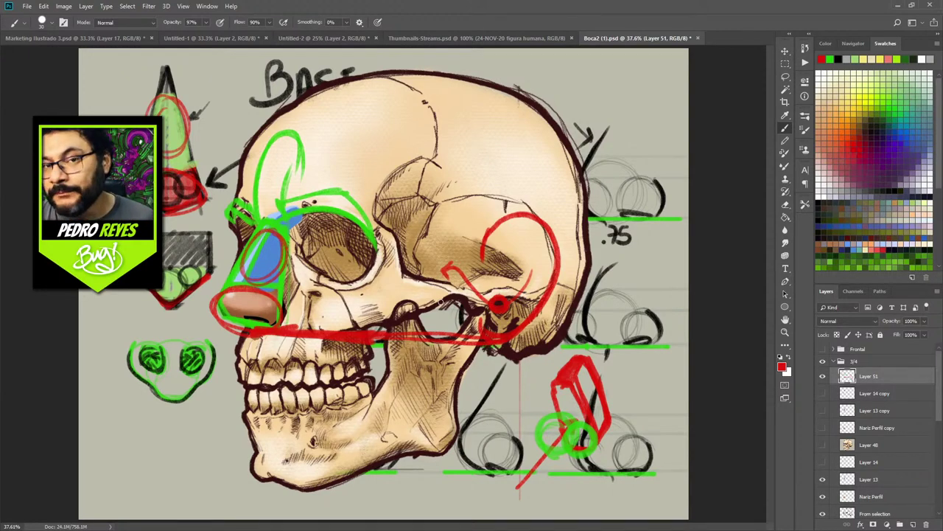
# Hide and collapse the 3/4 group, hide Layer 49, and add a new empty layer at the top of the stack
pyautogui.click(822, 376)
pyautogui.click(822, 376)
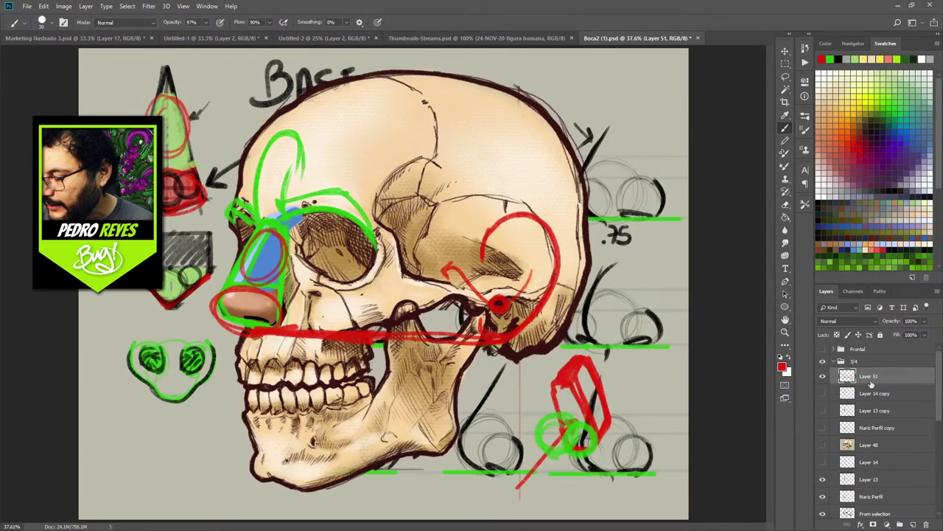
pyautogui.click(823, 360)
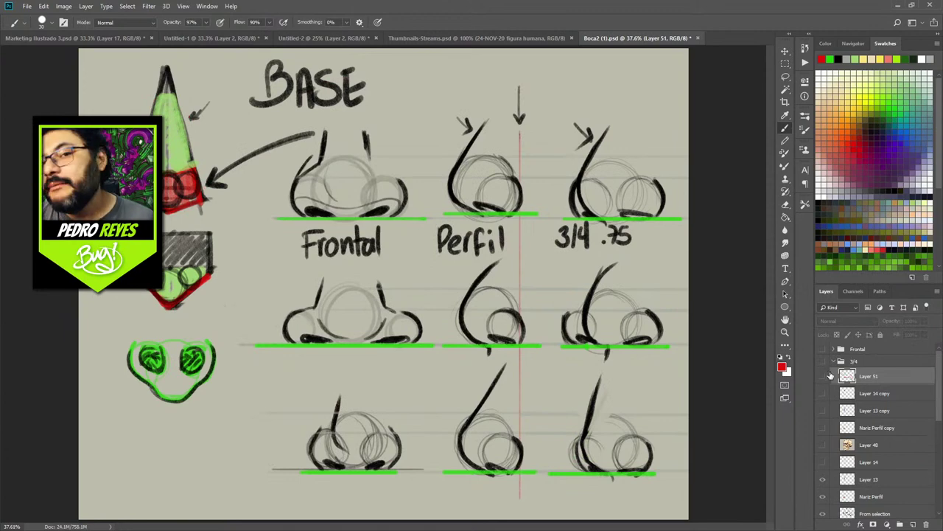
pyautogui.click(833, 362)
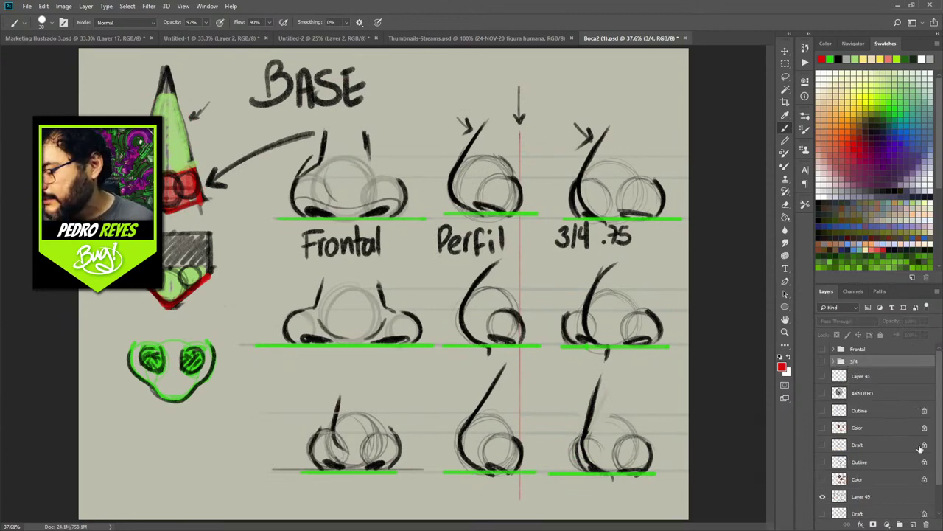
pyautogui.click(823, 496)
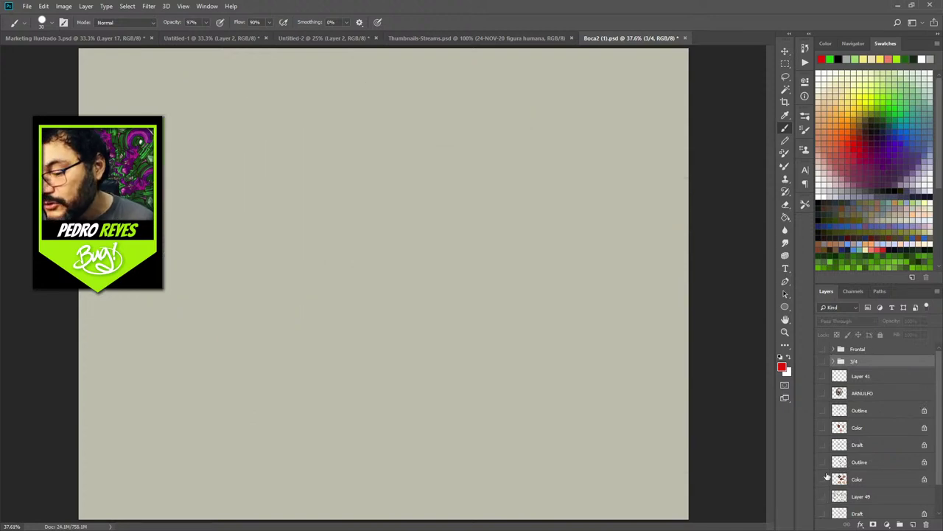
pyautogui.click(913, 524)
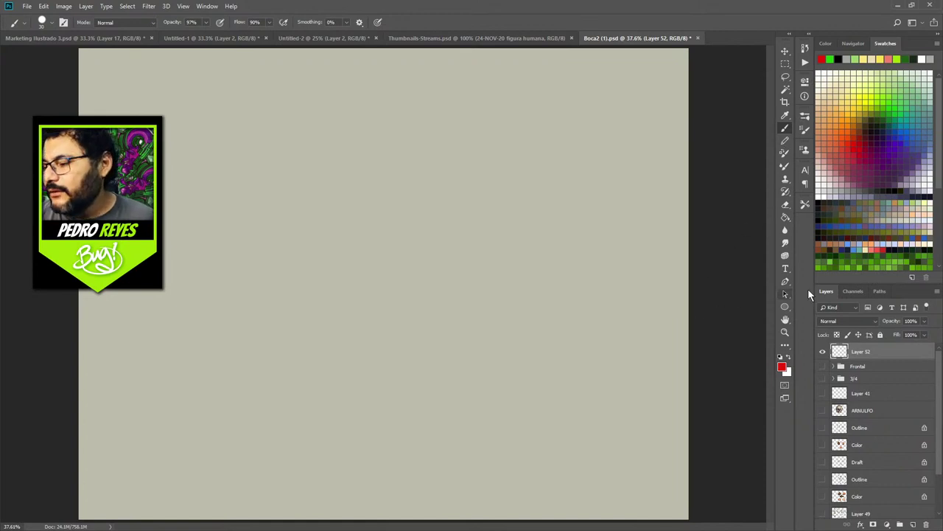
# With a blue brush, sketch a large circle for the skull and a narrower oval inside it for the side of the head
pyautogui.click(852, 246)
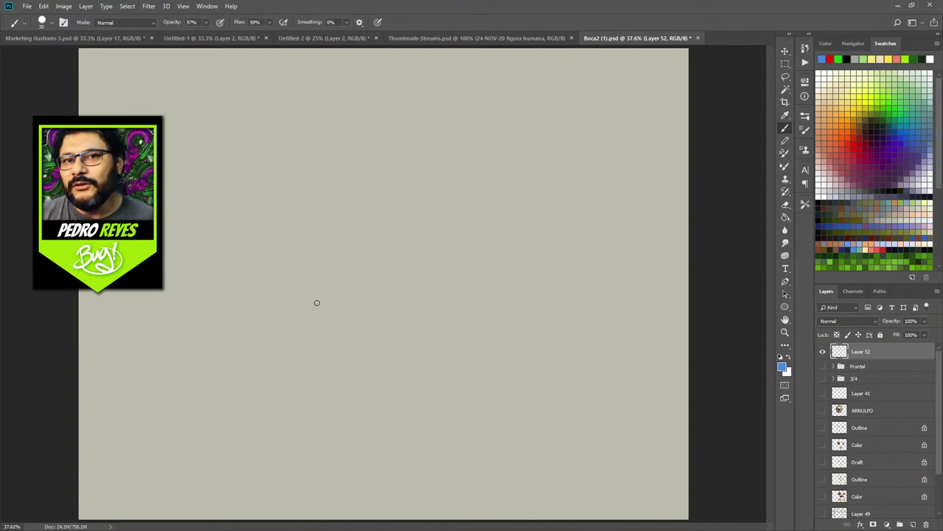
pyautogui.moveTo(332, 155)
pyautogui.mouseDown()
pyautogui.moveTo(449, 264)
pyautogui.moveTo(348, 147)
pyautogui.moveTo(424, 283)
pyautogui.moveTo(368, 132)
pyautogui.moveTo(400, 280)
pyautogui.moveTo(391, 122)
pyautogui.moveTo(384, 285)
pyautogui.moveTo(403, 128)
pyautogui.moveTo(442, 279)
pyautogui.mouseUp()
pyautogui.moveTo(463, 219)
pyautogui.mouseDown()
pyautogui.moveTo(461, 189)
pyautogui.moveTo(443, 165)
pyautogui.moveTo(419, 173)
pyautogui.moveTo(398, 202)
pyautogui.moveTo(410, 185)
pyautogui.moveTo(437, 264)
pyautogui.moveTo(472, 203)
pyautogui.mouseUp()
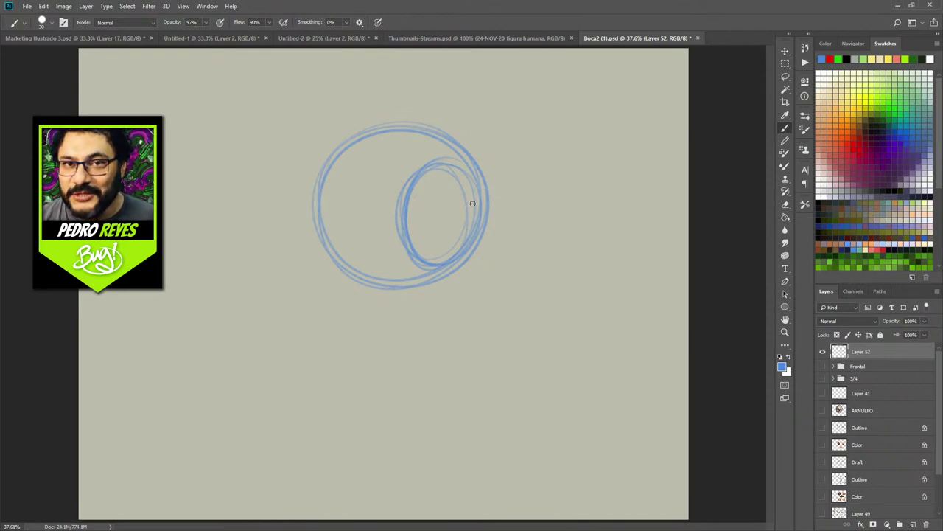
# Draw a horizontal brow line across the skull circle and a vertical line through the side oval
pyautogui.moveTo(483, 216); pyautogui.dragTo(313, 217)
pyautogui.moveTo(487, 215)
pyautogui.mouseDown()
pyautogui.moveTo(327, 213)
pyautogui.moveTo(490, 217)
pyautogui.moveTo(438, 216)
pyautogui.mouseUp()
pyautogui.moveTo(456, 167)
pyautogui.mouseDown()
pyautogui.moveTo(406, 235)
pyautogui.moveTo(440, 266)
pyautogui.moveTo(482, 221)
pyautogui.moveTo(468, 171)
pyautogui.mouseUp()
pyautogui.moveTo(444, 204)
pyautogui.mouseDown()
pyautogui.moveTo(447, 161)
pyautogui.moveTo(447, 259)
pyautogui.moveTo(448, 155)
pyautogui.moveTo(448, 271)
pyautogui.moveTo(446, 174)
pyautogui.moveTo(450, 265)
pyautogui.mouseUp()
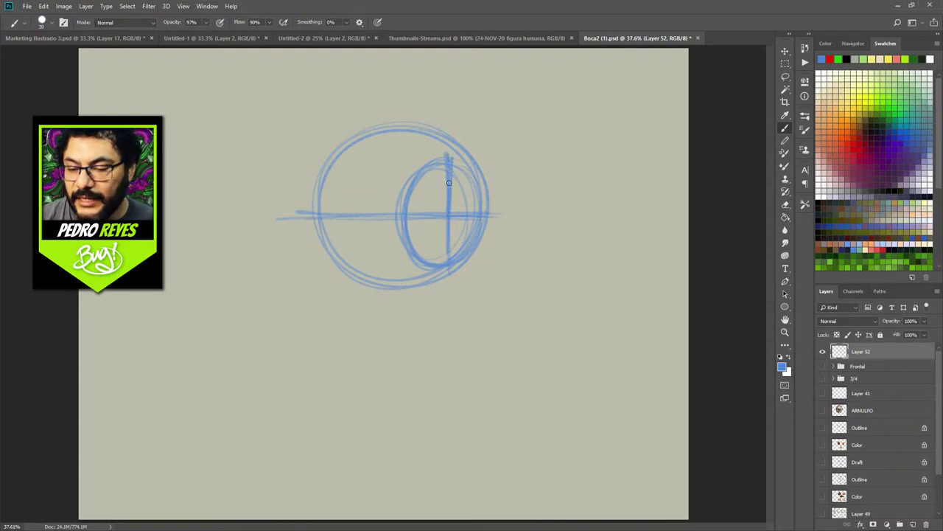
# Draw the face's curved centre line from the side oval's vertical over the forehead and straight down to chin level
pyautogui.moveTo(437, 144); pyautogui.dragTo(356, 130)
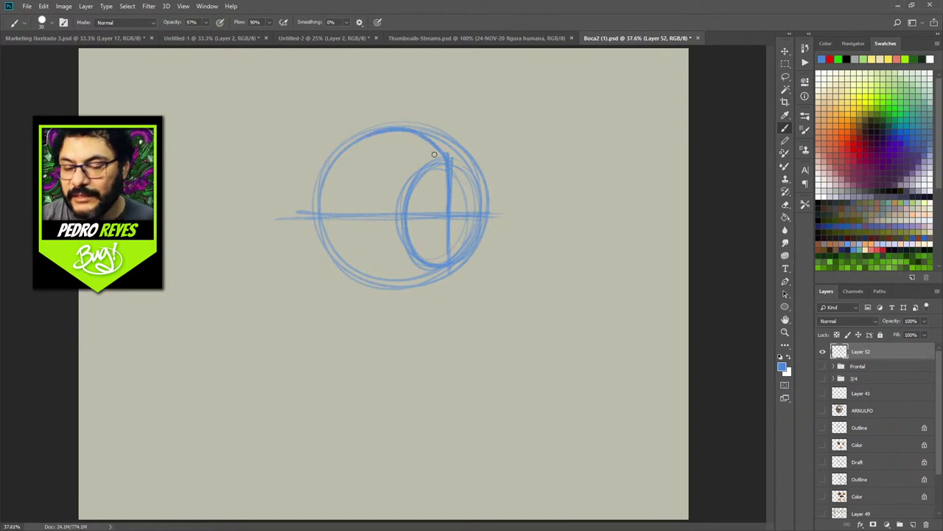
pyautogui.moveTo(390, 130)
pyautogui.mouseDown()
pyautogui.moveTo(365, 140)
pyautogui.moveTo(342, 178)
pyautogui.moveTo(340, 222)
pyautogui.mouseUp()
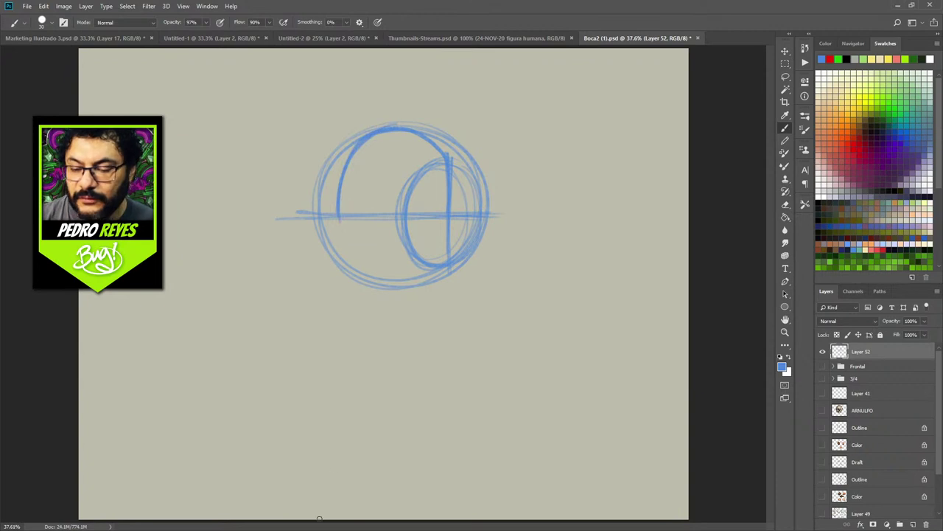
pyautogui.moveTo(339, 202); pyautogui.dragTo(345, 342)
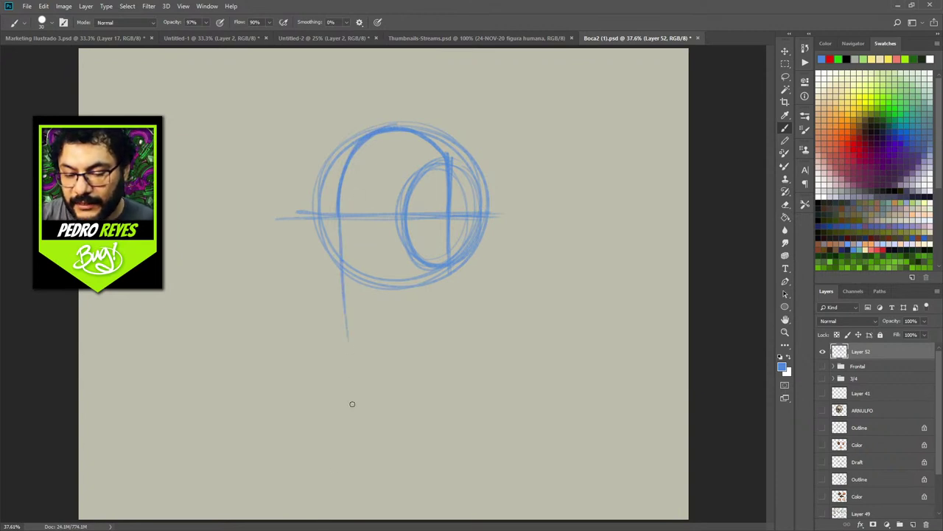
pyautogui.moveTo(337, 197); pyautogui.dragTo(342, 368)
pyautogui.moveTo(344, 310); pyautogui.dragTo(343, 366)
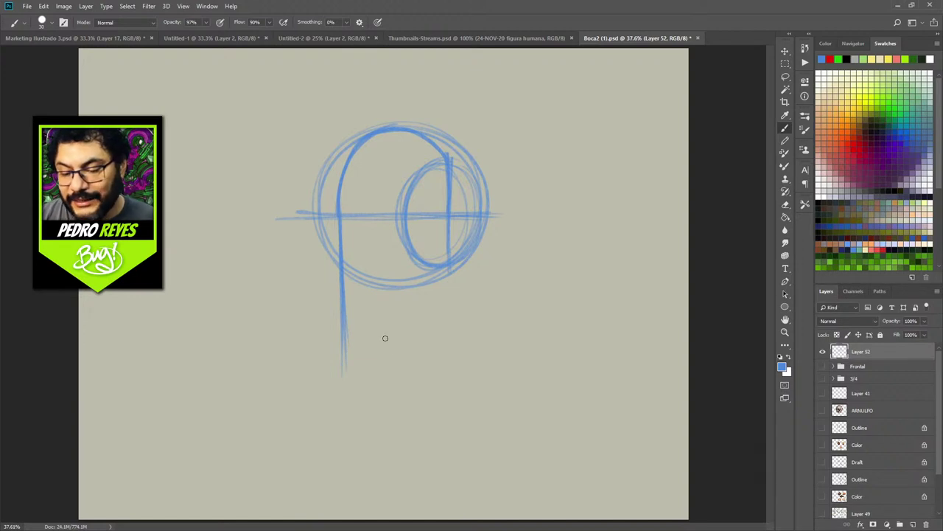
# Sketch the chin, jaw and far cheek below the skull, and reinforce the head's outer contour
pyautogui.moveTo(352, 361)
pyautogui.mouseDown()
pyautogui.moveTo(338, 359)
pyautogui.moveTo(399, 353)
pyautogui.moveTo(346, 358)
pyautogui.mouseUp()
pyautogui.moveTo(449, 224)
pyautogui.mouseDown()
pyautogui.moveTo(450, 288)
pyautogui.moveTo(448, 260)
pyautogui.moveTo(447, 299)
pyautogui.moveTo(427, 329)
pyautogui.moveTo(435, 313)
pyautogui.moveTo(412, 342)
pyautogui.moveTo(345, 357)
pyautogui.mouseUp()
pyautogui.moveTo(314, 222)
pyautogui.mouseDown()
pyautogui.moveTo(336, 352)
pyautogui.moveTo(318, 219)
pyautogui.moveTo(328, 329)
pyautogui.moveTo(315, 230)
pyautogui.moveTo(360, 138)
pyautogui.mouseUp()
pyautogui.moveTo(313, 243)
pyautogui.mouseDown()
pyautogui.moveTo(312, 221)
pyautogui.moveTo(426, 131)
pyautogui.moveTo(495, 188)
pyautogui.mouseUp()
pyautogui.moveTo(461, 149)
pyautogui.mouseDown()
pyautogui.moveTo(485, 175)
pyautogui.moveTo(445, 272)
pyautogui.moveTo(476, 171)
pyautogui.moveTo(343, 136)
pyautogui.mouseUp()
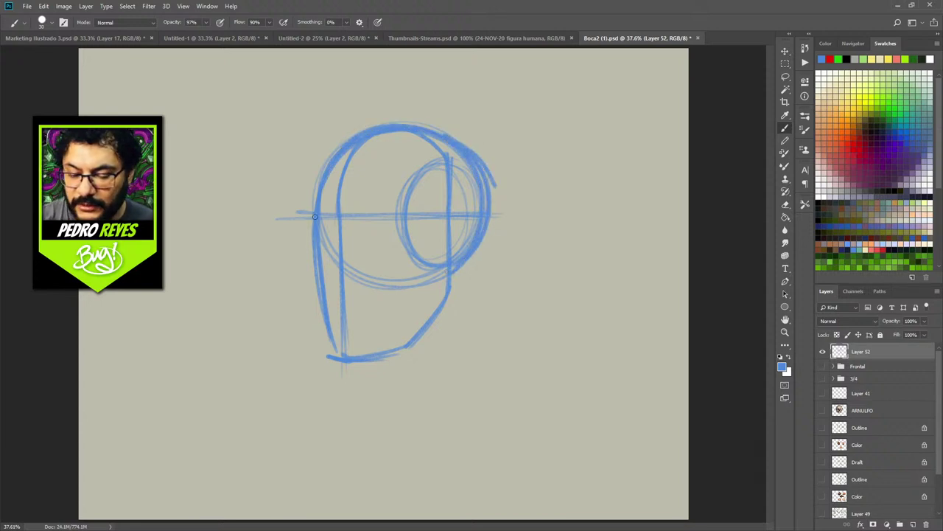
pyautogui.moveTo(332, 351); pyautogui.dragTo(323, 184)
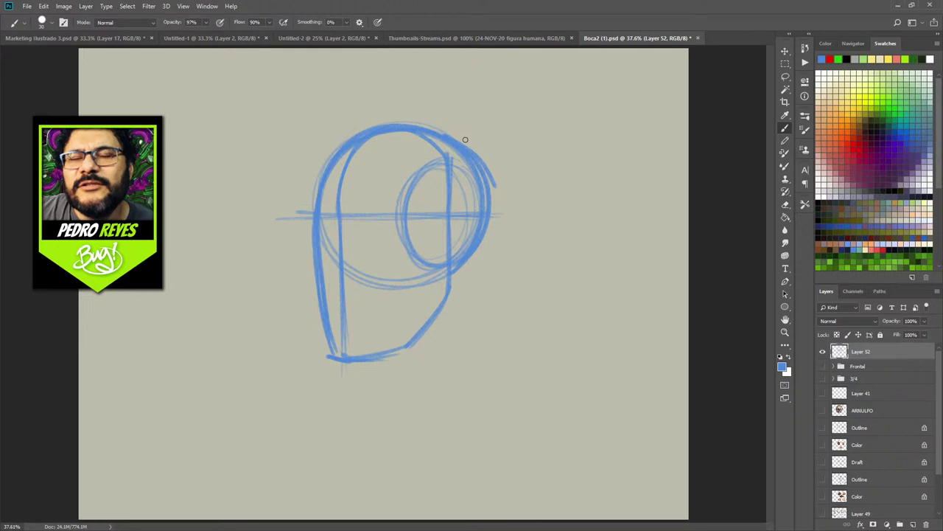
# Add short vertical and diagonal strokes beside the head, and reinforce its horizontal brow line
pyautogui.moveTo(543, 125)
pyautogui.mouseDown()
pyautogui.moveTo(541, 142)
pyautogui.moveTo(579, 135)
pyautogui.mouseUp()
pyautogui.moveTo(537, 170); pyautogui.dragTo(580, 137)
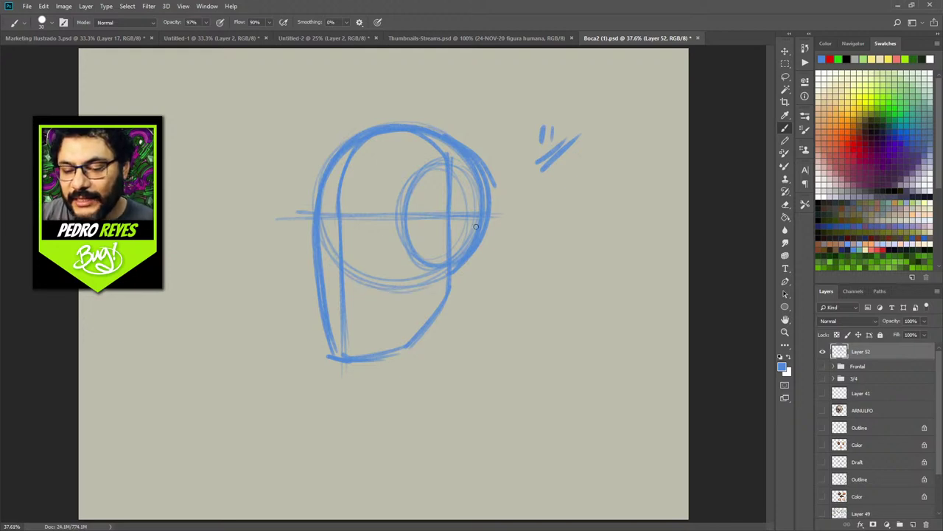
pyautogui.moveTo(305, 219)
pyautogui.mouseDown()
pyautogui.moveTo(462, 217)
pyautogui.moveTo(282, 218)
pyautogui.moveTo(516, 212)
pyautogui.mouseUp()
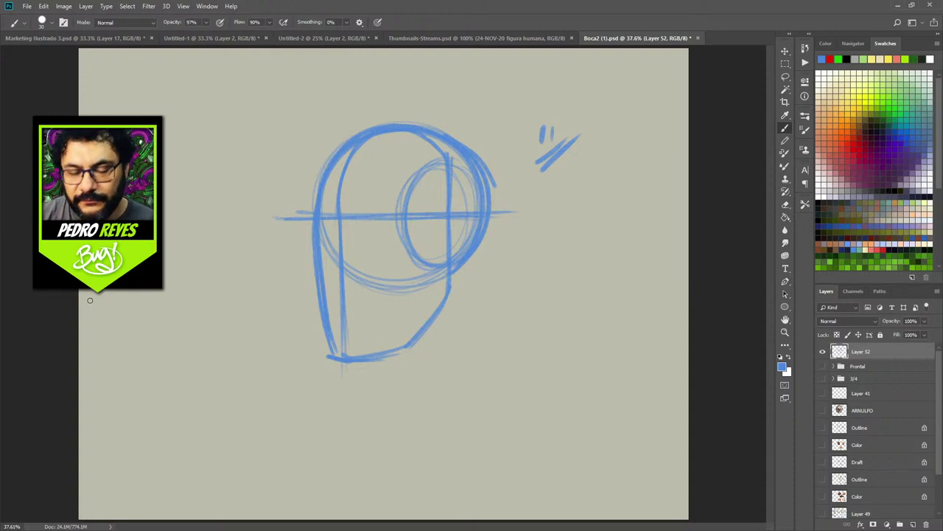
# Sketch a smaller head left of the main one, with skull circle, narrow side oval, brow line and vertical centre line
pyautogui.moveTo(167, 292)
pyautogui.mouseDown()
pyautogui.moveTo(242, 278)
pyautogui.moveTo(215, 297)
pyautogui.mouseUp()
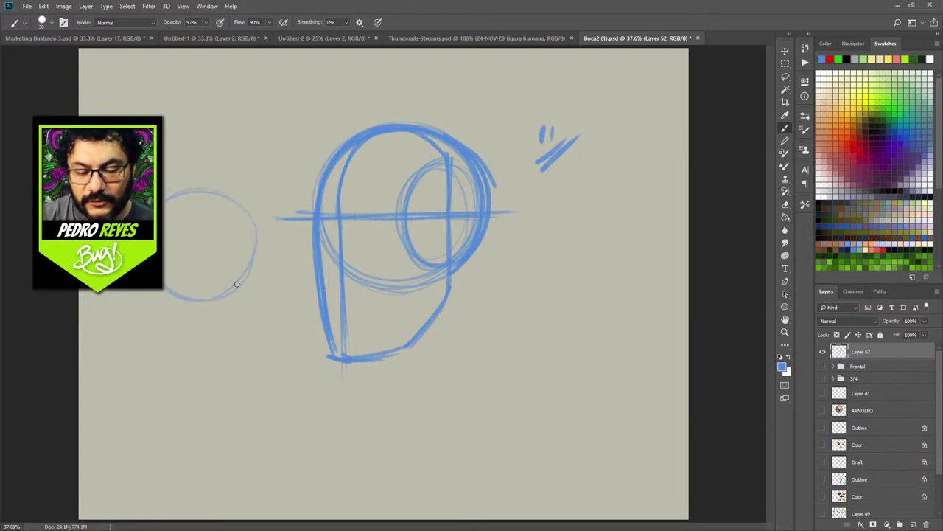
pyautogui.moveTo(241, 215)
pyautogui.mouseDown()
pyautogui.moveTo(251, 267)
pyautogui.moveTo(244, 214)
pyautogui.mouseUp()
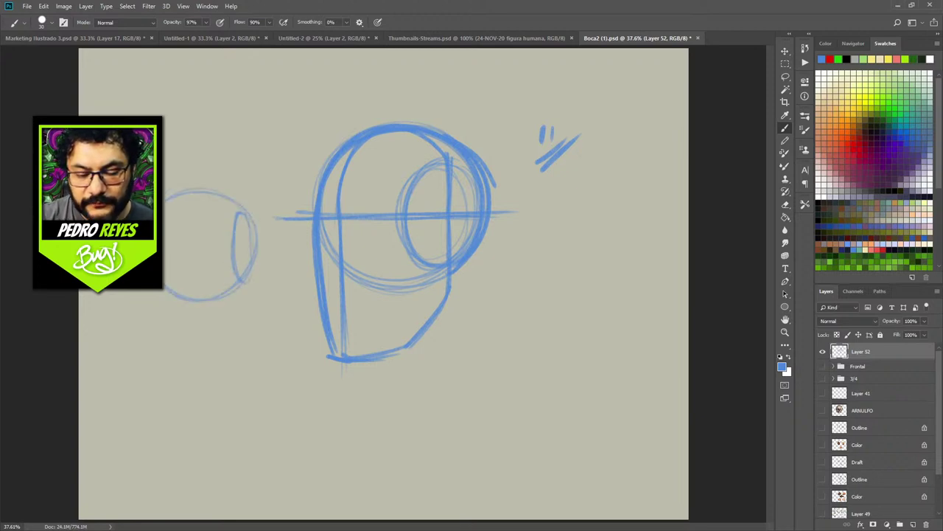
pyautogui.moveTo(166, 255); pyautogui.dragTo(251, 252)
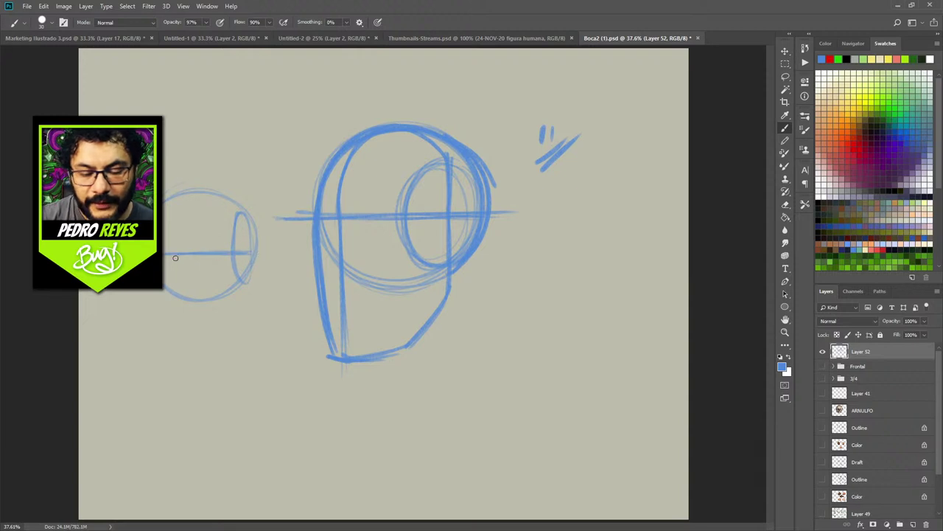
pyautogui.moveTo(179, 257); pyautogui.dragTo(180, 343)
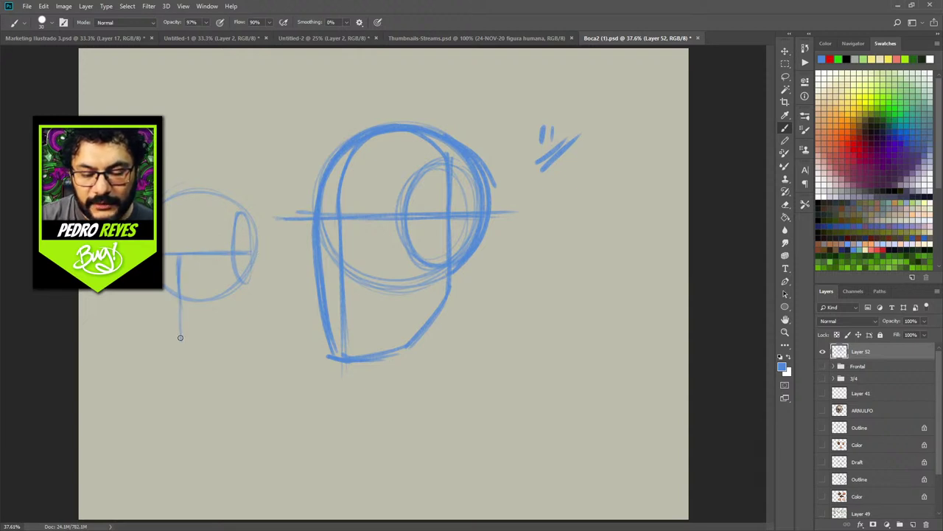
# Add the chin and jaw to the small left head and darken its skull outline
pyautogui.moveTo(157, 291)
pyautogui.mouseDown()
pyautogui.moveTo(162, 348)
pyautogui.moveTo(218, 340)
pyautogui.mouseUp()
pyautogui.moveTo(240, 294)
pyautogui.mouseDown()
pyautogui.moveTo(247, 263)
pyautogui.moveTo(243, 300)
pyautogui.moveTo(215, 344)
pyautogui.mouseUp()
pyautogui.moveTo(156, 312); pyautogui.dragTo(171, 341)
pyautogui.moveTo(166, 202)
pyautogui.mouseDown()
pyautogui.moveTo(230, 195)
pyautogui.moveTo(197, 193)
pyautogui.moveTo(236, 204)
pyautogui.moveTo(255, 246)
pyautogui.mouseUp()
pyautogui.moveTo(240, 200); pyautogui.dragTo(252, 268)
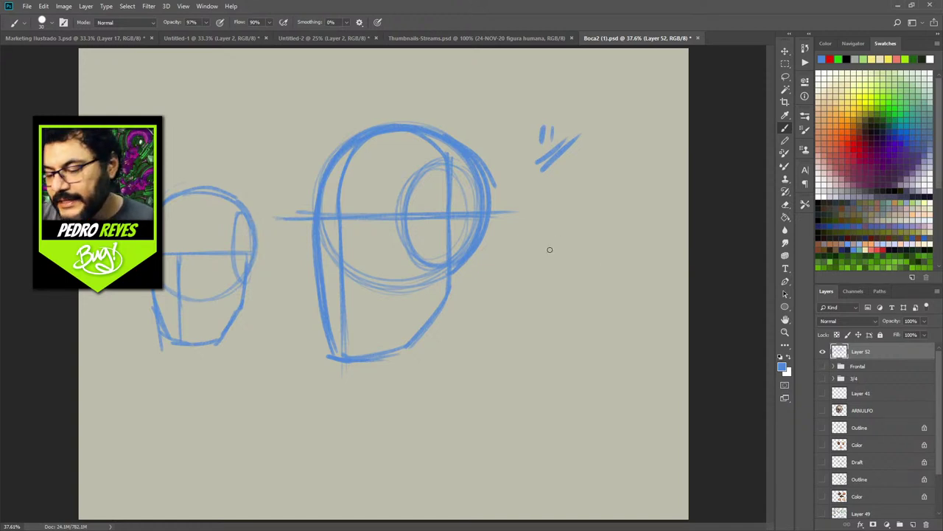
# Sketch a small profile head right of the main one, with round skull, face, jaw, neck and slanted neck base
pyautogui.moveTo(539, 252)
pyautogui.mouseDown()
pyautogui.moveTo(611, 292)
pyautogui.moveTo(531, 269)
pyautogui.moveTo(618, 276)
pyautogui.moveTo(539, 294)
pyautogui.mouseUp()
pyautogui.moveTo(528, 261); pyautogui.dragTo(532, 346)
pyautogui.moveTo(527, 280)
pyautogui.mouseDown()
pyautogui.moveTo(532, 348)
pyautogui.moveTo(574, 337)
pyautogui.moveTo(581, 308)
pyautogui.moveTo(535, 244)
pyautogui.moveTo(545, 234)
pyautogui.moveTo(628, 264)
pyautogui.moveTo(582, 311)
pyautogui.mouseUp()
pyautogui.moveTo(605, 233); pyautogui.dragTo(589, 317)
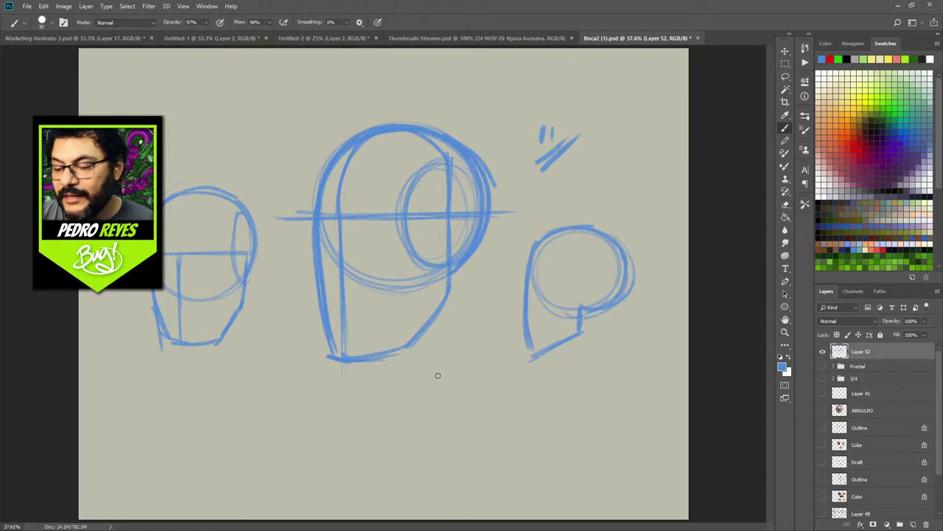
pyautogui.moveTo(528, 353)
pyautogui.mouseDown()
pyautogui.moveTo(567, 342)
pyautogui.moveTo(569, 372)
pyautogui.mouseUp()
pyautogui.moveTo(609, 310); pyautogui.dragTo(614, 340)
pyautogui.moveTo(623, 340); pyautogui.dragTo(538, 396)
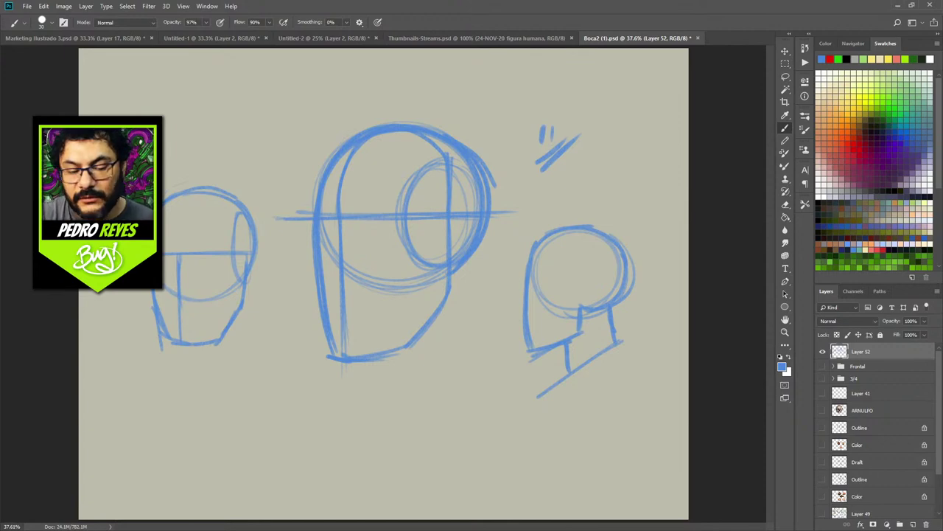
# Reinforce the brow lines of the left and central heads, and add a side circle and brow line to the profile head
pyautogui.moveTo(164, 252); pyautogui.dragTo(262, 253)
pyautogui.moveTo(295, 216); pyautogui.dragTo(520, 216)
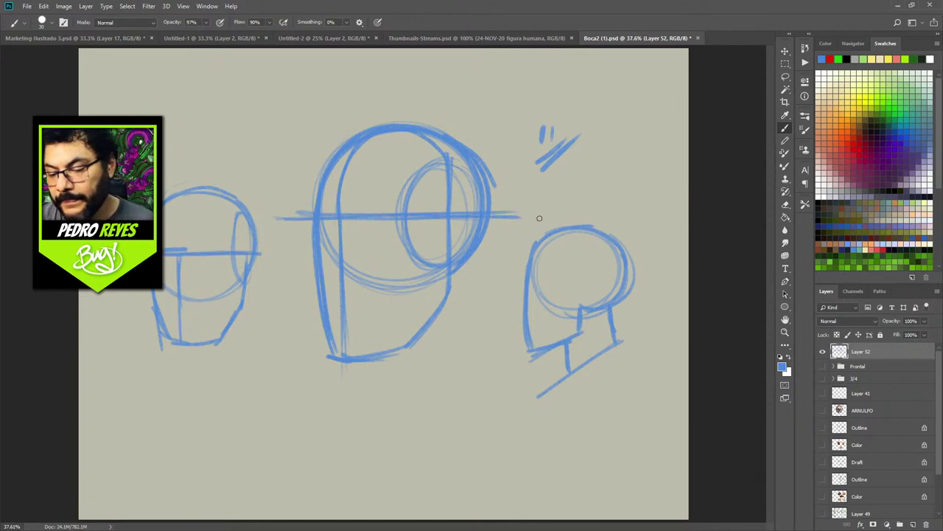
pyautogui.moveTo(582, 254); pyautogui.dragTo(610, 291)
pyautogui.moveTo(560, 265); pyautogui.dragTo(568, 258)
pyautogui.moveTo(514, 277); pyautogui.dragTo(659, 276)
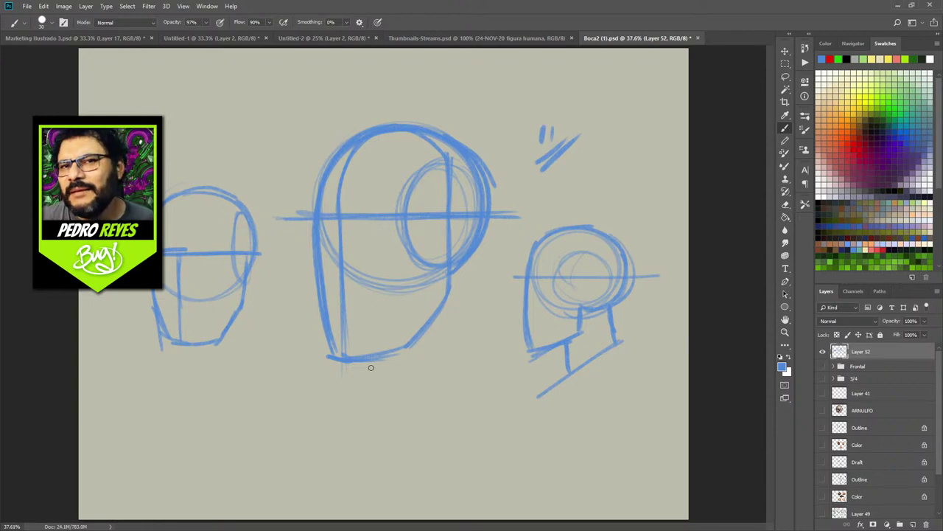
# Switch to red and draw a straight horizontal nose-base line at the bottom of the skull circle on all three heads
pyautogui.click(831, 60)
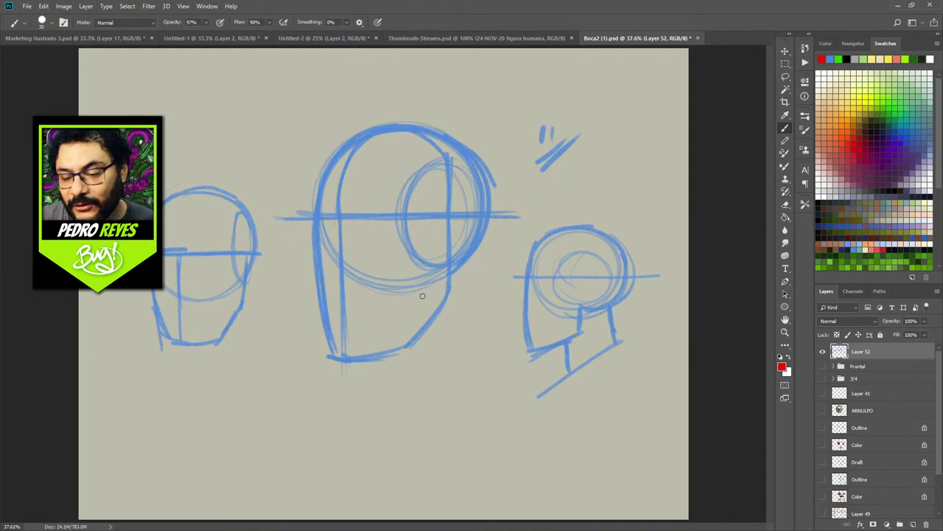
pyautogui.press('shift')
pyautogui.keyDown('shift'); pyautogui.click(456, 288); pyautogui.keyUp('shift')
pyautogui.click(189, 299)
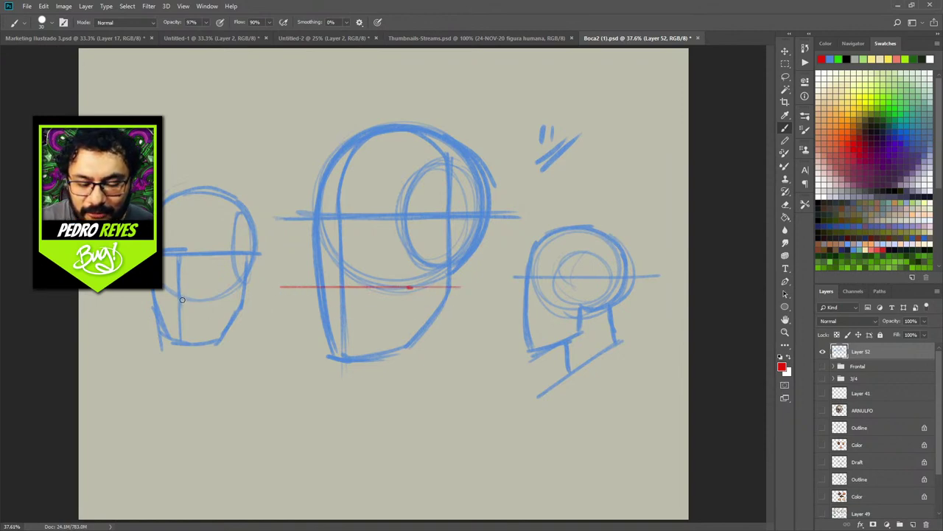
pyautogui.keyDown('shift'); pyautogui.click(128, 299); pyautogui.keyUp('shift')
pyautogui.keyDown('shift'); pyautogui.click(270, 298); pyautogui.keyUp('shift')
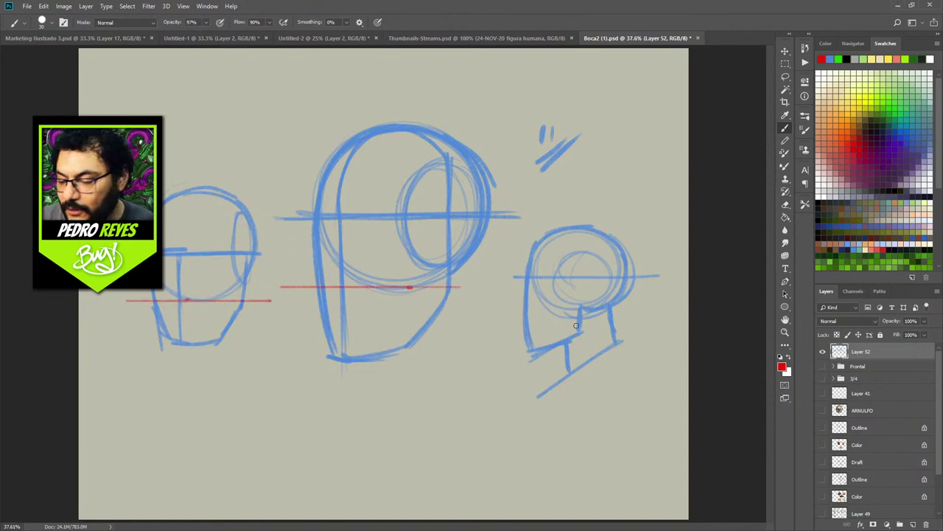
pyautogui.click(578, 314)
pyautogui.press('shift')
pyautogui.keyDown('shift'); pyautogui.click(479, 312); pyautogui.keyUp('shift')
pyautogui.keyDown('shift'); pyautogui.click(667, 313); pyautogui.keyUp('shift')
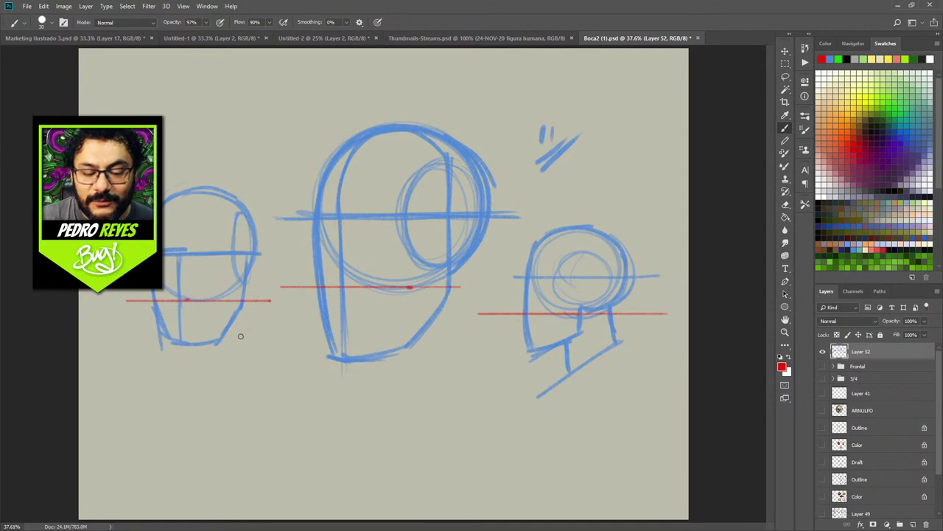
# Draw a red nose-tip circle just above the nose-base line on each head, and a short cross stroke in the central one
pyautogui.moveTo(193, 290)
pyautogui.mouseDown()
pyautogui.moveTo(168, 295)
pyautogui.moveTo(187, 290)
pyautogui.mouseUp()
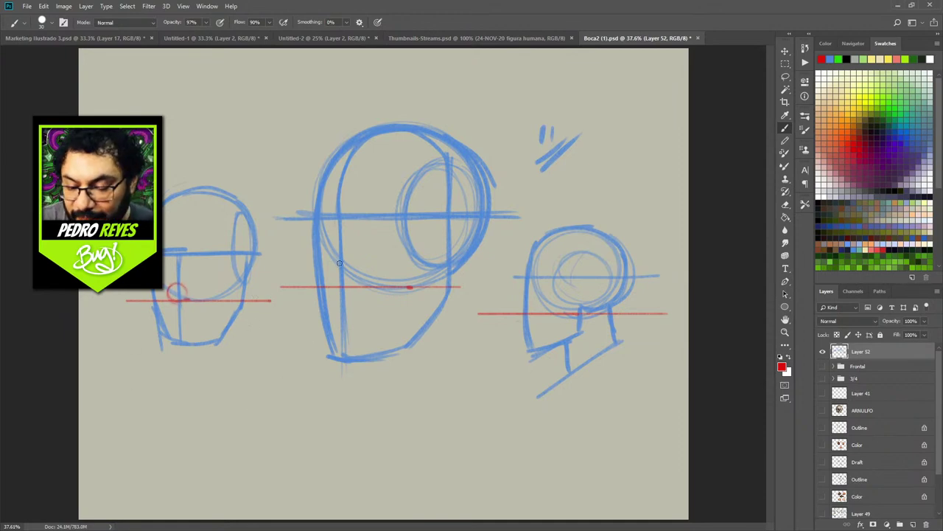
pyautogui.moveTo(350, 281)
pyautogui.mouseDown()
pyautogui.moveTo(341, 260)
pyautogui.moveTo(324, 272)
pyautogui.moveTo(343, 264)
pyautogui.moveTo(324, 258)
pyautogui.moveTo(337, 255)
pyautogui.mouseUp()
pyautogui.moveTo(519, 302)
pyautogui.mouseDown()
pyautogui.moveTo(508, 311)
pyautogui.moveTo(511, 300)
pyautogui.moveTo(520, 311)
pyautogui.mouseUp()
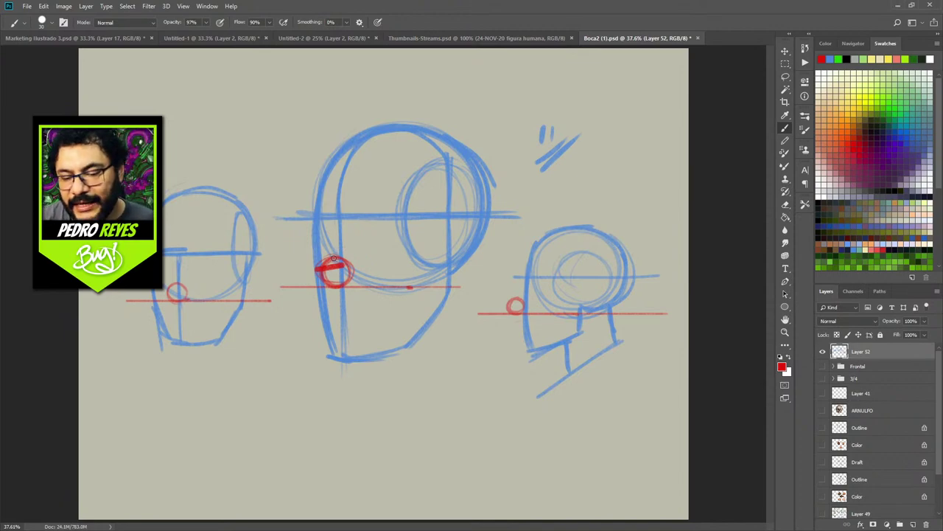
pyautogui.moveTo(318, 267); pyautogui.dragTo(348, 264)
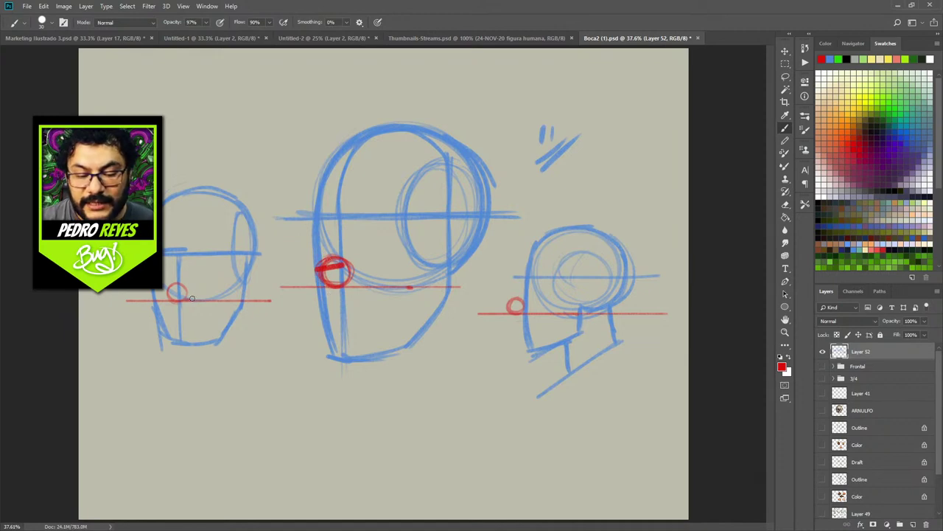
# Add smaller red nostril circles to the noses of all three heads, and shift the whole sketch slightly to the right
pyautogui.moveTo(188, 289); pyautogui.dragTo(171, 292)
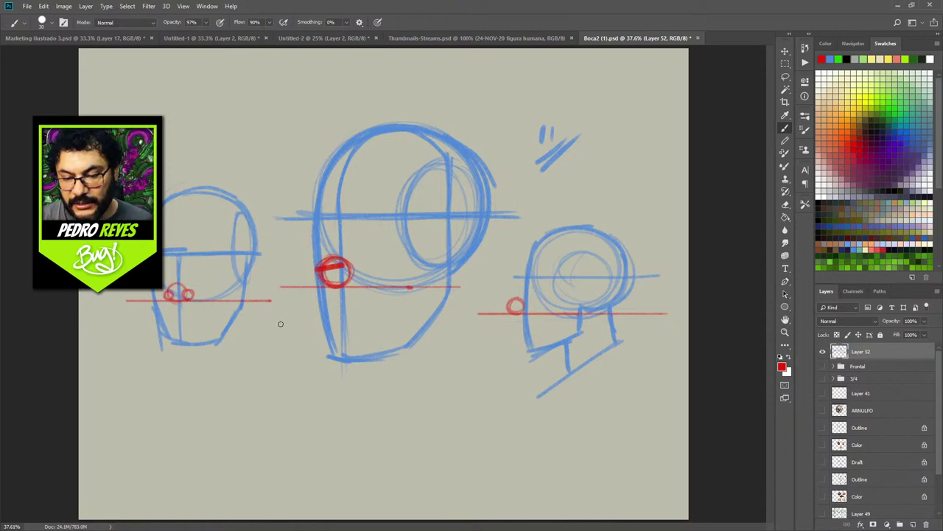
pyautogui.press('v')
pyautogui.moveTo(285, 316); pyautogui.dragTo(307, 316)
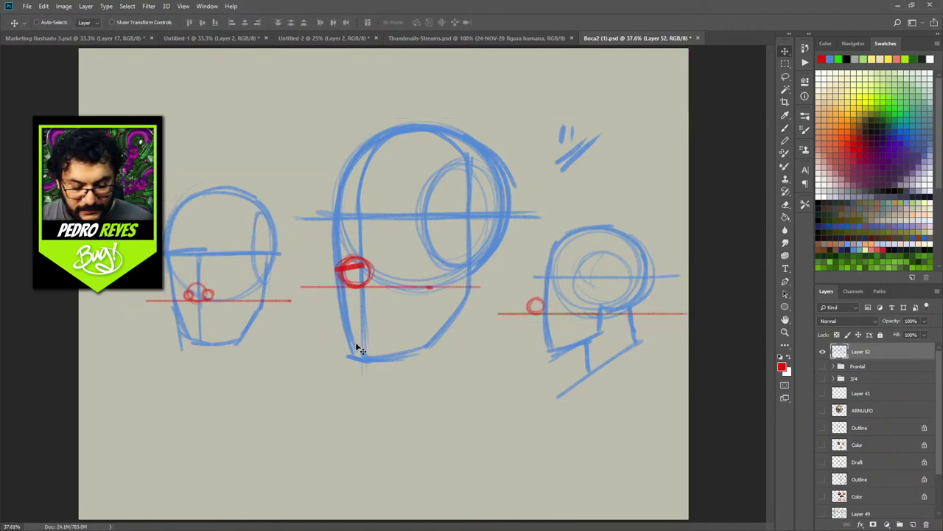
pyautogui.press('b')
pyautogui.moveTo(361, 264)
pyautogui.mouseDown()
pyautogui.moveTo(363, 280)
pyautogui.moveTo(373, 283)
pyautogui.moveTo(369, 267)
pyautogui.moveTo(378, 283)
pyautogui.moveTo(351, 280)
pyautogui.mouseUp()
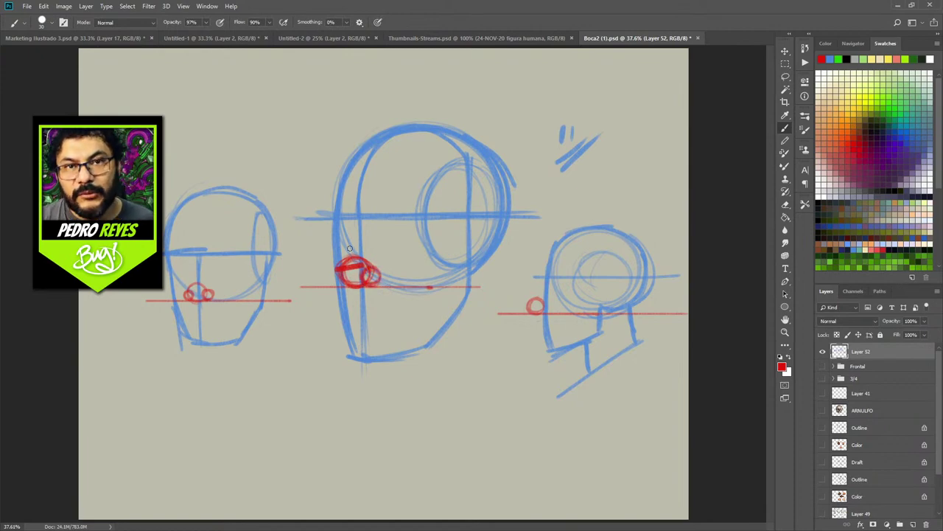
pyautogui.moveTo(543, 305)
pyautogui.mouseDown()
pyautogui.moveTo(535, 309)
pyautogui.moveTo(544, 303)
pyautogui.moveTo(543, 313)
pyautogui.mouseUp()
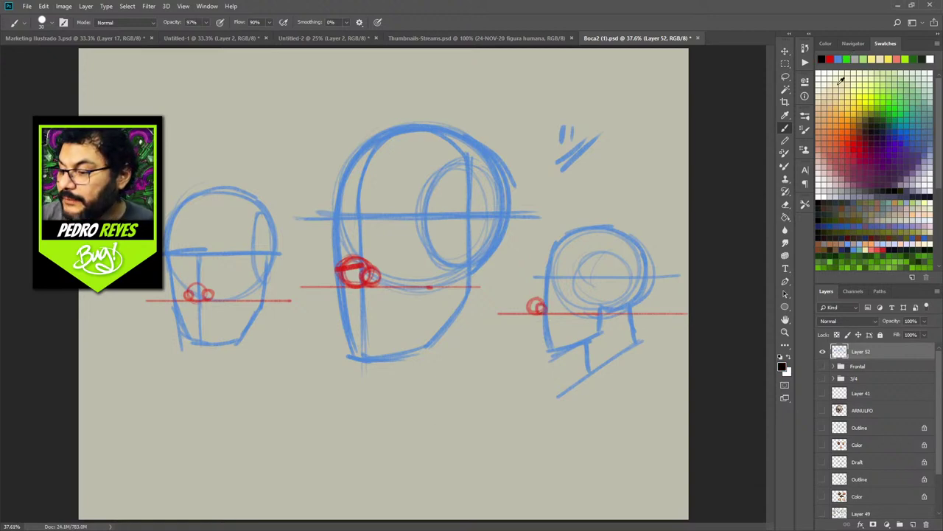
# Choose the BUG! Inker brush and ink the nose tip and bridge of the central head in black
pyautogui.click(806, 117)
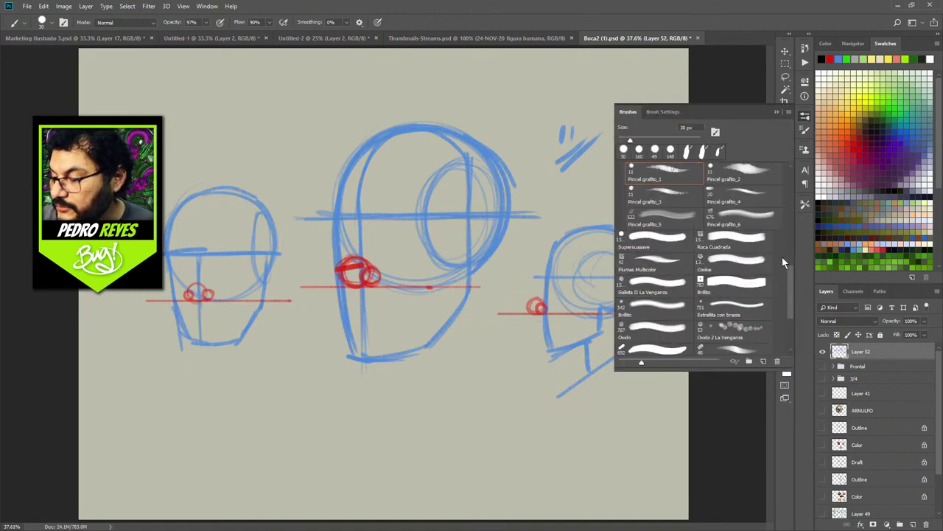
pyautogui.moveTo(788, 274); pyautogui.dragTo(793, 210)
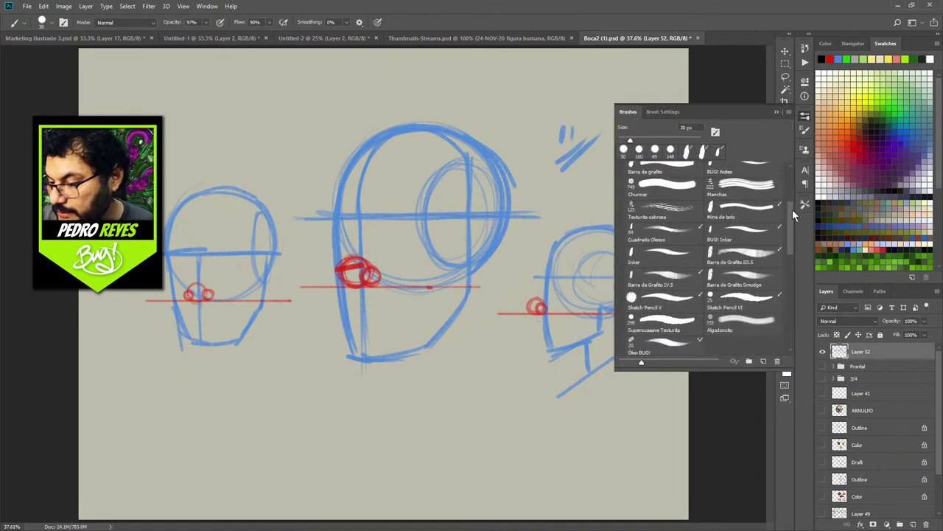
pyautogui.click(739, 235)
pyautogui.click(809, 118)
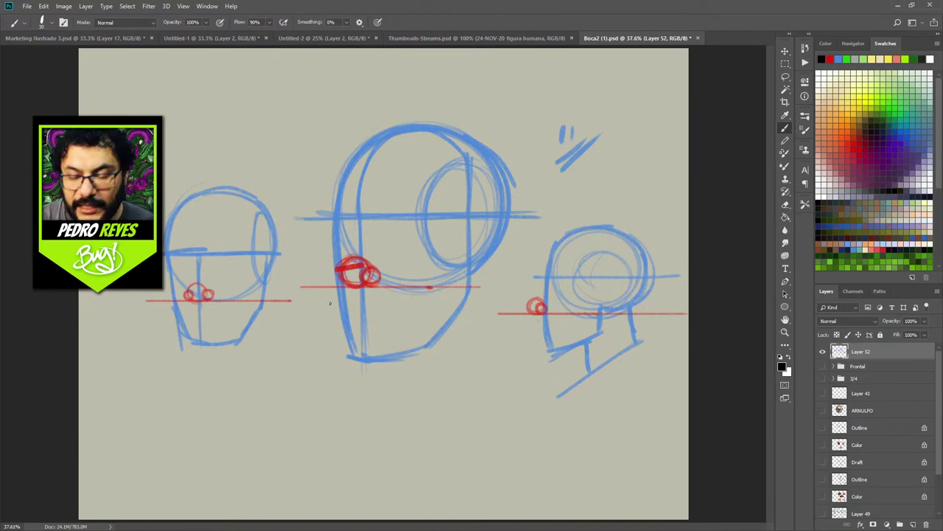
pyautogui.moveTo(341, 277)
pyautogui.mouseDown()
pyautogui.moveTo(348, 286)
pyautogui.moveTo(341, 273)
pyautogui.mouseUp()
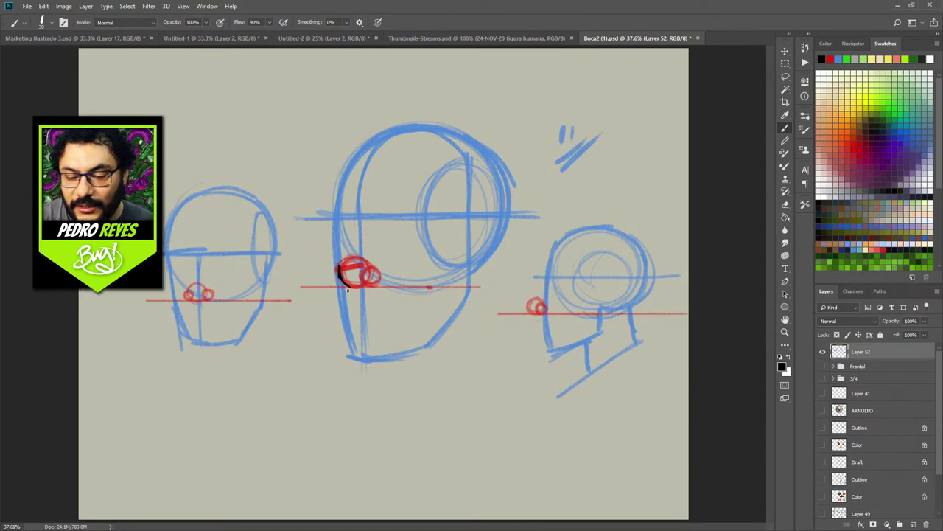
pyautogui.moveTo(340, 271); pyautogui.dragTo(354, 235)
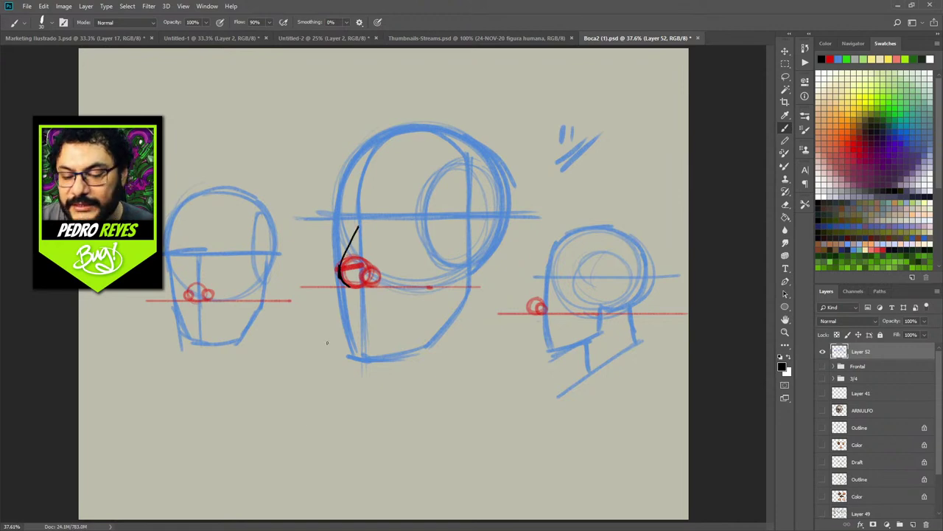
pyautogui.moveTo(341, 269); pyautogui.dragTo(359, 227)
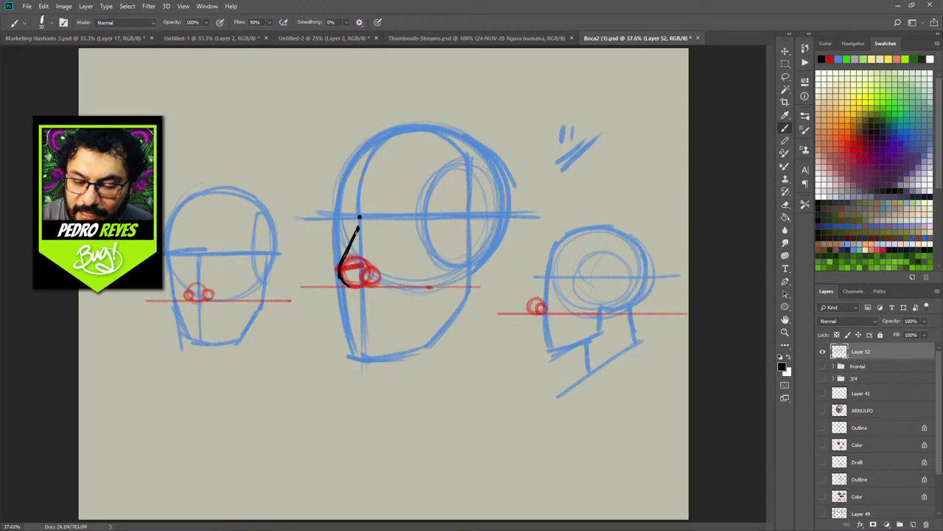
# Ink both eyebrows and the underside and nostril wing of the nose on the central head
pyautogui.moveTo(338, 217)
pyautogui.mouseDown()
pyautogui.moveTo(359, 219)
pyautogui.moveTo(333, 226)
pyautogui.mouseUp()
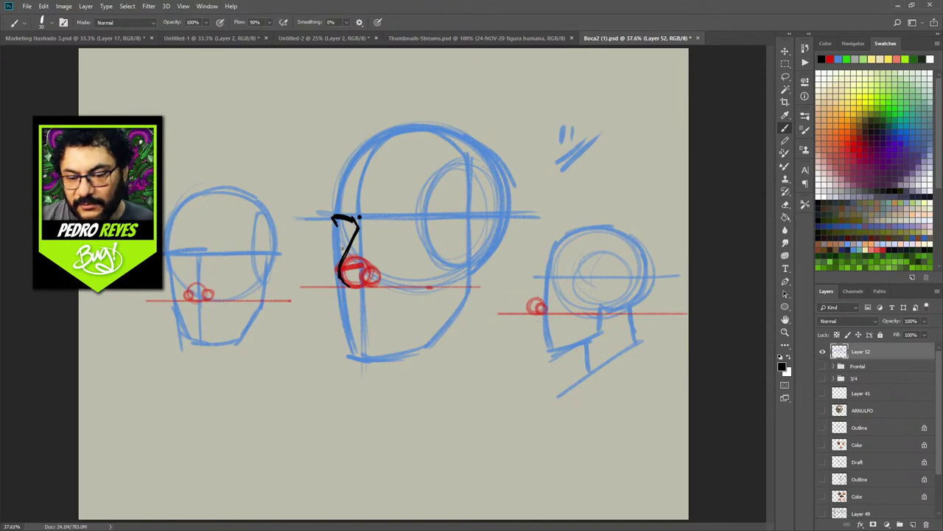
pyautogui.moveTo(358, 219); pyautogui.dragTo(345, 249)
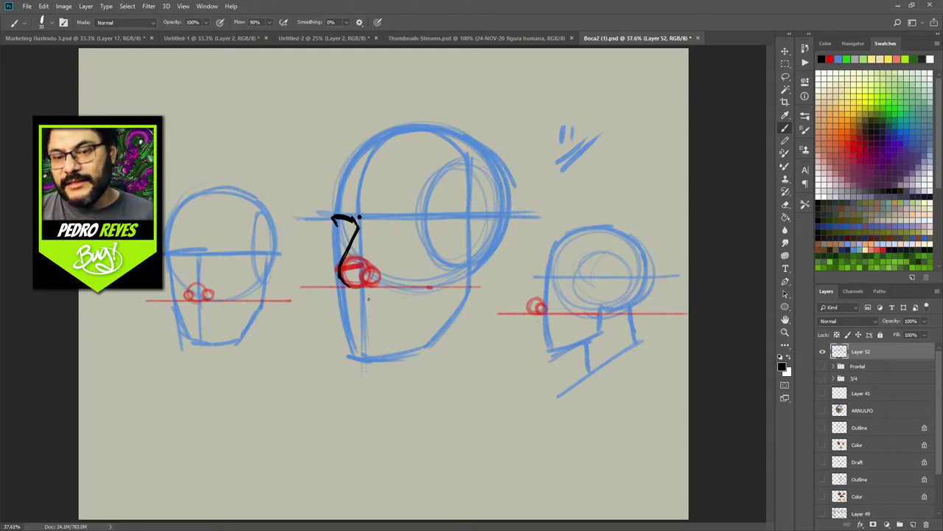
pyautogui.moveTo(357, 217)
pyautogui.mouseDown()
pyautogui.moveTo(334, 221)
pyautogui.moveTo(405, 218)
pyautogui.moveTo(424, 229)
pyautogui.mouseUp()
pyautogui.moveTo(337, 274)
pyautogui.mouseDown()
pyautogui.moveTo(360, 286)
pyautogui.moveTo(359, 296)
pyautogui.moveTo(377, 271)
pyautogui.mouseUp()
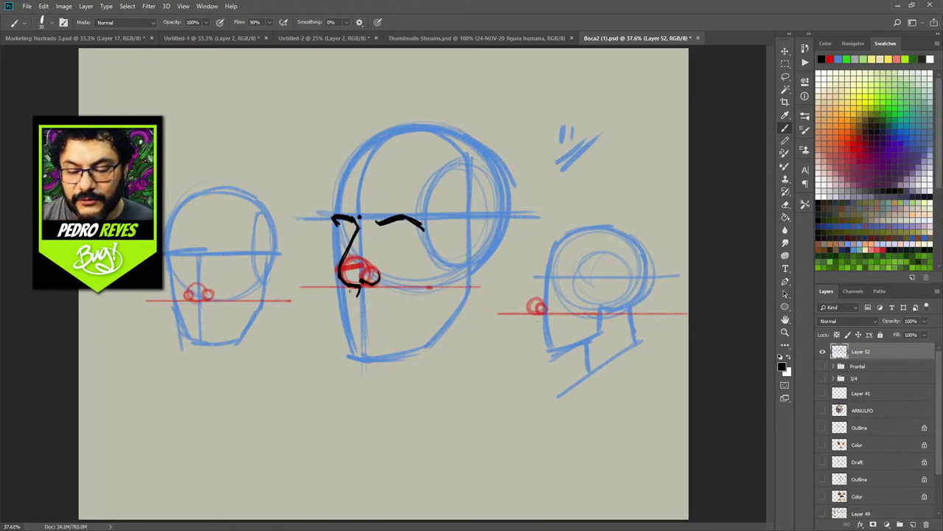
# Ink the nostril wings and the slanted nose bridge of the left head over its red guide circles
pyautogui.press('z')
pyautogui.moveTo(207, 294); pyautogui.dragTo(391, 289)
pyautogui.scroll(4, 390, 290)
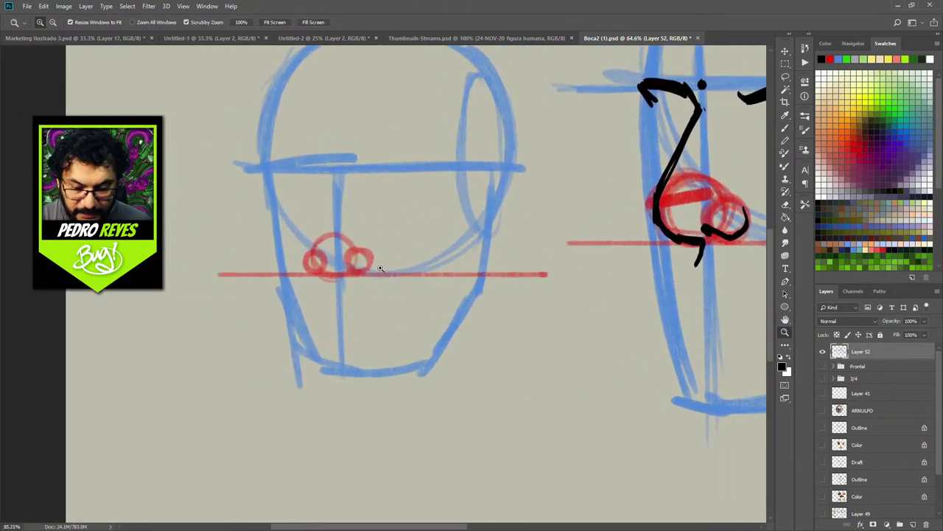
pyautogui.press('b')
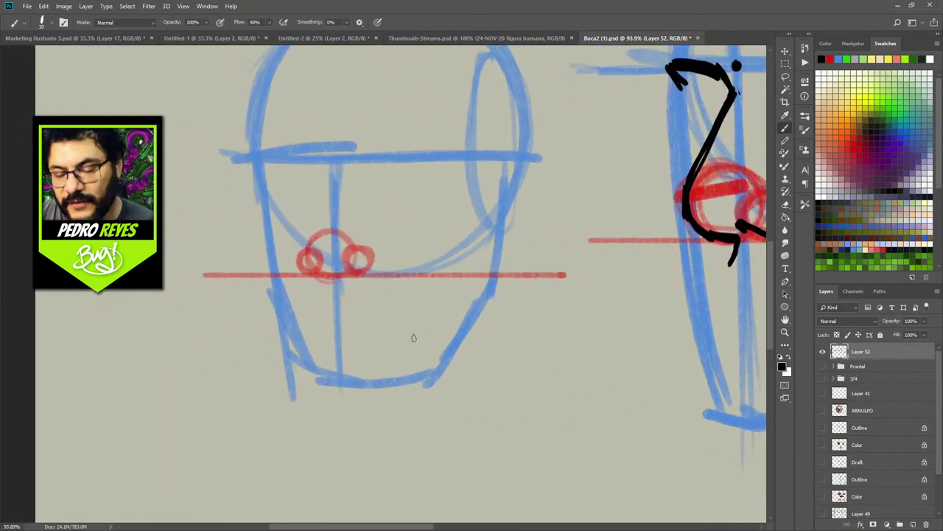
pyautogui.moveTo(306, 265)
pyautogui.mouseDown()
pyautogui.moveTo(361, 273)
pyautogui.moveTo(373, 257)
pyautogui.moveTo(372, 268)
pyautogui.mouseUp()
pyautogui.moveTo(303, 271)
pyautogui.mouseDown()
pyautogui.moveTo(298, 254)
pyautogui.moveTo(321, 267)
pyautogui.moveTo(313, 236)
pyautogui.moveTo(330, 186)
pyautogui.mouseUp()
pyautogui.moveTo(312, 238); pyautogui.dragTo(330, 189)
pyautogui.moveTo(317, 219); pyautogui.dragTo(333, 183)
# Ink both eyebrows of the left head along the brow line and add a small dot for each eye
pyautogui.moveTo(311, 264)
pyautogui.mouseDown()
pyautogui.moveTo(326, 168)
pyautogui.moveTo(264, 153)
pyautogui.mouseUp()
pyautogui.moveTo(367, 159)
pyautogui.mouseDown()
pyautogui.moveTo(358, 160)
pyautogui.moveTo(414, 149)
pyautogui.moveTo(439, 157)
pyautogui.mouseUp()
pyautogui.moveTo(298, 180); pyautogui.dragTo(301, 186)
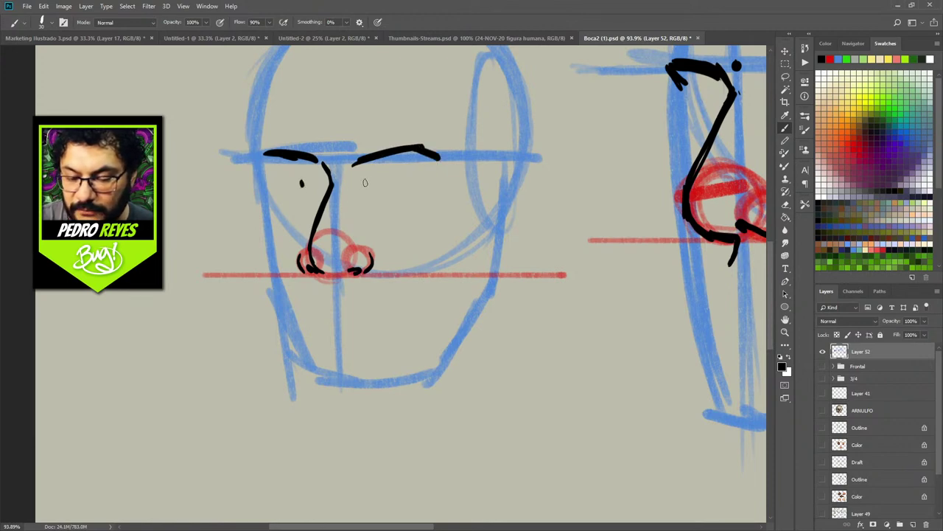
pyautogui.moveTo(408, 176); pyautogui.dragTo(408, 182)
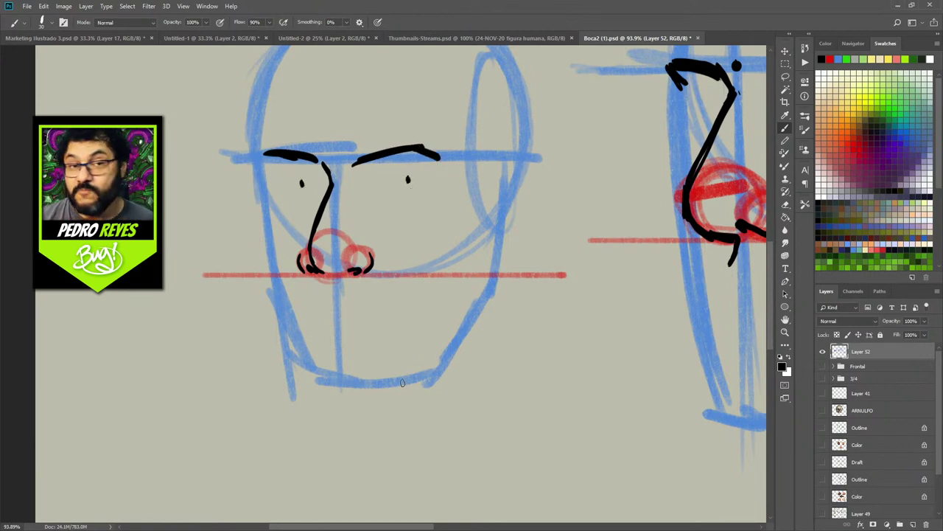
# Ink the profile head's forehead, brow dip and nose contour, including the nostril wing and the start of the upper lip
pyautogui.moveTo(425, 353); pyautogui.dragTo(251, 379)
pyautogui.moveTo(750, 316)
pyautogui.mouseDown()
pyautogui.moveTo(411, 348)
pyautogui.moveTo(478, 219)
pyautogui.mouseUp()
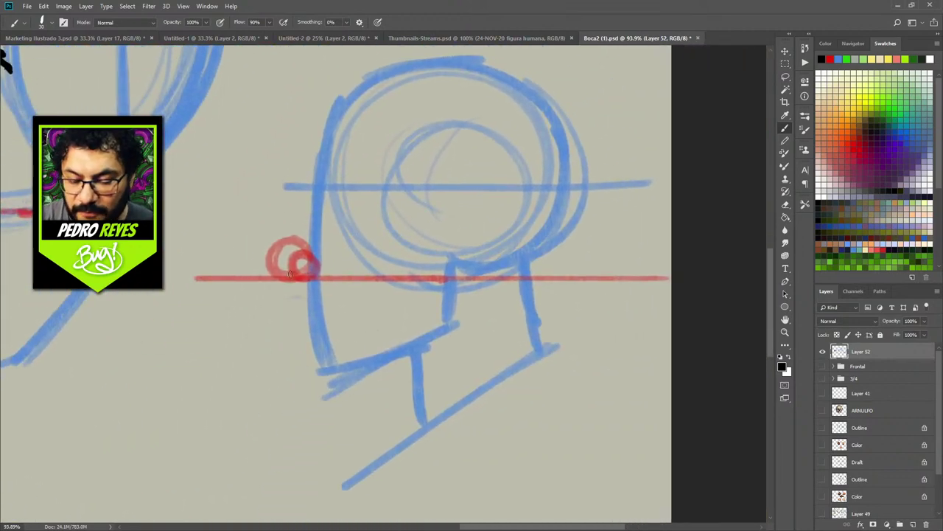
pyautogui.moveTo(269, 262)
pyautogui.mouseDown()
pyautogui.moveTo(294, 279)
pyautogui.moveTo(301, 303)
pyautogui.moveTo(275, 248)
pyautogui.moveTo(312, 198)
pyautogui.moveTo(307, 172)
pyautogui.moveTo(336, 102)
pyautogui.mouseUp()
pyautogui.moveTo(293, 273)
pyautogui.mouseDown()
pyautogui.moveTo(318, 289)
pyautogui.moveTo(307, 277)
pyautogui.moveTo(317, 259)
pyautogui.moveTo(305, 291)
pyautogui.mouseUp()
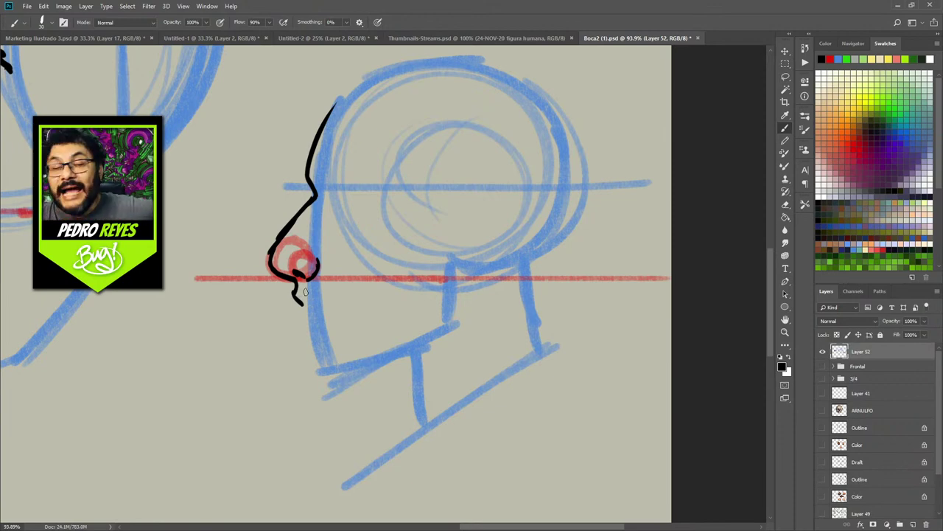
# Hide the head sketch layer and add a new empty layer above it
pyautogui.press('z')
pyautogui.moveTo(298, 295)
pyautogui.mouseDown()
pyautogui.moveTo(248, 325)
pyautogui.moveTo(526, 340)
pyautogui.moveTo(517, 327)
pyautogui.mouseUp()
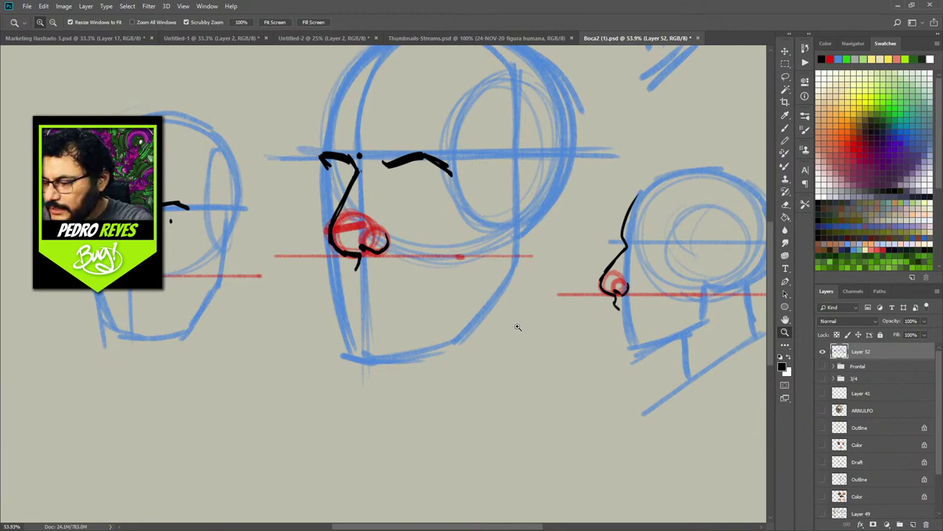
pyautogui.click(822, 352)
pyautogui.click(913, 524)
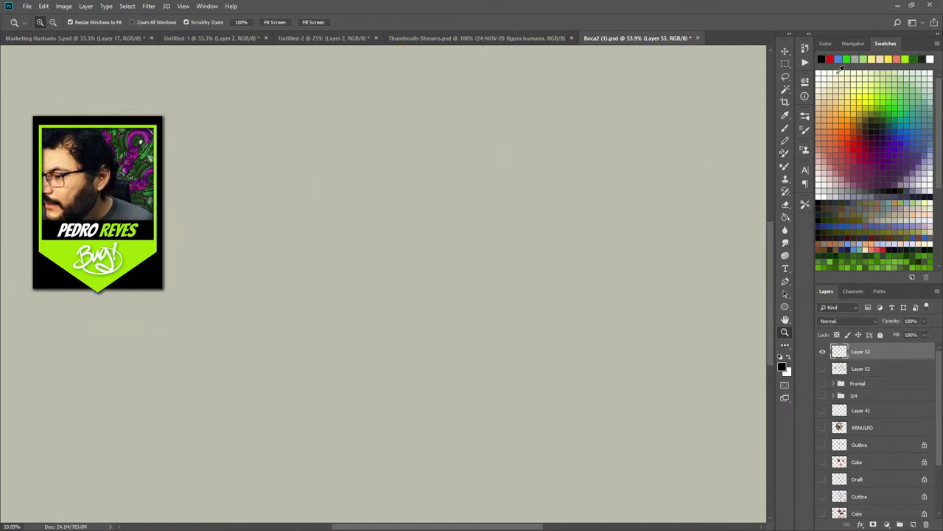
# With the Pincel grafito_1 brush in blue, sketch two large circles side by side and a smaller one below between them
pyautogui.click(805, 115)
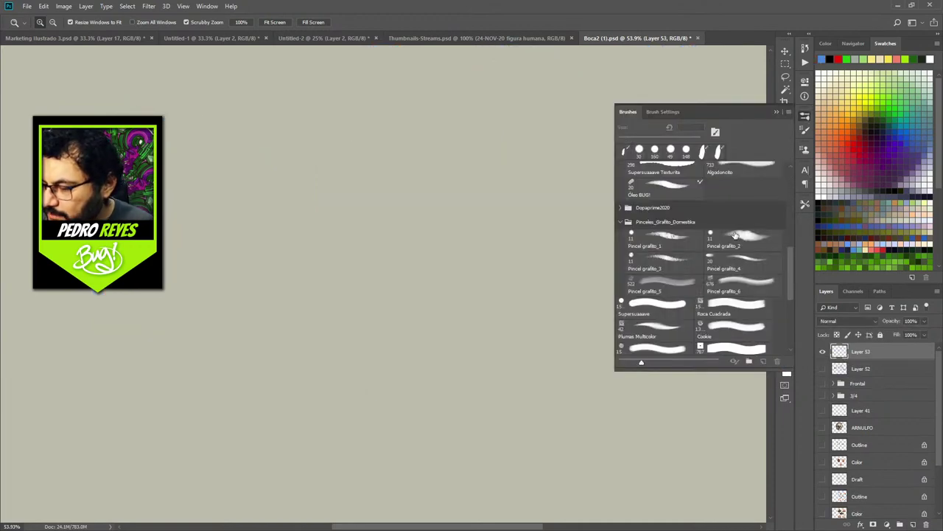
pyautogui.click(676, 240)
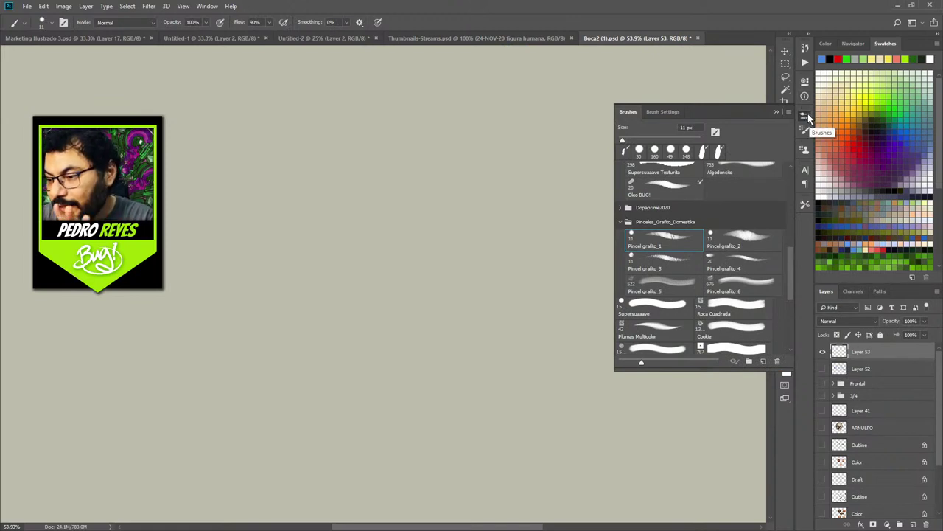
pyautogui.click(806, 116)
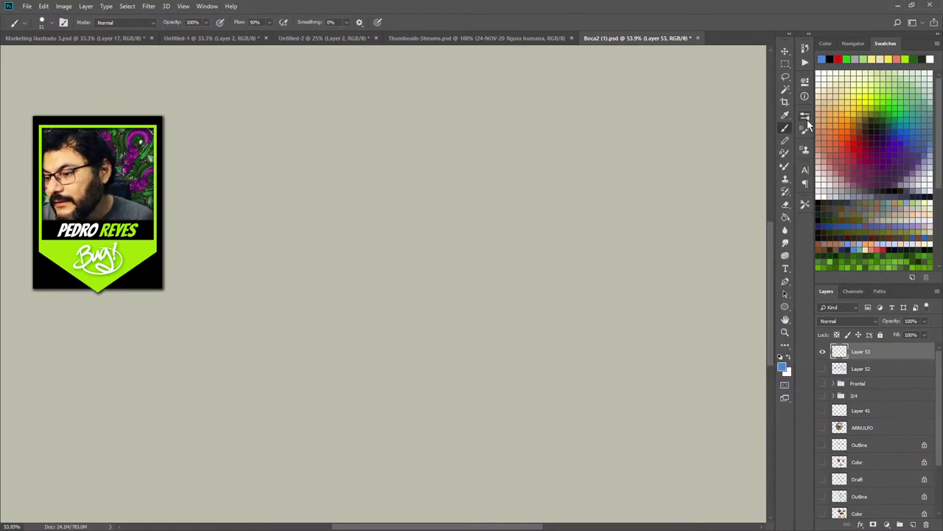
pyautogui.moveTo(230, 299)
pyautogui.mouseDown()
pyautogui.moveTo(251, 151)
pyautogui.moveTo(366, 238)
pyautogui.moveTo(331, 317)
pyautogui.moveTo(374, 171)
pyautogui.mouseUp()
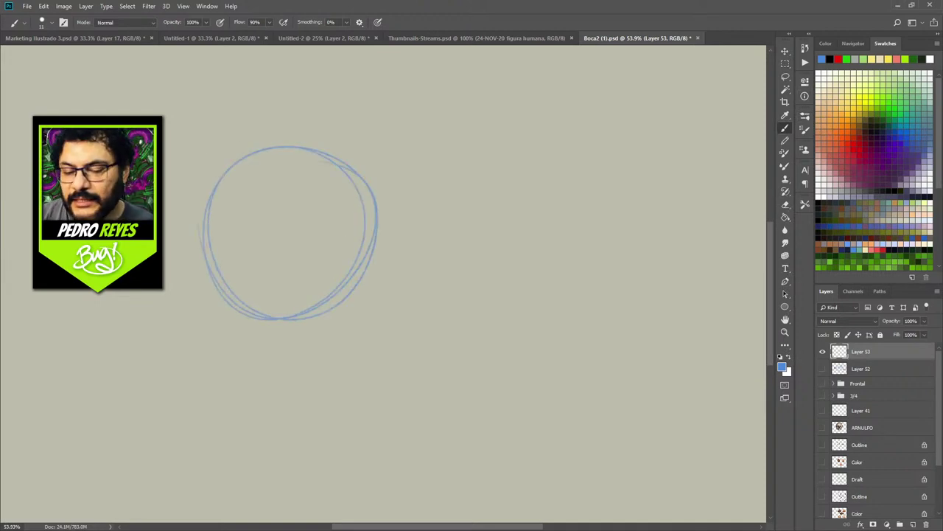
pyautogui.moveTo(594, 163)
pyautogui.mouseDown()
pyautogui.moveTo(623, 310)
pyautogui.moveTo(548, 316)
pyautogui.moveTo(520, 280)
pyautogui.moveTo(496, 147)
pyautogui.mouseUp()
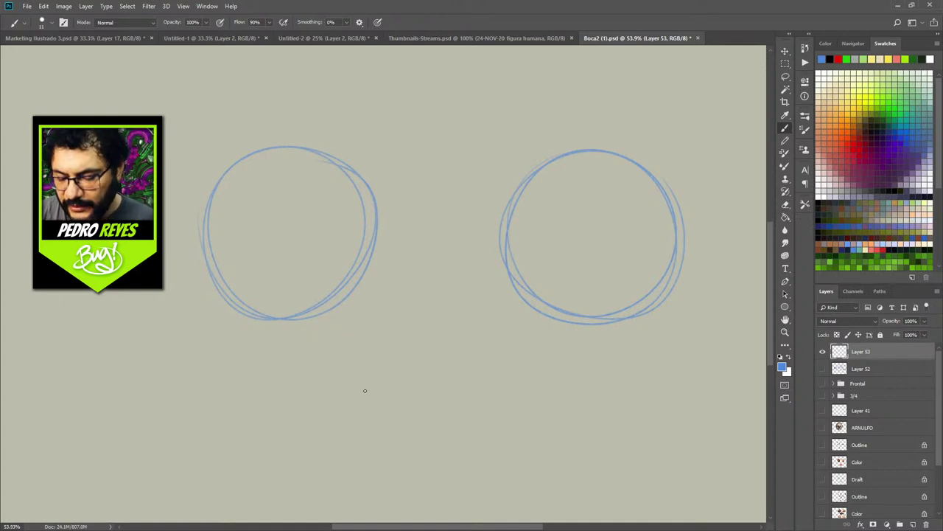
pyautogui.moveTo(385, 411)
pyautogui.mouseDown()
pyautogui.moveTo(485, 361)
pyautogui.moveTo(389, 427)
pyautogui.moveTo(477, 348)
pyautogui.moveTo(413, 441)
pyautogui.mouseUp()
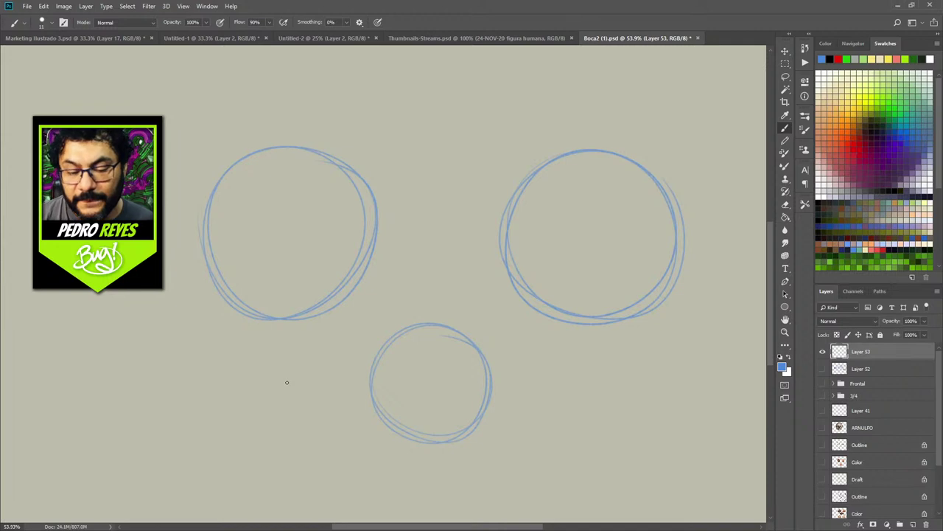
# Go over the left large circle again and draw a narrow tilted side ellipse at its upper right
pyautogui.moveTo(252, 311)
pyautogui.mouseDown()
pyautogui.moveTo(218, 178)
pyautogui.moveTo(264, 190)
pyautogui.moveTo(223, 298)
pyautogui.moveTo(227, 185)
pyautogui.moveTo(351, 178)
pyautogui.moveTo(340, 307)
pyautogui.moveTo(233, 303)
pyautogui.moveTo(318, 314)
pyautogui.moveTo(338, 180)
pyautogui.mouseUp()
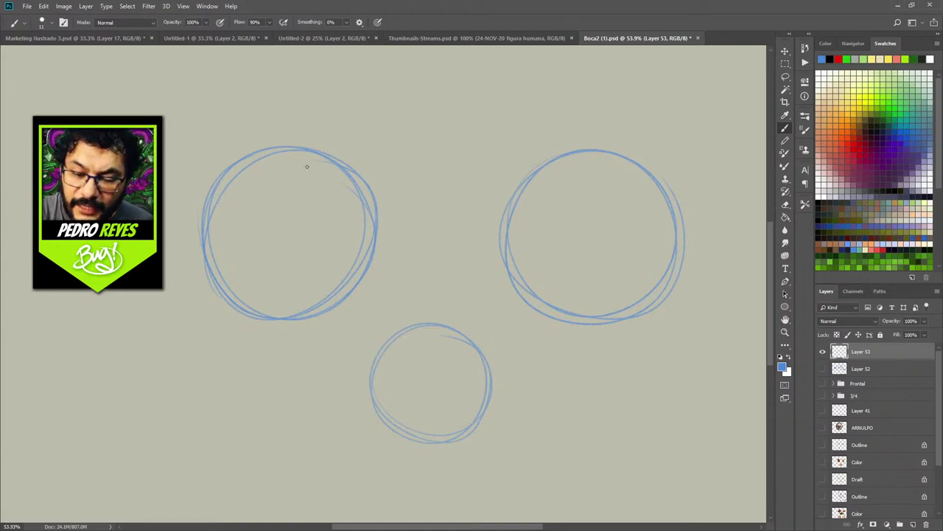
pyautogui.moveTo(293, 155)
pyautogui.mouseDown()
pyautogui.moveTo(348, 217)
pyautogui.moveTo(316, 162)
pyautogui.moveTo(308, 190)
pyautogui.moveTo(347, 185)
pyautogui.moveTo(285, 165)
pyautogui.moveTo(364, 211)
pyautogui.mouseUp()
pyautogui.moveTo(291, 170)
pyautogui.mouseDown()
pyautogui.moveTo(330, 174)
pyautogui.moveTo(368, 209)
pyautogui.mouseUp()
pyautogui.moveTo(288, 153); pyautogui.dragTo(374, 231)
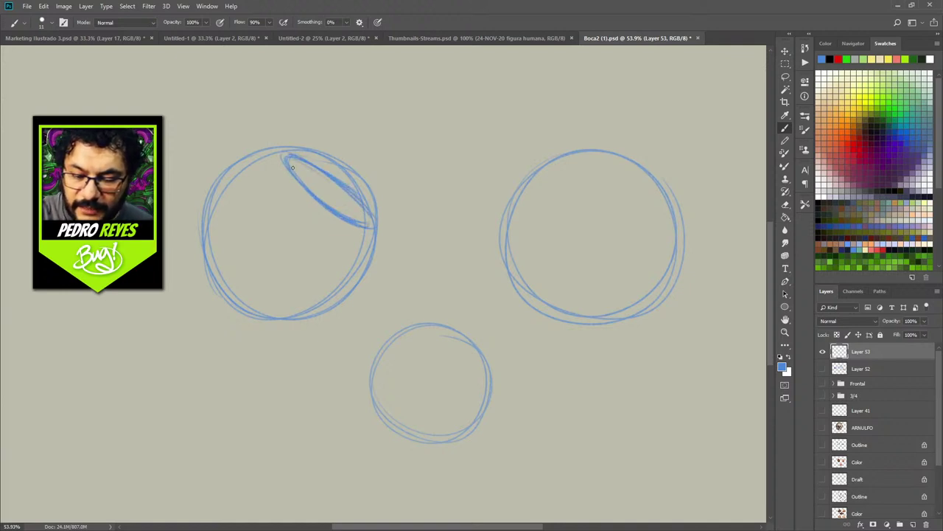
# Reinforce the left ball's outline from the side ellipse around the upper left, lower right and lower left edges
pyautogui.moveTo(194, 252)
pyautogui.mouseDown()
pyautogui.moveTo(200, 221)
pyautogui.moveTo(276, 156)
pyautogui.mouseUp()
pyautogui.moveTo(204, 221); pyautogui.dragTo(271, 158)
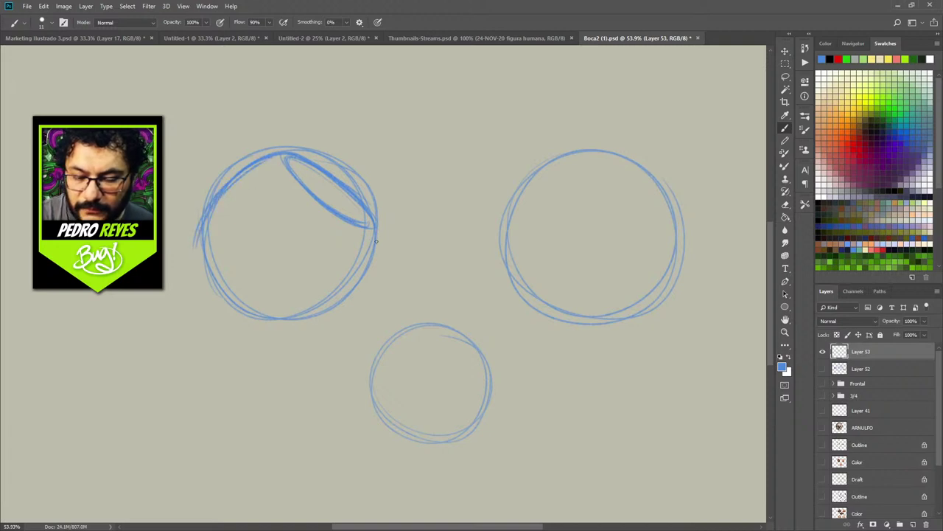
pyautogui.moveTo(374, 232)
pyautogui.mouseDown()
pyautogui.moveTo(318, 315)
pyautogui.moveTo(269, 323)
pyautogui.mouseUp()
pyautogui.moveTo(358, 277); pyautogui.dragTo(293, 320)
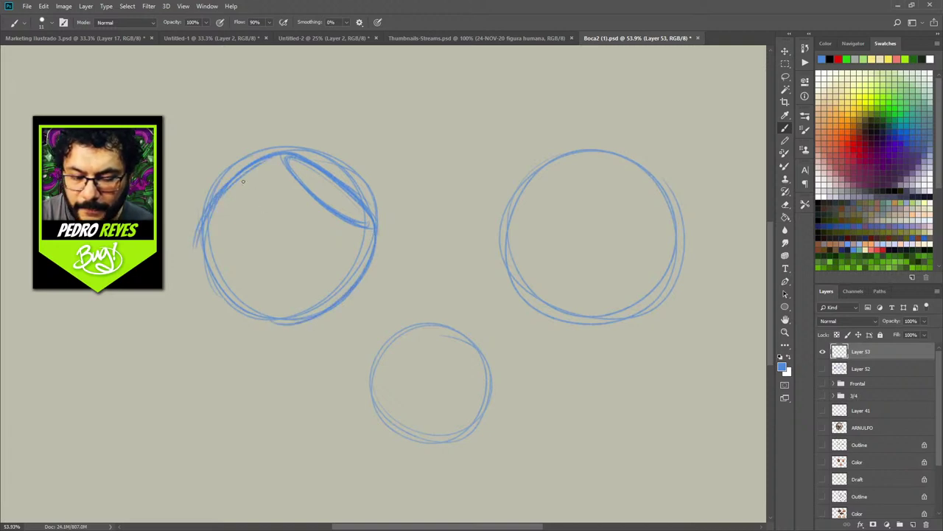
pyautogui.moveTo(206, 235)
pyautogui.mouseDown()
pyautogui.moveTo(238, 299)
pyautogui.moveTo(288, 326)
pyautogui.mouseUp()
pyautogui.moveTo(206, 252); pyautogui.dragTo(278, 320)
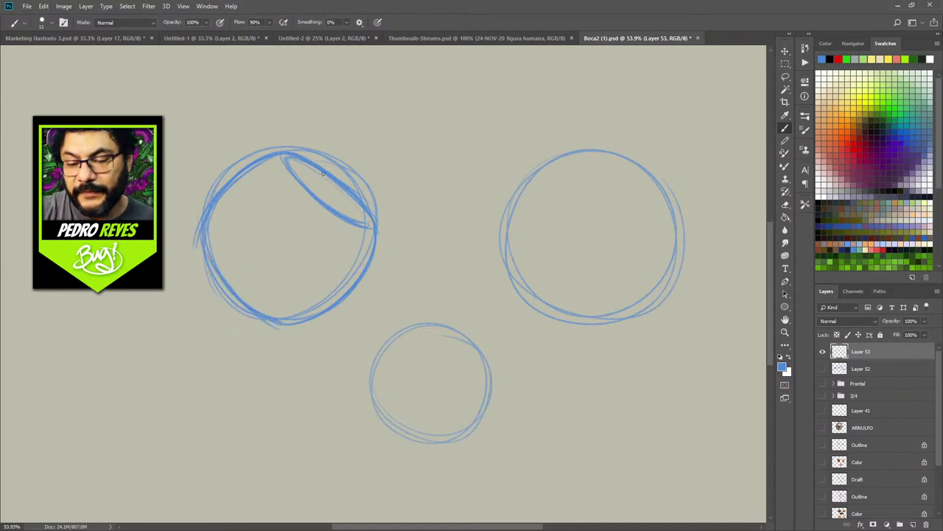
# Divide the side ellipse with two crossing axes and extend the short one upward as an arrow labelled "Cielo"
pyautogui.moveTo(329, 178)
pyautogui.mouseDown()
pyautogui.moveTo(340, 216)
pyautogui.moveTo(336, 210)
pyautogui.mouseUp()
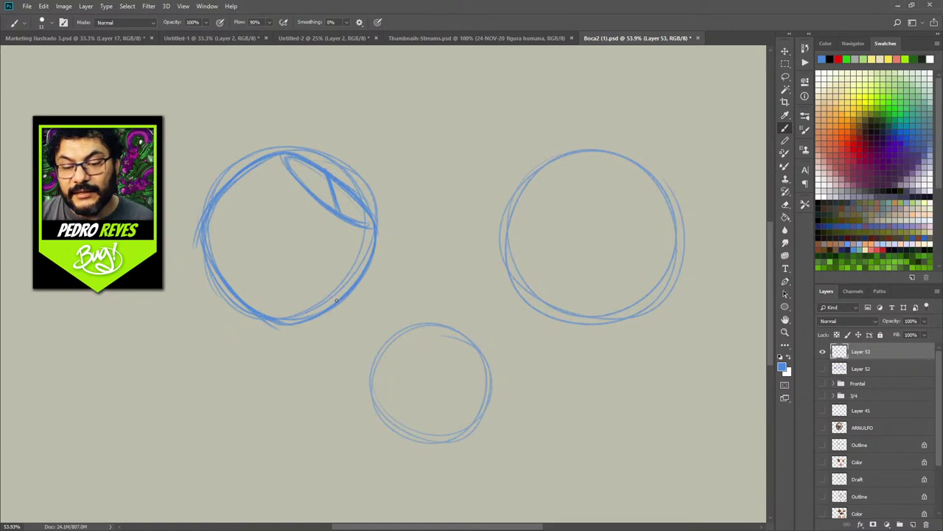
pyautogui.moveTo(324, 168)
pyautogui.mouseDown()
pyautogui.moveTo(296, 85)
pyautogui.moveTo(319, 79)
pyautogui.mouseUp()
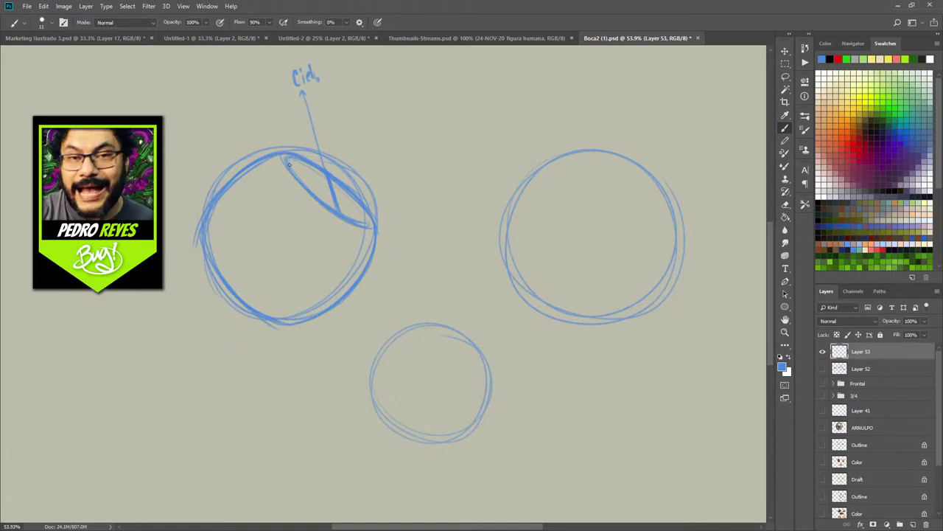
pyautogui.moveTo(294, 168)
pyautogui.mouseDown()
pyautogui.moveTo(313, 183)
pyautogui.moveTo(288, 162)
pyautogui.moveTo(363, 210)
pyautogui.moveTo(301, 162)
pyautogui.moveTo(293, 160)
pyautogui.moveTo(369, 215)
pyautogui.mouseUp()
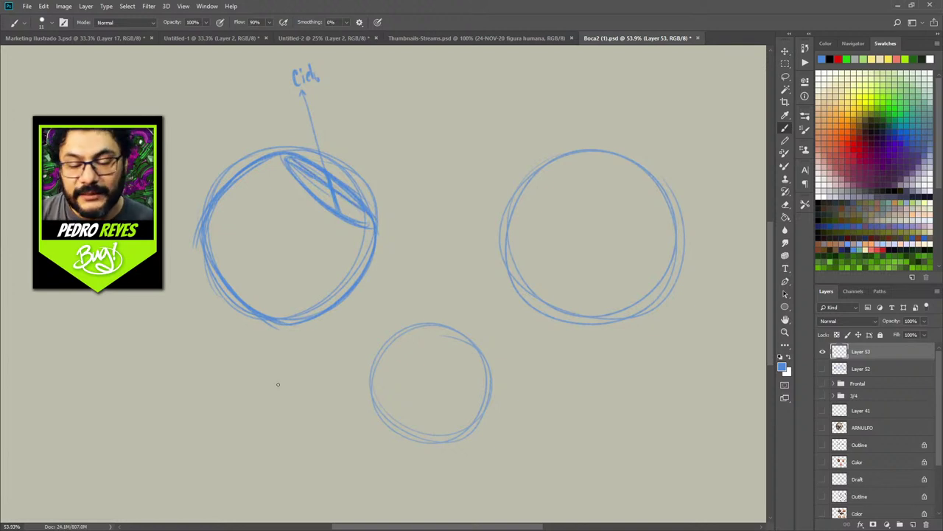
# Draw the brow curve across the left ball's upper left, with parallel slanted lines running down from it and from the side ellipse
pyautogui.moveTo(287, 164)
pyautogui.mouseDown()
pyautogui.moveTo(230, 193)
pyautogui.moveTo(205, 249)
pyautogui.moveTo(207, 230)
pyautogui.moveTo(250, 174)
pyautogui.moveTo(281, 161)
pyautogui.moveTo(206, 230)
pyautogui.moveTo(204, 253)
pyautogui.moveTo(227, 200)
pyautogui.moveTo(283, 160)
pyautogui.mouseUp()
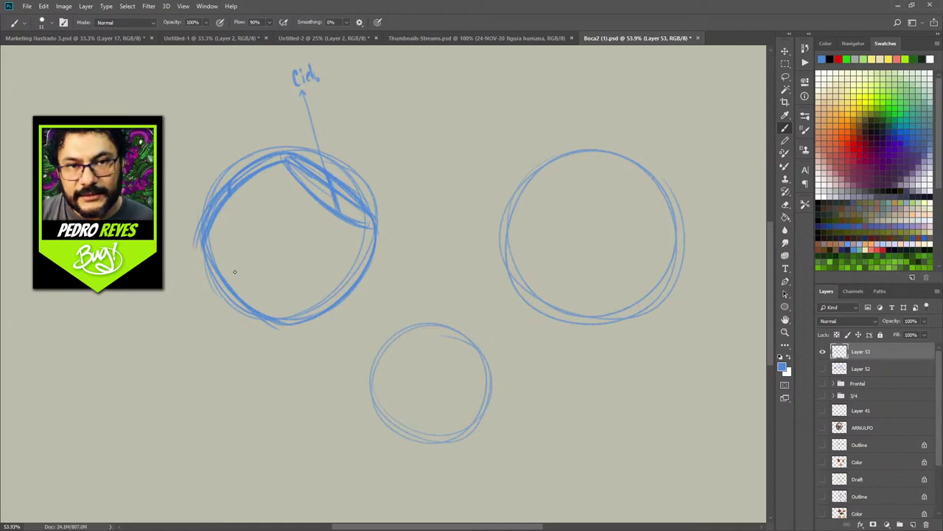
pyautogui.moveTo(234, 205)
pyautogui.mouseDown()
pyautogui.moveTo(245, 239)
pyautogui.moveTo(237, 215)
pyautogui.mouseUp()
pyautogui.moveTo(341, 219); pyautogui.dragTo(344, 236)
pyautogui.moveTo(230, 187); pyautogui.dragTo(258, 291)
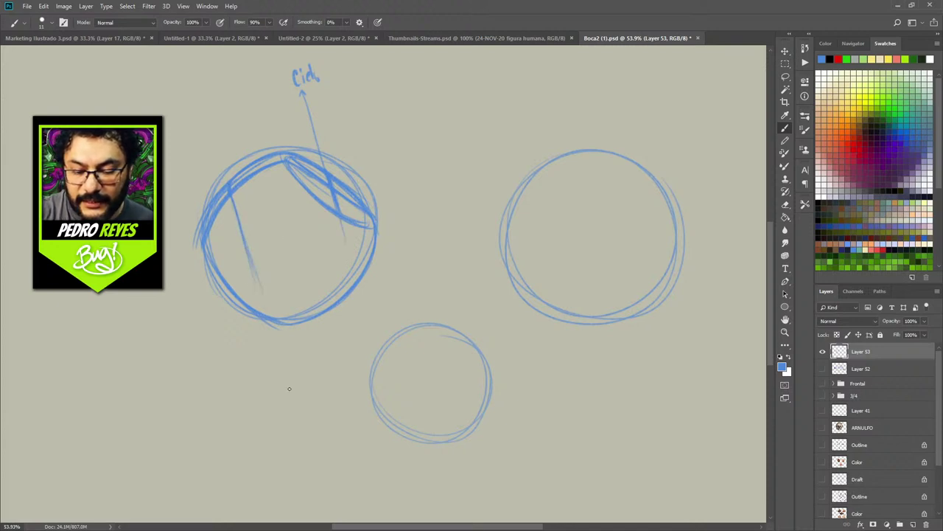
pyautogui.moveTo(352, 262); pyautogui.dragTo(343, 221)
pyautogui.moveTo(230, 199); pyautogui.dragTo(267, 305)
pyautogui.moveTo(240, 217); pyautogui.dragTo(274, 314)
pyautogui.moveTo(233, 198); pyautogui.dragTo(264, 301)
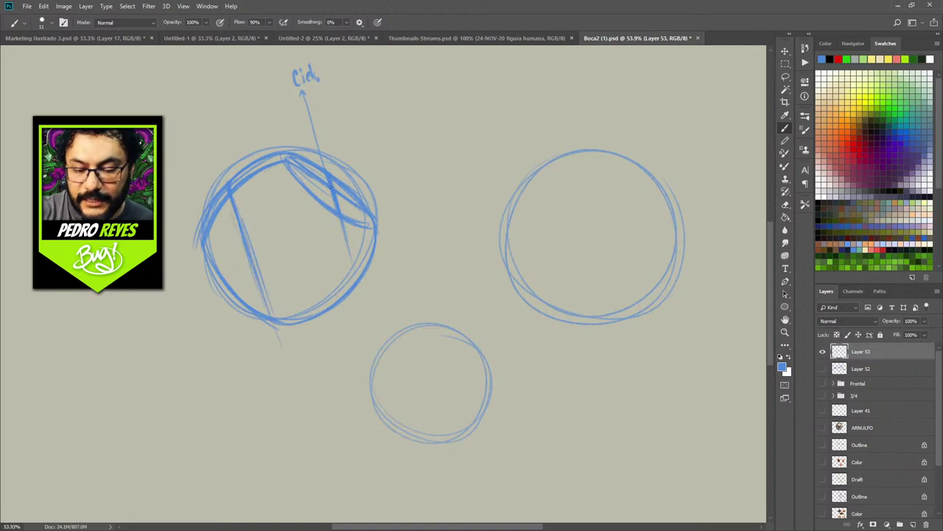
pyautogui.moveTo(336, 216); pyautogui.dragTo(360, 265)
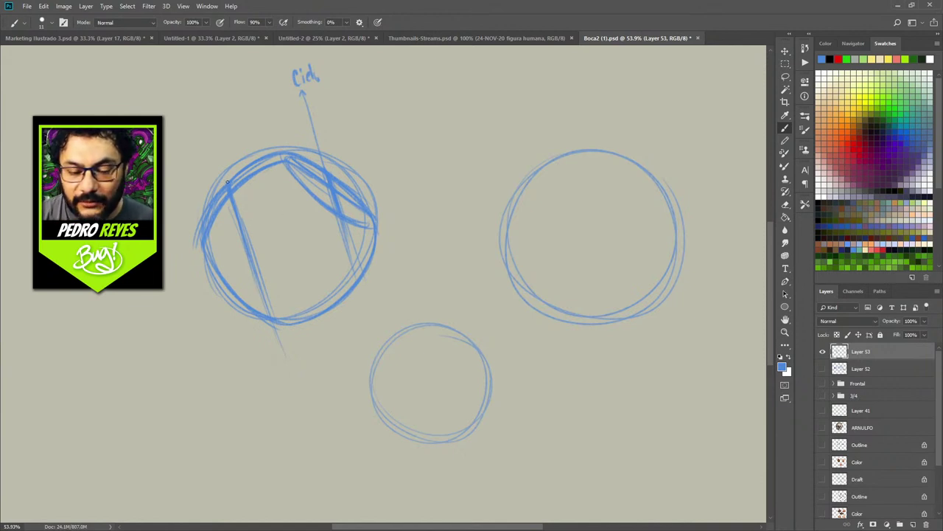
# Mark the chin on the left head's centre line and draw the blue jaw line up to the side line
pyautogui.moveTo(244, 237)
pyautogui.mouseDown()
pyautogui.moveTo(266, 308)
pyautogui.moveTo(272, 298)
pyautogui.mouseUp()
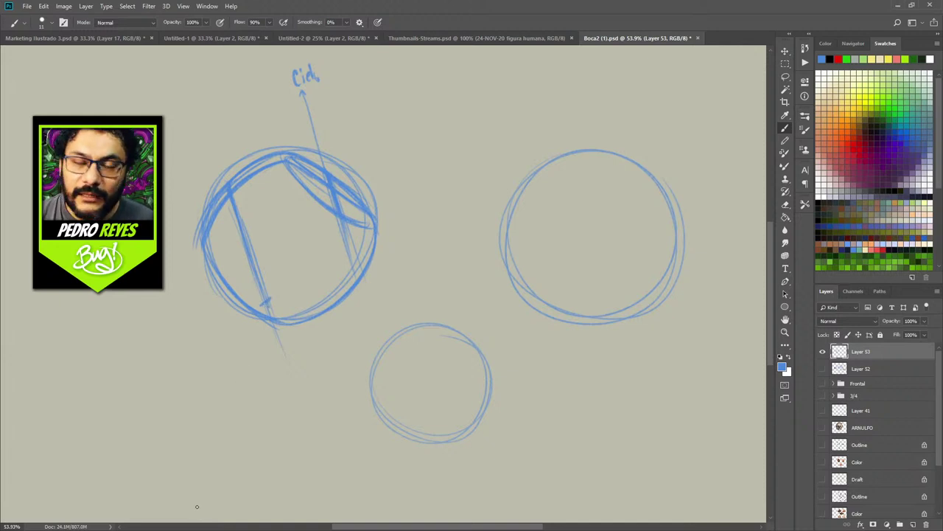
pyautogui.moveTo(262, 304); pyautogui.dragTo(343, 250)
pyautogui.moveTo(339, 216); pyautogui.dragTo(343, 257)
pyautogui.moveTo(203, 245)
pyautogui.mouseDown()
pyautogui.moveTo(231, 302)
pyautogui.moveTo(301, 334)
pyautogui.moveTo(313, 288)
pyautogui.moveTo(356, 278)
pyautogui.mouseUp()
# Sketch the left head's neck in blue below the ball and reinforce the chin and jaw line
pyautogui.moveTo(369, 214)
pyautogui.mouseDown()
pyautogui.moveTo(376, 239)
pyautogui.moveTo(367, 281)
pyautogui.mouseUp()
pyautogui.moveTo(286, 332); pyautogui.dragTo(294, 401)
pyautogui.moveTo(364, 280)
pyautogui.mouseDown()
pyautogui.moveTo(377, 315)
pyautogui.moveTo(325, 391)
pyautogui.moveTo(281, 388)
pyautogui.moveTo(323, 398)
pyautogui.mouseUp()
pyautogui.moveTo(285, 348); pyautogui.dragTo(289, 402)
pyautogui.moveTo(359, 276)
pyautogui.mouseDown()
pyautogui.moveTo(378, 321)
pyautogui.moveTo(344, 376)
pyautogui.moveTo(293, 404)
pyautogui.mouseUp()
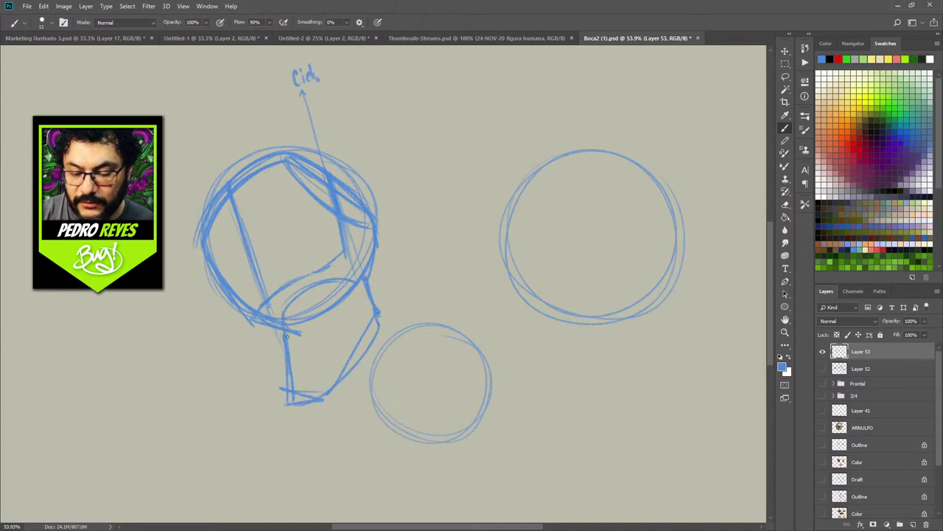
pyautogui.moveTo(249, 320)
pyautogui.mouseDown()
pyautogui.moveTo(282, 326)
pyautogui.moveTo(254, 322)
pyautogui.moveTo(319, 278)
pyautogui.mouseUp()
pyautogui.moveTo(272, 299)
pyautogui.mouseDown()
pyautogui.moveTo(319, 276)
pyautogui.moveTo(344, 248)
pyautogui.mouseUp()
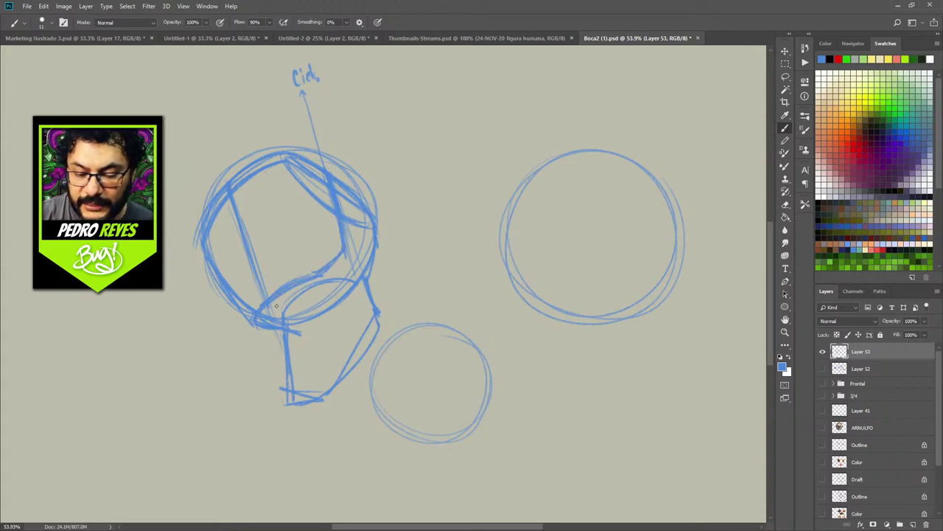
# Outline the left head in black along the face edge, neck front, skull, nape and jaw
pyautogui.click(822, 59)
pyautogui.moveTo(205, 243)
pyautogui.mouseDown()
pyautogui.moveTo(259, 322)
pyautogui.moveTo(231, 297)
pyautogui.moveTo(205, 248)
pyautogui.moveTo(261, 322)
pyautogui.moveTo(245, 309)
pyautogui.moveTo(285, 322)
pyautogui.moveTo(278, 315)
pyautogui.moveTo(291, 402)
pyautogui.mouseUp()
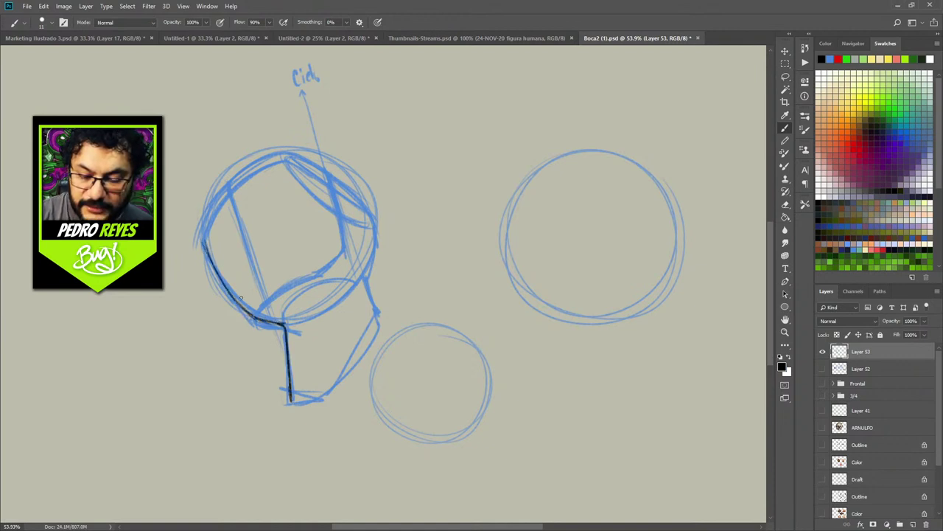
pyautogui.moveTo(208, 256)
pyautogui.mouseDown()
pyautogui.moveTo(207, 221)
pyautogui.moveTo(268, 156)
pyautogui.moveTo(297, 148)
pyautogui.moveTo(353, 190)
pyautogui.mouseUp()
pyautogui.moveTo(293, 151); pyautogui.dragTo(359, 202)
pyautogui.moveTo(373, 272)
pyautogui.mouseDown()
pyautogui.moveTo(355, 199)
pyautogui.moveTo(368, 280)
pyautogui.mouseUp()
pyautogui.moveTo(358, 207); pyautogui.dragTo(381, 315)
pyautogui.moveTo(256, 321)
pyautogui.mouseDown()
pyautogui.moveTo(289, 290)
pyautogui.moveTo(299, 303)
pyautogui.moveTo(333, 263)
pyautogui.moveTo(341, 250)
pyautogui.moveTo(336, 204)
pyautogui.mouseUp()
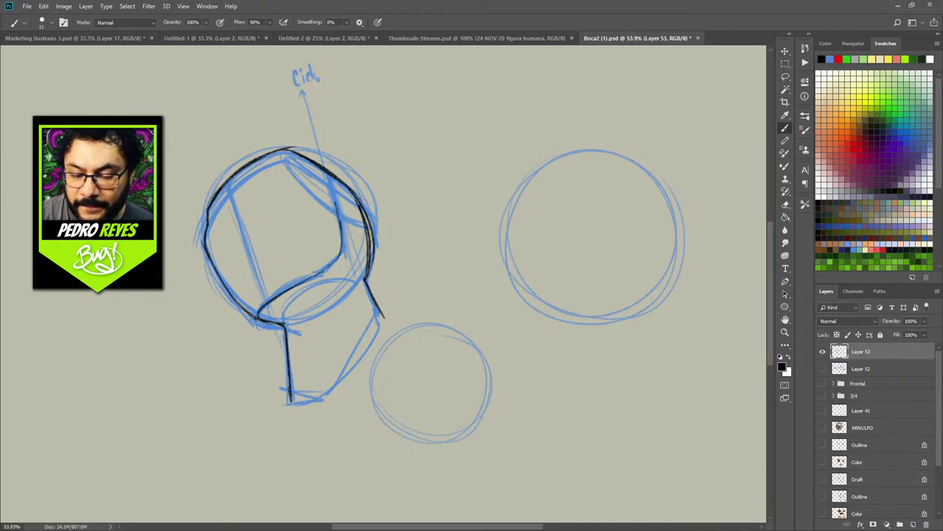
# Go over the left head's jaw in black and trace the brow line across its upper left and side plane
pyautogui.moveTo(339, 252); pyautogui.dragTo(298, 283)
pyautogui.moveTo(210, 222)
pyautogui.mouseDown()
pyautogui.moveTo(242, 181)
pyautogui.moveTo(232, 193)
pyautogui.moveTo(274, 164)
pyautogui.moveTo(261, 170)
pyautogui.moveTo(299, 168)
pyautogui.moveTo(354, 199)
pyautogui.mouseUp()
pyautogui.moveTo(295, 165); pyautogui.dragTo(357, 205)
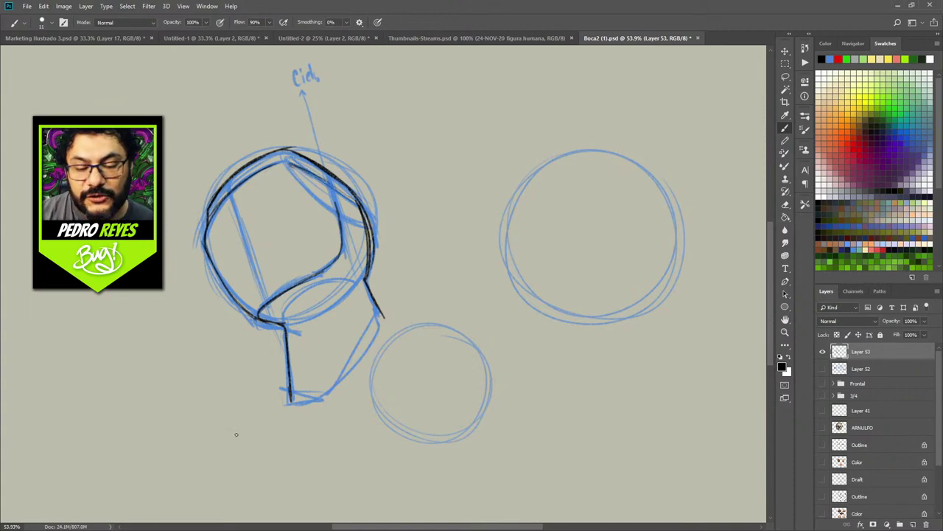
pyautogui.moveTo(212, 225)
pyautogui.mouseDown()
pyautogui.moveTo(225, 202)
pyautogui.moveTo(275, 169)
pyautogui.mouseUp()
pyautogui.moveTo(206, 228); pyautogui.dragTo(224, 205)
pyautogui.moveTo(204, 247); pyautogui.dragTo(211, 197)
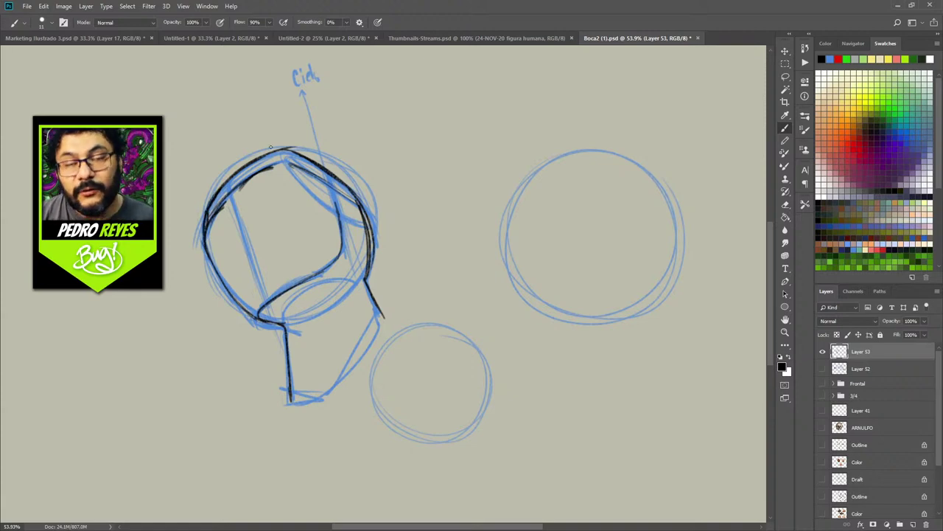
# Show only Layer 52 and mark the gap between the three-quarter head's side circle and nose guide in red, labelled "1/6"
pyautogui.click(822, 59)
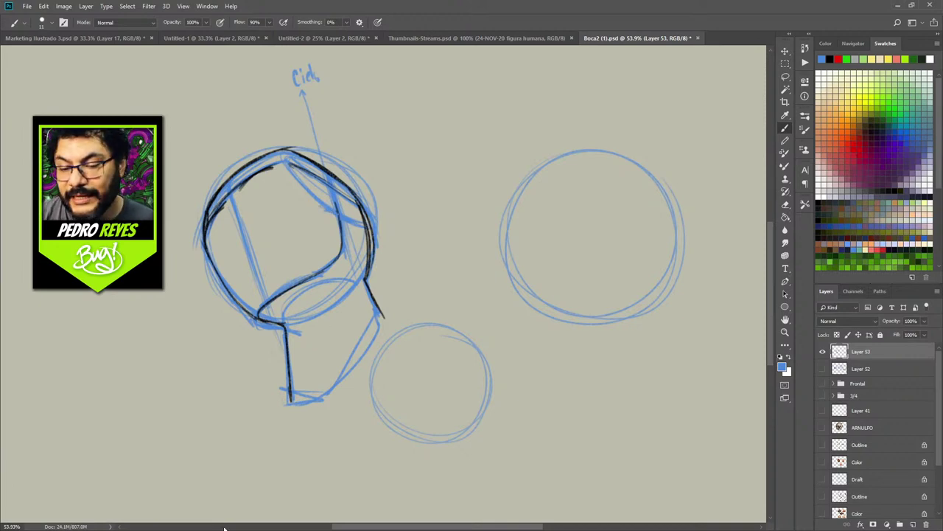
pyautogui.keyDown('alt'); pyautogui.click(823, 369); pyautogui.keyUp('alt')
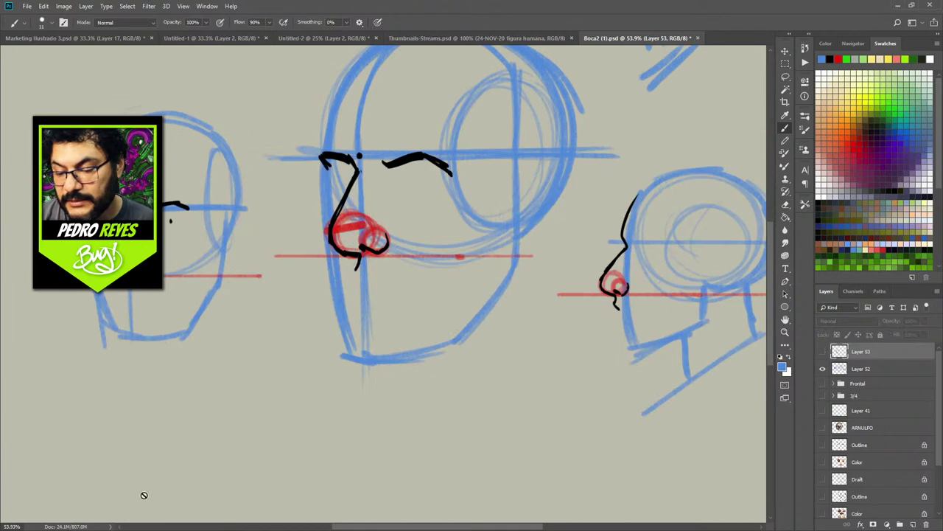
pyautogui.click(516, 212)
pyautogui.click(460, 201)
pyautogui.click(861, 368)
pyautogui.click(838, 59)
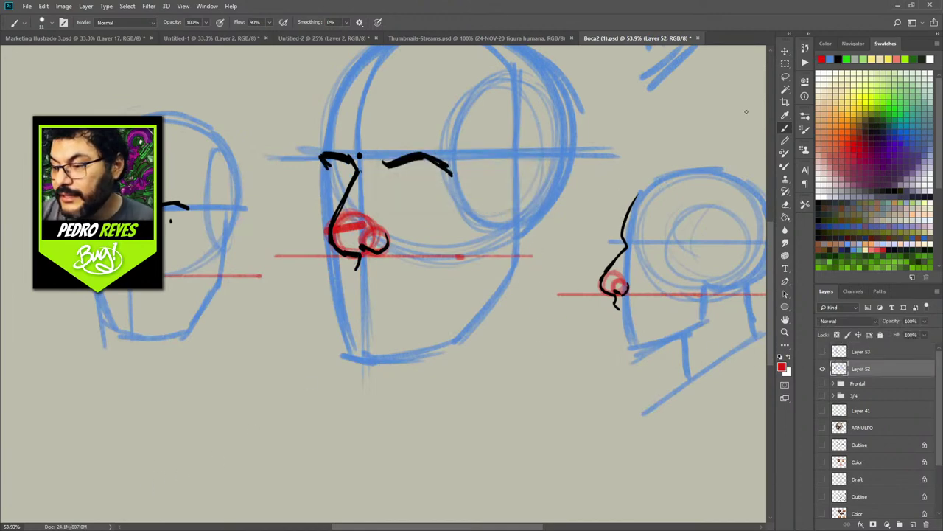
pyautogui.moveTo(496, 226)
pyautogui.mouseDown()
pyautogui.moveTo(530, 225)
pyautogui.moveTo(515, 226)
pyautogui.moveTo(513, 254)
pyautogui.mouseUp()
pyautogui.moveTo(529, 231); pyautogui.dragTo(533, 245)
pyautogui.moveTo(537, 240); pyautogui.dragTo(542, 244)
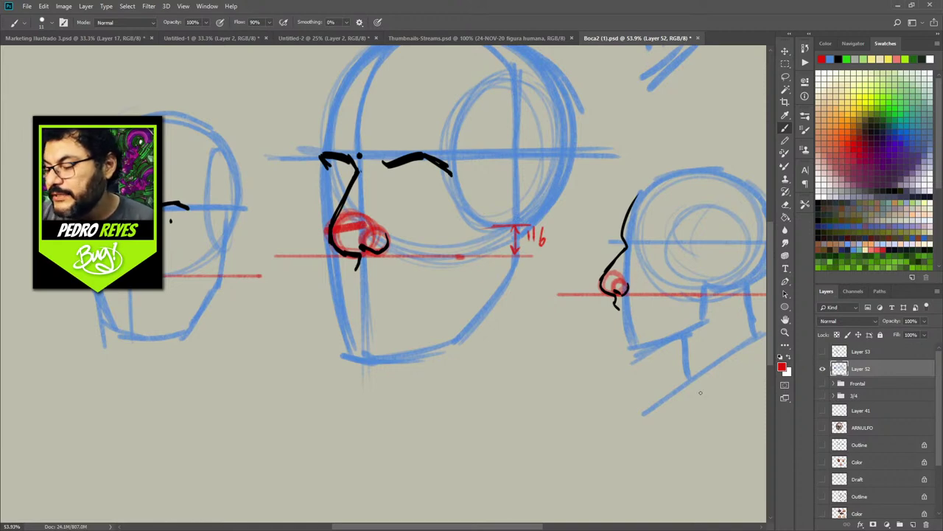
# Return to Layer 53 and draw the tilted head's red nose-base curve, with matching red segments down the side and centre lines
pyautogui.click(823, 368)
pyautogui.click(822, 351)
pyautogui.click(860, 352)
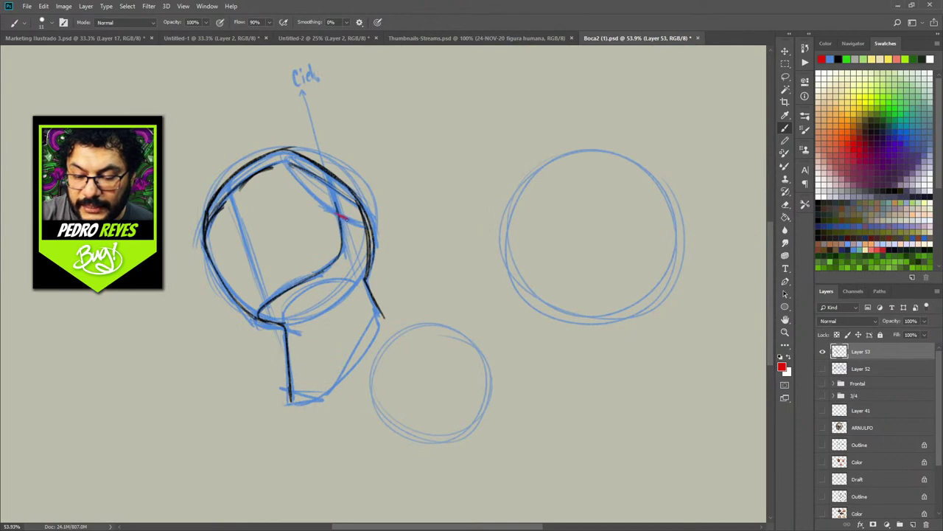
pyautogui.moveTo(333, 190)
pyautogui.mouseDown()
pyautogui.moveTo(351, 242)
pyautogui.moveTo(343, 229)
pyautogui.mouseUp()
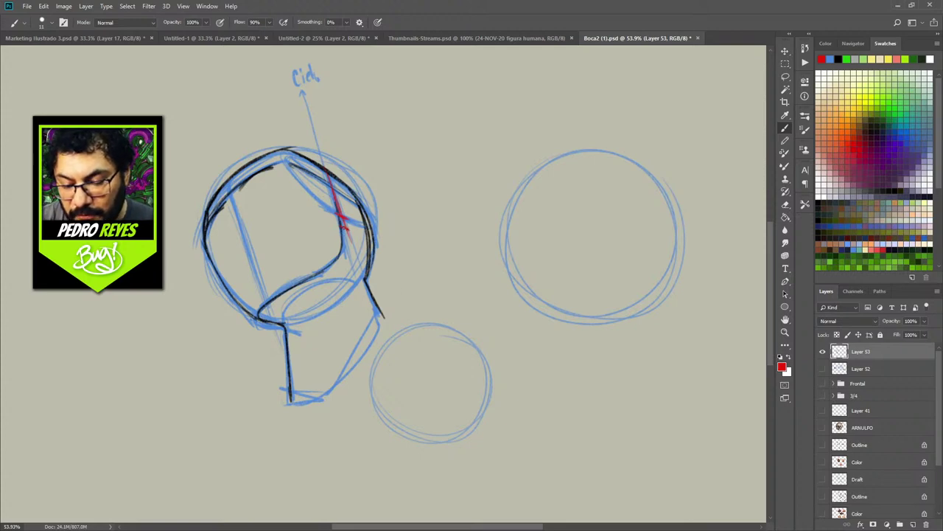
pyautogui.moveTo(339, 224)
pyautogui.mouseDown()
pyautogui.moveTo(280, 229)
pyautogui.moveTo(229, 277)
pyautogui.moveTo(308, 222)
pyautogui.moveTo(288, 221)
pyautogui.moveTo(218, 270)
pyautogui.moveTo(278, 227)
pyautogui.mouseUp()
pyautogui.moveTo(222, 274)
pyautogui.mouseDown()
pyautogui.moveTo(319, 220)
pyautogui.moveTo(353, 229)
pyautogui.mouseUp()
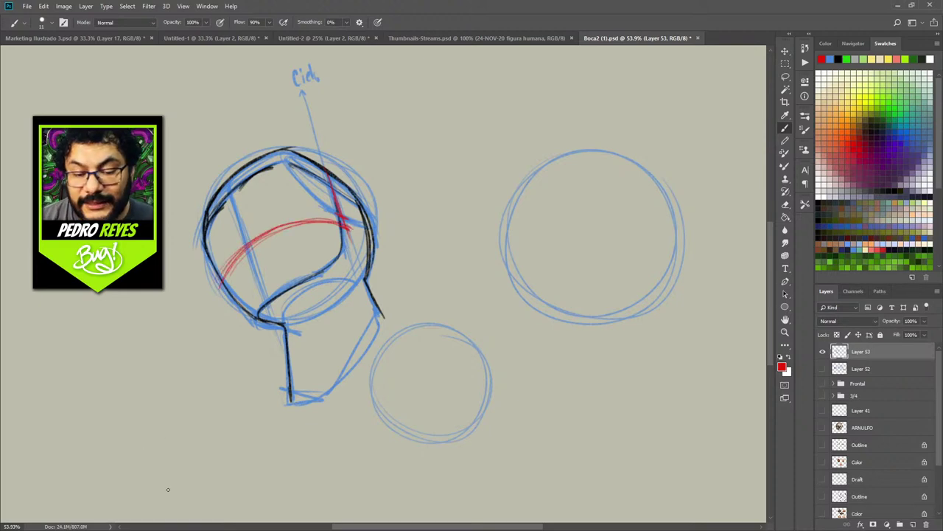
pyautogui.moveTo(231, 194); pyautogui.dragTo(242, 235)
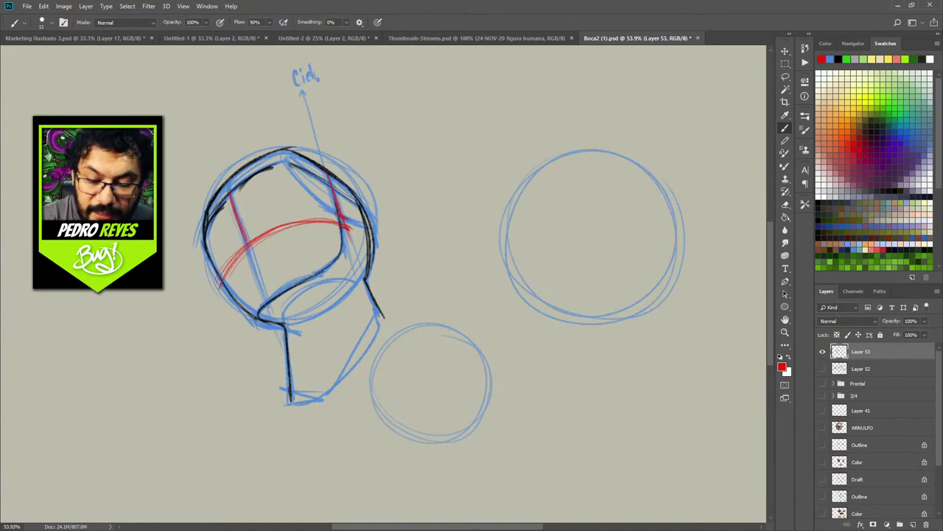
pyautogui.moveTo(223, 284)
pyautogui.mouseDown()
pyautogui.moveTo(259, 238)
pyautogui.moveTo(341, 219)
pyautogui.mouseUp()
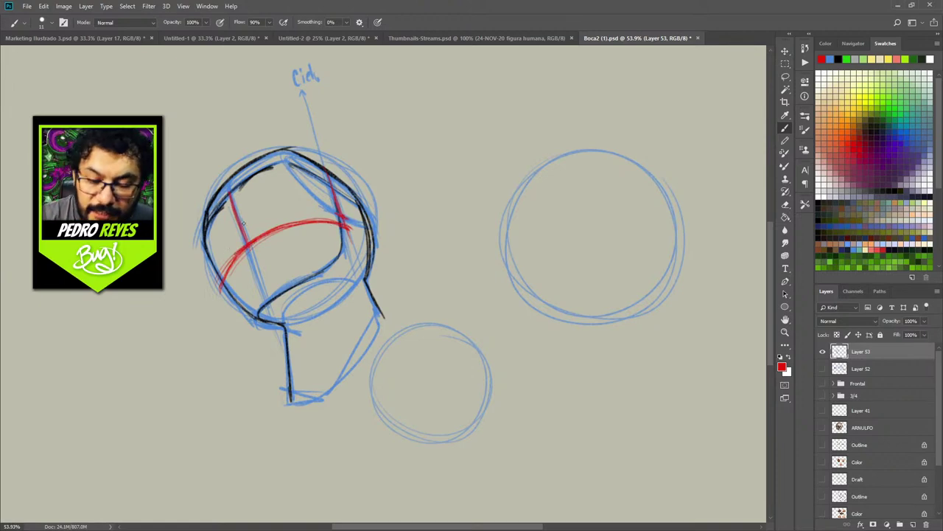
# Sketch the nose tip and nostril circles, nose bridge, brow and far eye socket in red on the tilted head
pyautogui.moveTo(236, 227)
pyautogui.mouseDown()
pyautogui.moveTo(245, 240)
pyautogui.moveTo(232, 248)
pyautogui.moveTo(231, 234)
pyautogui.moveTo(243, 226)
pyautogui.moveTo(250, 239)
pyautogui.moveTo(255, 230)
pyautogui.moveTo(229, 255)
pyautogui.mouseUp()
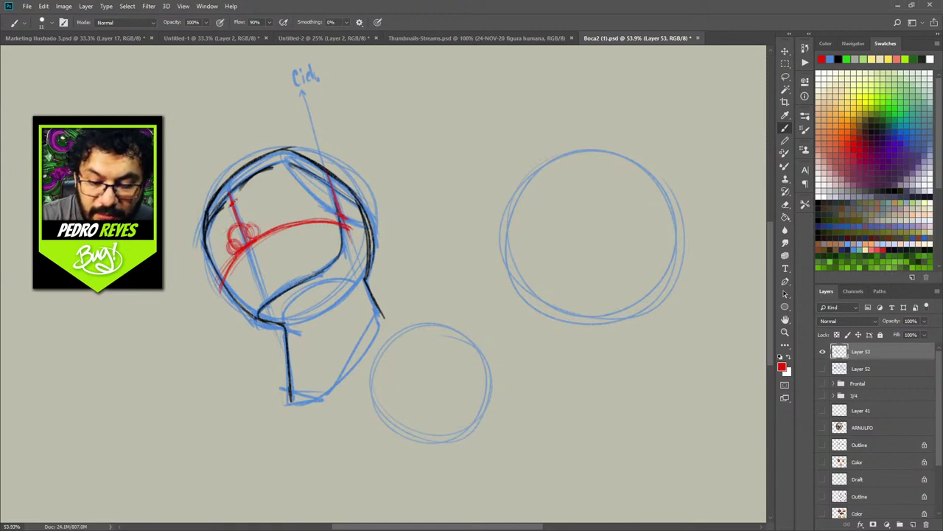
pyautogui.moveTo(229, 235); pyautogui.dragTo(225, 201)
pyautogui.moveTo(224, 207)
pyautogui.mouseDown()
pyautogui.moveTo(210, 221)
pyautogui.moveTo(209, 258)
pyautogui.moveTo(212, 247)
pyautogui.mouseUp()
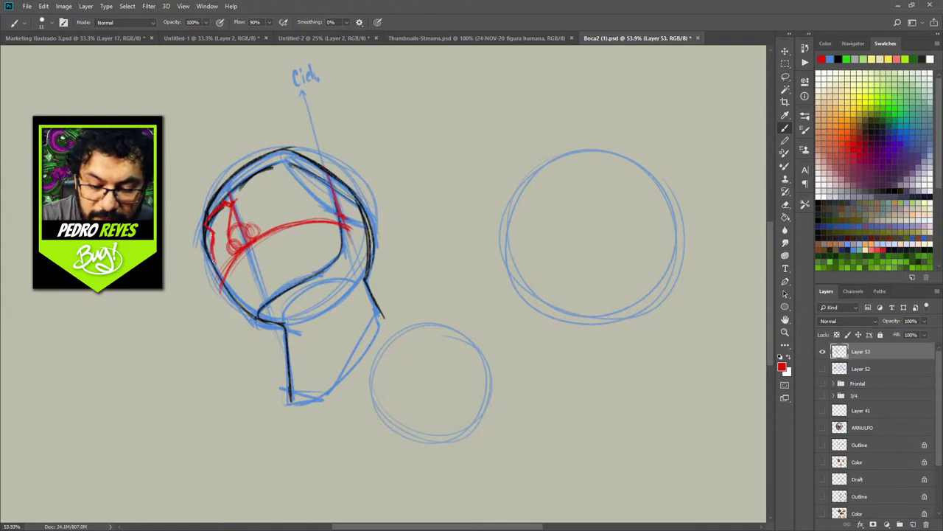
# Ink the tilted head's nose, filled nostrils and far brow in black with the BUG! Inker brush, and dot both eyes
pyautogui.click(825, 84)
pyautogui.click(805, 117)
pyautogui.moveTo(789, 252)
pyautogui.mouseDown()
pyautogui.moveTo(791, 198)
pyautogui.moveTo(794, 216)
pyautogui.mouseUp()
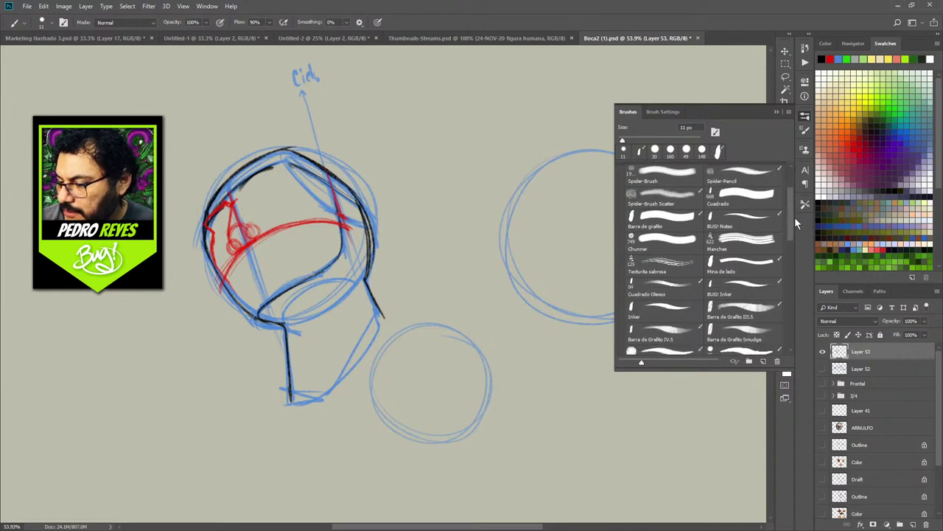
pyautogui.click(742, 291)
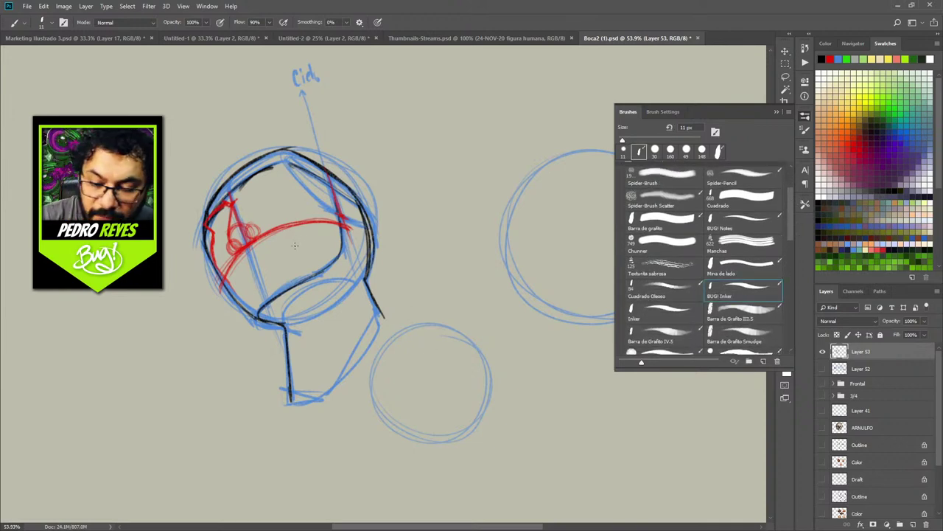
pyautogui.press('z')
pyautogui.moveTo(247, 245)
pyautogui.mouseDown()
pyautogui.moveTo(280, 241)
pyautogui.moveTo(415, 310)
pyautogui.mouseUp()
pyautogui.press('b')
pyautogui.moveTo(346, 276)
pyautogui.mouseDown()
pyautogui.moveTo(365, 277)
pyautogui.moveTo(333, 270)
pyautogui.moveTo(351, 285)
pyautogui.moveTo(368, 250)
pyautogui.moveTo(384, 249)
pyautogui.moveTo(380, 260)
pyautogui.moveTo(391, 252)
pyautogui.moveTo(391, 231)
pyautogui.moveTo(378, 229)
pyautogui.mouseUp()
pyautogui.moveTo(341, 273)
pyautogui.mouseDown()
pyautogui.moveTo(335, 193)
pyautogui.moveTo(344, 200)
pyautogui.moveTo(335, 192)
pyautogui.moveTo(316, 190)
pyautogui.moveTo(285, 230)
pyautogui.mouseUp()
pyautogui.moveTo(323, 191); pyautogui.dragTo(297, 205)
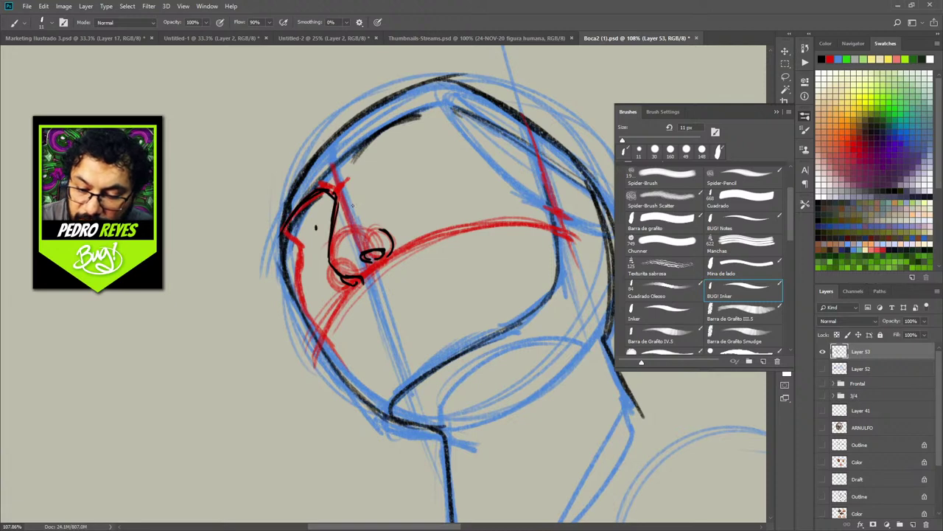
pyautogui.click(381, 163)
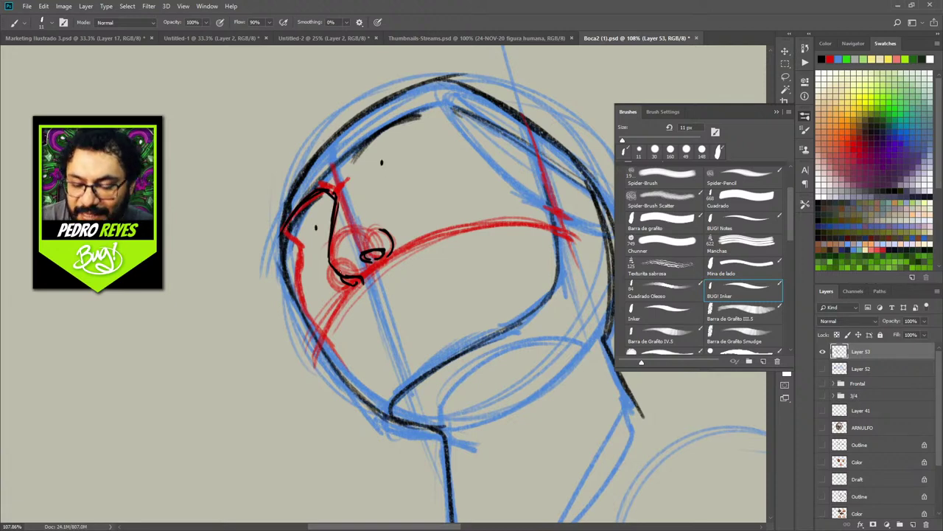
pyautogui.moveTo(332, 270)
pyautogui.mouseDown()
pyautogui.moveTo(347, 293)
pyautogui.moveTo(332, 276)
pyautogui.moveTo(359, 284)
pyautogui.moveTo(375, 254)
pyautogui.moveTo(381, 264)
pyautogui.mouseUp()
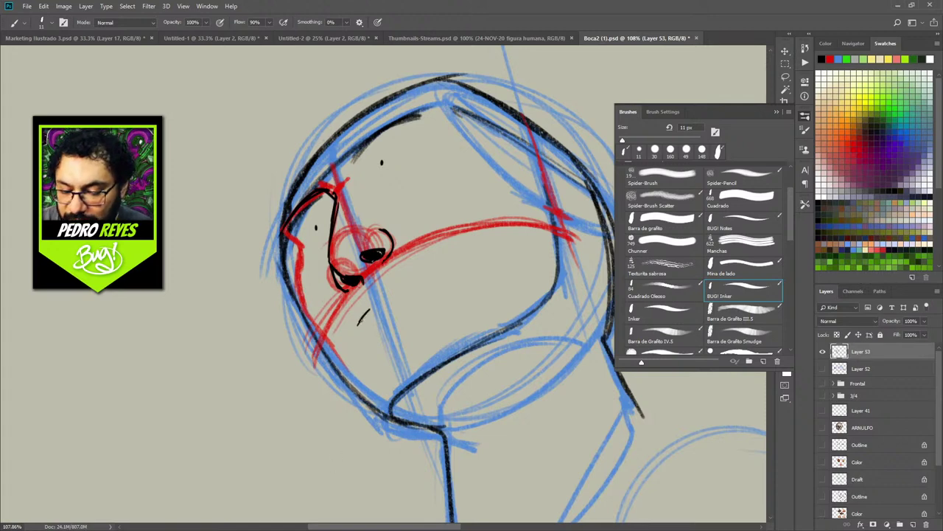
# Ink the tilted head's mouth, the groove under the nose and the curved chin
pyautogui.moveTo(350, 336)
pyautogui.mouseDown()
pyautogui.moveTo(401, 281)
pyautogui.moveTo(364, 299)
pyautogui.moveTo(350, 337)
pyautogui.moveTo(373, 288)
pyautogui.moveTo(424, 263)
pyautogui.mouseUp()
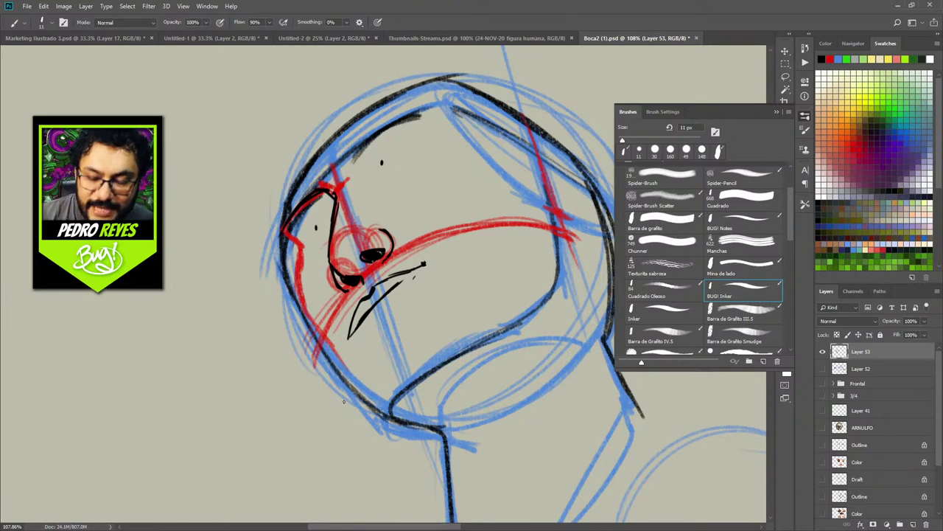
pyautogui.moveTo(363, 280)
pyautogui.mouseDown()
pyautogui.moveTo(363, 300)
pyautogui.moveTo(371, 272)
pyautogui.moveTo(352, 332)
pyautogui.moveTo(389, 322)
pyautogui.moveTo(351, 340)
pyautogui.moveTo(389, 346)
pyautogui.moveTo(371, 391)
pyautogui.mouseUp()
pyautogui.moveTo(380, 357)
pyautogui.mouseDown()
pyautogui.moveTo(430, 337)
pyautogui.moveTo(398, 410)
pyautogui.mouseUp()
pyautogui.moveTo(394, 340); pyautogui.dragTo(430, 336)
# Ink the far cheek contour from the eye socket down around the chin to the top of the neck
pyautogui.moveTo(283, 233)
pyautogui.mouseDown()
pyautogui.moveTo(297, 250)
pyautogui.moveTo(302, 300)
pyautogui.mouseUp()
pyautogui.moveTo(297, 256)
pyautogui.mouseDown()
pyautogui.moveTo(314, 315)
pyautogui.moveTo(299, 302)
pyautogui.moveTo(382, 413)
pyautogui.mouseUp()
pyautogui.moveTo(349, 377)
pyautogui.mouseDown()
pyautogui.moveTo(411, 422)
pyautogui.moveTo(453, 435)
pyautogui.mouseUp()
# Draw both eyes around their dots with upper lids, irises and lower lids, and touch up the near brow
pyautogui.moveTo(305, 236)
pyautogui.mouseDown()
pyautogui.moveTo(310, 217)
pyautogui.moveTo(332, 210)
pyautogui.mouseUp()
pyautogui.moveTo(367, 181)
pyautogui.mouseDown()
pyautogui.moveTo(384, 151)
pyautogui.moveTo(421, 145)
pyautogui.mouseUp()
pyautogui.moveTo(359, 147)
pyautogui.mouseDown()
pyautogui.moveTo(349, 166)
pyautogui.moveTo(376, 133)
pyautogui.mouseUp()
pyautogui.moveTo(402, 121); pyautogui.dragTo(417, 117)
pyautogui.moveTo(378, 159)
pyautogui.mouseDown()
pyautogui.moveTo(373, 169)
pyautogui.moveTo(393, 167)
pyautogui.mouseUp()
pyautogui.moveTo(305, 234); pyautogui.dragTo(320, 230)
pyautogui.moveTo(322, 209); pyautogui.dragTo(323, 231)
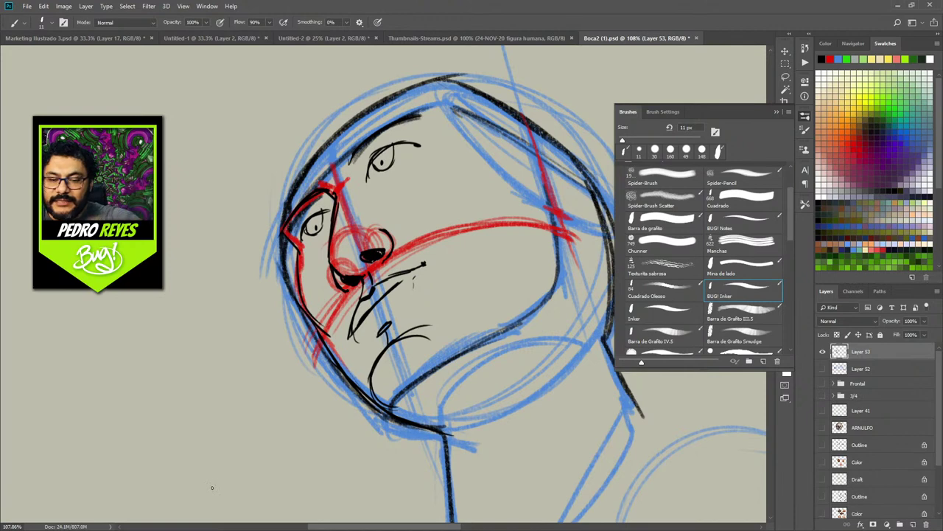
# Mark the root of the nose with a black dot, thicken the far brow line and close the brush list
pyautogui.moveTo(340, 190); pyautogui.dragTo(340, 190)
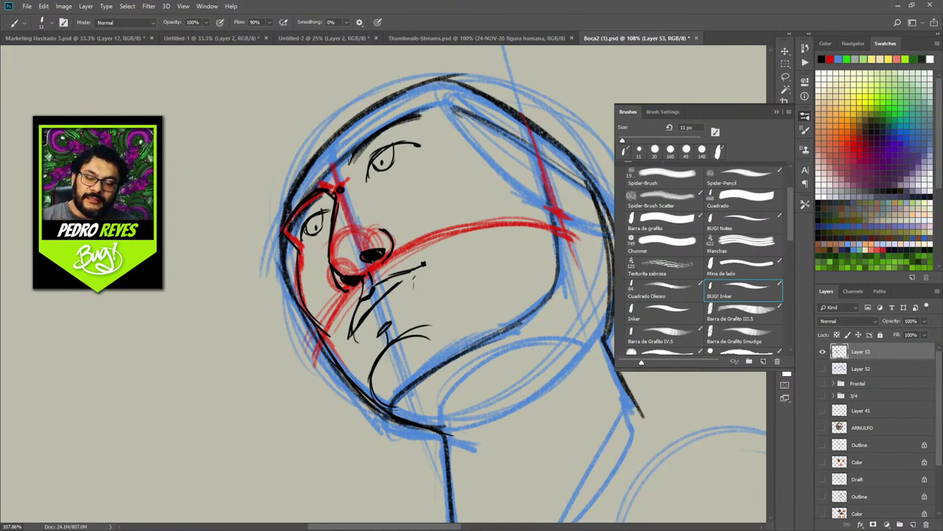
pyautogui.moveTo(361, 278)
pyautogui.mouseDown()
pyautogui.moveTo(337, 275)
pyautogui.moveTo(330, 256)
pyautogui.mouseUp()
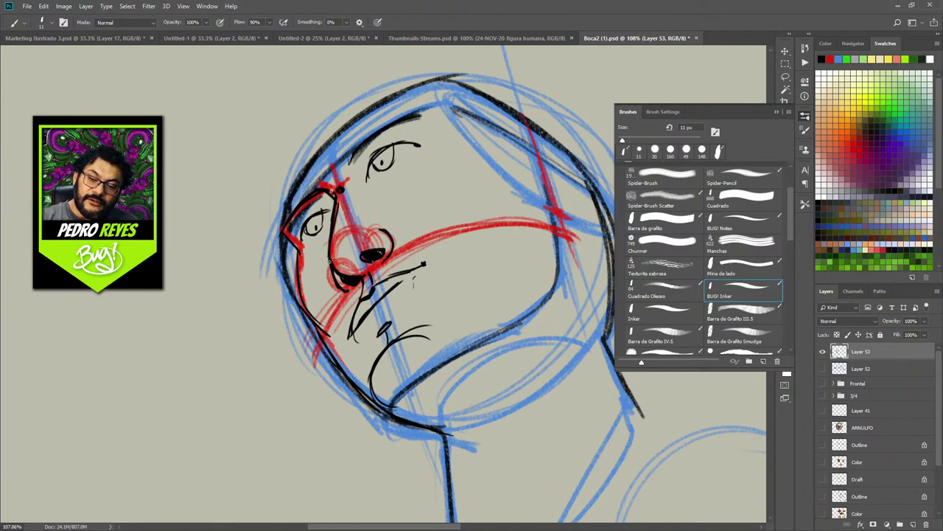
pyautogui.moveTo(306, 203); pyautogui.dragTo(292, 222)
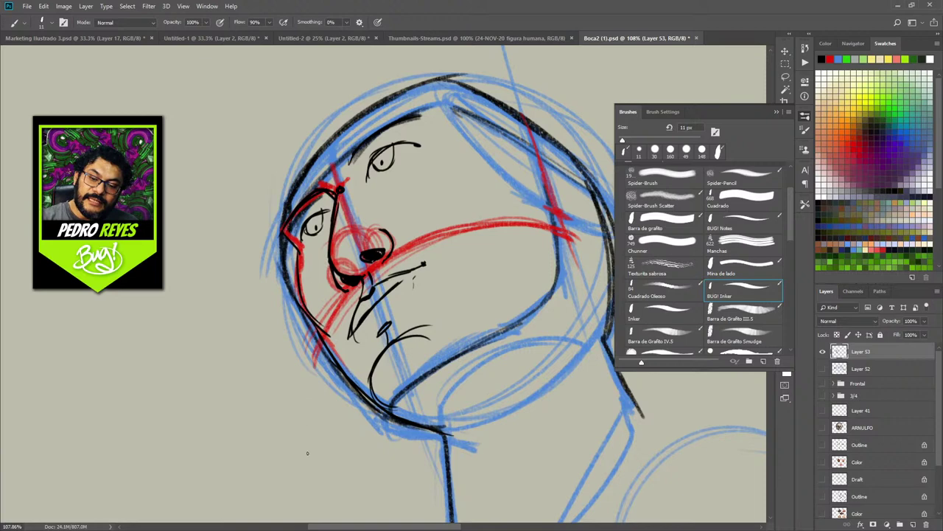
pyautogui.moveTo(338, 192); pyautogui.dragTo(292, 235)
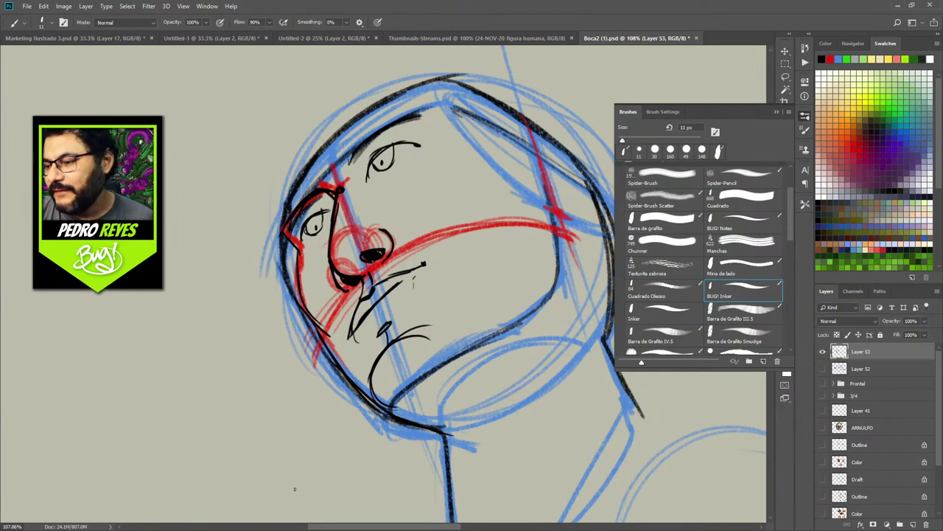
pyautogui.click(805, 117)
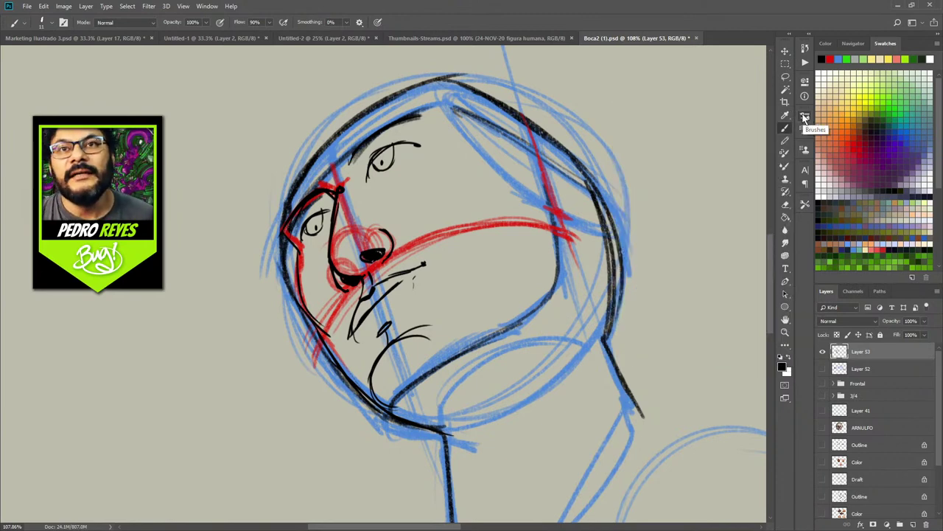
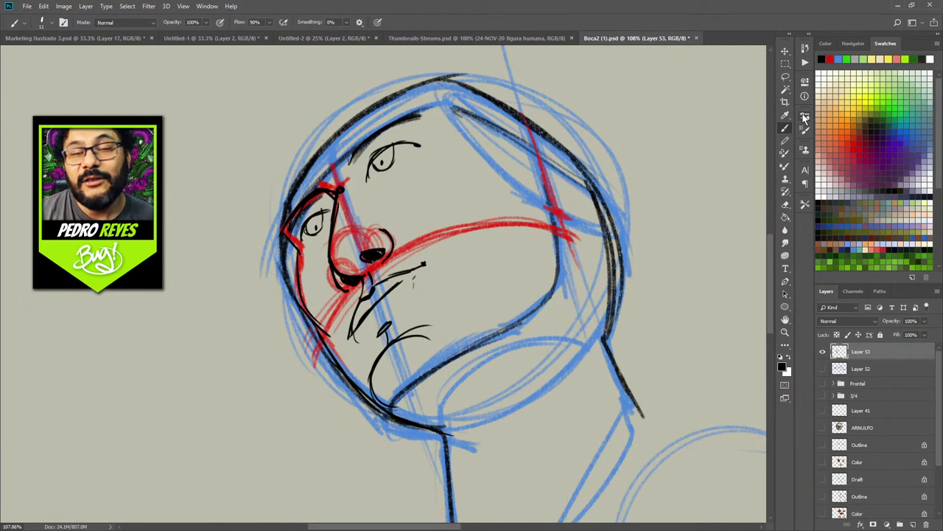
# Draw a green block construction over the tilted head's nose, with its base, front planes, bridge and brow wedge
pyautogui.click(846, 59)
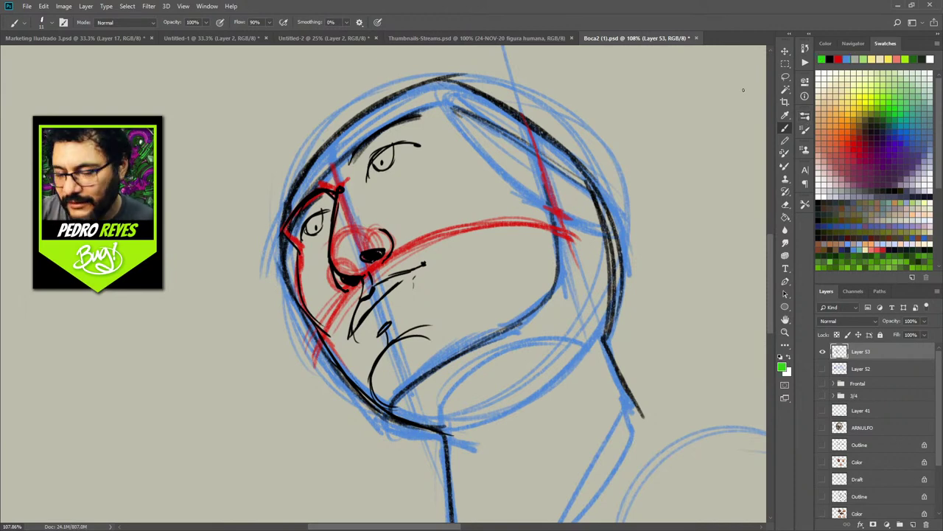
pyautogui.moveTo(394, 251)
pyautogui.mouseDown()
pyautogui.moveTo(347, 290)
pyautogui.moveTo(329, 272)
pyautogui.moveTo(332, 248)
pyautogui.moveTo(396, 244)
pyautogui.mouseUp()
pyautogui.moveTo(333, 258)
pyautogui.mouseDown()
pyautogui.moveTo(329, 246)
pyautogui.moveTo(331, 228)
pyautogui.moveTo(353, 227)
pyautogui.moveTo(342, 224)
pyautogui.moveTo(398, 244)
pyautogui.mouseUp()
pyautogui.moveTo(335, 233)
pyautogui.mouseDown()
pyautogui.moveTo(342, 188)
pyautogui.moveTo(390, 235)
pyautogui.mouseUp()
pyautogui.moveTo(358, 196); pyautogui.dragTo(375, 215)
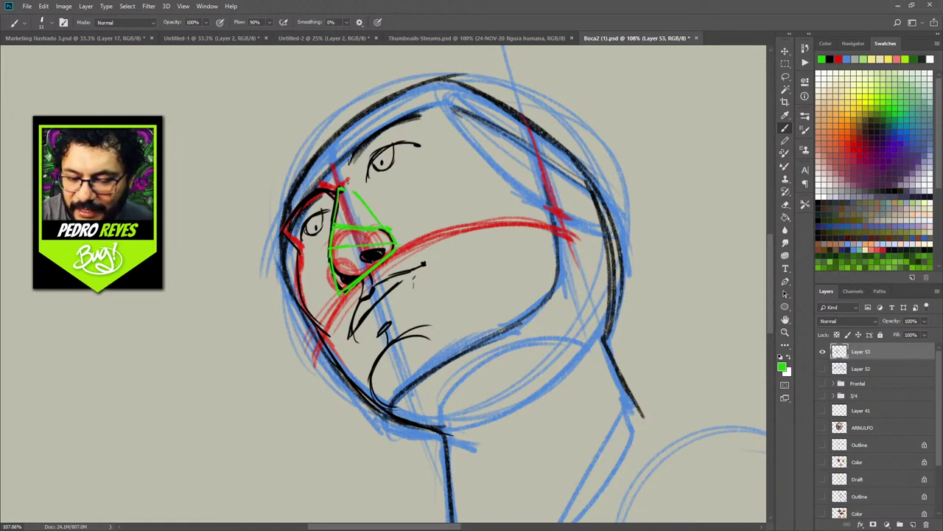
pyautogui.moveTo(350, 161)
pyautogui.mouseDown()
pyautogui.moveTo(352, 190)
pyautogui.moveTo(321, 197)
pyautogui.moveTo(336, 205)
pyautogui.moveTo(339, 187)
pyautogui.mouseUp()
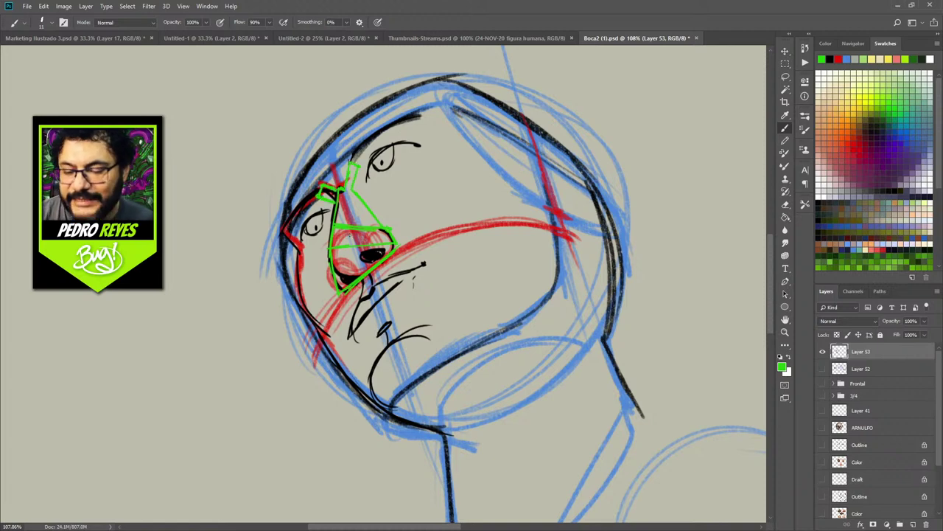
pyautogui.moveTo(581, 408)
pyautogui.mouseDown()
pyautogui.moveTo(221, 330)
pyautogui.moveTo(401, 270)
pyautogui.moveTo(366, 361)
pyautogui.moveTo(537, 265)
pyautogui.moveTo(558, 242)
pyautogui.mouseUp()
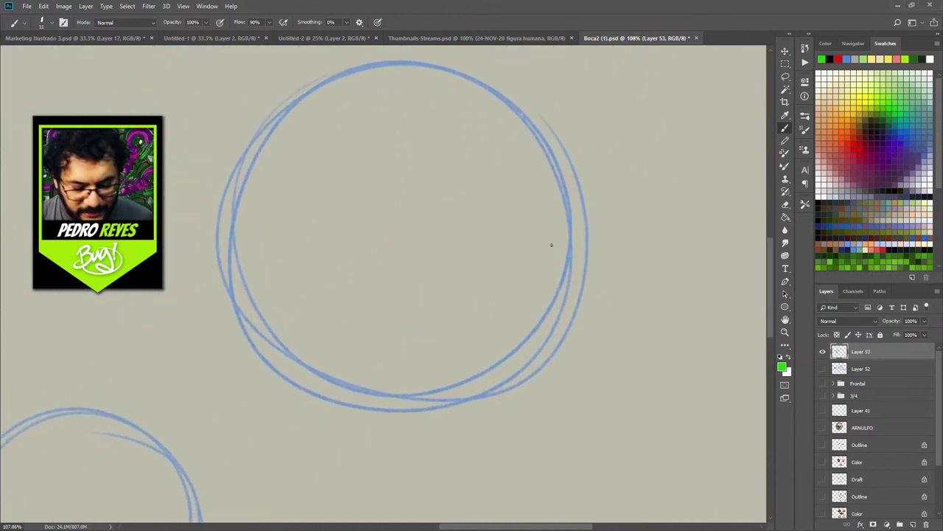
# In blue, draw a tilted ellipse for the side plane low on the large circle and add its upright axis
pyautogui.press('z')
pyautogui.moveTo(482, 290); pyautogui.dragTo(452, 290)
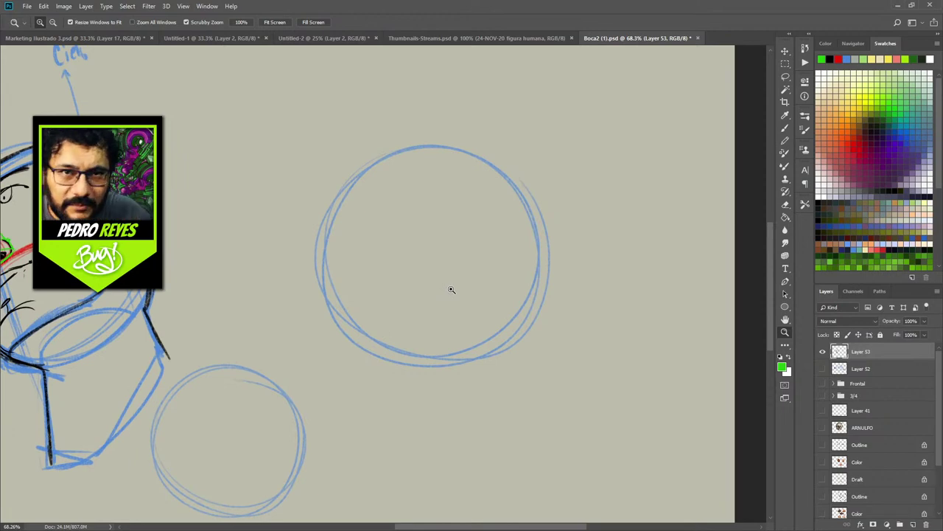
pyautogui.click(848, 58)
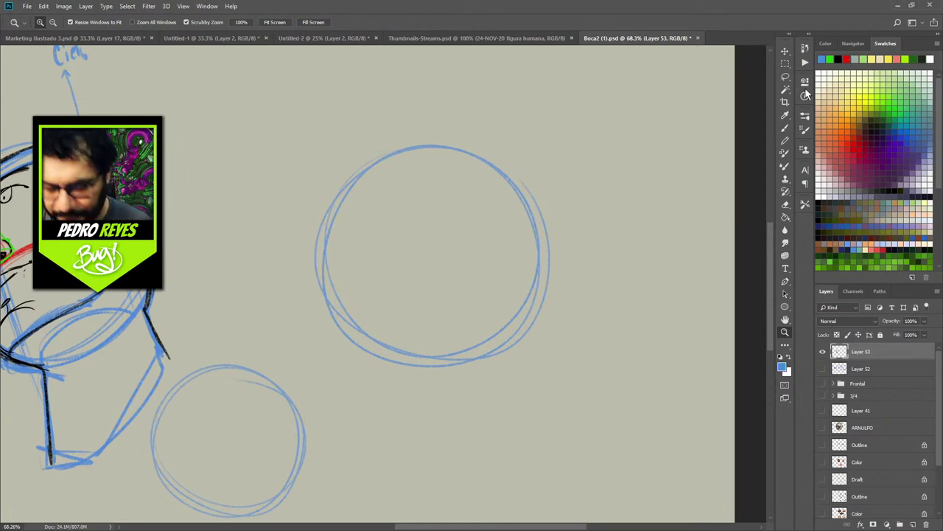
pyautogui.press('b')
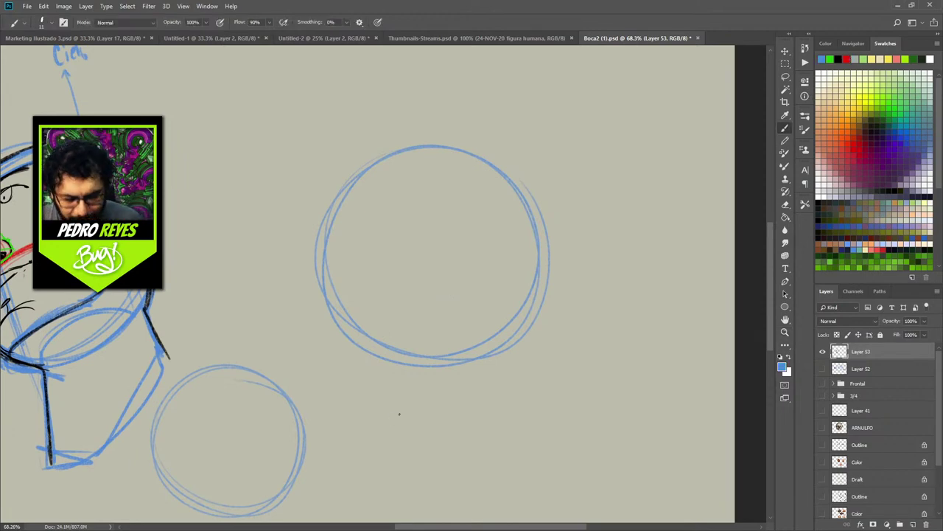
pyautogui.click(804, 129)
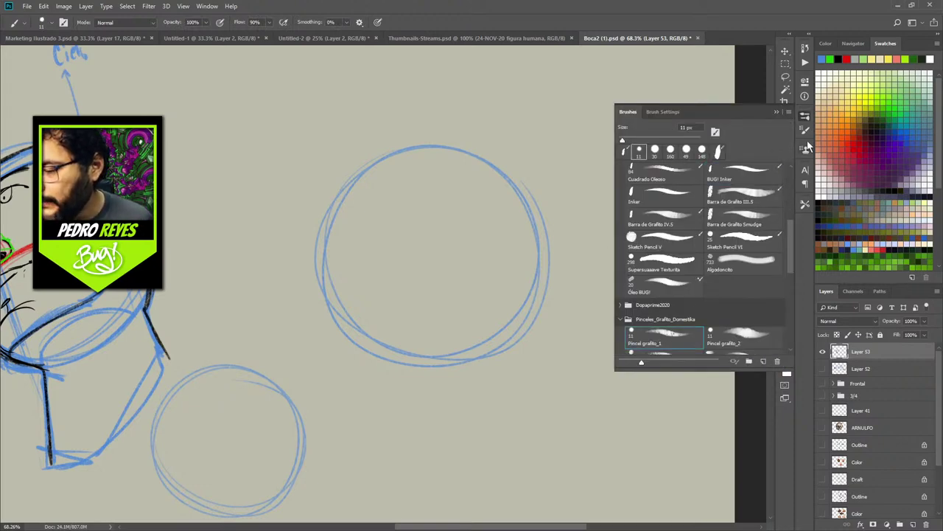
pyautogui.click(706, 170)
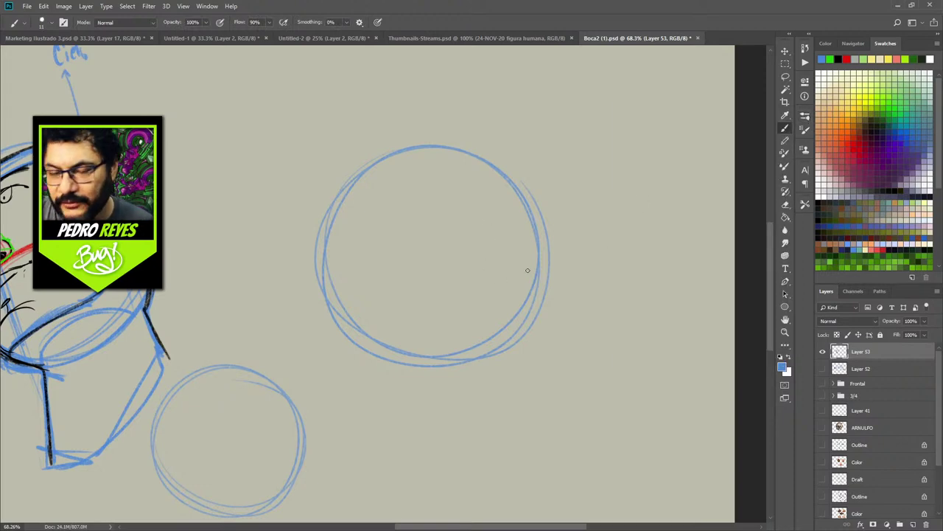
pyautogui.moveTo(502, 224)
pyautogui.mouseDown()
pyautogui.moveTo(495, 343)
pyautogui.moveTo(502, 227)
pyautogui.moveTo(500, 348)
pyautogui.moveTo(498, 225)
pyautogui.moveTo(524, 336)
pyautogui.moveTo(493, 230)
pyautogui.moveTo(487, 344)
pyautogui.moveTo(517, 231)
pyautogui.moveTo(496, 337)
pyautogui.moveTo(468, 254)
pyautogui.moveTo(530, 288)
pyautogui.moveTo(485, 266)
pyautogui.moveTo(489, 290)
pyautogui.moveTo(485, 259)
pyautogui.moveTo(490, 333)
pyautogui.moveTo(488, 240)
pyautogui.mouseUp()
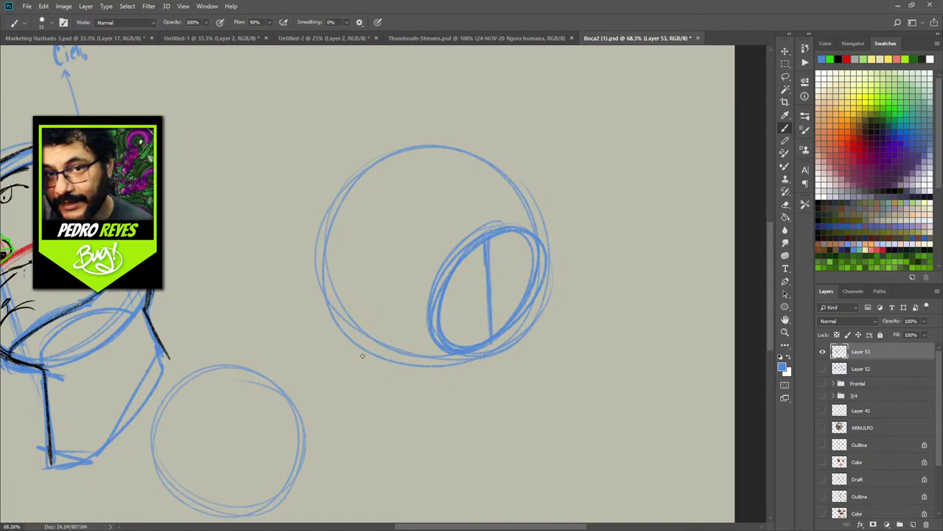
# Add the curved brow line continuing across the ellipse, plus the hairline and the face's centre line over the sphere
pyautogui.moveTo(445, 341)
pyautogui.mouseDown()
pyautogui.moveTo(542, 256)
pyautogui.moveTo(434, 335)
pyautogui.moveTo(510, 281)
pyautogui.moveTo(495, 297)
pyautogui.moveTo(329, 282)
pyautogui.moveTo(408, 342)
pyautogui.moveTo(438, 338)
pyautogui.moveTo(349, 313)
pyautogui.moveTo(453, 338)
pyautogui.moveTo(386, 330)
pyautogui.moveTo(318, 264)
pyautogui.mouseUp()
pyautogui.moveTo(487, 252)
pyautogui.mouseDown()
pyautogui.moveTo(443, 180)
pyautogui.moveTo(380, 159)
pyautogui.moveTo(404, 163)
pyautogui.moveTo(472, 218)
pyautogui.moveTo(440, 176)
pyautogui.moveTo(469, 204)
pyautogui.mouseUp()
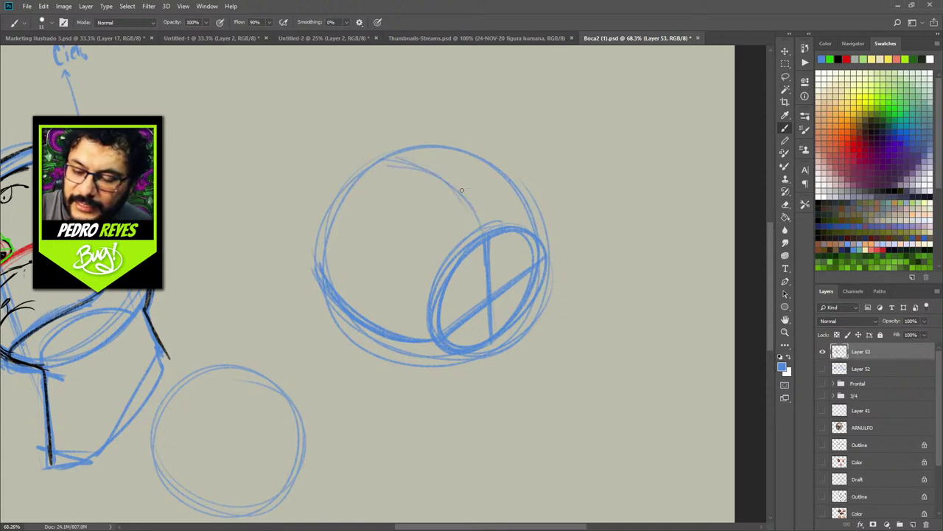
pyautogui.moveTo(434, 175)
pyautogui.mouseDown()
pyautogui.moveTo(423, 169)
pyautogui.moveTo(378, 207)
pyautogui.moveTo(350, 303)
pyautogui.moveTo(373, 214)
pyautogui.moveTo(412, 180)
pyautogui.mouseUp()
# Extend long blue guides down from the side ellipse's axis and from the face's centre line
pyautogui.moveTo(490, 247); pyautogui.dragTo(507, 466)
pyautogui.moveTo(492, 356); pyautogui.dragTo(505, 471)
pyautogui.moveTo(352, 321); pyautogui.dragTo(367, 419)
pyautogui.moveTo(351, 340)
pyautogui.mouseDown()
pyautogui.moveTo(385, 516)
pyautogui.moveTo(383, 505)
pyautogui.mouseUp()
pyautogui.moveTo(494, 333); pyautogui.dragTo(504, 472)
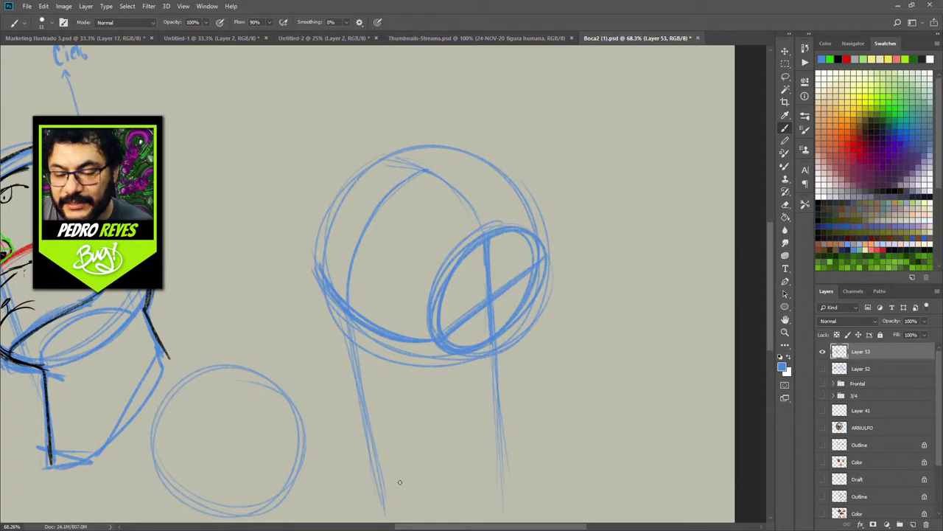
# Draw the far face contour, chin and jaw curve up to the side ellipse, and reinforce the skull outline
pyautogui.moveTo(356, 420)
pyautogui.mouseDown()
pyautogui.moveTo(383, 438)
pyautogui.moveTo(448, 426)
pyautogui.moveTo(478, 391)
pyautogui.moveTo(424, 432)
pyautogui.moveTo(357, 420)
pyautogui.moveTo(382, 436)
pyautogui.moveTo(492, 353)
pyautogui.mouseUp()
pyautogui.moveTo(356, 418)
pyautogui.mouseDown()
pyautogui.moveTo(319, 272)
pyautogui.moveTo(353, 421)
pyautogui.moveTo(334, 367)
pyautogui.moveTo(320, 241)
pyautogui.moveTo(326, 326)
pyautogui.moveTo(336, 202)
pyautogui.moveTo(398, 151)
pyautogui.moveTo(488, 164)
pyautogui.moveTo(532, 209)
pyautogui.moveTo(523, 194)
pyautogui.moveTo(525, 303)
pyautogui.moveTo(540, 277)
pyautogui.mouseUp()
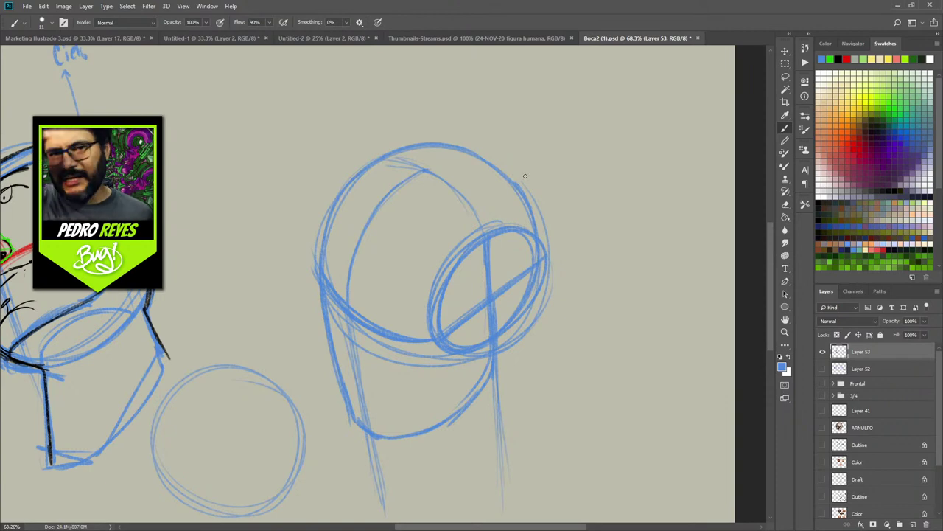
pyautogui.moveTo(540, 245); pyautogui.dragTo(541, 260)
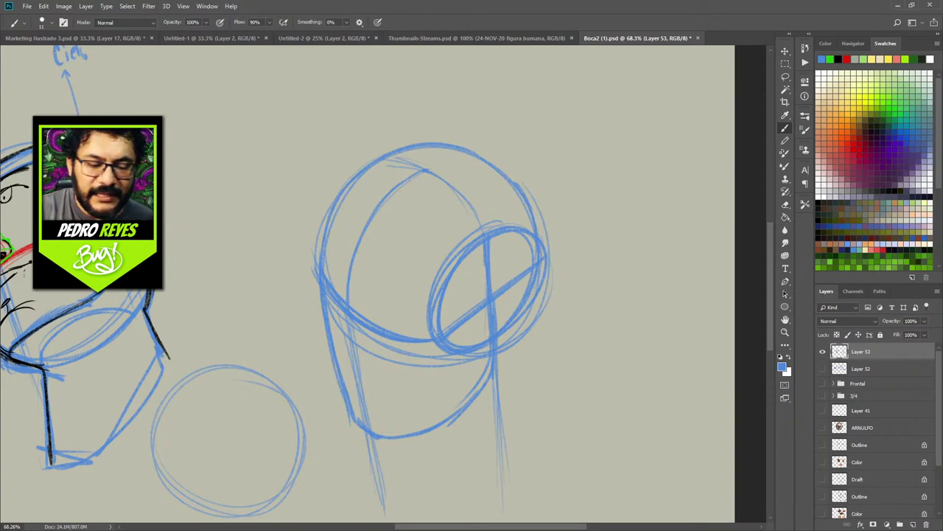
# Draw a curved blue arrow from the inked upward-tilted head across to the new head
pyautogui.moveTo(169, 116)
pyautogui.mouseDown()
pyautogui.moveTo(315, 189)
pyautogui.moveTo(278, 207)
pyautogui.mouseUp()
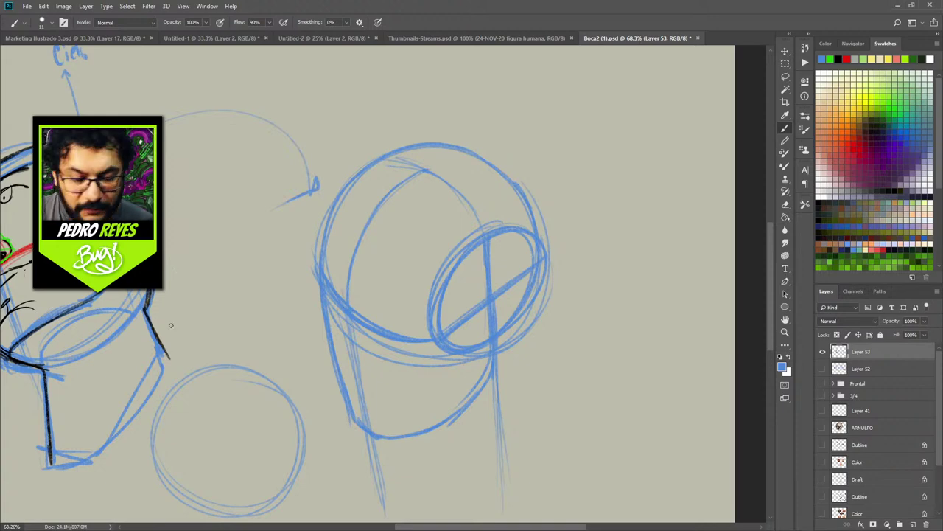
pyautogui.moveTo(176, 294); pyautogui.dragTo(387, 330)
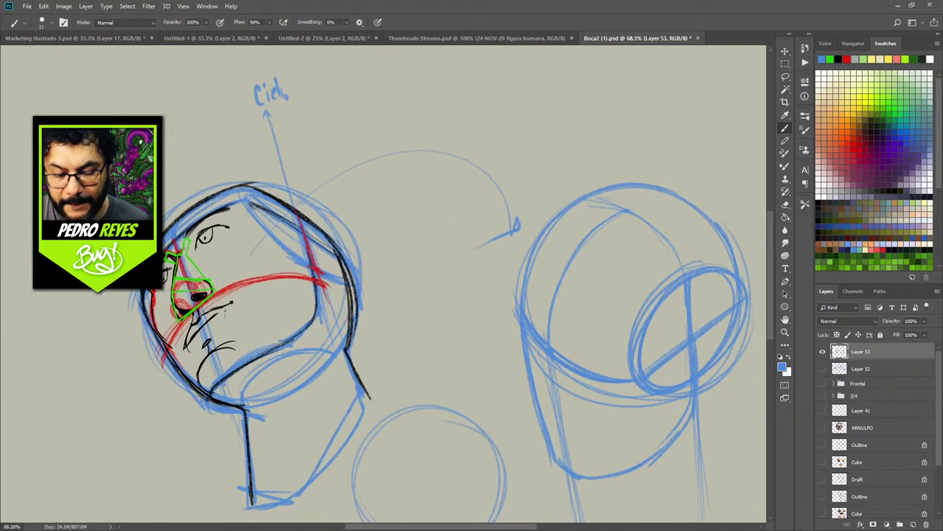
pyautogui.moveTo(474, 374); pyautogui.dragTo(310, 273)
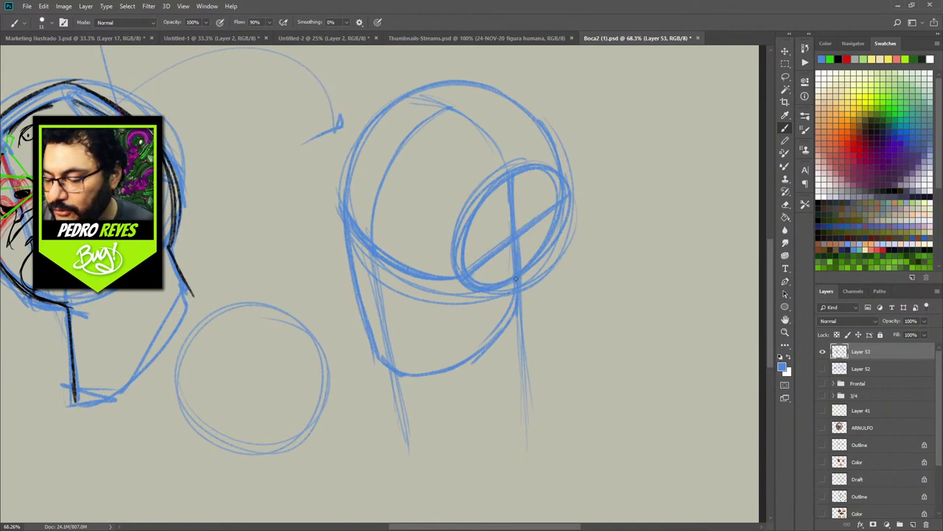
# Draw red curves along the brow line and the nose base, and mark the nose-base curve with a red arrow
pyautogui.click(846, 58)
pyautogui.moveTo(514, 279)
pyautogui.mouseDown()
pyautogui.moveTo(519, 272)
pyautogui.moveTo(517, 292)
pyautogui.moveTo(442, 314)
pyautogui.moveTo(399, 303)
pyautogui.moveTo(354, 275)
pyautogui.moveTo(407, 308)
pyautogui.moveTo(461, 313)
pyautogui.moveTo(503, 300)
pyautogui.mouseUp()
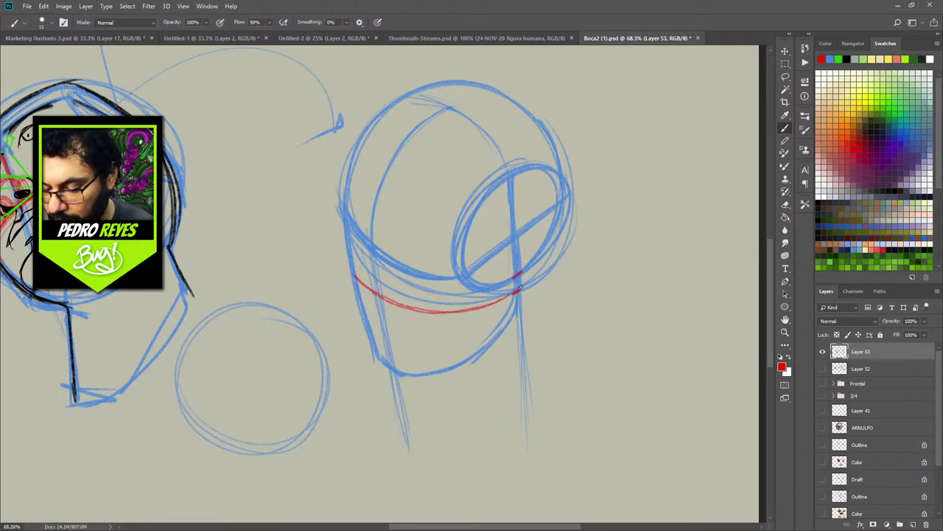
pyautogui.moveTo(344, 215)
pyautogui.mouseDown()
pyautogui.moveTo(386, 263)
pyautogui.moveTo(433, 274)
pyautogui.moveTo(481, 261)
pyautogui.moveTo(470, 267)
pyautogui.moveTo(515, 238)
pyautogui.mouseUp()
pyautogui.moveTo(472, 268)
pyautogui.mouseDown()
pyautogui.moveTo(423, 272)
pyautogui.moveTo(361, 239)
pyautogui.mouseUp()
pyautogui.moveTo(354, 277)
pyautogui.mouseDown()
pyautogui.moveTo(347, 265)
pyautogui.moveTo(373, 289)
pyautogui.mouseUp()
pyautogui.moveTo(345, 258); pyautogui.dragTo(386, 299)
pyautogui.moveTo(312, 254); pyautogui.dragTo(345, 266)
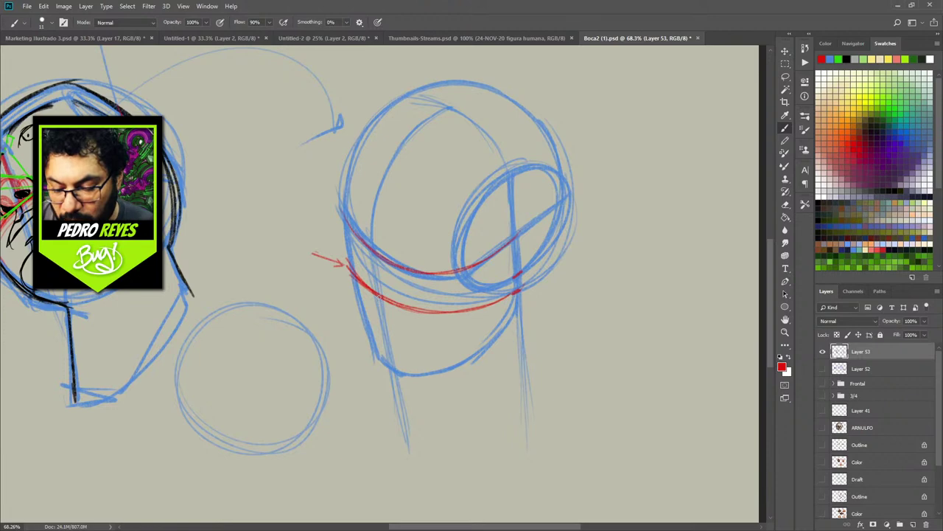
# Sketch the nose as a red wedge between the two curves, and add yellow circles for its tip and near wing
pyautogui.moveTo(378, 296); pyautogui.dragTo(356, 313)
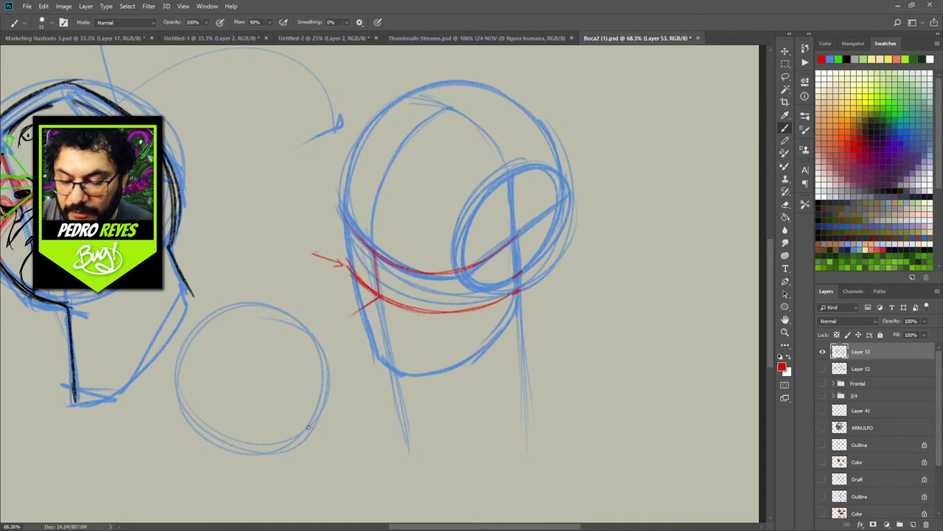
pyautogui.moveTo(374, 252); pyautogui.dragTo(364, 282)
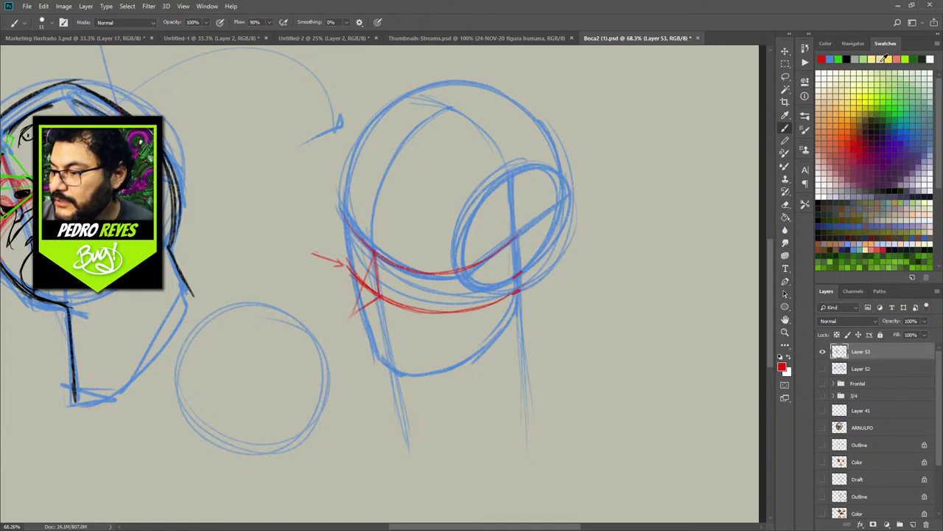
pyautogui.click(860, 107)
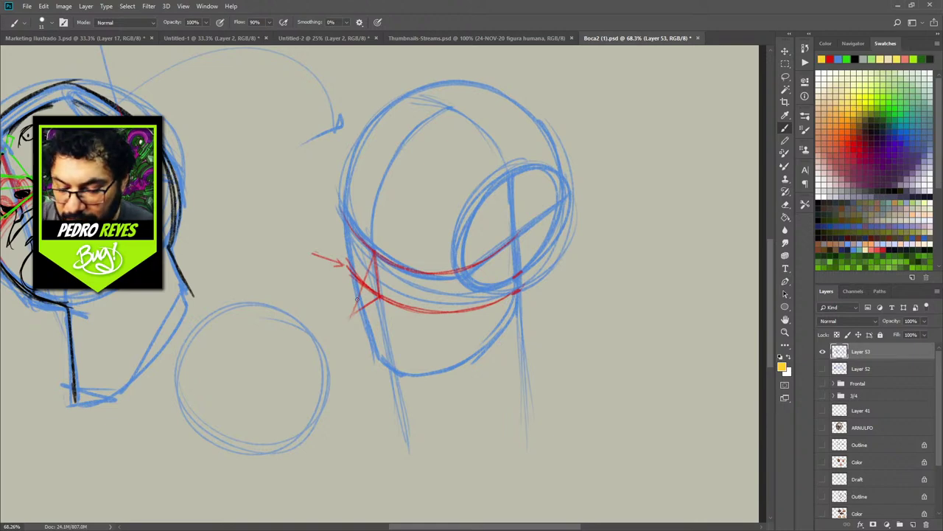
pyautogui.moveTo(352, 293)
pyautogui.mouseDown()
pyautogui.moveTo(379, 287)
pyautogui.moveTo(361, 312)
pyautogui.moveTo(381, 297)
pyautogui.mouseUp()
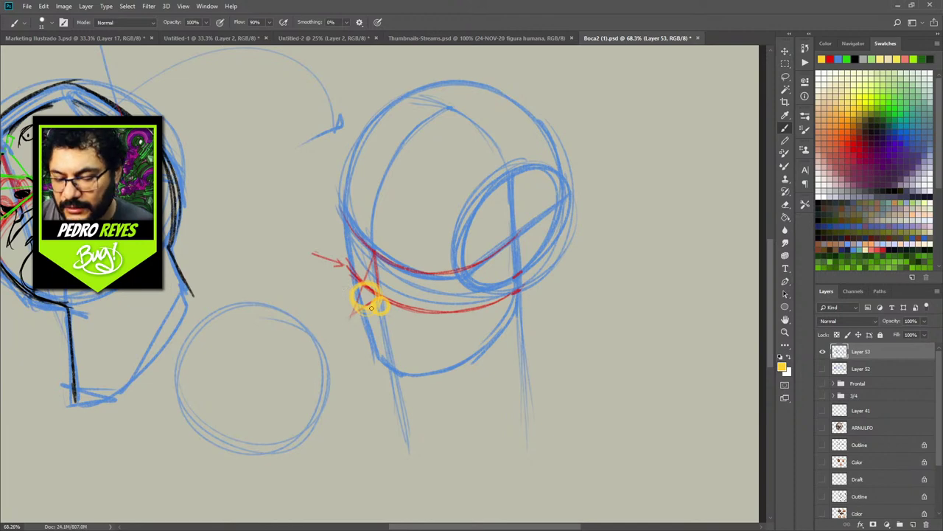
# Ink both brows, the far eye, the nose contour and the mouth area in black
pyautogui.click(823, 59)
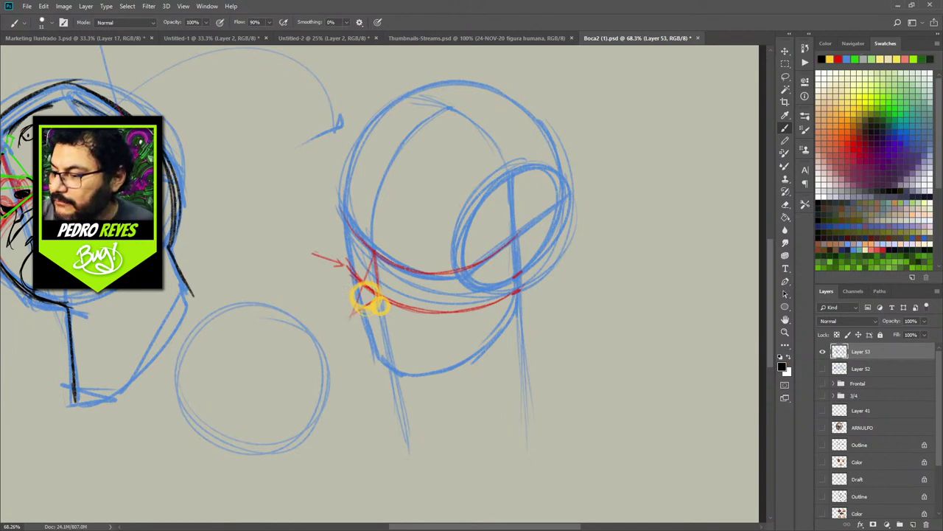
pyautogui.moveTo(352, 302)
pyautogui.mouseDown()
pyautogui.moveTo(374, 252)
pyautogui.moveTo(346, 222)
pyautogui.moveTo(370, 252)
pyautogui.moveTo(354, 241)
pyautogui.moveTo(366, 250)
pyautogui.moveTo(356, 250)
pyautogui.moveTo(370, 253)
pyautogui.moveTo(348, 224)
pyautogui.moveTo(386, 261)
pyautogui.moveTo(440, 276)
pyautogui.mouseUp()
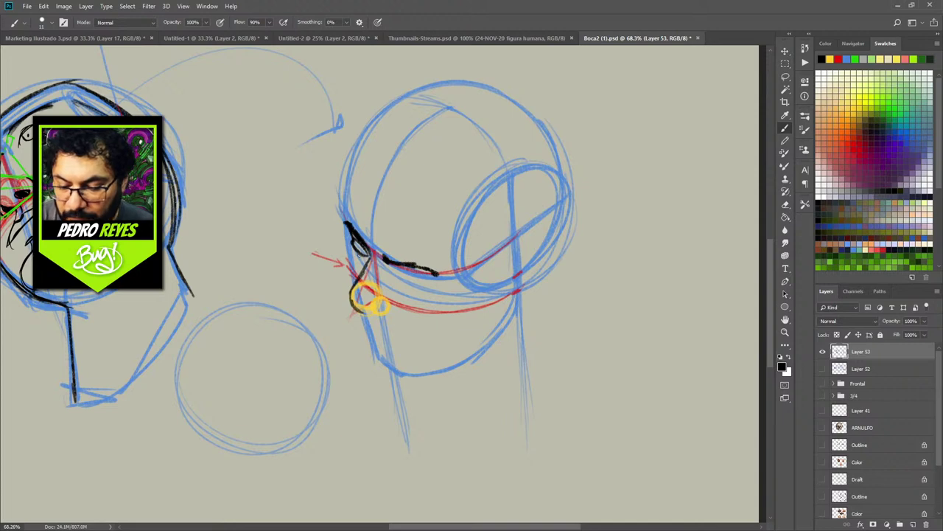
pyautogui.moveTo(353, 249)
pyautogui.mouseDown()
pyautogui.moveTo(370, 261)
pyautogui.moveTo(346, 266)
pyautogui.moveTo(346, 289)
pyautogui.moveTo(371, 312)
pyautogui.moveTo(389, 313)
pyautogui.moveTo(388, 299)
pyautogui.moveTo(373, 333)
pyautogui.moveTo(412, 342)
pyautogui.moveTo(382, 349)
pyautogui.moveTo(359, 308)
pyautogui.moveTo(376, 364)
pyautogui.mouseUp()
# Ink the chin and the jawline in black from the mouth up to the side ellipse
pyautogui.moveTo(373, 361)
pyautogui.mouseDown()
pyautogui.moveTo(410, 381)
pyautogui.moveTo(476, 362)
pyautogui.mouseUp()
pyautogui.moveTo(411, 382); pyautogui.dragTo(495, 345)
pyautogui.moveTo(410, 384)
pyautogui.mouseDown()
pyautogui.moveTo(445, 372)
pyautogui.moveTo(510, 321)
pyautogui.mouseUp()
pyautogui.moveTo(517, 280); pyautogui.dragTo(502, 331)
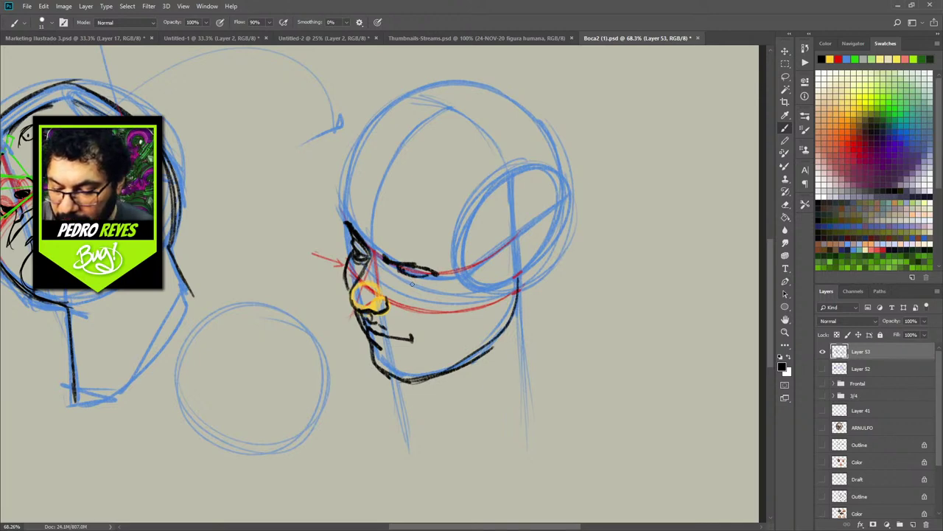
# Draw the near eye in black beneath its brow and thicken the brow line
pyautogui.moveTo(412, 276)
pyautogui.mouseDown()
pyautogui.moveTo(396, 274)
pyautogui.moveTo(402, 285)
pyautogui.moveTo(431, 280)
pyautogui.mouseUp()
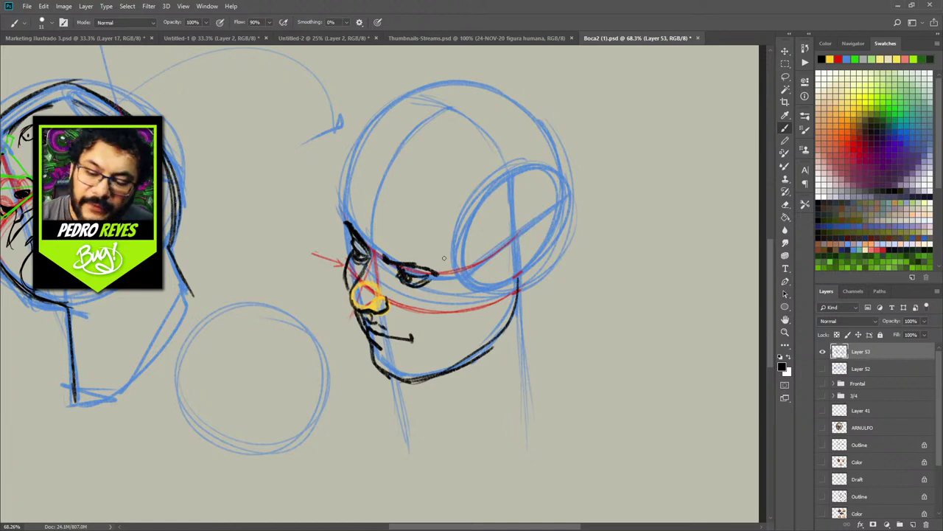
pyautogui.moveTo(382, 254); pyautogui.dragTo(435, 276)
# Ink the forehead contour and the ear, and add a short crease beside the near eye
pyautogui.moveTo(352, 228)
pyautogui.mouseDown()
pyautogui.moveTo(345, 204)
pyautogui.moveTo(348, 226)
pyautogui.moveTo(353, 168)
pyautogui.moveTo(370, 137)
pyautogui.mouseUp()
pyautogui.moveTo(351, 175); pyautogui.dragTo(379, 130)
pyautogui.moveTo(519, 261)
pyautogui.mouseDown()
pyautogui.moveTo(524, 224)
pyautogui.moveTo(551, 230)
pyautogui.moveTo(538, 286)
pyautogui.moveTo(518, 292)
pyautogui.moveTo(541, 281)
pyautogui.moveTo(558, 240)
pyautogui.moveTo(526, 295)
pyautogui.mouseUp()
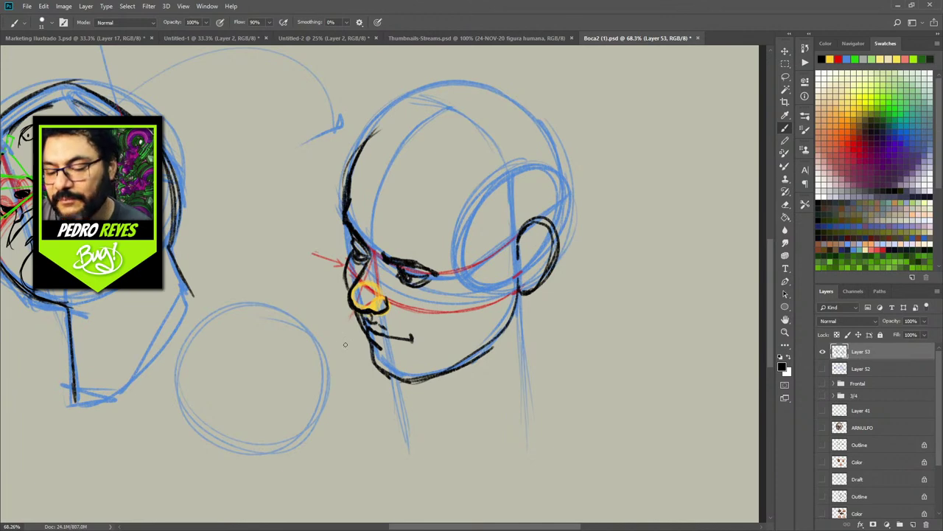
pyautogui.moveTo(396, 279); pyautogui.dragTo(404, 290)
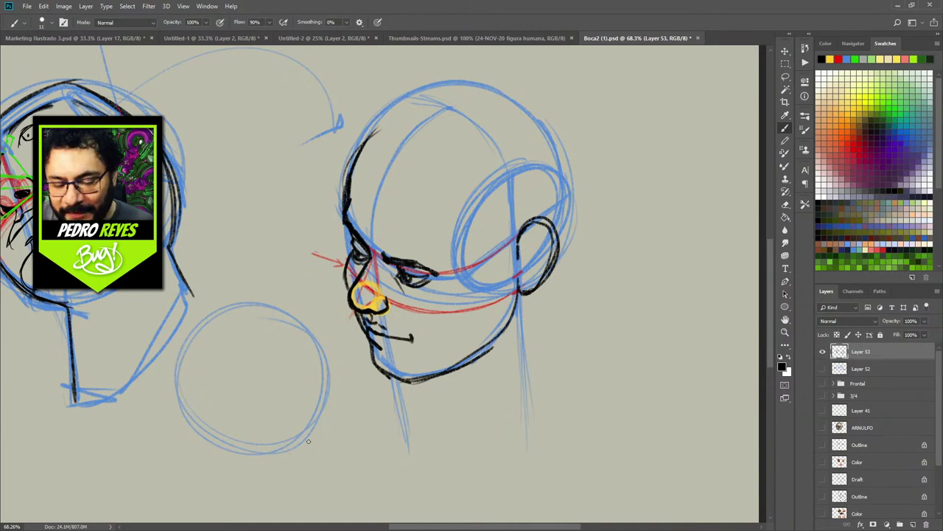
# Select the small blue circle with the Lasso and move it to the free area lower on the canvas
pyautogui.moveTo(322, 400)
pyautogui.mouseDown()
pyautogui.moveTo(472, 278)
pyautogui.moveTo(464, 277)
pyautogui.mouseUp()
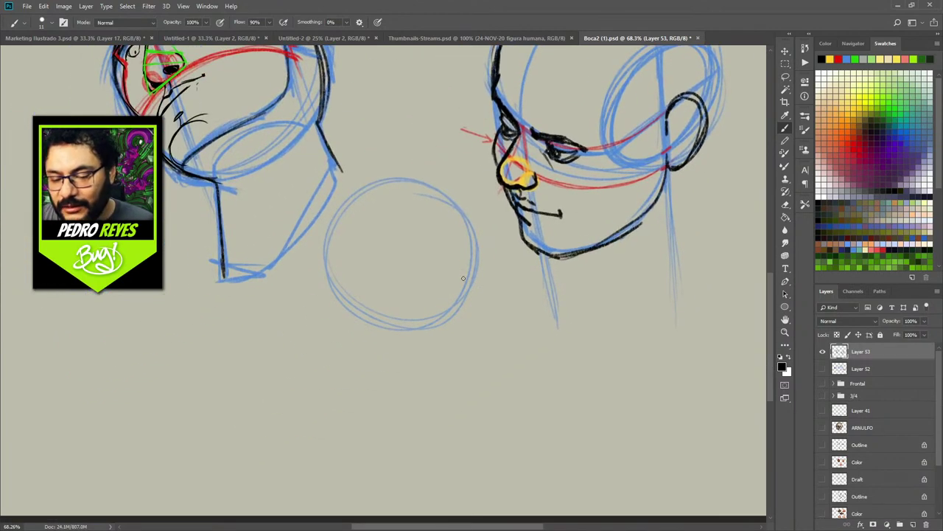
pyautogui.click(821, 59)
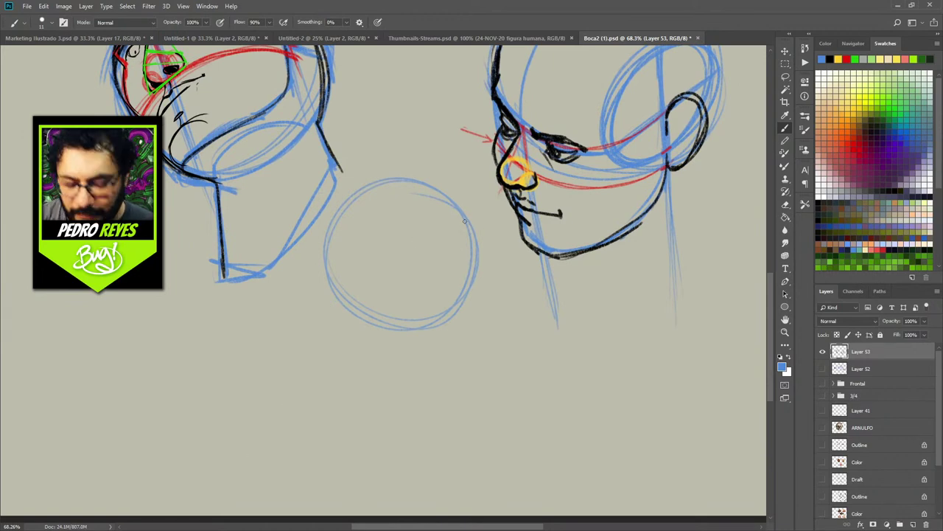
pyautogui.press('l')
pyautogui.moveTo(339, 355)
pyautogui.mouseDown()
pyautogui.moveTo(400, 155)
pyautogui.moveTo(373, 381)
pyautogui.moveTo(362, 332)
pyautogui.mouseUp()
pyautogui.press('v')
pyautogui.moveTo(441, 269)
pyautogui.mouseDown()
pyautogui.moveTo(456, 335)
pyautogui.moveTo(463, 324)
pyautogui.moveTo(480, 361)
pyautogui.moveTo(449, 276)
pyautogui.moveTo(406, 270)
pyautogui.moveTo(380, 297)
pyautogui.moveTo(459, 306)
pyautogui.moveTo(373, 288)
pyautogui.mouseUp()
pyautogui.hotkey('ctrl', 'd')
# Reinforce the moved circle's outline in blue and sketch a smaller concentric circle inside it
pyautogui.press('b')
pyautogui.moveTo(442, 245); pyautogui.dragTo(392, 387)
pyautogui.moveTo(372, 265); pyautogui.dragTo(355, 367)
pyautogui.moveTo(452, 246)
pyautogui.mouseDown()
pyautogui.moveTo(346, 327)
pyautogui.moveTo(368, 368)
pyautogui.mouseUp()
pyautogui.moveTo(373, 269)
pyautogui.mouseDown()
pyautogui.moveTo(470, 260)
pyautogui.moveTo(485, 347)
pyautogui.moveTo(465, 373)
pyautogui.mouseUp()
pyautogui.moveTo(420, 397); pyautogui.dragTo(357, 361)
pyautogui.moveTo(472, 364); pyautogui.dragTo(361, 377)
pyautogui.moveTo(486, 279); pyautogui.dragTo(377, 398)
pyautogui.moveTo(363, 272); pyautogui.dragTo(346, 302)
pyautogui.moveTo(352, 361); pyautogui.dragTo(401, 388)
pyautogui.moveTo(351, 303); pyautogui.dragTo(345, 332)
pyautogui.moveTo(443, 245); pyautogui.dragTo(498, 344)
pyautogui.moveTo(460, 376); pyautogui.dragTo(426, 385)
pyautogui.moveTo(338, 310); pyautogui.dragTo(432, 389)
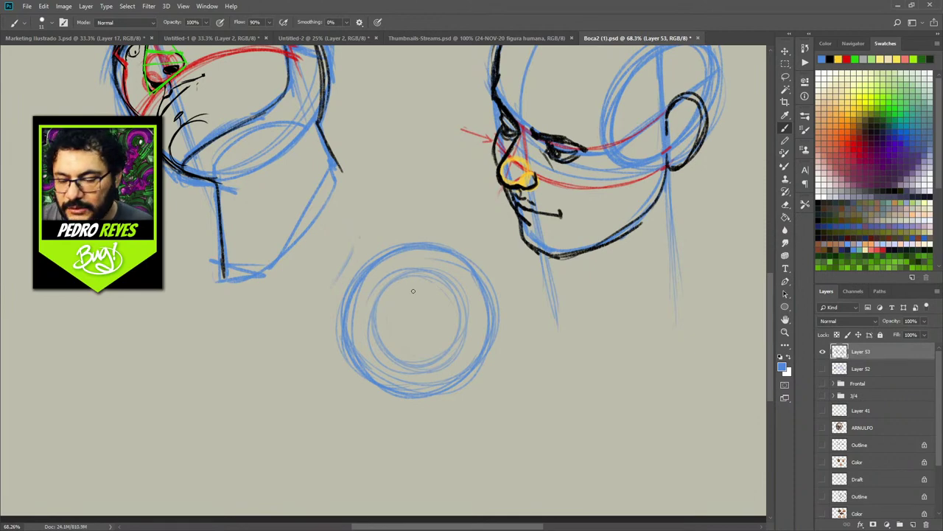
# Draw a vertical and a horizontal axis through the inner circle, with a dot where the vertical meets its lower edge
pyautogui.moveTo(417, 276)
pyautogui.mouseDown()
pyautogui.moveTo(418, 352)
pyautogui.moveTo(418, 303)
pyautogui.moveTo(417, 347)
pyautogui.moveTo(382, 327)
pyautogui.moveTo(474, 323)
pyautogui.mouseUp()
pyautogui.moveTo(376, 325); pyautogui.dragTo(469, 324)
pyautogui.moveTo(418, 292); pyautogui.dragTo(416, 381)
pyautogui.moveTo(374, 323)
pyautogui.mouseDown()
pyautogui.moveTo(361, 324)
pyautogui.moveTo(479, 322)
pyautogui.mouseUp()
pyautogui.moveTo(418, 368); pyautogui.dragTo(419, 381)
# Draw the profile's front face line from the outer circle down toward the chin, and mark the outer circle's base
pyautogui.moveTo(348, 310); pyautogui.dragTo(340, 320)
pyautogui.moveTo(345, 355); pyautogui.dragTo(345, 385)
pyautogui.moveTo(340, 321); pyautogui.dragTo(351, 453)
pyautogui.moveTo(340, 393); pyautogui.dragTo(354, 454)
pyautogui.moveTo(417, 324); pyautogui.dragTo(420, 392)
pyautogui.moveTo(344, 395); pyautogui.dragTo(357, 437)
pyautogui.moveTo(340, 348); pyautogui.dragTo(358, 436)
pyautogui.moveTo(339, 317); pyautogui.dragTo(357, 431)
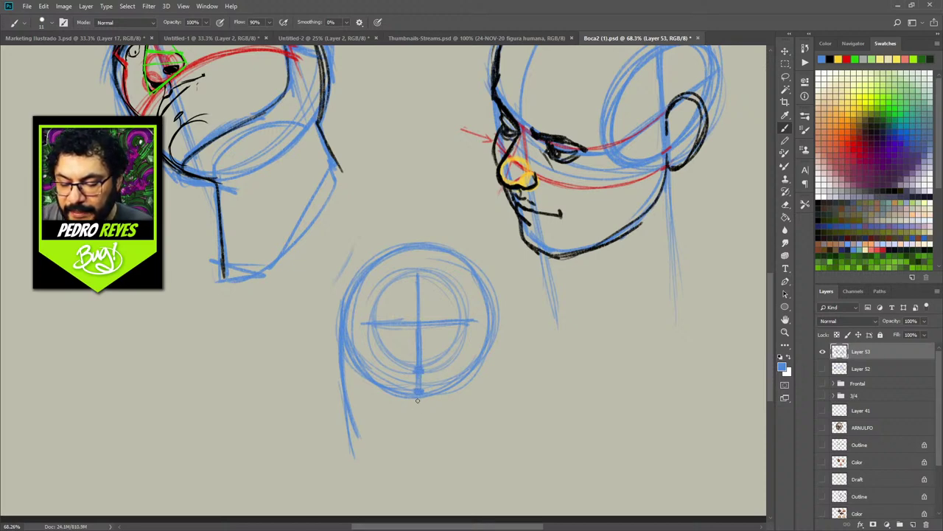
# Draw the profile's chin and jaw from the front face line back up to the inner circle's base
pyautogui.moveTo(357, 447); pyautogui.dragTo(414, 426)
pyautogui.moveTo(419, 383)
pyautogui.mouseDown()
pyautogui.moveTo(416, 427)
pyautogui.moveTo(361, 442)
pyautogui.moveTo(348, 298)
pyautogui.mouseUp()
pyautogui.moveTo(342, 400)
pyautogui.mouseDown()
pyautogui.moveTo(408, 247)
pyautogui.moveTo(467, 254)
pyautogui.moveTo(500, 325)
pyautogui.mouseUp()
# Thicken the back of the profile skull and curve it in toward the top of the jaw
pyautogui.moveTo(485, 270)
pyautogui.mouseDown()
pyautogui.moveTo(498, 331)
pyautogui.moveTo(479, 364)
pyautogui.mouseUp()
pyautogui.moveTo(499, 311); pyautogui.dragTo(473, 371)
pyautogui.moveTo(473, 265)
pyautogui.mouseDown()
pyautogui.moveTo(483, 275)
pyautogui.moveTo(433, 376)
pyautogui.mouseUp()
pyautogui.moveTo(494, 318); pyautogui.dragTo(493, 341)
pyautogui.moveTo(464, 258); pyautogui.dragTo(475, 354)
# Extend the brow line past the face with an arrow, and mark the nose-base and mouth levels on the profile
pyautogui.moveTo(422, 325); pyautogui.dragTo(328, 323)
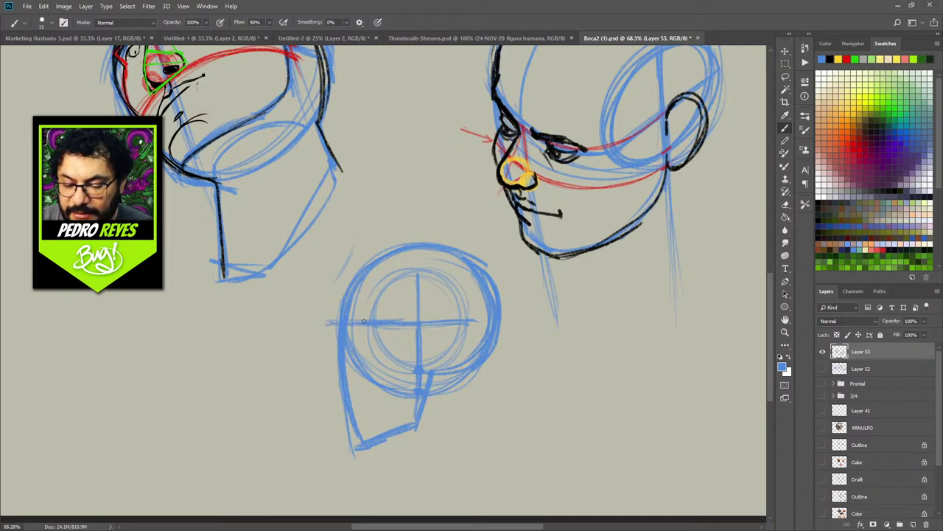
pyautogui.moveTo(310, 289); pyautogui.dragTo(329, 312)
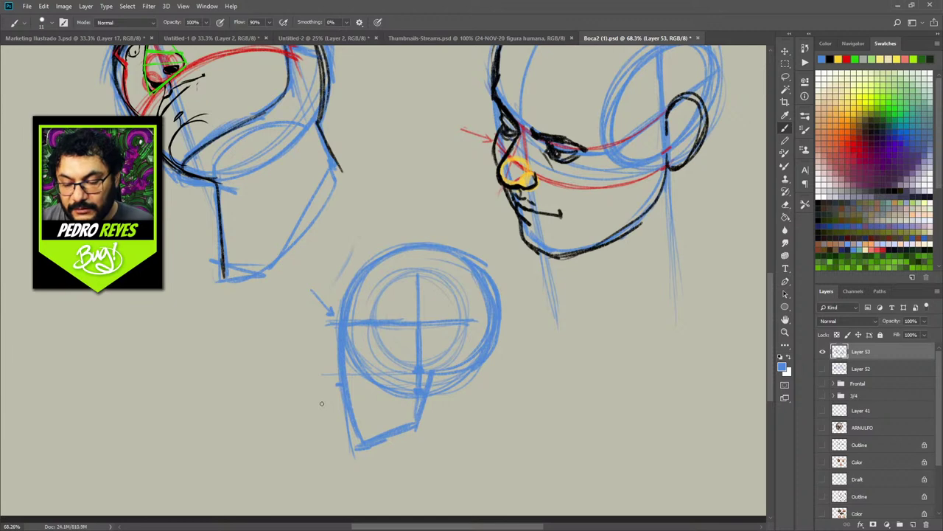
pyautogui.moveTo(343, 410); pyautogui.dragTo(346, 452)
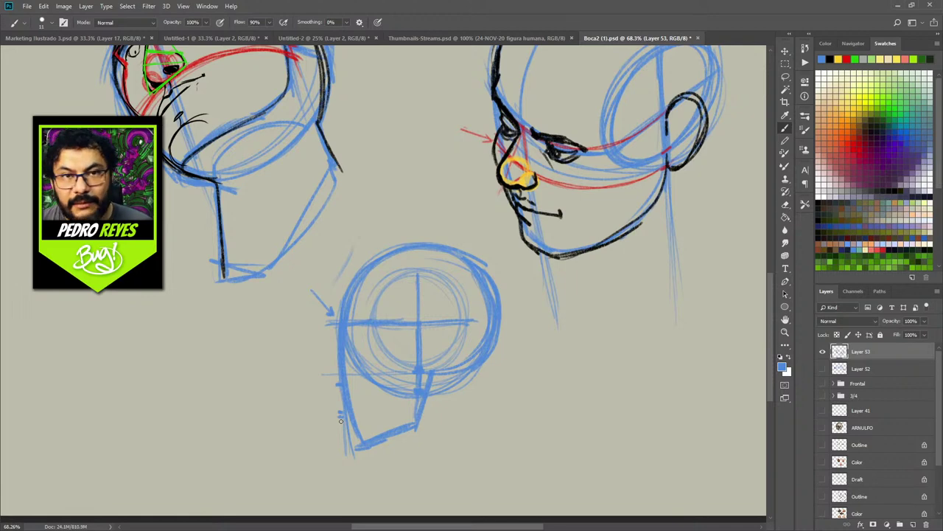
# Draw a small red circle for the nose tip in front of the profile at the nose-base guide
pyautogui.press('d')
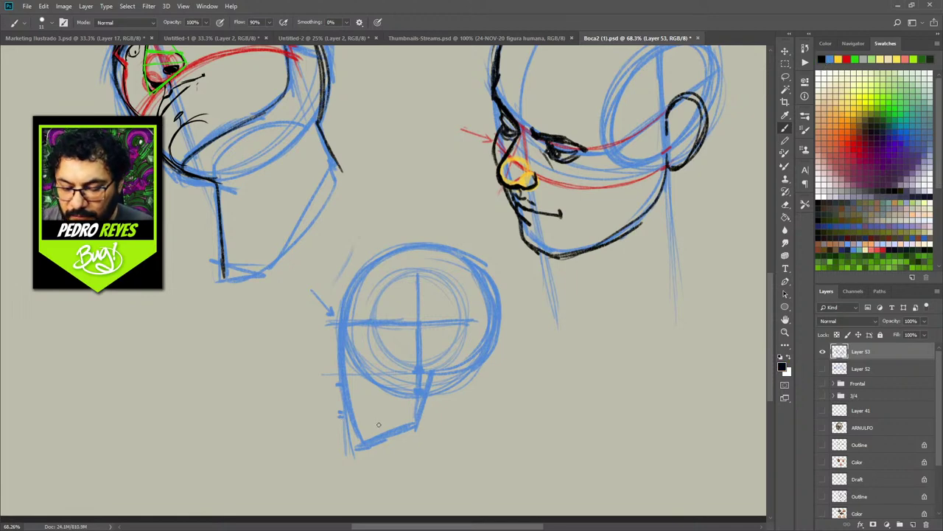
pyautogui.press('x')
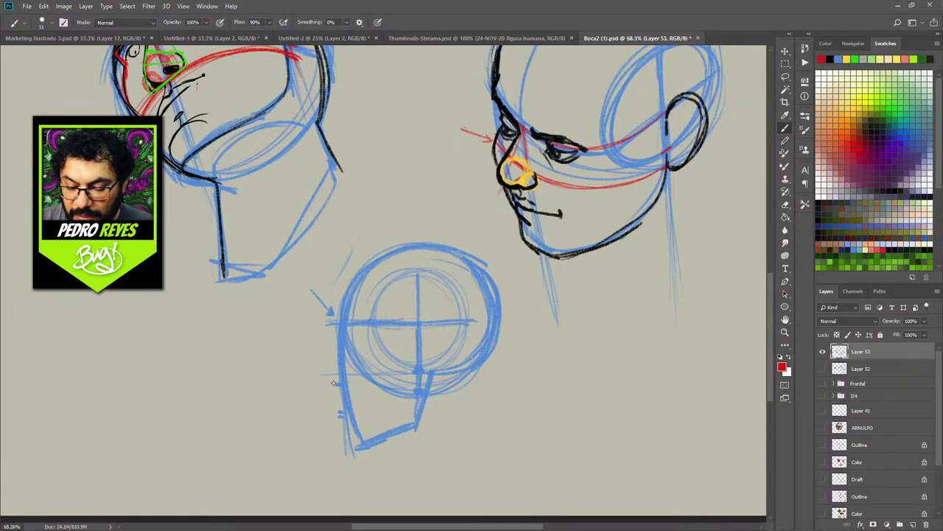
pyautogui.moveTo(322, 382)
pyautogui.mouseDown()
pyautogui.moveTo(329, 368)
pyautogui.moveTo(326, 384)
pyautogui.moveTo(322, 373)
pyautogui.moveTo(338, 379)
pyautogui.mouseUp()
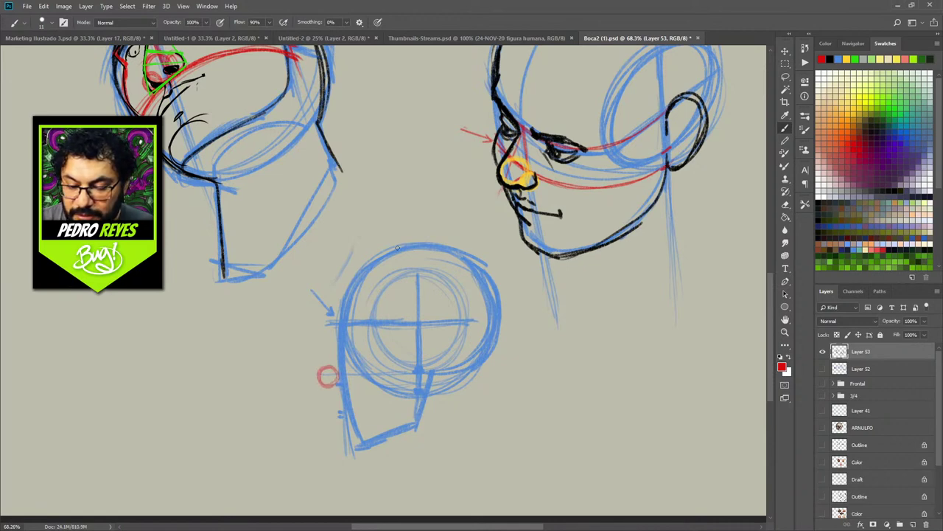
# Trace the profile's cranium, face front, chin and jaw in red, adding a nostril-wing circle and a short mouth line
pyautogui.moveTo(343, 332)
pyautogui.mouseDown()
pyautogui.moveTo(345, 299)
pyautogui.moveTo(361, 273)
pyautogui.moveTo(403, 244)
pyautogui.moveTo(438, 245)
pyautogui.moveTo(479, 267)
pyautogui.moveTo(495, 292)
pyautogui.moveTo(498, 326)
pyautogui.moveTo(483, 277)
pyautogui.moveTo(405, 248)
pyautogui.moveTo(341, 326)
pyautogui.moveTo(352, 432)
pyautogui.moveTo(338, 344)
pyautogui.mouseUp()
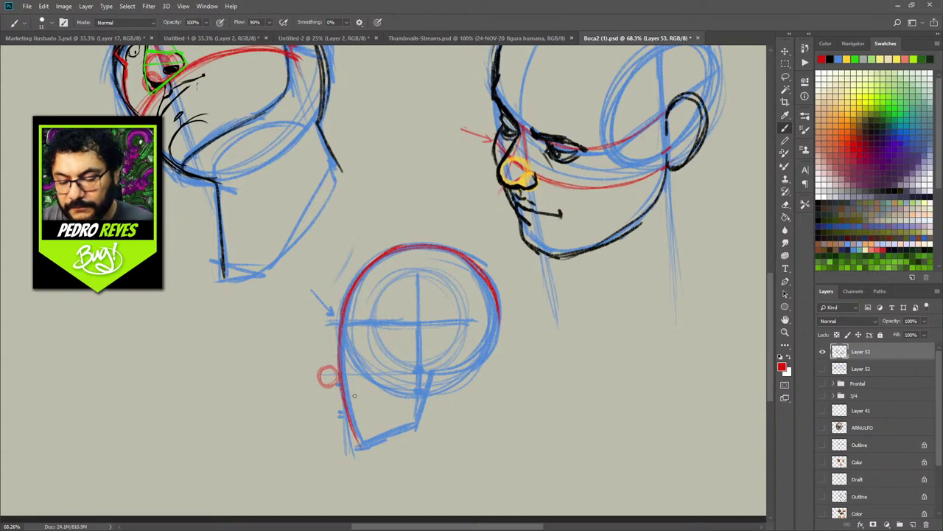
pyautogui.moveTo(333, 370)
pyautogui.mouseDown()
pyautogui.moveTo(319, 368)
pyautogui.moveTo(324, 385)
pyautogui.moveTo(336, 379)
pyautogui.moveTo(327, 384)
pyautogui.moveTo(319, 368)
pyautogui.moveTo(335, 373)
pyautogui.moveTo(329, 385)
pyautogui.moveTo(325, 373)
pyautogui.moveTo(330, 386)
pyautogui.mouseUp()
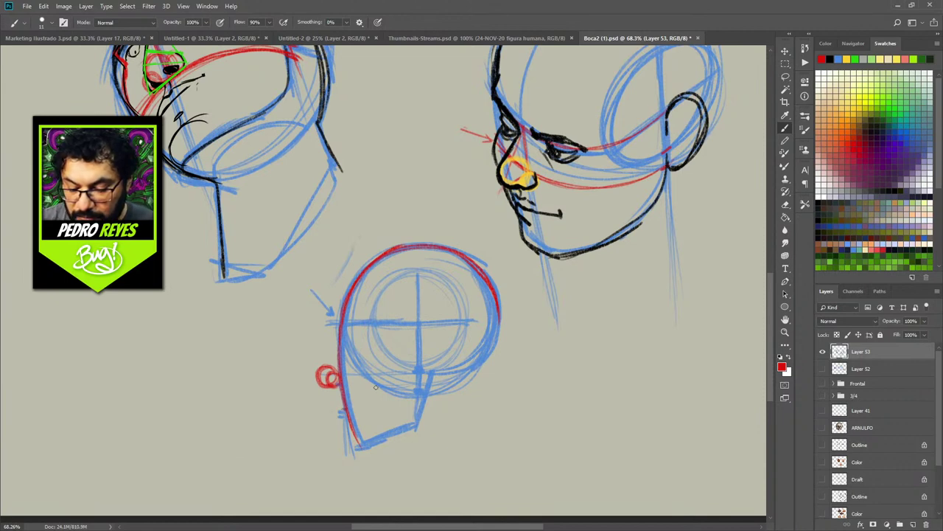
pyautogui.moveTo(342, 411); pyautogui.dragTo(374, 402)
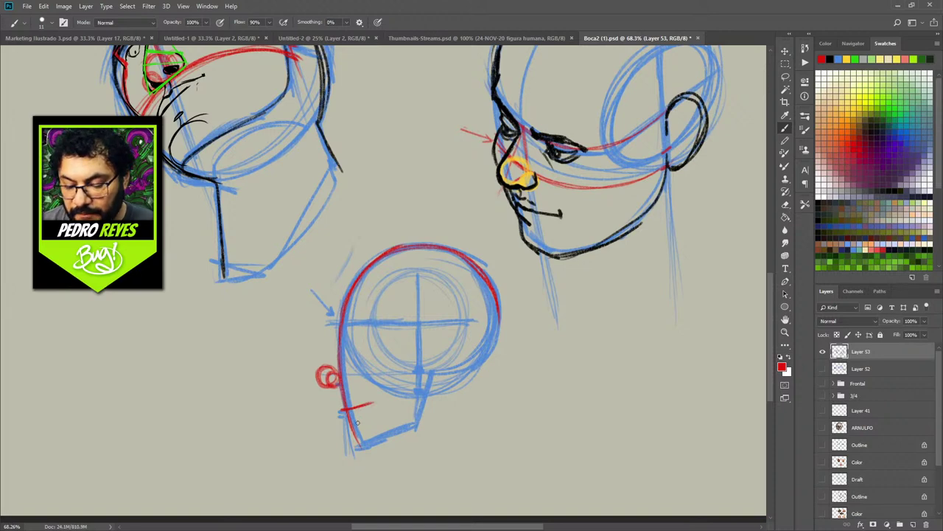
pyautogui.moveTo(352, 441)
pyautogui.mouseDown()
pyautogui.moveTo(349, 429)
pyautogui.moveTo(353, 448)
pyautogui.mouseUp()
pyautogui.moveTo(356, 446)
pyautogui.mouseDown()
pyautogui.moveTo(413, 425)
pyautogui.moveTo(435, 373)
pyautogui.mouseUp()
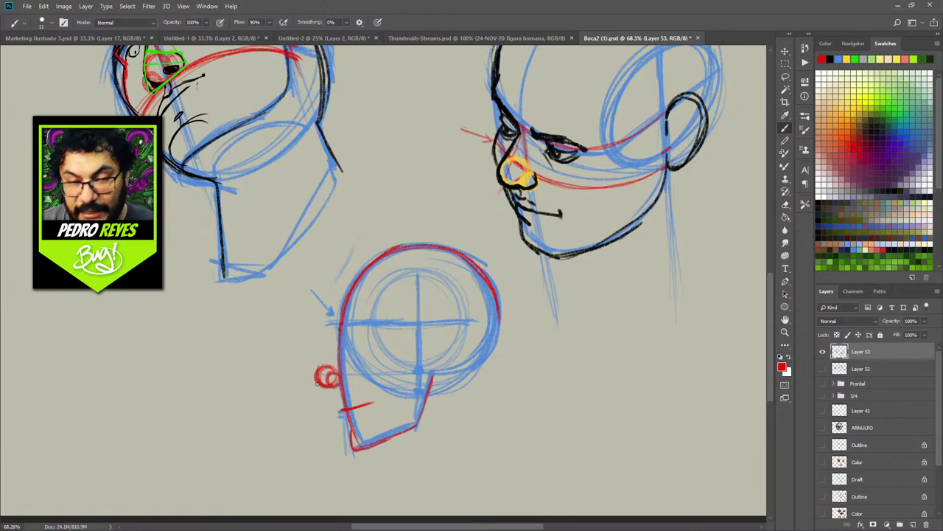
# Draw the red nose bridge from the nose tip up to the brow and continue the contour over the forehead
pyautogui.moveTo(319, 373); pyautogui.dragTo(336, 333)
pyautogui.moveTo(320, 365); pyautogui.dragTo(325, 354)
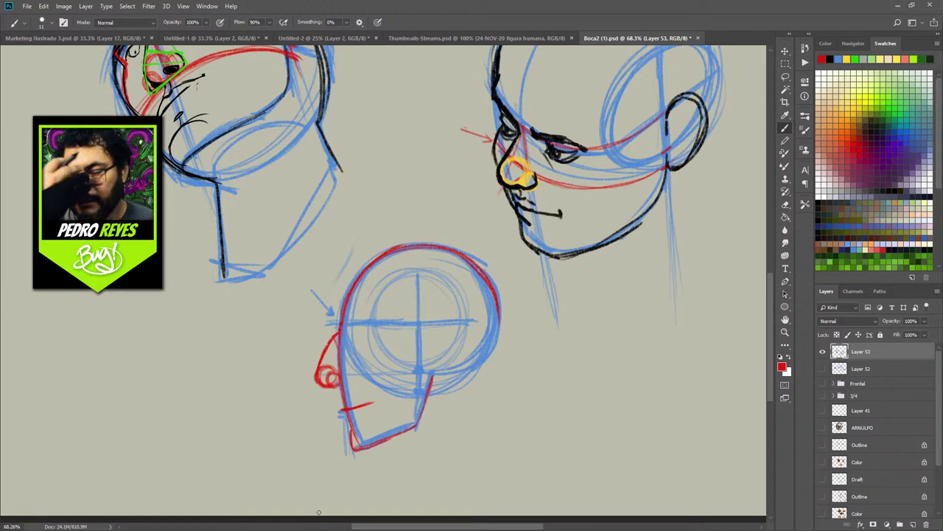
pyautogui.moveTo(318, 377)
pyautogui.mouseDown()
pyautogui.moveTo(358, 274)
pyautogui.moveTo(411, 246)
pyautogui.mouseUp()
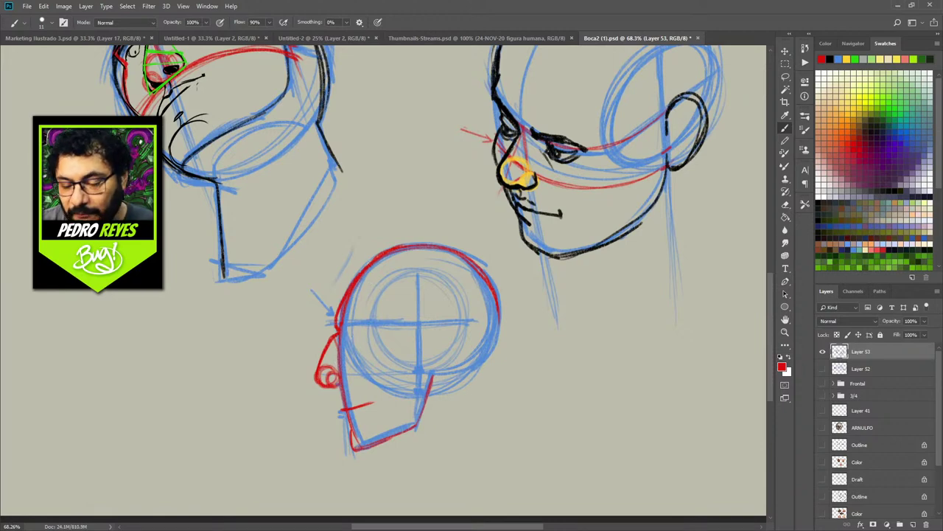
# Draw vertical red guides dividing the profile head from the front of the face back to the ear line
pyautogui.moveTo(369, 286)
pyautogui.mouseDown()
pyautogui.moveTo(374, 444)
pyautogui.moveTo(368, 322)
pyautogui.moveTo(370, 439)
pyautogui.mouseUp()
pyautogui.moveTo(366, 252); pyautogui.dragTo(373, 424)
pyautogui.moveTo(367, 283); pyautogui.dragTo(367, 424)
pyautogui.moveTo(398, 250); pyautogui.dragTo(399, 429)
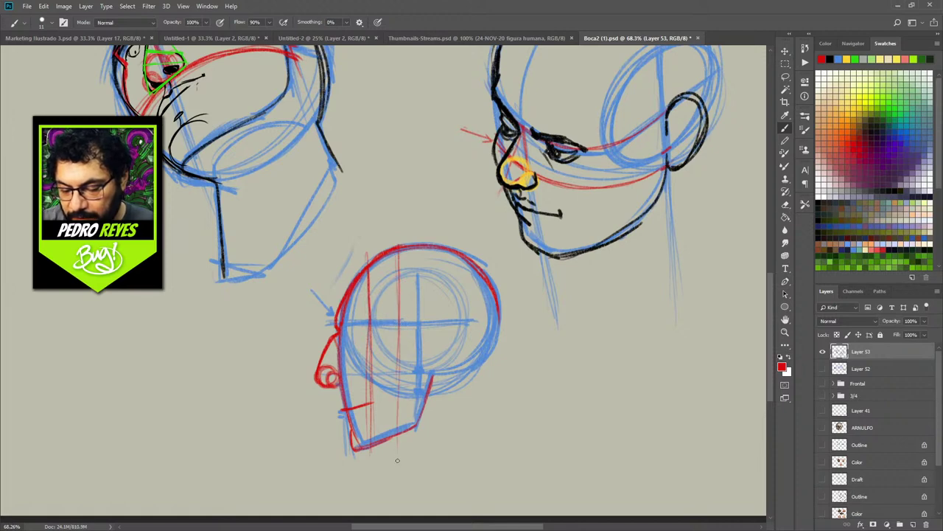
pyautogui.moveTo(421, 238)
pyautogui.mouseDown()
pyautogui.moveTo(422, 439)
pyautogui.moveTo(421, 342)
pyautogui.mouseUp()
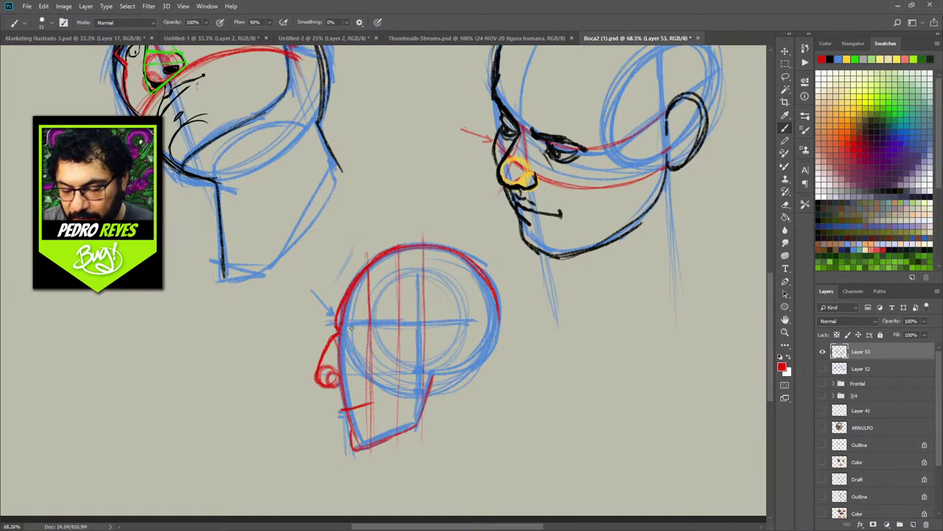
# Draw the profile's eye and lips in red and reinforce the chin and jaw contour
pyautogui.moveTo(350, 333)
pyautogui.mouseDown()
pyautogui.moveTo(364, 335)
pyautogui.moveTo(351, 344)
pyautogui.moveTo(356, 332)
pyautogui.moveTo(364, 338)
pyautogui.mouseUp()
pyautogui.moveTo(341, 413)
pyautogui.mouseDown()
pyautogui.moveTo(365, 403)
pyautogui.moveTo(344, 406)
pyautogui.moveTo(336, 391)
pyautogui.moveTo(351, 448)
pyautogui.moveTo(419, 423)
pyautogui.mouseUp()
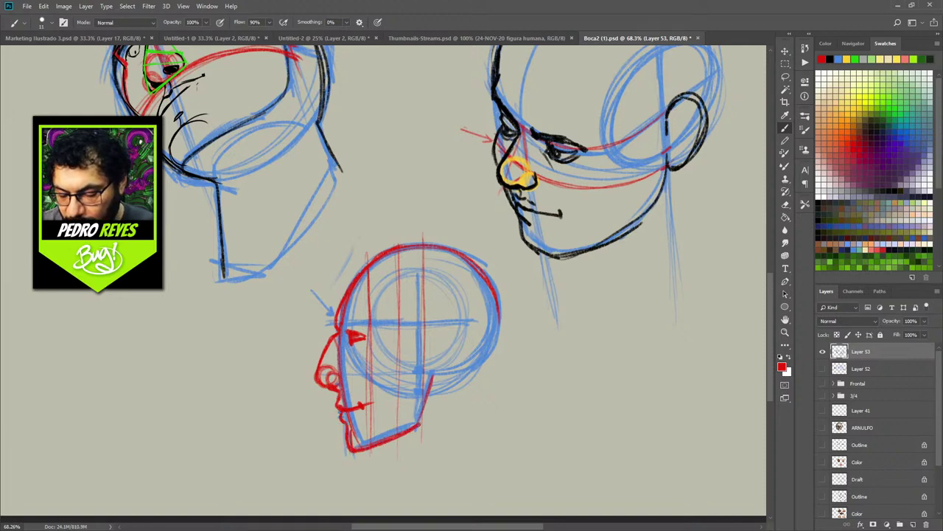
pyautogui.moveTo(352, 447)
pyautogui.mouseDown()
pyautogui.moveTo(418, 426)
pyautogui.moveTo(431, 391)
pyautogui.moveTo(418, 403)
pyautogui.mouseUp()
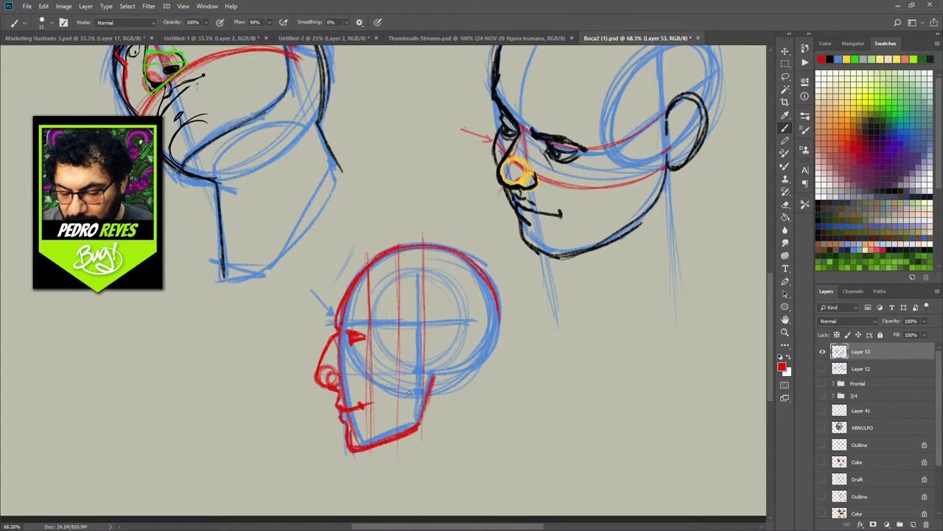
# Thicken the red forehead and cranium, and draw the ear behind the jaw from a horizontal eye-level guide
pyautogui.moveTo(339, 334)
pyautogui.mouseDown()
pyautogui.moveTo(338, 299)
pyautogui.moveTo(357, 261)
pyautogui.moveTo(387, 247)
pyautogui.moveTo(436, 244)
pyautogui.mouseUp()
pyautogui.moveTo(357, 262)
pyautogui.mouseDown()
pyautogui.moveTo(483, 270)
pyautogui.moveTo(498, 292)
pyautogui.mouseUp()
pyautogui.moveTo(378, 339); pyautogui.dragTo(419, 338)
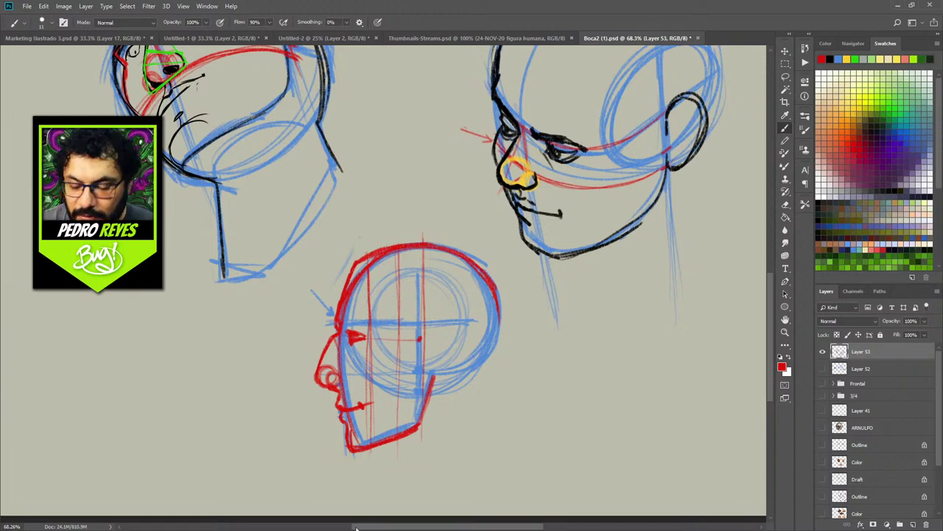
pyautogui.moveTo(424, 342)
pyautogui.mouseDown()
pyautogui.moveTo(439, 325)
pyautogui.moveTo(456, 332)
pyautogui.moveTo(455, 361)
pyautogui.moveTo(427, 389)
pyautogui.moveTo(453, 363)
pyautogui.moveTo(458, 332)
pyautogui.moveTo(457, 354)
pyautogui.moveTo(423, 344)
pyautogui.moveTo(451, 370)
pyautogui.moveTo(436, 385)
pyautogui.mouseUp()
# Extend the back of the skull into the nape in red and add the throat and slanted neck base
pyautogui.moveTo(501, 289); pyautogui.dragTo(490, 358)
pyautogui.moveTo(500, 317)
pyautogui.mouseDown()
pyautogui.moveTo(476, 384)
pyautogui.moveTo(474, 442)
pyautogui.mouseUp()
pyautogui.moveTo(479, 376); pyautogui.dragTo(481, 442)
pyautogui.moveTo(386, 445)
pyautogui.mouseDown()
pyautogui.moveTo(358, 454)
pyautogui.moveTo(389, 449)
pyautogui.moveTo(391, 492)
pyautogui.moveTo(499, 435)
pyautogui.moveTo(380, 495)
pyautogui.mouseUp()
pyautogui.moveTo(438, 463); pyautogui.dragTo(414, 478)
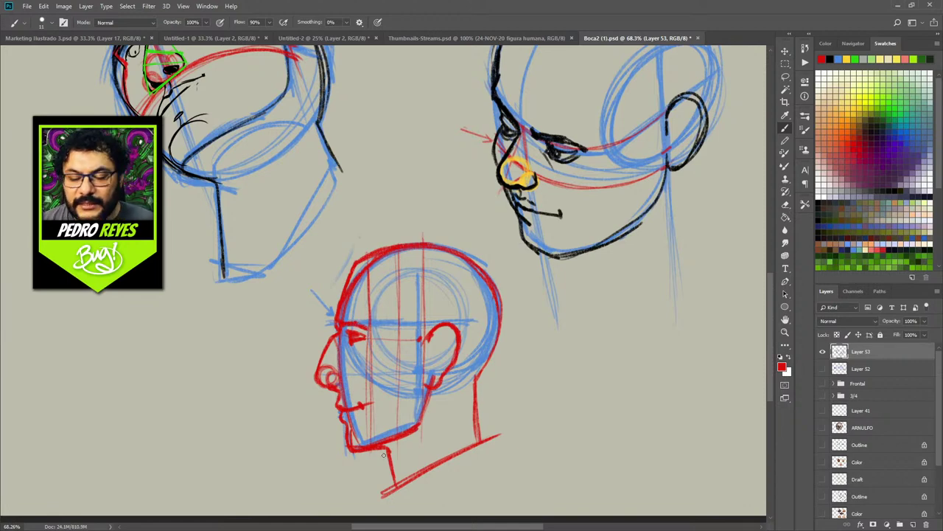
# Ink the profile's nostril, nose and forehead in black, and outline the hair over the cranium
pyautogui.click(831, 58)
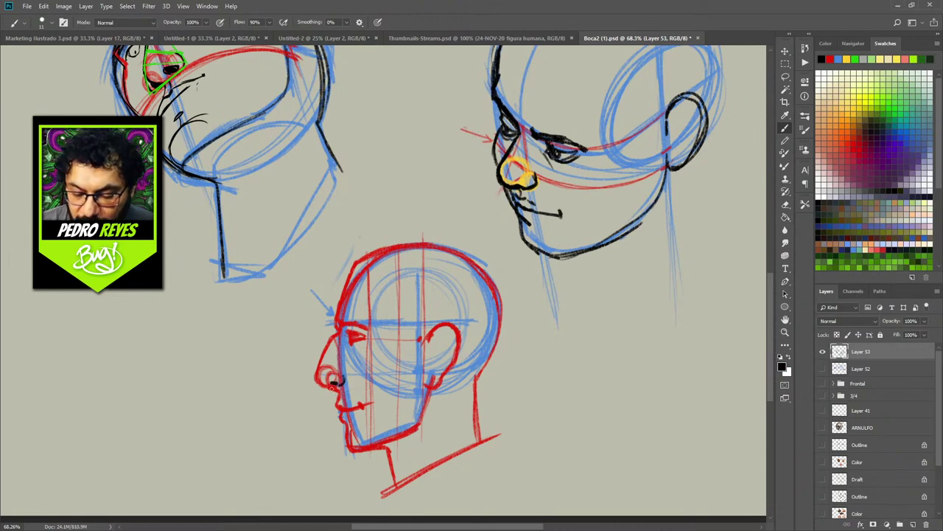
pyautogui.moveTo(319, 379)
pyautogui.mouseDown()
pyautogui.moveTo(345, 278)
pyautogui.moveTo(361, 259)
pyautogui.moveTo(403, 264)
pyautogui.moveTo(417, 347)
pyautogui.moveTo(410, 272)
pyautogui.moveTo(358, 264)
pyautogui.moveTo(345, 248)
pyautogui.mouseUp()
pyautogui.moveTo(353, 232)
pyautogui.mouseDown()
pyautogui.moveTo(355, 241)
pyautogui.moveTo(393, 234)
pyautogui.moveTo(496, 251)
pyautogui.moveTo(512, 324)
pyautogui.moveTo(480, 388)
pyautogui.mouseUp()
# Ink the profile's jaw, chin, throat and nape in black
pyautogui.moveTo(422, 387)
pyautogui.mouseDown()
pyautogui.moveTo(421, 431)
pyautogui.moveTo(400, 435)
pyautogui.mouseUp()
pyautogui.moveTo(345, 425)
pyautogui.mouseDown()
pyautogui.moveTo(356, 455)
pyautogui.moveTo(395, 455)
pyautogui.moveTo(402, 501)
pyautogui.moveTo(420, 451)
pyautogui.mouseUp()
pyautogui.moveTo(485, 384)
pyautogui.mouseDown()
pyautogui.moveTo(466, 408)
pyautogui.moveTo(483, 388)
pyautogui.moveTo(489, 442)
pyautogui.mouseUp()
# Ink the profile's eye, lips, eyebrow and ear details in black
pyautogui.moveTo(342, 333)
pyautogui.mouseDown()
pyautogui.moveTo(359, 336)
pyautogui.moveTo(355, 347)
pyautogui.mouseUp()
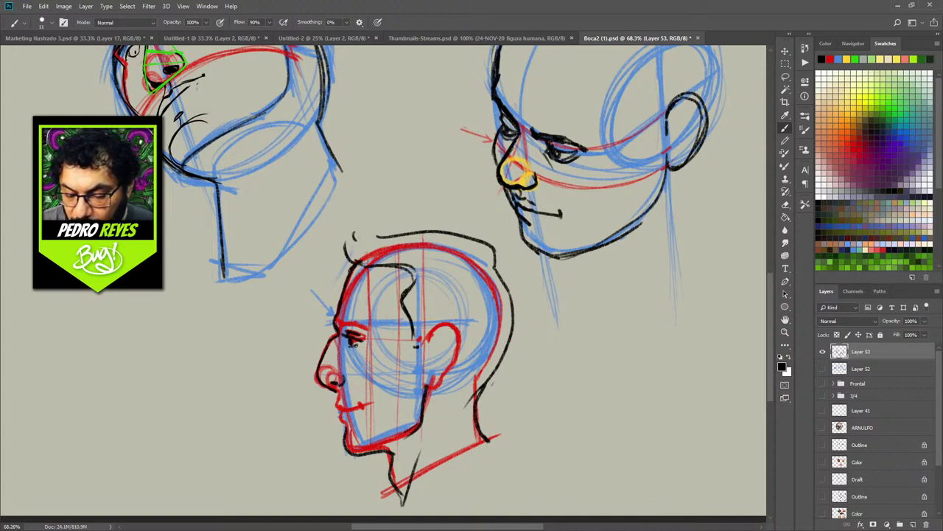
pyautogui.moveTo(336, 392)
pyautogui.mouseDown()
pyautogui.moveTo(342, 425)
pyautogui.moveTo(366, 405)
pyautogui.mouseUp()
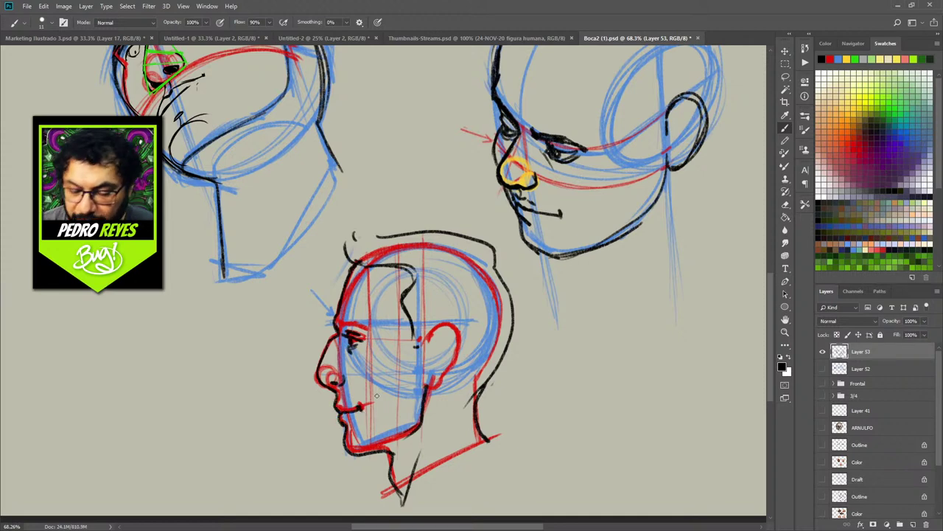
pyautogui.moveTo(339, 320); pyautogui.dragTo(374, 333)
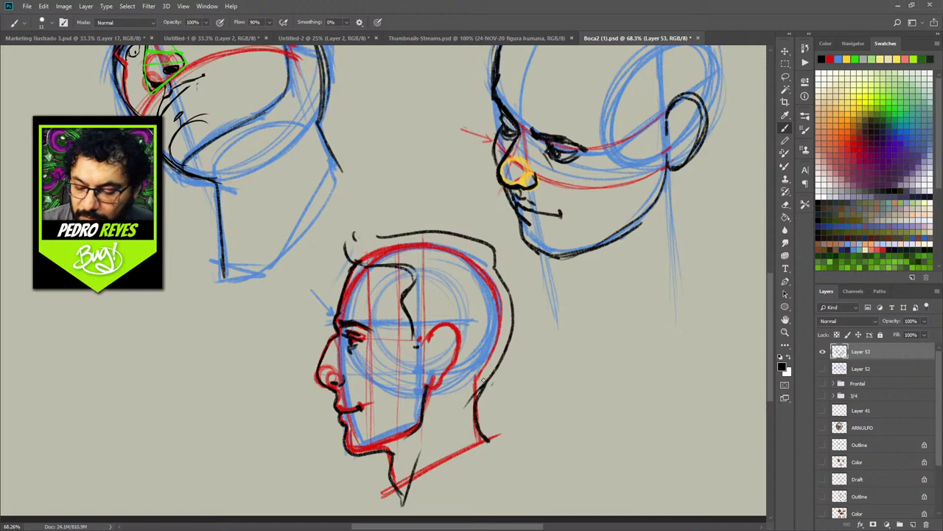
pyautogui.moveTo(424, 350)
pyautogui.mouseDown()
pyautogui.moveTo(424, 336)
pyautogui.moveTo(445, 324)
pyautogui.moveTo(458, 333)
pyautogui.moveTo(454, 368)
pyautogui.moveTo(439, 389)
pyautogui.moveTo(426, 387)
pyautogui.moveTo(438, 389)
pyautogui.moveTo(431, 344)
pyautogui.moveTo(450, 338)
pyautogui.moveTo(433, 379)
pyautogui.mouseUp()
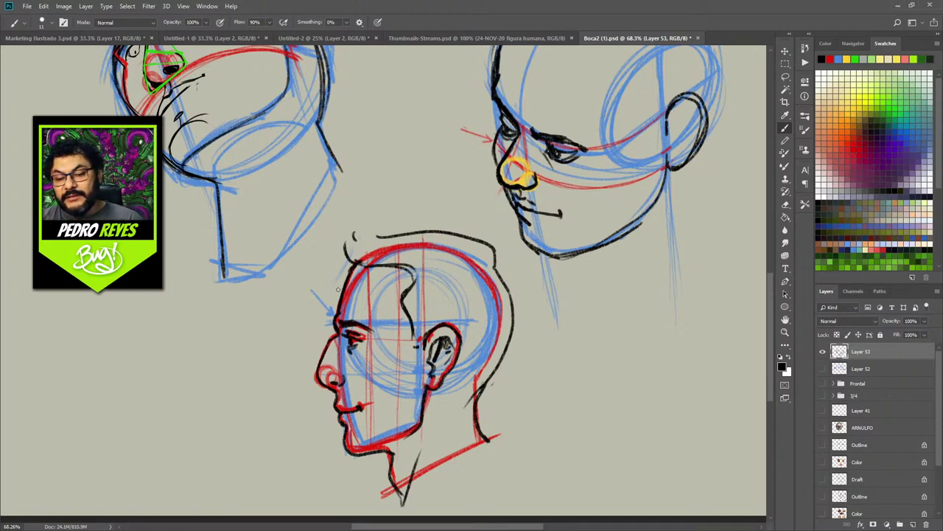
pyautogui.moveTo(336, 405)
pyautogui.mouseDown()
pyautogui.moveTo(317, 371)
pyautogui.moveTo(337, 336)
pyautogui.moveTo(338, 352)
pyautogui.mouseUp()
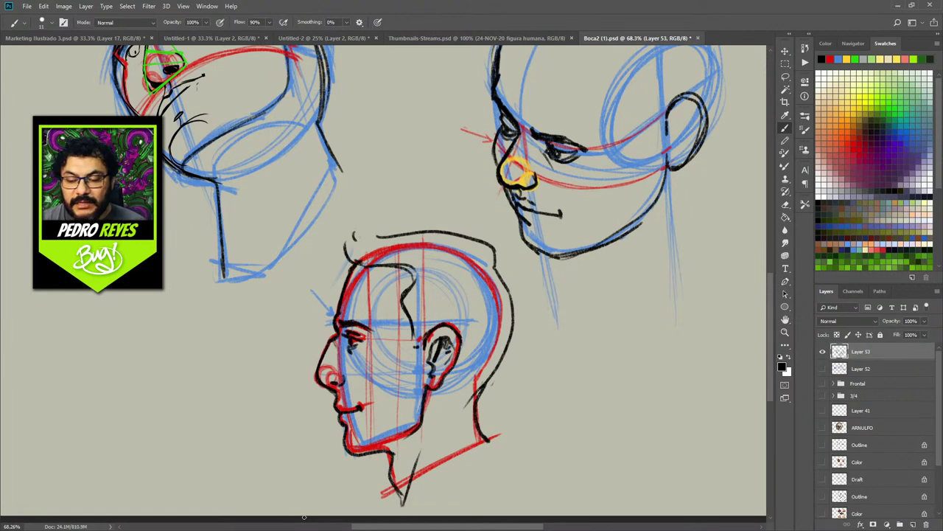
# Draw black arrows pointing at the tilted-up head's jaw and at the tilted-down head's brow
pyautogui.press('z')
pyautogui.moveTo(489, 340); pyautogui.dragTo(455, 354)
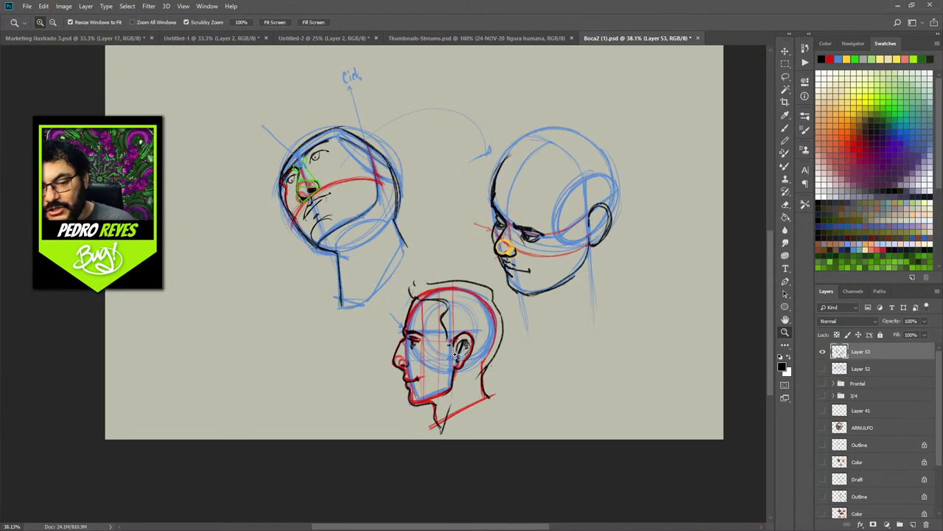
pyautogui.press('b')
pyautogui.moveTo(278, 298); pyautogui.dragTo(296, 246)
pyautogui.moveTo(289, 254)
pyautogui.mouseDown()
pyautogui.moveTo(296, 245)
pyautogui.moveTo(302, 258)
pyautogui.mouseUp()
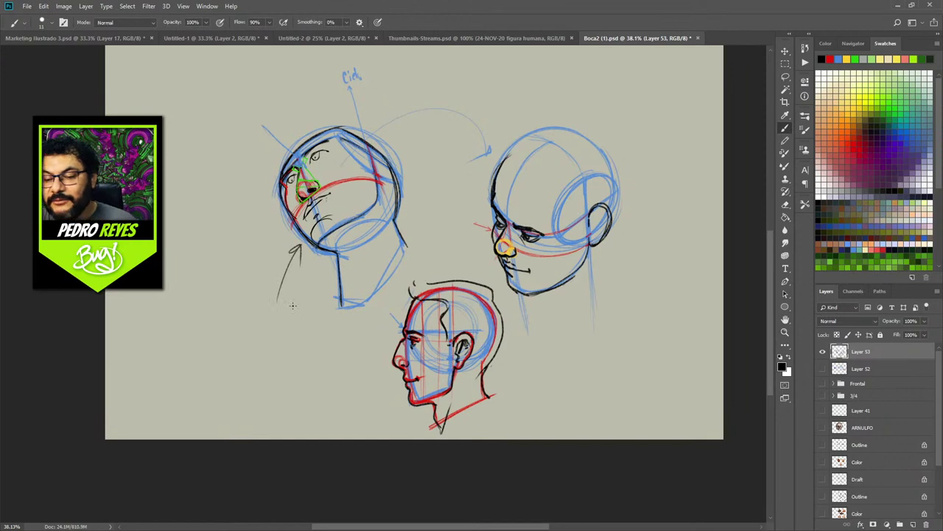
pyautogui.moveTo(445, 167)
pyautogui.mouseDown()
pyautogui.moveTo(479, 204)
pyautogui.moveTo(466, 207)
pyautogui.mouseUp()
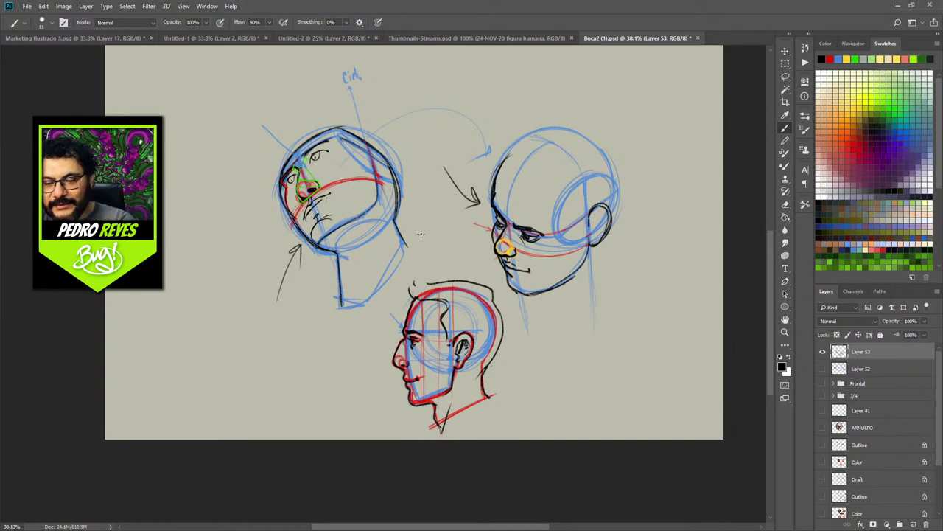
# Circle the profile's nose tip in yellow over the red construction circle
pyautogui.click(848, 55)
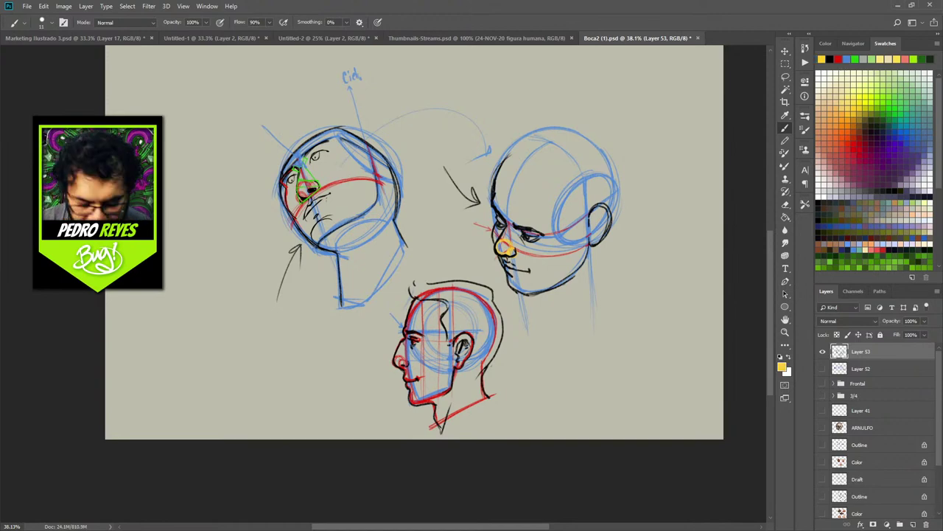
pyautogui.press('z')
pyautogui.moveTo(422, 385); pyautogui.dragTo(447, 322)
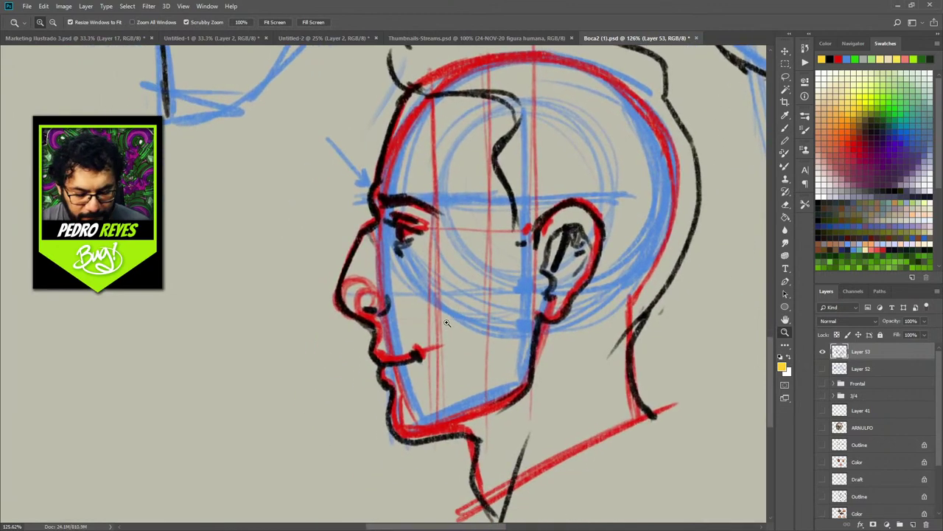
pyautogui.press('b')
pyautogui.moveTo(361, 275)
pyautogui.mouseDown()
pyautogui.moveTo(347, 310)
pyautogui.moveTo(379, 293)
pyautogui.moveTo(346, 298)
pyautogui.moveTo(373, 319)
pyautogui.mouseUp()
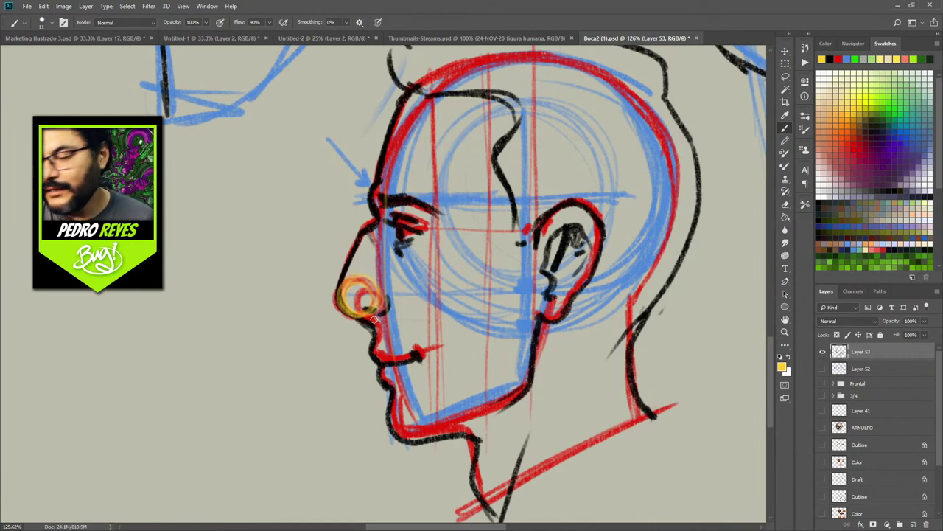
# Hide the layer with the three heads and add an empty layer for a new drawing
pyautogui.click(823, 352)
pyautogui.click(912, 524)
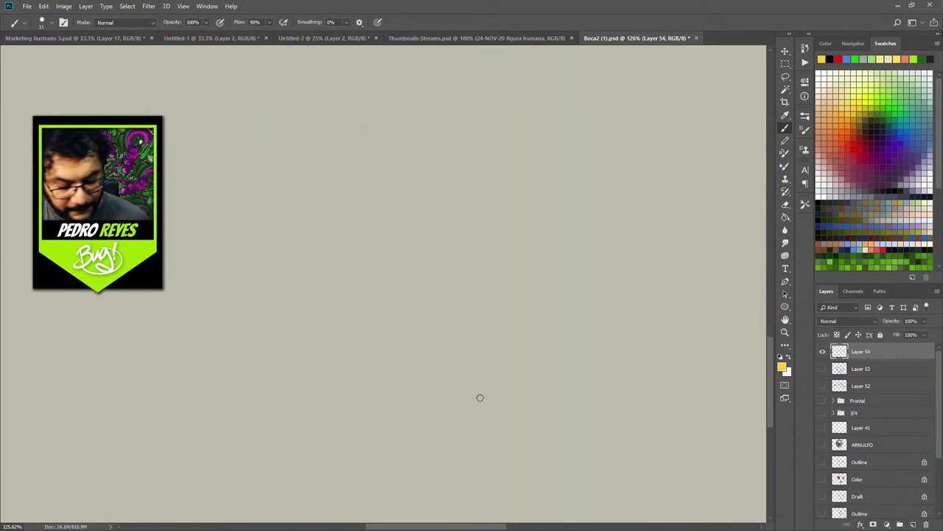
pyautogui.press('z')
pyautogui.moveTo(415, 259); pyautogui.dragTo(390, 258)
pyautogui.moveTo(400, 194); pyautogui.dragTo(429, 275)
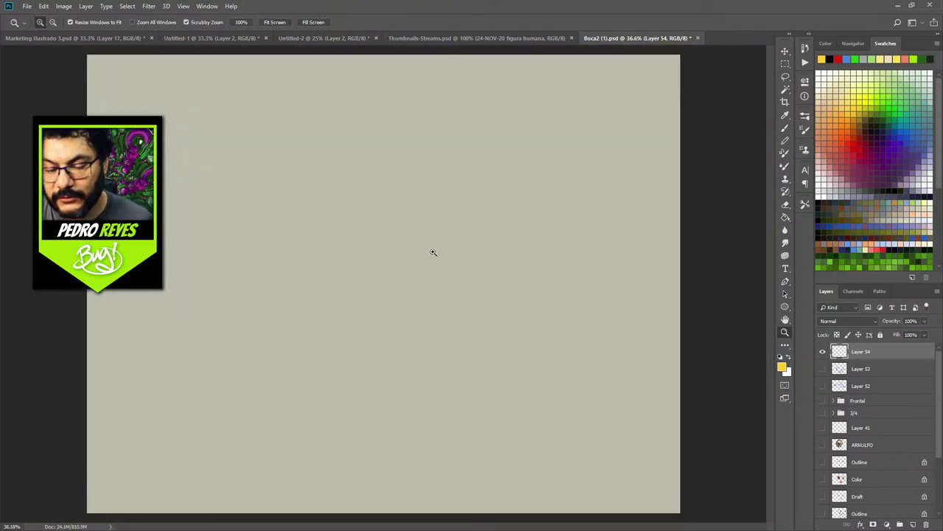
# With a blue brush at size 65, sketch a cartoon head with a large rounded cranium and wide, bulging cheeks
pyautogui.press('b')
pyautogui.click(847, 58)
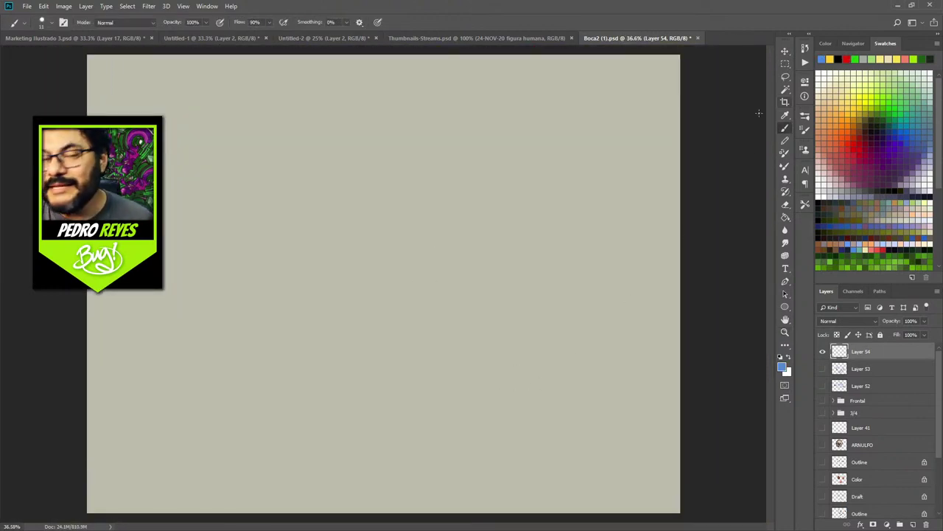
pyautogui.keyDown('alt'); pyautogui.rightClick(434, 247); pyautogui.keyUp('alt')
pyautogui.moveTo(393, 285); pyautogui.dragTo(369, 148)
pyautogui.moveTo(363, 199)
pyautogui.mouseDown()
pyautogui.moveTo(489, 96)
pyautogui.moveTo(532, 124)
pyautogui.mouseUp()
pyautogui.moveTo(365, 236)
pyautogui.mouseDown()
pyautogui.moveTo(528, 99)
pyautogui.moveTo(504, 281)
pyautogui.mouseUp()
pyautogui.moveTo(550, 205)
pyautogui.mouseDown()
pyautogui.moveTo(501, 306)
pyautogui.moveTo(556, 181)
pyautogui.moveTo(362, 174)
pyautogui.moveTo(393, 284)
pyautogui.moveTo(386, 268)
pyautogui.moveTo(337, 316)
pyautogui.moveTo(389, 272)
pyautogui.moveTo(358, 327)
pyautogui.moveTo(479, 340)
pyautogui.mouseUp()
pyautogui.moveTo(514, 275); pyautogui.dragTo(463, 349)
pyautogui.moveTo(383, 265)
pyautogui.mouseDown()
pyautogui.moveTo(344, 275)
pyautogui.moveTo(356, 333)
pyautogui.moveTo(446, 352)
pyautogui.moveTo(518, 296)
pyautogui.moveTo(512, 276)
pyautogui.moveTo(515, 325)
pyautogui.moveTo(456, 353)
pyautogui.moveTo(362, 326)
pyautogui.moveTo(380, 267)
pyautogui.mouseUp()
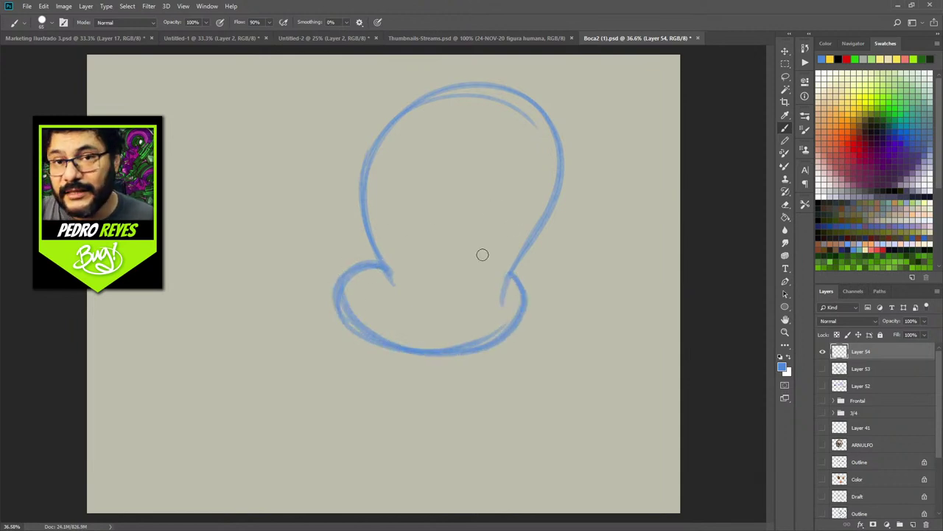
# Add a curved vertical centre guide over the cartoon head's muzzle and forehead, and draw two tall oval eyes beside it
pyautogui.moveTo(385, 338)
pyautogui.mouseDown()
pyautogui.moveTo(382, 305)
pyautogui.moveTo(405, 278)
pyautogui.mouseUp()
pyautogui.moveTo(377, 316)
pyautogui.mouseDown()
pyautogui.moveTo(402, 276)
pyautogui.moveTo(412, 276)
pyautogui.moveTo(401, 156)
pyautogui.moveTo(439, 97)
pyautogui.moveTo(506, 89)
pyautogui.mouseUp()
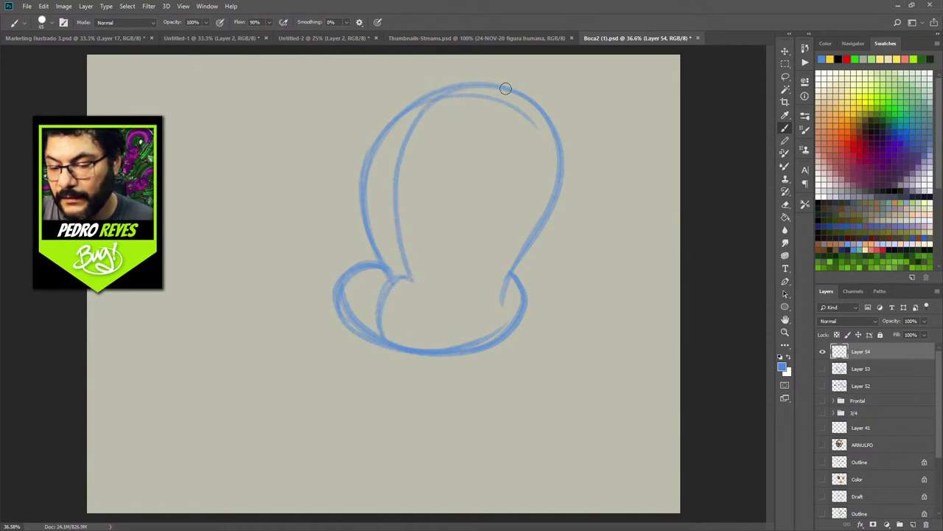
pyautogui.moveTo(381, 262); pyautogui.dragTo(379, 207)
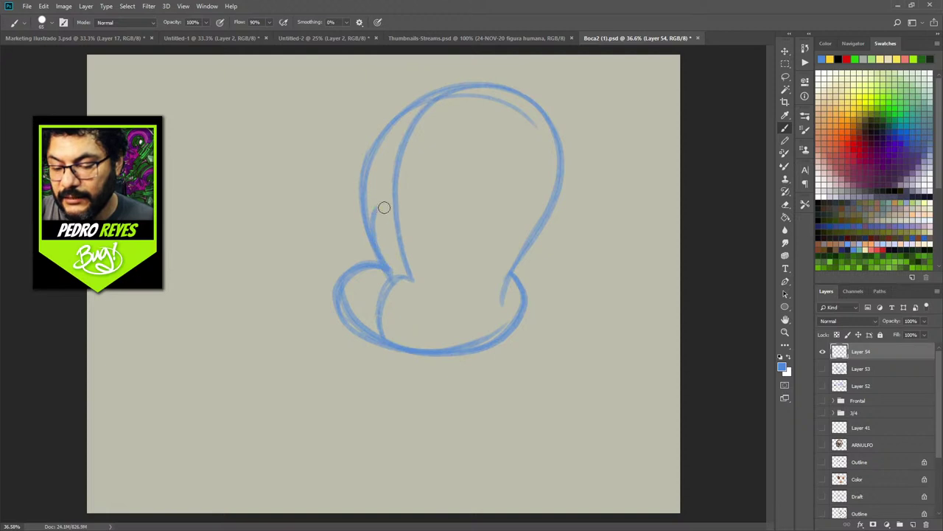
pyautogui.moveTo(381, 254); pyautogui.dragTo(381, 210)
pyautogui.moveTo(440, 274)
pyautogui.mouseDown()
pyautogui.moveTo(426, 243)
pyautogui.moveTo(464, 209)
pyautogui.mouseUp()
pyautogui.moveTo(425, 252)
pyautogui.mouseDown()
pyautogui.moveTo(452, 199)
pyautogui.moveTo(485, 255)
pyautogui.mouseUp()
pyautogui.moveTo(446, 200)
pyautogui.mouseDown()
pyautogui.moveTo(478, 257)
pyautogui.moveTo(463, 200)
pyautogui.moveTo(432, 265)
pyautogui.moveTo(426, 244)
pyautogui.moveTo(475, 212)
pyautogui.moveTo(470, 277)
pyautogui.mouseUp()
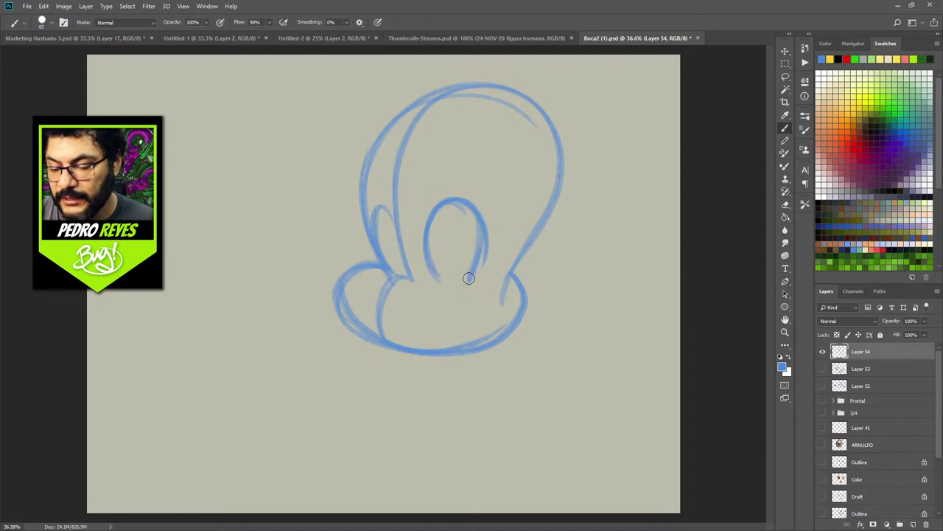
# Draw a small ball nose with a nostril wing at the base of the centre guide, and add pupils inside both eyes
pyautogui.moveTo(374, 221)
pyautogui.mouseDown()
pyautogui.moveTo(401, 234)
pyautogui.moveTo(407, 275)
pyautogui.moveTo(388, 266)
pyautogui.moveTo(380, 279)
pyautogui.moveTo(403, 291)
pyautogui.moveTo(382, 287)
pyautogui.moveTo(392, 265)
pyautogui.moveTo(408, 280)
pyautogui.moveTo(397, 268)
pyautogui.moveTo(374, 277)
pyautogui.moveTo(395, 293)
pyautogui.moveTo(389, 263)
pyautogui.mouseUp()
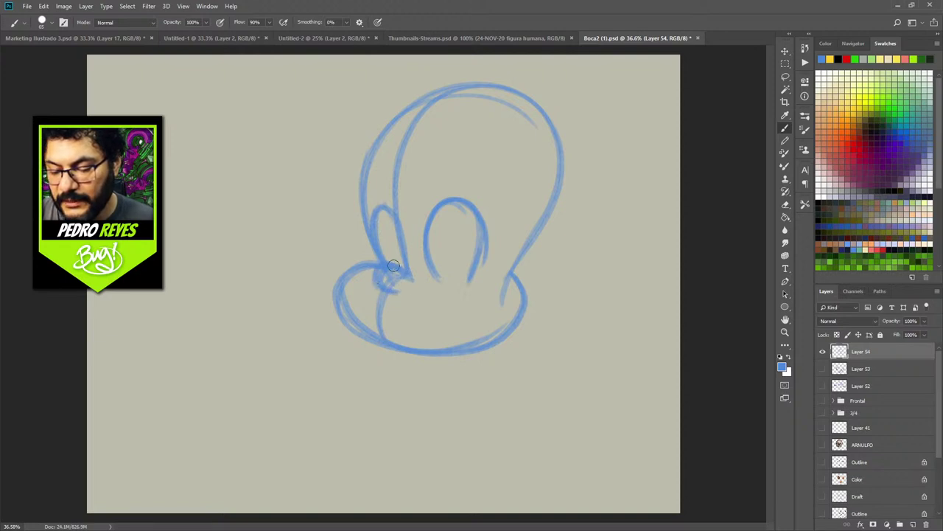
pyautogui.moveTo(406, 301)
pyautogui.mouseDown()
pyautogui.moveTo(391, 288)
pyautogui.moveTo(412, 290)
pyautogui.moveTo(421, 276)
pyautogui.moveTo(409, 287)
pyautogui.moveTo(377, 281)
pyautogui.moveTo(407, 268)
pyautogui.moveTo(400, 236)
pyautogui.mouseUp()
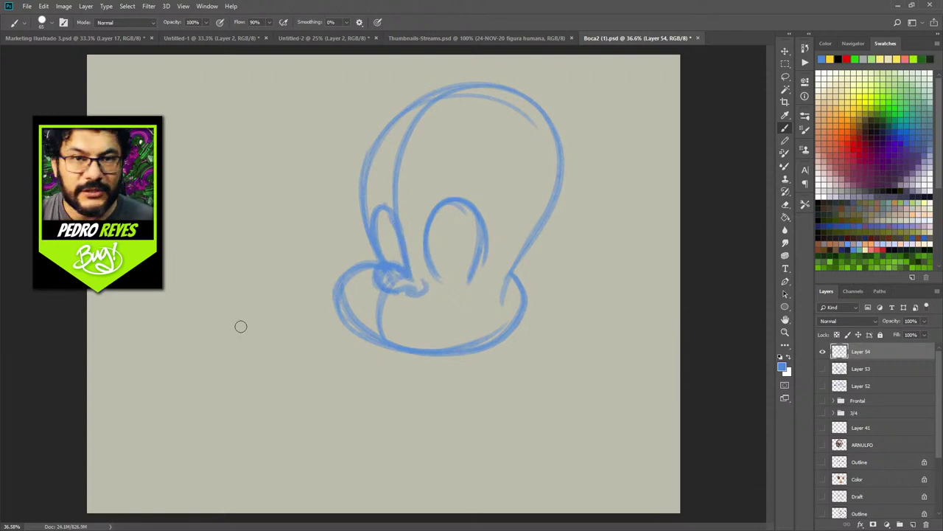
pyautogui.moveTo(402, 270); pyautogui.dragTo(400, 229)
pyautogui.moveTo(471, 242)
pyautogui.mouseDown()
pyautogui.moveTo(462, 284)
pyautogui.moveTo(447, 248)
pyautogui.moveTo(447, 274)
pyautogui.mouseUp()
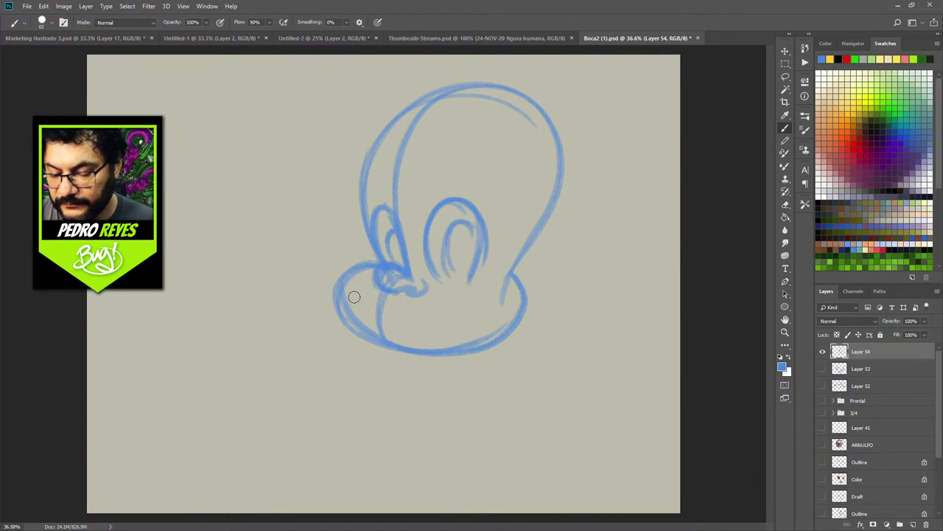
# Sketch a wide curved smile across the muzzle with two pointed fangs and a short lower-lip mark
pyautogui.moveTo(357, 289)
pyautogui.mouseDown()
pyautogui.moveTo(417, 311)
pyautogui.moveTo(498, 289)
pyautogui.mouseUp()
pyautogui.moveTo(361, 288)
pyautogui.mouseDown()
pyautogui.moveTo(351, 295)
pyautogui.moveTo(369, 306)
pyautogui.mouseUp()
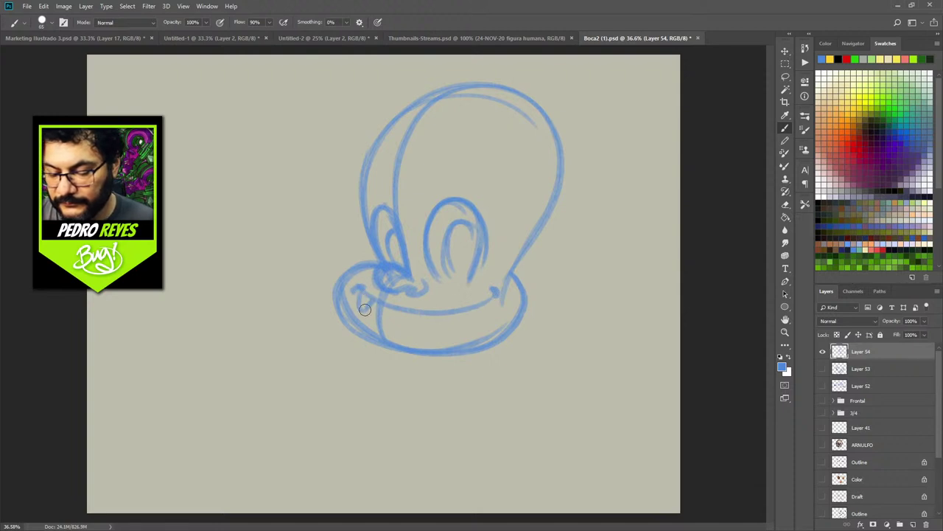
pyautogui.moveTo(452, 310); pyautogui.dragTo(461, 329)
pyautogui.moveTo(474, 305); pyautogui.dragTo(470, 326)
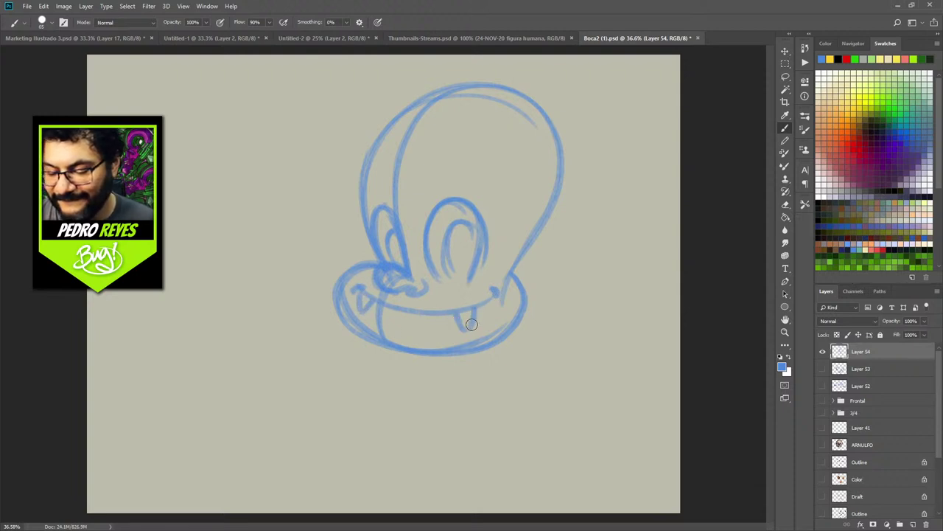
pyautogui.moveTo(398, 320); pyautogui.dragTo(410, 322)
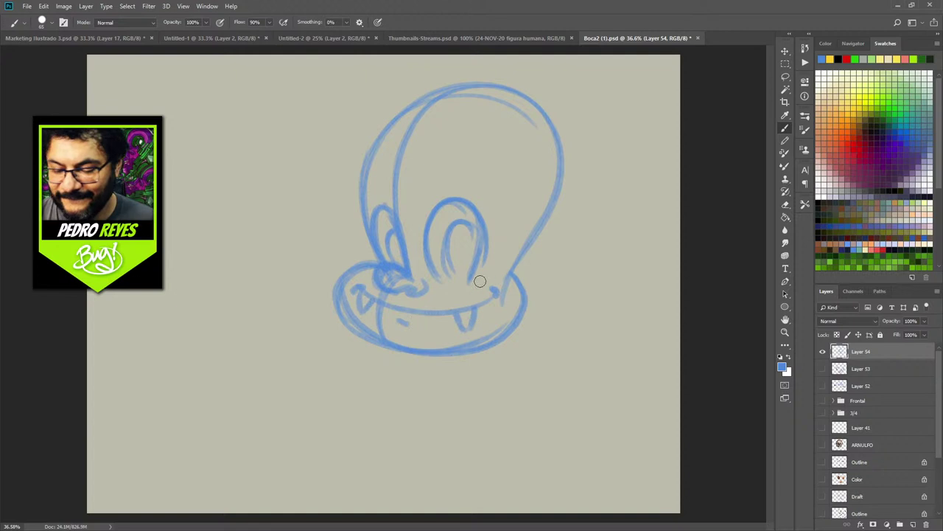
# Sketch the slanted far brow, a high arched near eyebrow, a pointed ear and two horns on the cartoon head
pyautogui.moveTo(361, 177)
pyautogui.mouseDown()
pyautogui.moveTo(369, 206)
pyautogui.moveTo(378, 203)
pyautogui.mouseUp()
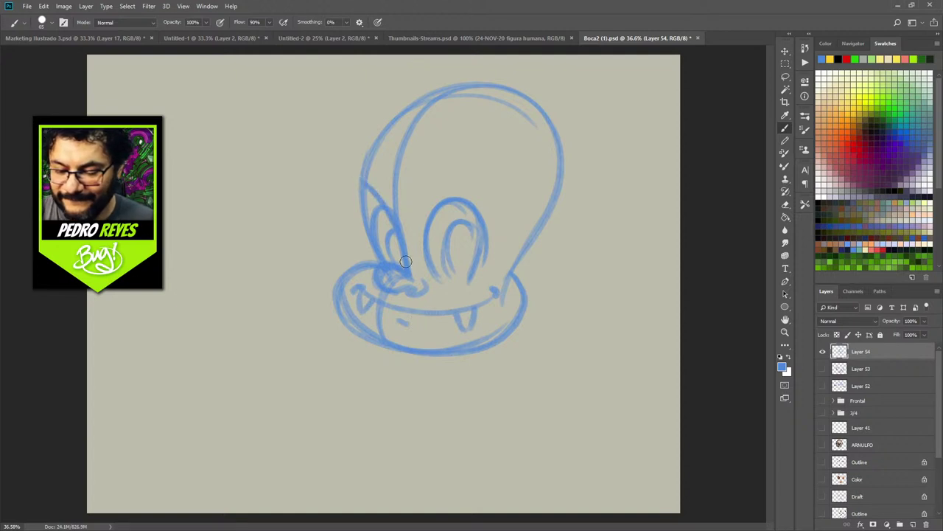
pyautogui.moveTo(435, 133)
pyautogui.mouseDown()
pyautogui.moveTo(415, 184)
pyautogui.moveTo(493, 136)
pyautogui.moveTo(509, 169)
pyautogui.mouseUp()
pyautogui.moveTo(408, 185)
pyautogui.mouseDown()
pyautogui.moveTo(416, 160)
pyautogui.moveTo(469, 128)
pyautogui.moveTo(508, 174)
pyautogui.mouseUp()
pyautogui.moveTo(527, 280)
pyautogui.mouseDown()
pyautogui.moveTo(516, 276)
pyautogui.moveTo(516, 238)
pyautogui.moveTo(565, 202)
pyautogui.moveTo(544, 281)
pyautogui.moveTo(575, 237)
pyautogui.moveTo(571, 195)
pyautogui.mouseUp()
pyautogui.moveTo(538, 155)
pyautogui.mouseDown()
pyautogui.moveTo(521, 130)
pyautogui.moveTo(540, 152)
pyautogui.moveTo(527, 115)
pyautogui.moveTo(558, 84)
pyautogui.moveTo(568, 138)
pyautogui.mouseUp()
pyautogui.moveTo(396, 110)
pyautogui.mouseDown()
pyautogui.moveTo(373, 97)
pyautogui.moveTo(379, 148)
pyautogui.moveTo(371, 93)
pyautogui.mouseUp()
pyautogui.moveTo(530, 267)
pyautogui.mouseDown()
pyautogui.moveTo(541, 234)
pyautogui.moveTo(548, 256)
pyautogui.mouseUp()
# Ink the far eye, nose, grinning mouth with fangs and muzzle outline in black with a thinner brush
pyautogui.click(837, 59)
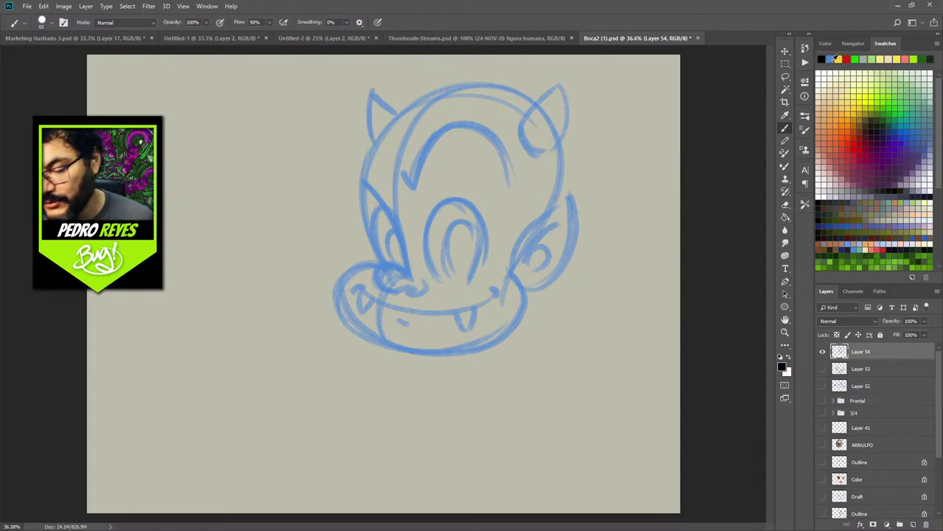
pyautogui.moveTo(432, 289)
pyautogui.mouseDown()
pyautogui.moveTo(379, 253)
pyautogui.moveTo(384, 263)
pyautogui.moveTo(377, 209)
pyautogui.moveTo(394, 224)
pyautogui.moveTo(404, 260)
pyautogui.moveTo(377, 267)
pyautogui.moveTo(378, 283)
pyautogui.moveTo(424, 288)
pyautogui.moveTo(393, 241)
pyautogui.mouseUp()
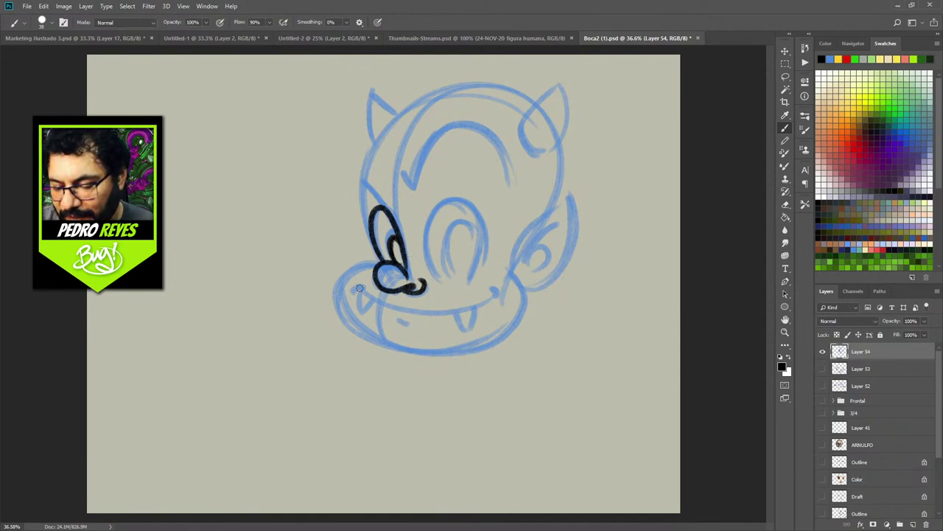
pyautogui.moveTo(354, 294)
pyautogui.mouseDown()
pyautogui.moveTo(387, 306)
pyautogui.moveTo(420, 314)
pyautogui.moveTo(473, 307)
pyautogui.moveTo(494, 293)
pyautogui.moveTo(488, 278)
pyautogui.moveTo(471, 288)
pyautogui.moveTo(504, 273)
pyautogui.moveTo(513, 277)
pyautogui.moveTo(516, 317)
pyautogui.mouseUp()
pyautogui.moveTo(396, 320); pyautogui.dragTo(420, 328)
pyautogui.moveTo(362, 291)
pyautogui.mouseDown()
pyautogui.moveTo(360, 317)
pyautogui.moveTo(372, 304)
pyautogui.mouseUp()
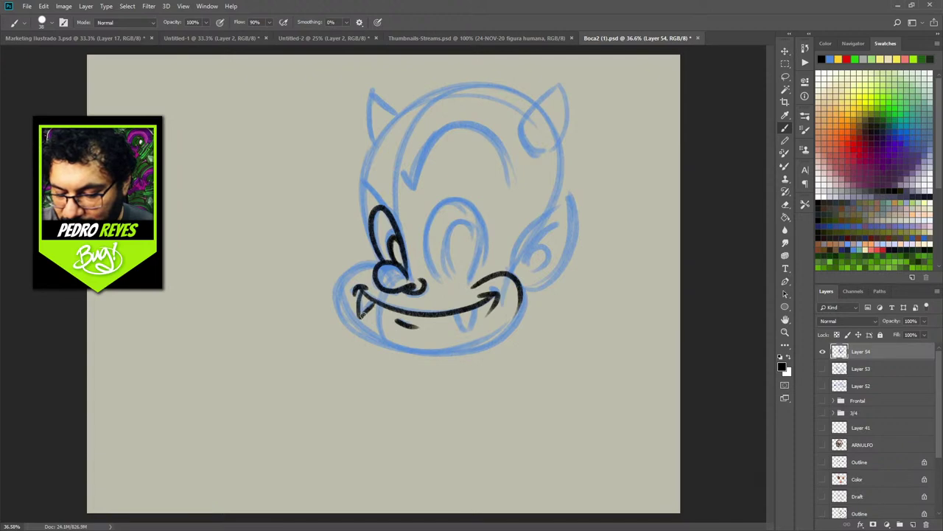
pyautogui.moveTo(455, 313)
pyautogui.mouseDown()
pyautogui.moveTo(469, 331)
pyautogui.moveTo(479, 307)
pyautogui.mouseUp()
pyautogui.moveTo(374, 271)
pyautogui.mouseDown()
pyautogui.moveTo(349, 262)
pyautogui.moveTo(336, 312)
pyautogui.moveTo(413, 350)
pyautogui.moveTo(435, 352)
pyautogui.moveTo(516, 317)
pyautogui.moveTo(524, 296)
pyautogui.moveTo(461, 346)
pyautogui.mouseUp()
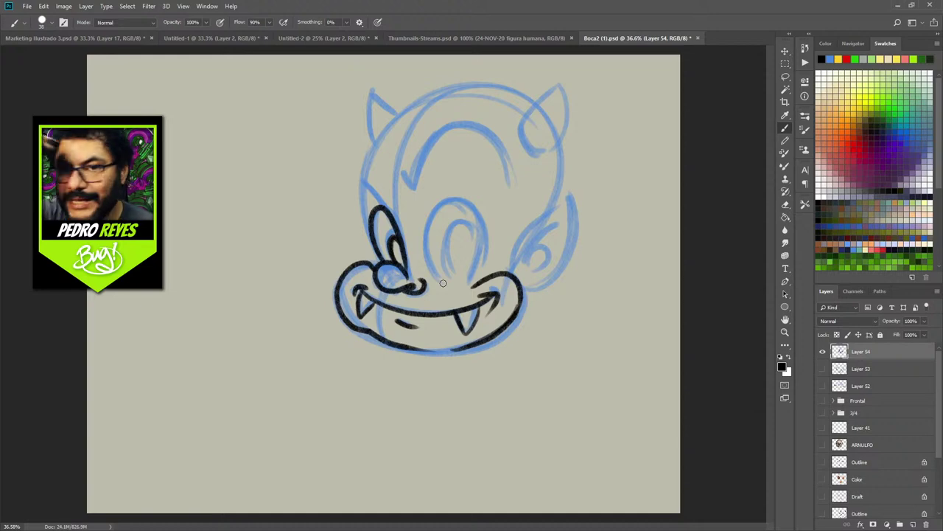
# Ink the thick slanted far eyebrow and the cranium outline from the brow over the top of the head
pyautogui.moveTo(371, 243)
pyautogui.mouseDown()
pyautogui.moveTo(360, 180)
pyautogui.moveTo(390, 215)
pyautogui.mouseUp()
pyautogui.moveTo(361, 177); pyautogui.dragTo(402, 243)
pyautogui.moveTo(385, 193)
pyautogui.mouseDown()
pyautogui.moveTo(395, 224)
pyautogui.moveTo(358, 177)
pyautogui.moveTo(361, 225)
pyautogui.moveTo(361, 156)
pyautogui.moveTo(392, 121)
pyautogui.mouseUp()
pyautogui.moveTo(367, 155)
pyautogui.mouseDown()
pyautogui.moveTo(488, 86)
pyautogui.moveTo(525, 94)
pyautogui.mouseUp()
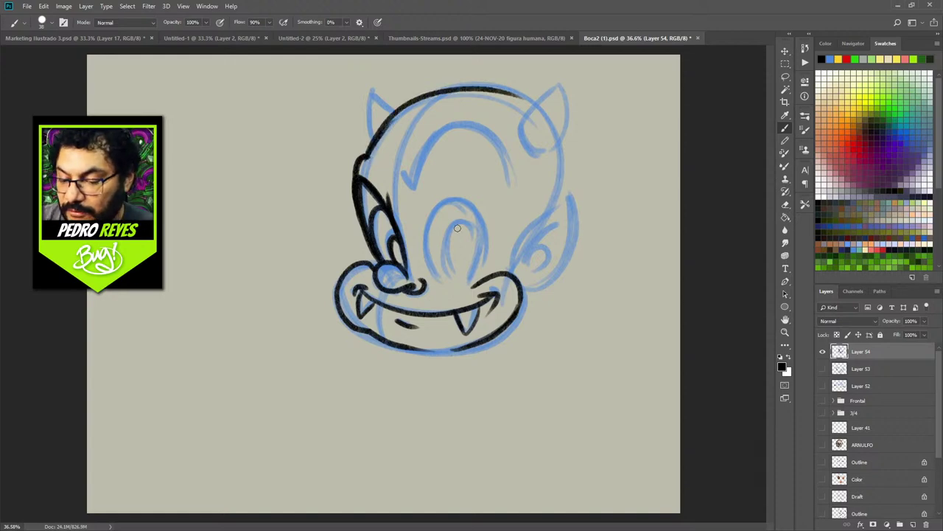
# Outline the arched near eyebrow with two converging curves and add a short forehead crease above it
pyautogui.moveTo(404, 178)
pyautogui.mouseDown()
pyautogui.moveTo(414, 188)
pyautogui.moveTo(421, 156)
pyautogui.moveTo(507, 151)
pyautogui.mouseUp()
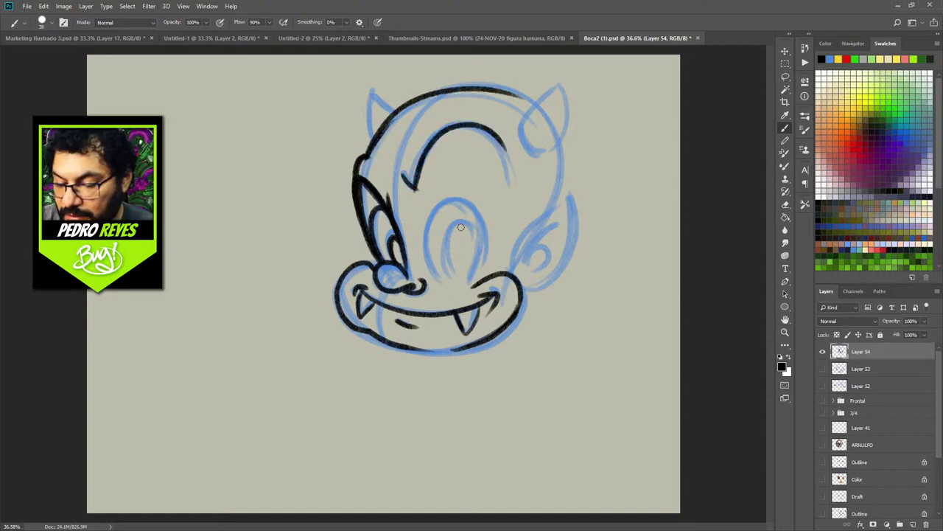
pyautogui.moveTo(404, 174)
pyautogui.mouseDown()
pyautogui.moveTo(415, 190)
pyautogui.moveTo(423, 171)
pyautogui.moveTo(506, 152)
pyautogui.mouseUp()
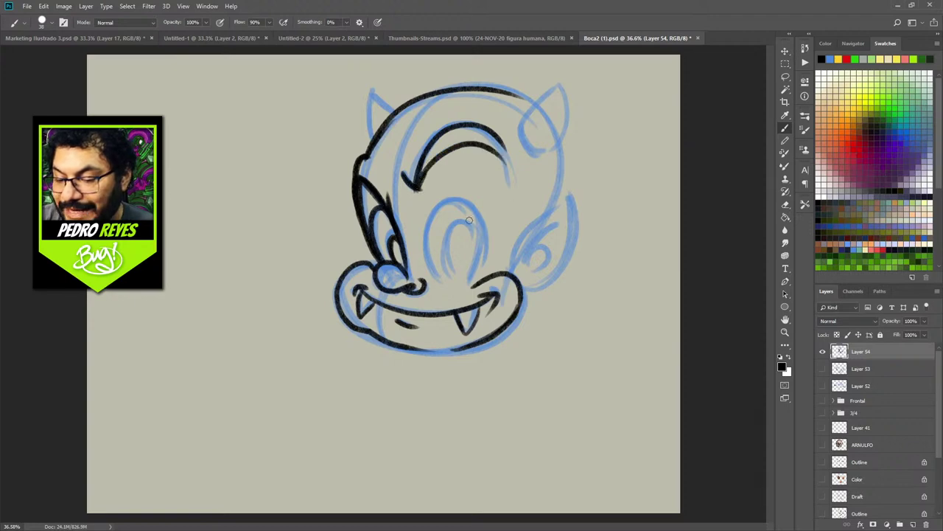
pyautogui.moveTo(425, 170)
pyautogui.mouseDown()
pyautogui.moveTo(507, 168)
pyautogui.moveTo(508, 186)
pyautogui.moveTo(492, 136)
pyautogui.moveTo(418, 164)
pyautogui.mouseUp()
pyautogui.moveTo(425, 127); pyautogui.dragTo(464, 102)
# Ink the near eye with its pupil and upper eyelid crease, and darken the pupils of both eyes
pyautogui.moveTo(454, 278)
pyautogui.mouseDown()
pyautogui.moveTo(446, 237)
pyautogui.moveTo(459, 220)
pyautogui.moveTo(477, 266)
pyautogui.moveTo(453, 275)
pyautogui.moveTo(449, 234)
pyautogui.mouseUp()
pyautogui.moveTo(468, 280)
pyautogui.mouseDown()
pyautogui.moveTo(485, 219)
pyautogui.moveTo(428, 213)
pyautogui.mouseUp()
pyautogui.moveTo(438, 279)
pyautogui.mouseDown()
pyautogui.moveTo(433, 206)
pyautogui.moveTo(425, 281)
pyautogui.mouseUp()
pyautogui.moveTo(424, 194)
pyautogui.mouseDown()
pyautogui.moveTo(475, 165)
pyautogui.moveTo(498, 189)
pyautogui.mouseUp()
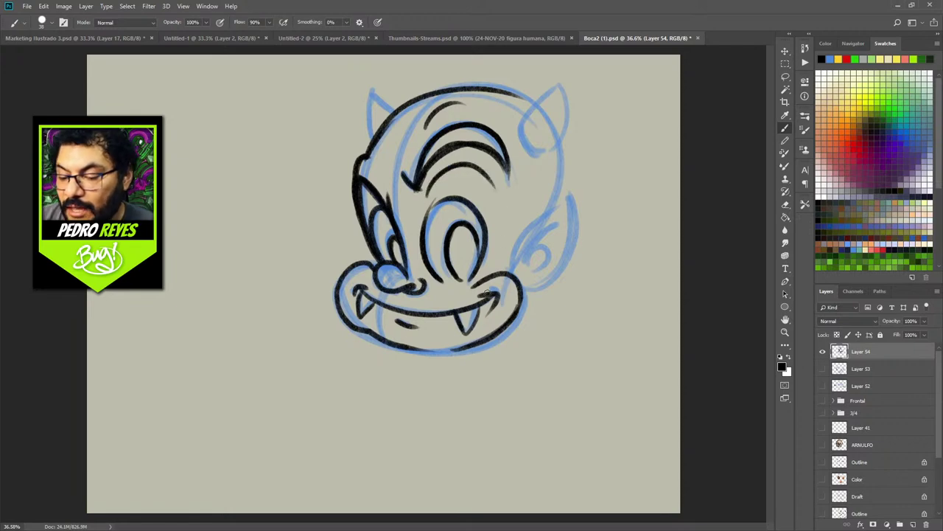
pyautogui.moveTo(460, 227); pyautogui.dragTo(464, 228)
pyautogui.moveTo(396, 243)
pyautogui.mouseDown()
pyautogui.moveTo(404, 266)
pyautogui.moveTo(469, 241)
pyautogui.moveTo(466, 268)
pyautogui.moveTo(475, 236)
pyautogui.mouseUp()
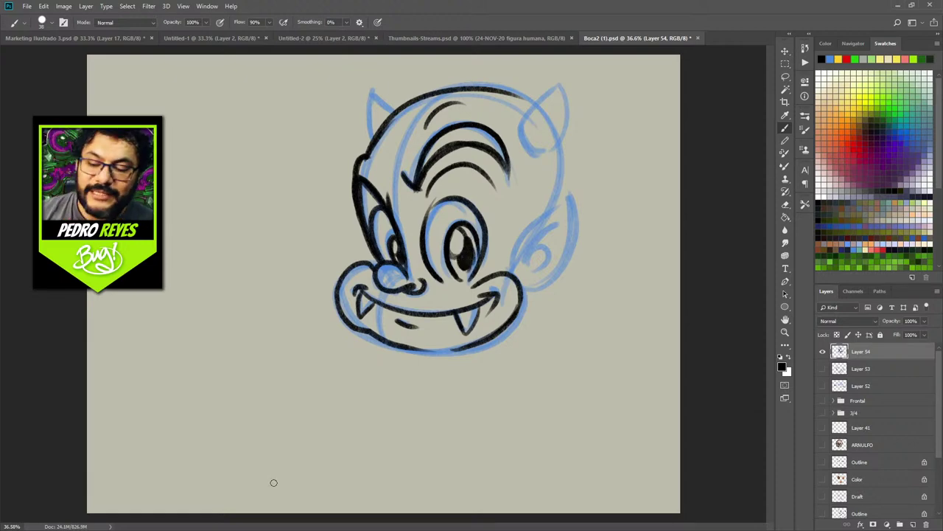
# Ink the pointed ear with its inner folds and the back of the head above it
pyautogui.moveTo(517, 269)
pyautogui.mouseDown()
pyautogui.moveTo(521, 229)
pyautogui.moveTo(514, 250)
pyautogui.moveTo(557, 209)
pyautogui.moveTo(573, 225)
pyautogui.moveTo(525, 288)
pyautogui.mouseUp()
pyautogui.moveTo(565, 219)
pyautogui.mouseDown()
pyautogui.moveTo(528, 252)
pyautogui.moveTo(530, 271)
pyautogui.moveTo(549, 260)
pyautogui.moveTo(526, 274)
pyautogui.mouseUp()
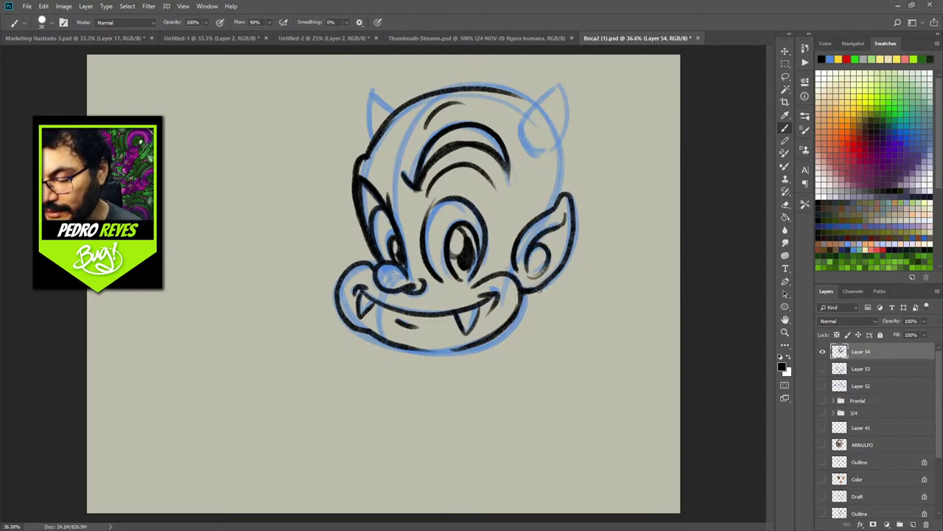
pyautogui.moveTo(547, 212)
pyautogui.mouseDown()
pyautogui.moveTo(564, 141)
pyautogui.moveTo(551, 210)
pyautogui.mouseUp()
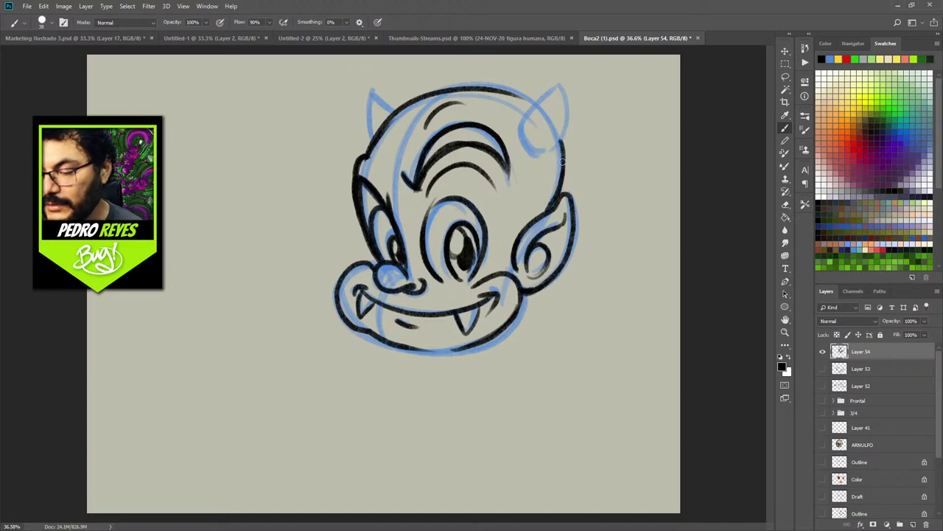
# Ink both horns and thicken the skull's top outline between them
pyautogui.moveTo(551, 151)
pyautogui.mouseDown()
pyautogui.moveTo(533, 134)
pyautogui.moveTo(549, 153)
pyautogui.mouseUp()
pyautogui.moveTo(521, 118); pyautogui.dragTo(554, 152)
pyautogui.moveTo(541, 101); pyautogui.dragTo(520, 131)
pyautogui.moveTo(553, 87)
pyautogui.mouseDown()
pyautogui.moveTo(522, 118)
pyautogui.moveTo(559, 77)
pyautogui.moveTo(565, 140)
pyautogui.moveTo(544, 153)
pyautogui.mouseUp()
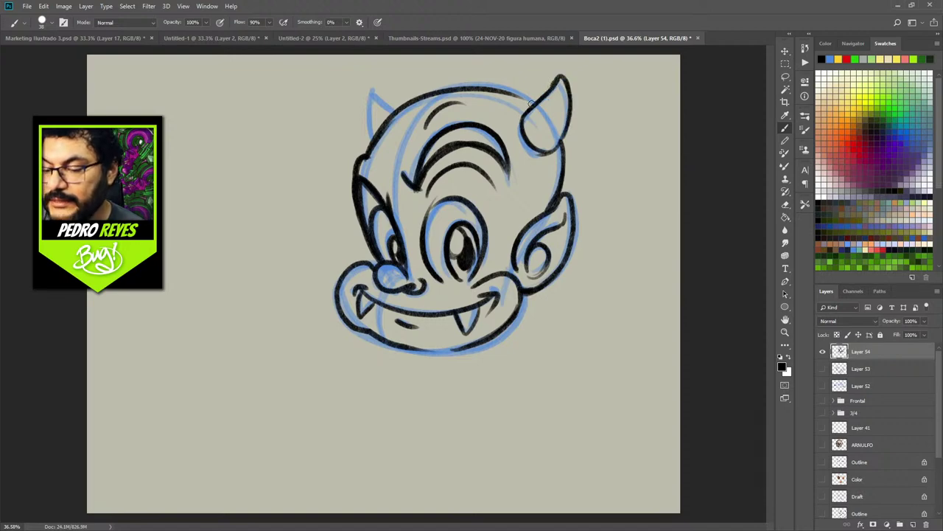
pyautogui.moveTo(536, 101); pyautogui.dragTo(441, 85)
pyautogui.moveTo(542, 105)
pyautogui.mouseDown()
pyautogui.moveTo(516, 88)
pyautogui.moveTo(413, 97)
pyautogui.moveTo(373, 87)
pyautogui.moveTo(369, 137)
pyautogui.moveTo(376, 88)
pyautogui.mouseUp()
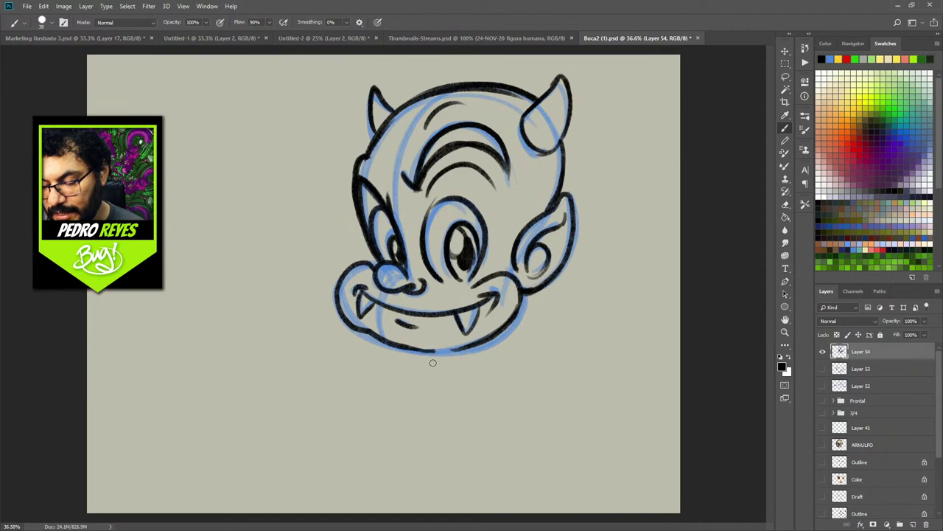
# Draw a short tapered neck below the jaw in black
pyautogui.moveTo(434, 354); pyautogui.dragTo(451, 402)
pyautogui.moveTo(476, 348)
pyautogui.mouseDown()
pyautogui.moveTo(484, 363)
pyautogui.moveTo(452, 395)
pyautogui.mouseUp()
pyautogui.moveTo(433, 355)
pyautogui.mouseDown()
pyautogui.moveTo(443, 389)
pyautogui.moveTo(469, 383)
pyautogui.moveTo(477, 354)
pyautogui.moveTo(483, 371)
pyautogui.moveTo(451, 398)
pyautogui.mouseUp()
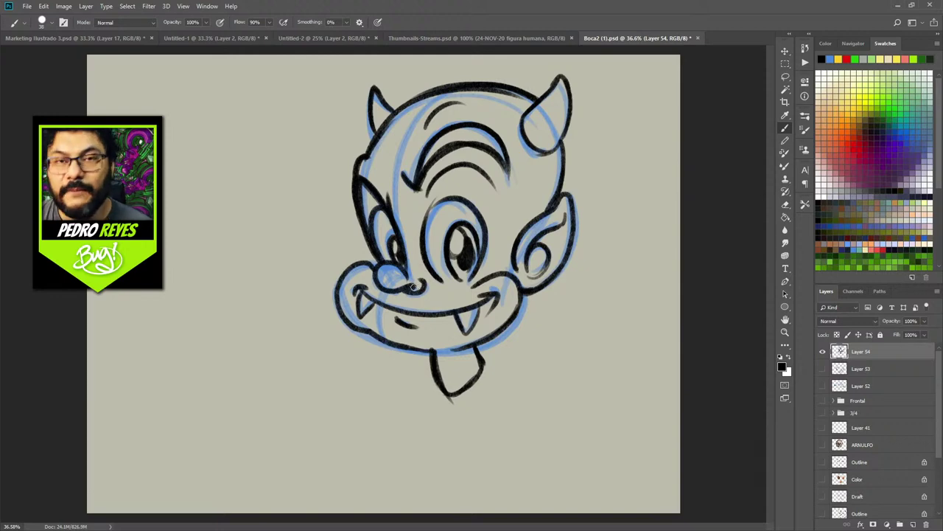
# Shade the nose dark, add a white highlight on its tip, and fill both fangs with white
pyautogui.moveTo(389, 273); pyautogui.dragTo(420, 289)
pyautogui.click(828, 72)
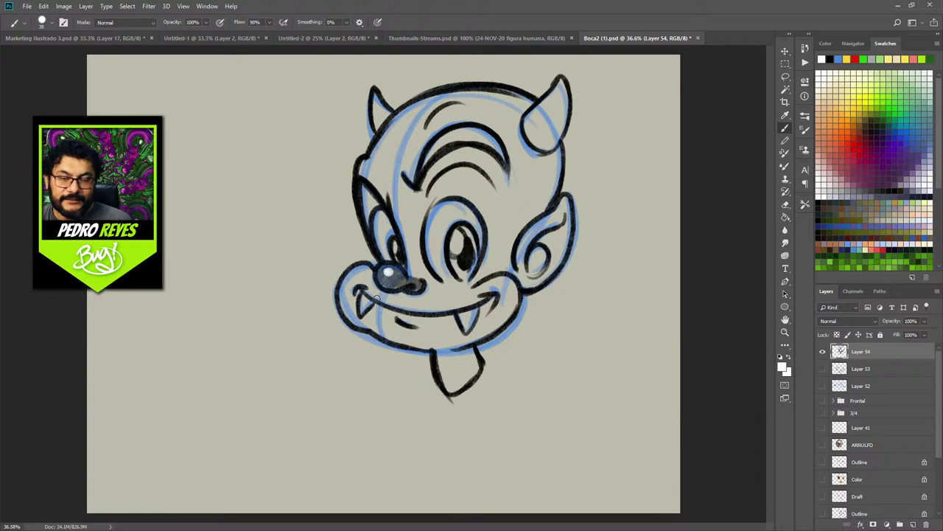
pyautogui.moveTo(376, 298)
pyautogui.mouseDown()
pyautogui.moveTo(362, 313)
pyautogui.moveTo(368, 296)
pyautogui.mouseUp()
pyautogui.moveTo(472, 316)
pyautogui.mouseDown()
pyautogui.moveTo(464, 330)
pyautogui.moveTo(464, 303)
pyautogui.mouseUp()
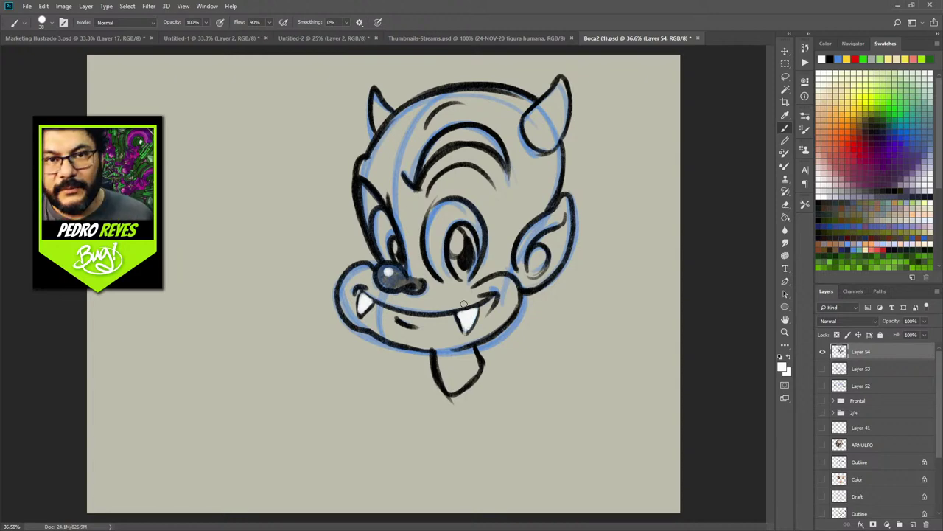
# Enlarge the brush and paint round white highlights on the pupils of both eyes
pyautogui.keyDown('alt'); pyautogui.rightClick(492, 263); pyautogui.keyUp('alt')
pyautogui.moveTo(455, 234); pyautogui.dragTo(455, 245)
pyautogui.moveTo(391, 240); pyautogui.dragTo(391, 243)
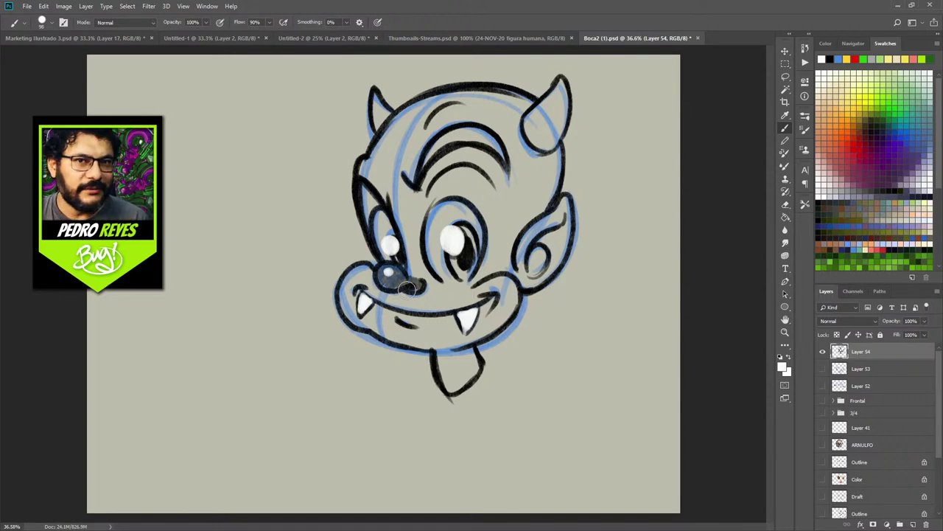
pyautogui.moveTo(408, 288); pyautogui.dragTo(414, 292)
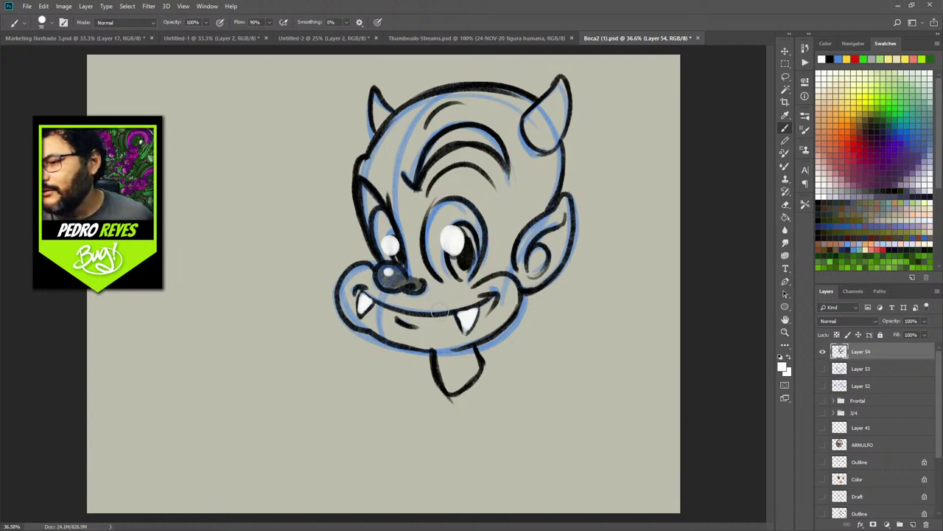
# Fill the arched near eyebrow solid black, and sketch a small profile nose beside the head with a size 33 brush
pyautogui.click(830, 59)
pyautogui.moveTo(415, 185)
pyautogui.mouseDown()
pyautogui.moveTo(453, 132)
pyautogui.moveTo(488, 131)
pyautogui.moveTo(508, 170)
pyautogui.mouseUp()
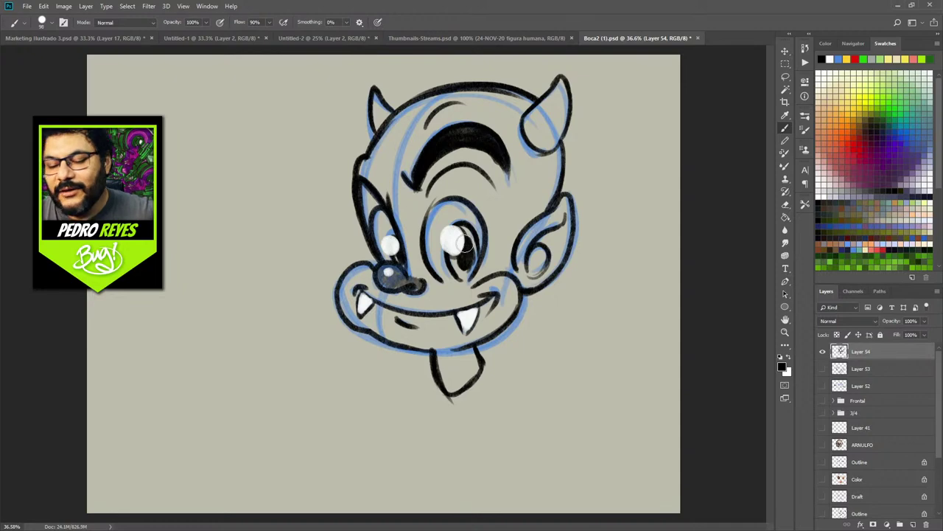
pyautogui.keyDown('alt'); pyautogui.rightClick(315, 240); pyautogui.keyUp('alt')
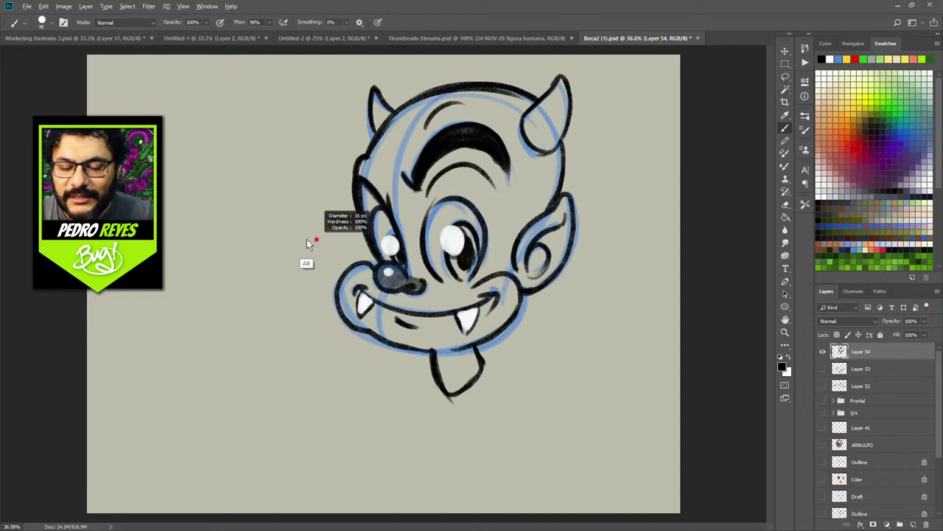
pyautogui.moveTo(293, 195)
pyautogui.mouseDown()
pyautogui.moveTo(286, 224)
pyautogui.moveTo(296, 233)
pyautogui.mouseUp()
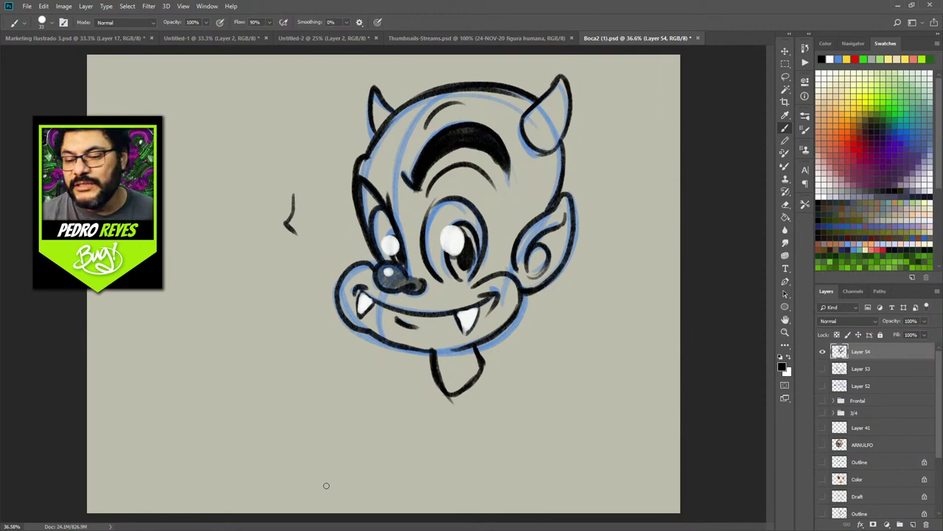
# Thicken the inner contour of the near eye up to its eyelid crease, and add a crease above the cheek
pyautogui.moveTo(428, 274); pyautogui.dragTo(427, 205)
pyautogui.moveTo(427, 268); pyautogui.dragTo(427, 185)
pyautogui.moveTo(424, 244); pyautogui.dragTo(430, 188)
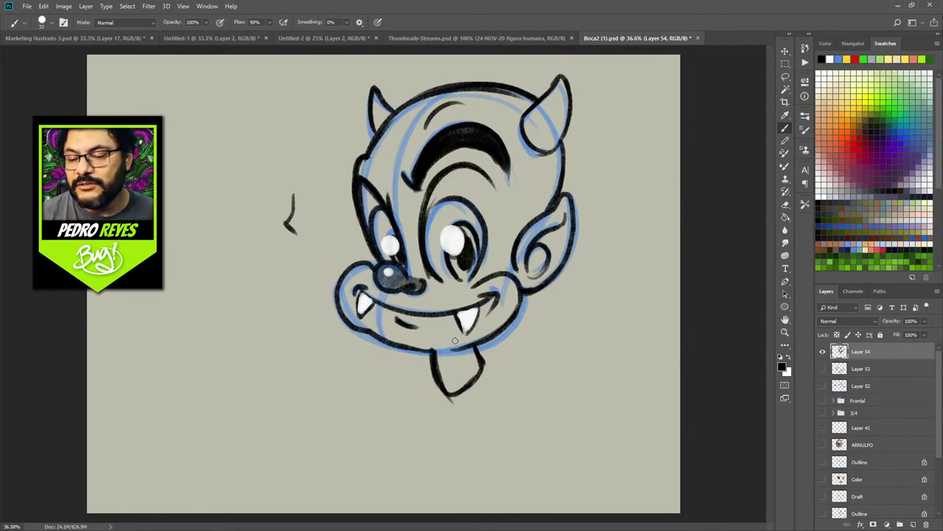
pyautogui.moveTo(471, 285); pyautogui.dragTo(498, 255)
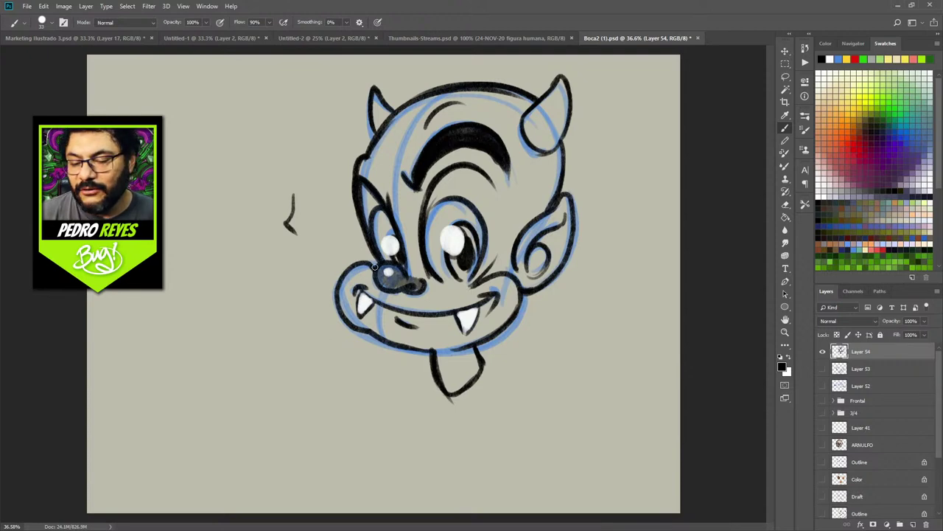
# Thicken the muzzle, cheek and jaw outline, and reinforce the far eyebrow's outer edge
pyautogui.moveTo(338, 305)
pyautogui.mouseDown()
pyautogui.moveTo(396, 345)
pyautogui.moveTo(487, 342)
pyautogui.mouseUp()
pyautogui.moveTo(487, 283); pyautogui.dragTo(525, 271)
pyautogui.moveTo(529, 283)
pyautogui.mouseDown()
pyautogui.moveTo(508, 328)
pyautogui.moveTo(488, 336)
pyautogui.mouseUp()
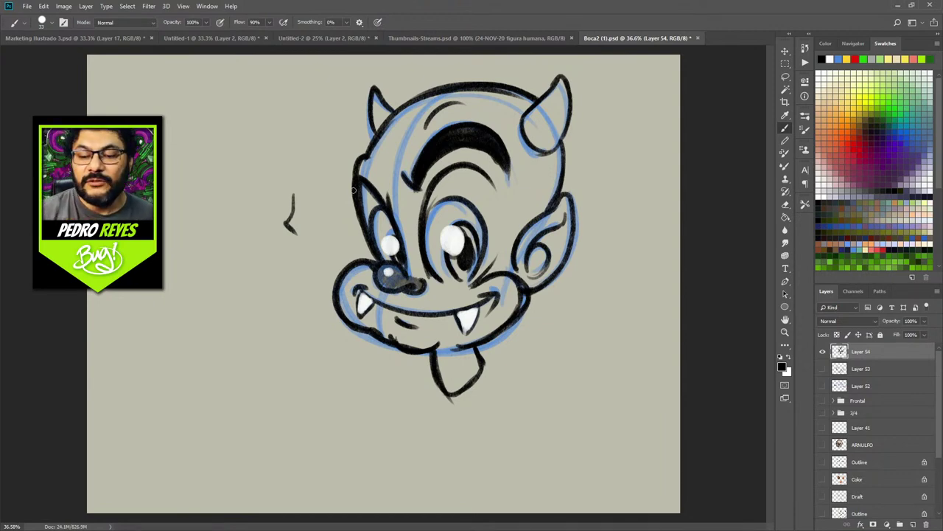
pyautogui.moveTo(351, 171)
pyautogui.mouseDown()
pyautogui.moveTo(358, 211)
pyautogui.moveTo(372, 194)
pyautogui.moveTo(379, 204)
pyautogui.mouseUp()
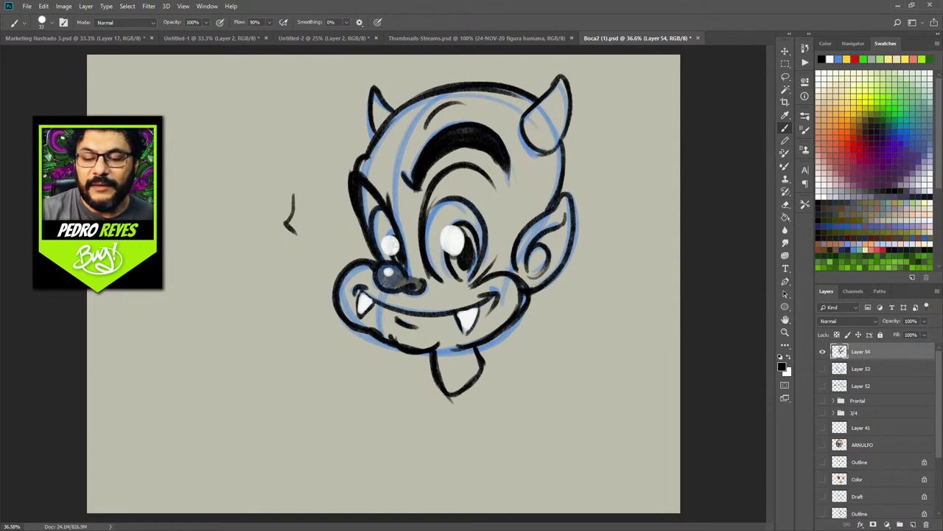
pyautogui.moveTo(360, 154); pyautogui.dragTo(353, 180)
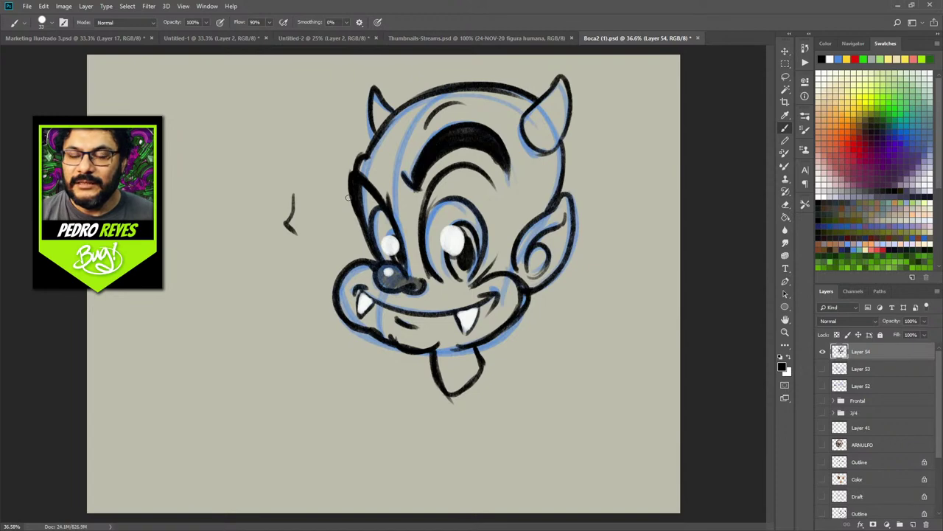
# Shade both horns dark grey and add short accent strokes at the base of the near horn
pyautogui.moveTo(374, 89); pyautogui.dragTo(387, 127)
pyautogui.moveTo(560, 80)
pyautogui.mouseDown()
pyautogui.moveTo(538, 137)
pyautogui.moveTo(553, 138)
pyautogui.moveTo(551, 148)
pyautogui.moveTo(541, 148)
pyautogui.moveTo(549, 136)
pyautogui.moveTo(526, 127)
pyautogui.moveTo(548, 95)
pyautogui.moveTo(530, 117)
pyautogui.moveTo(531, 138)
pyautogui.moveTo(541, 137)
pyautogui.moveTo(534, 144)
pyautogui.moveTo(560, 138)
pyautogui.moveTo(515, 177)
pyautogui.moveTo(558, 157)
pyautogui.mouseUp()
pyautogui.moveTo(535, 104); pyautogui.dragTo(516, 99)
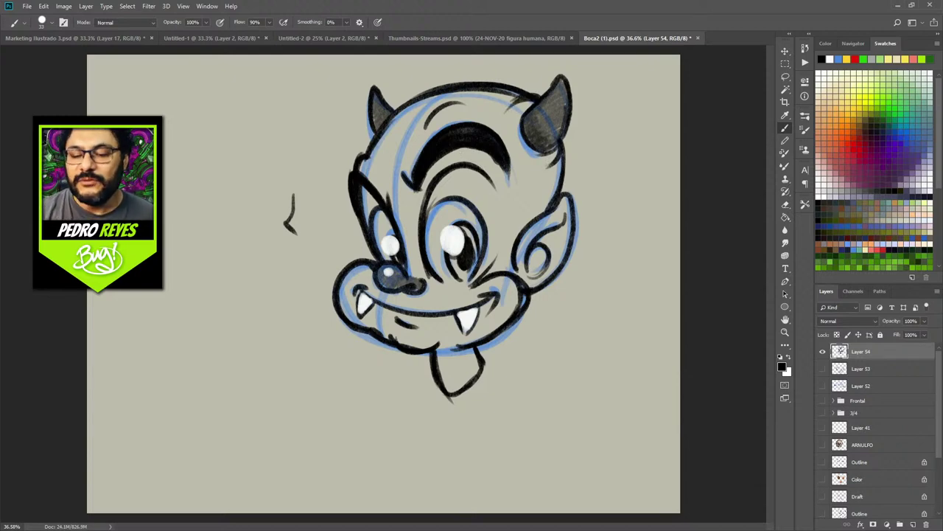
pyautogui.moveTo(488, 235); pyautogui.dragTo(491, 245)
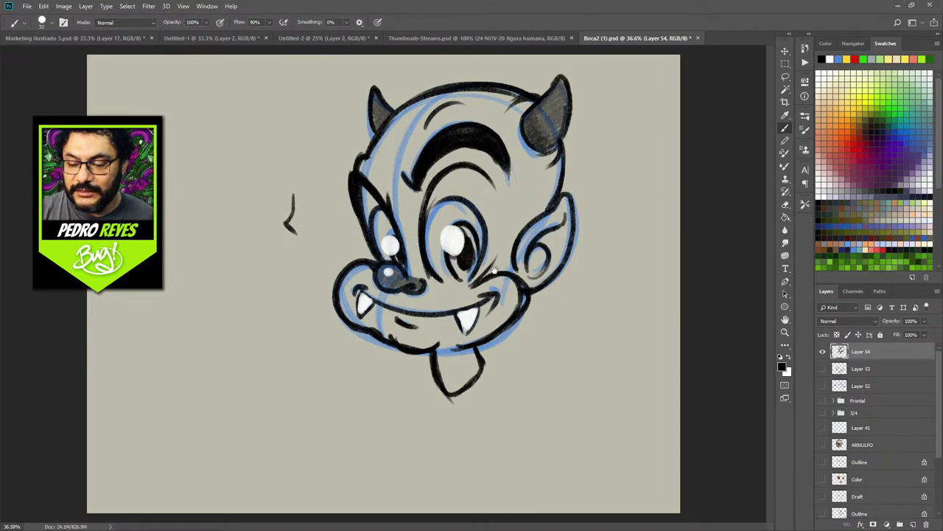
# Draw a curly strand of hair rising from the top of the head, and shade the neck beneath the jaw
pyautogui.moveTo(419, 111)
pyautogui.mouseDown()
pyautogui.moveTo(417, 93)
pyautogui.moveTo(372, 67)
pyautogui.mouseUp()
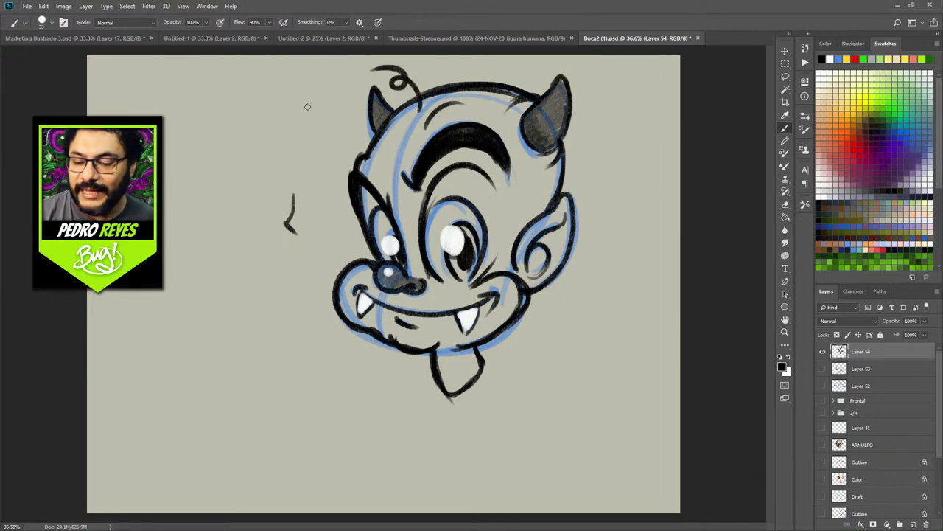
pyautogui.moveTo(421, 107); pyautogui.dragTo(421, 121)
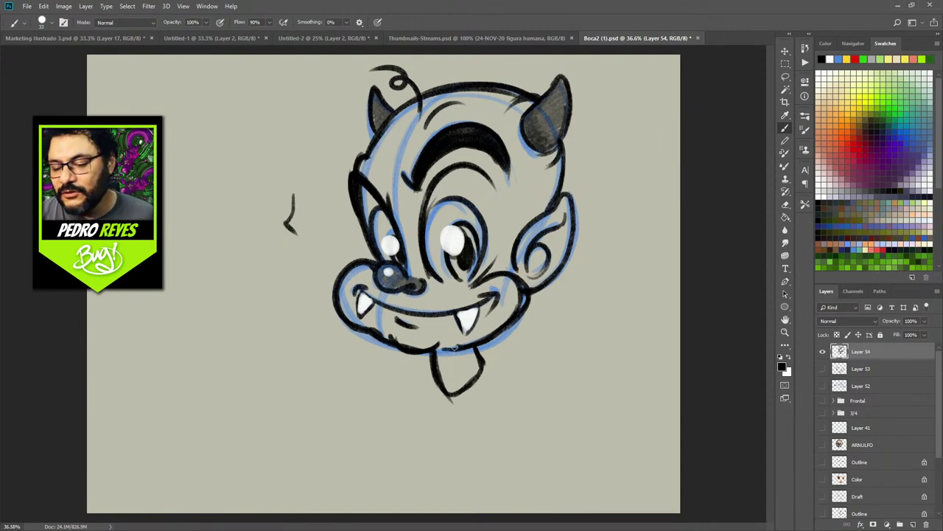
pyautogui.moveTo(441, 356)
pyautogui.mouseDown()
pyautogui.moveTo(446, 369)
pyautogui.moveTo(472, 358)
pyautogui.mouseUp()
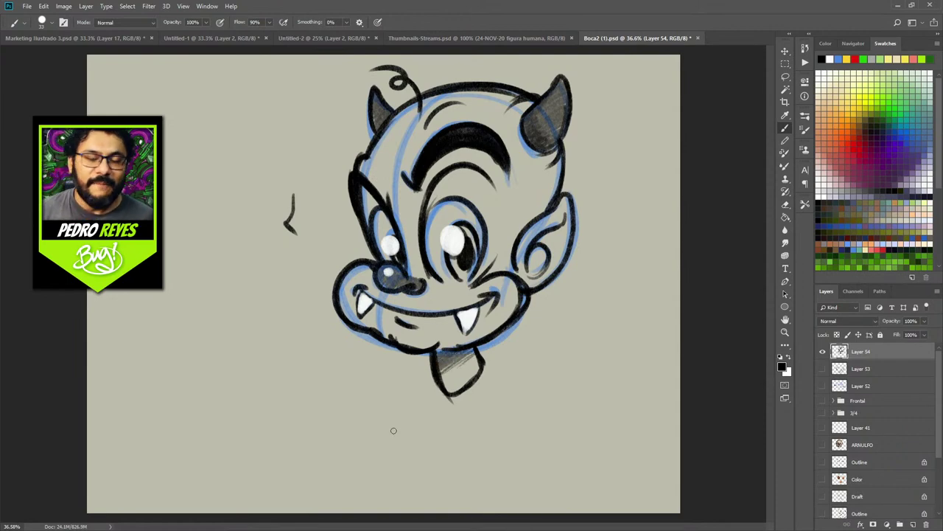